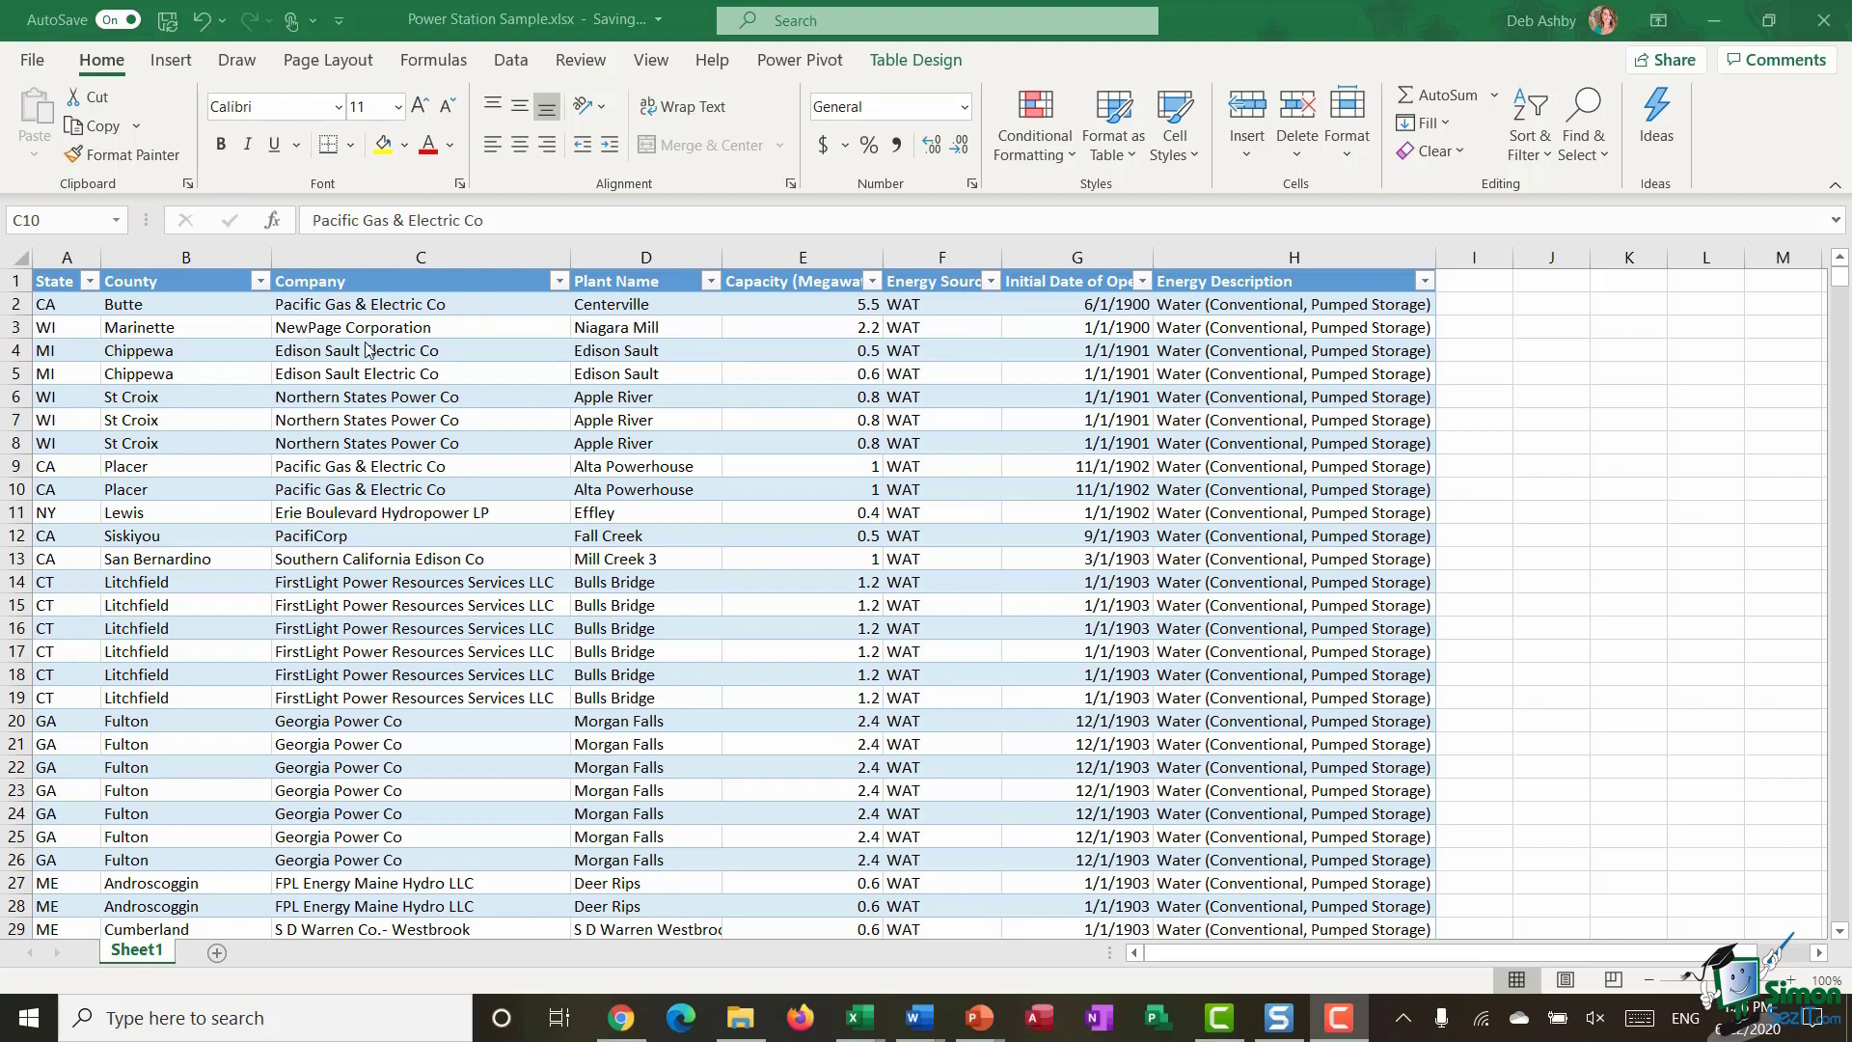
# Step: Examine the power station table's State, County and Company data and check the name given to the table
pyautogui.click(179, 66)
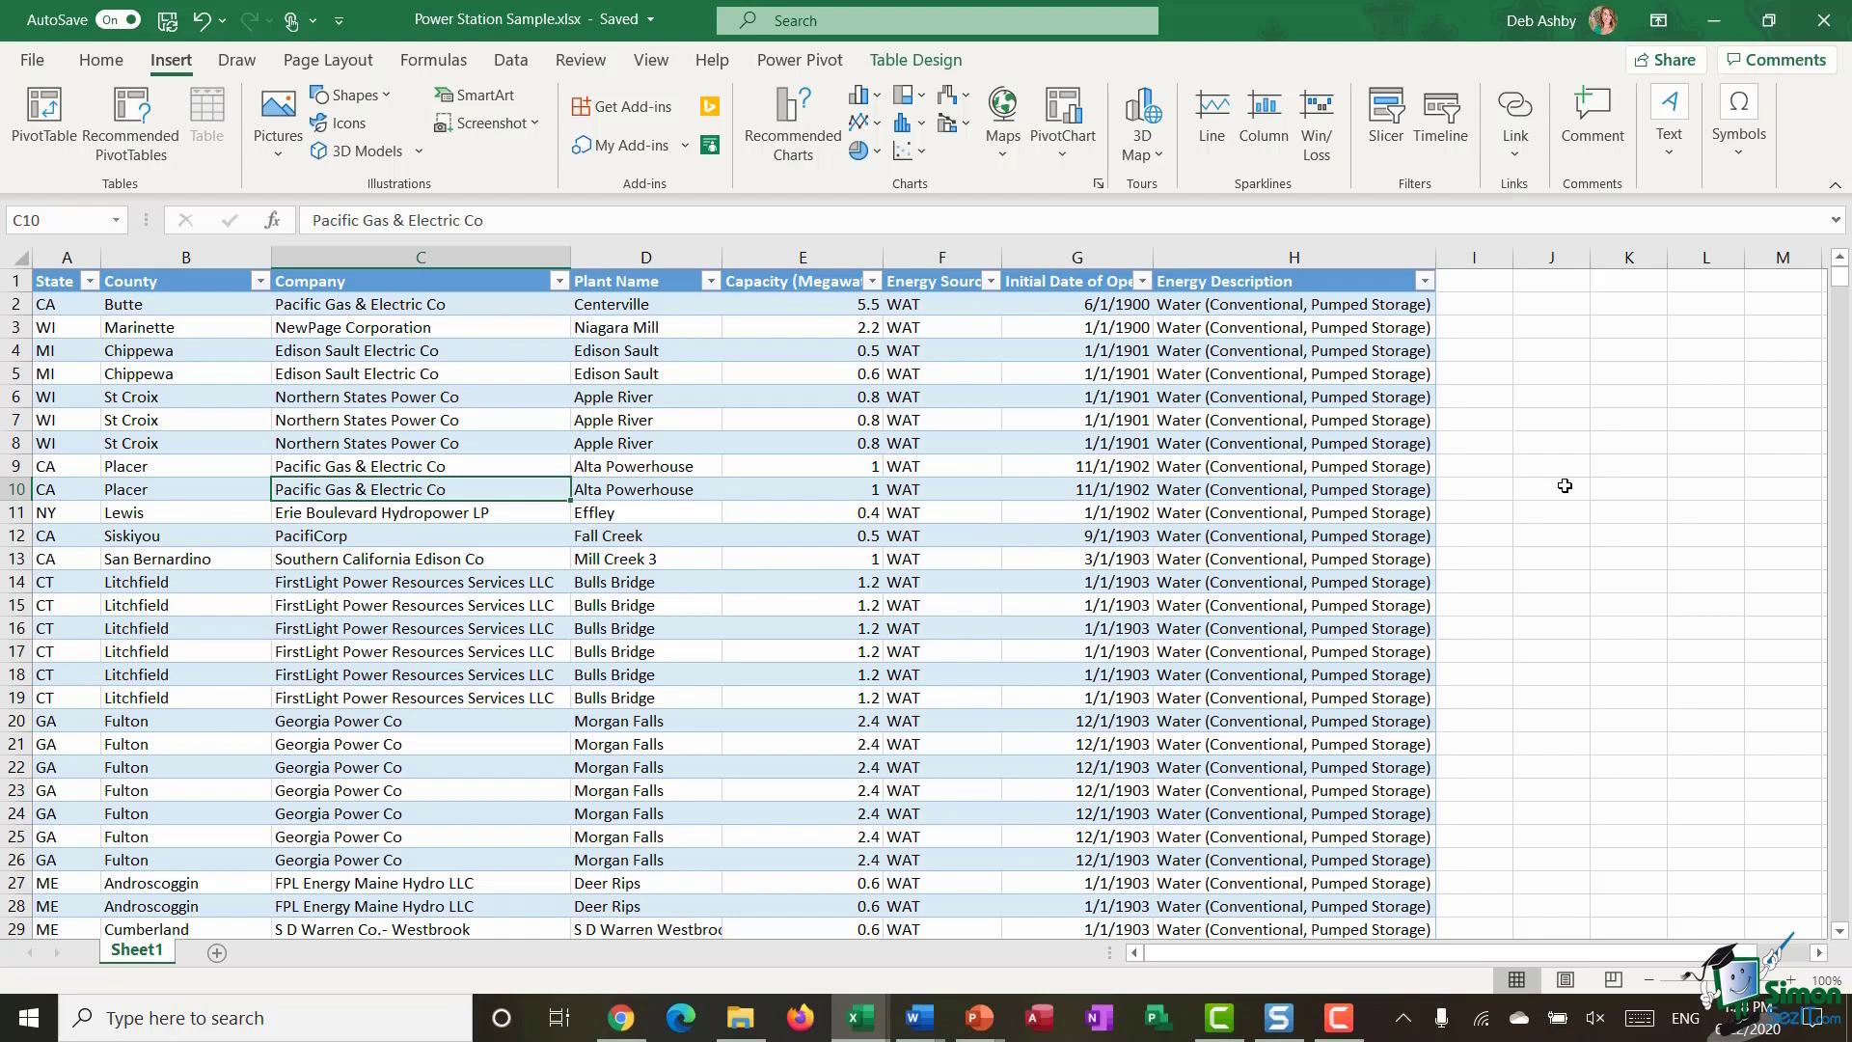
pyautogui.click(67, 256)
pyautogui.click(171, 256)
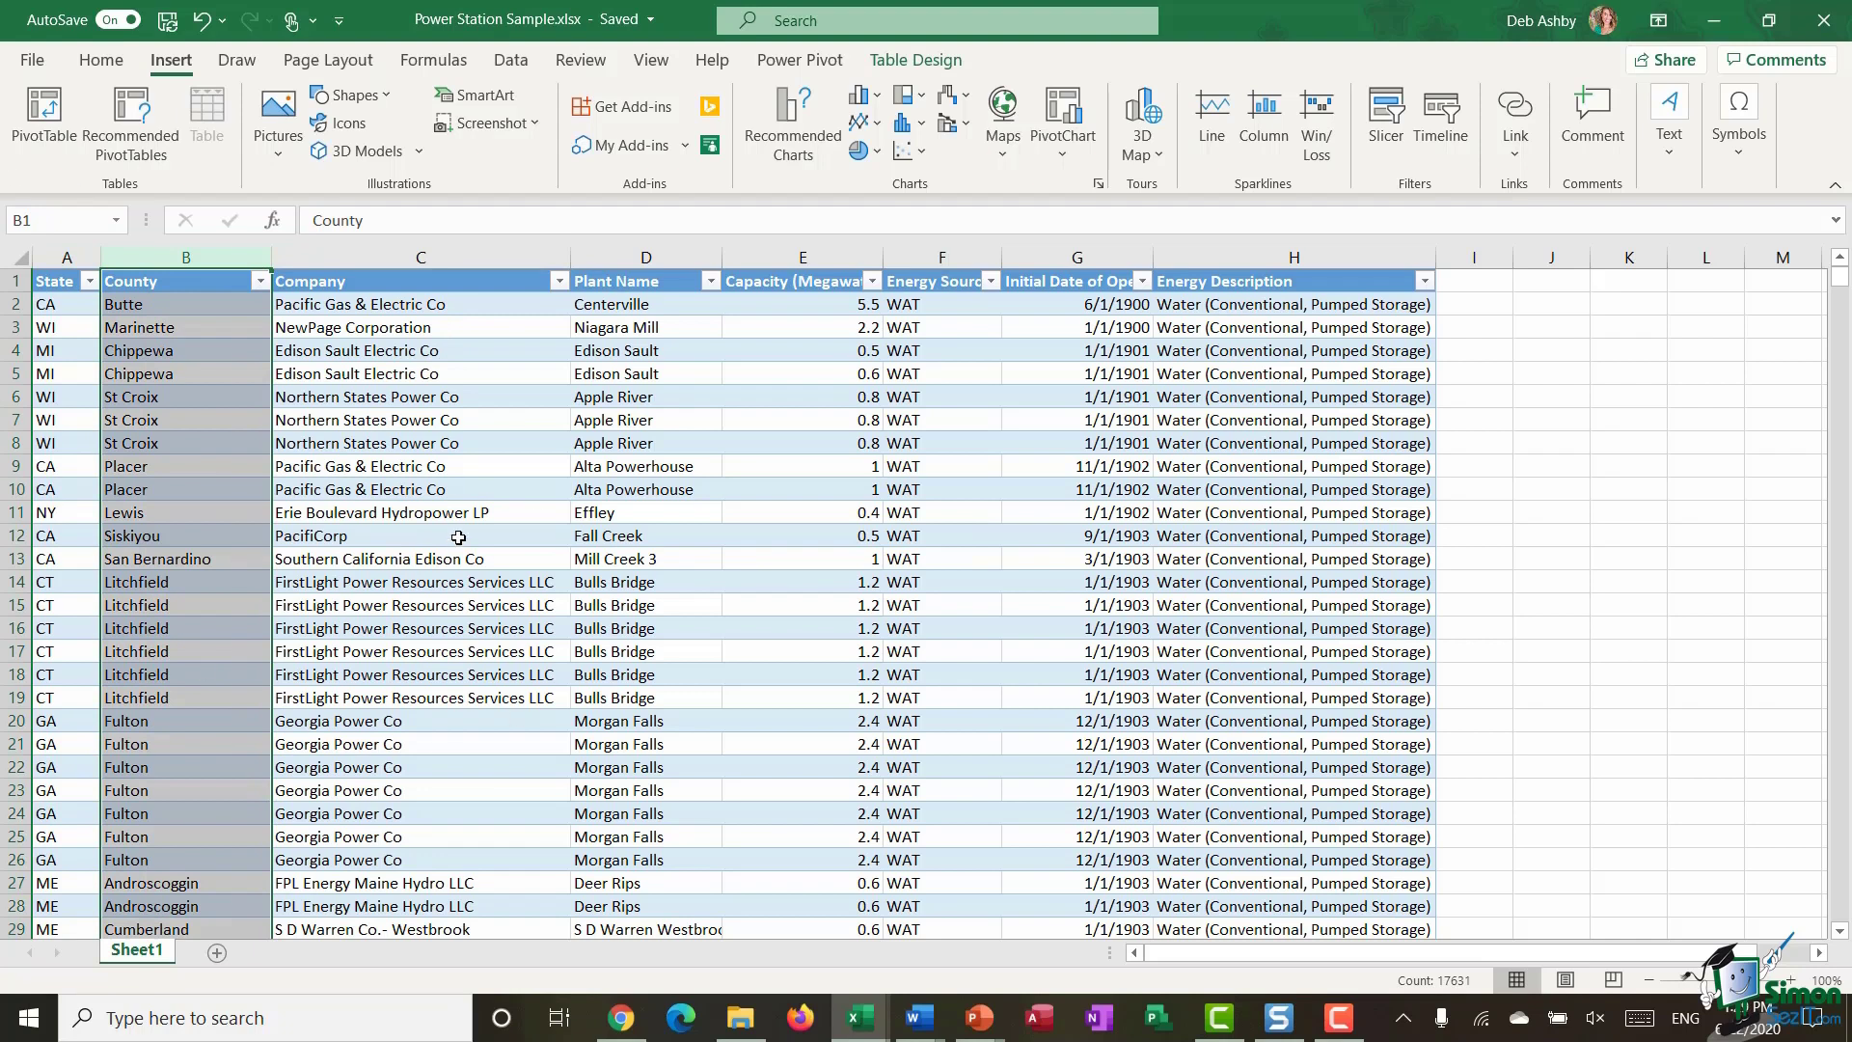
pyautogui.click(598, 423)
pyautogui.click(382, 376)
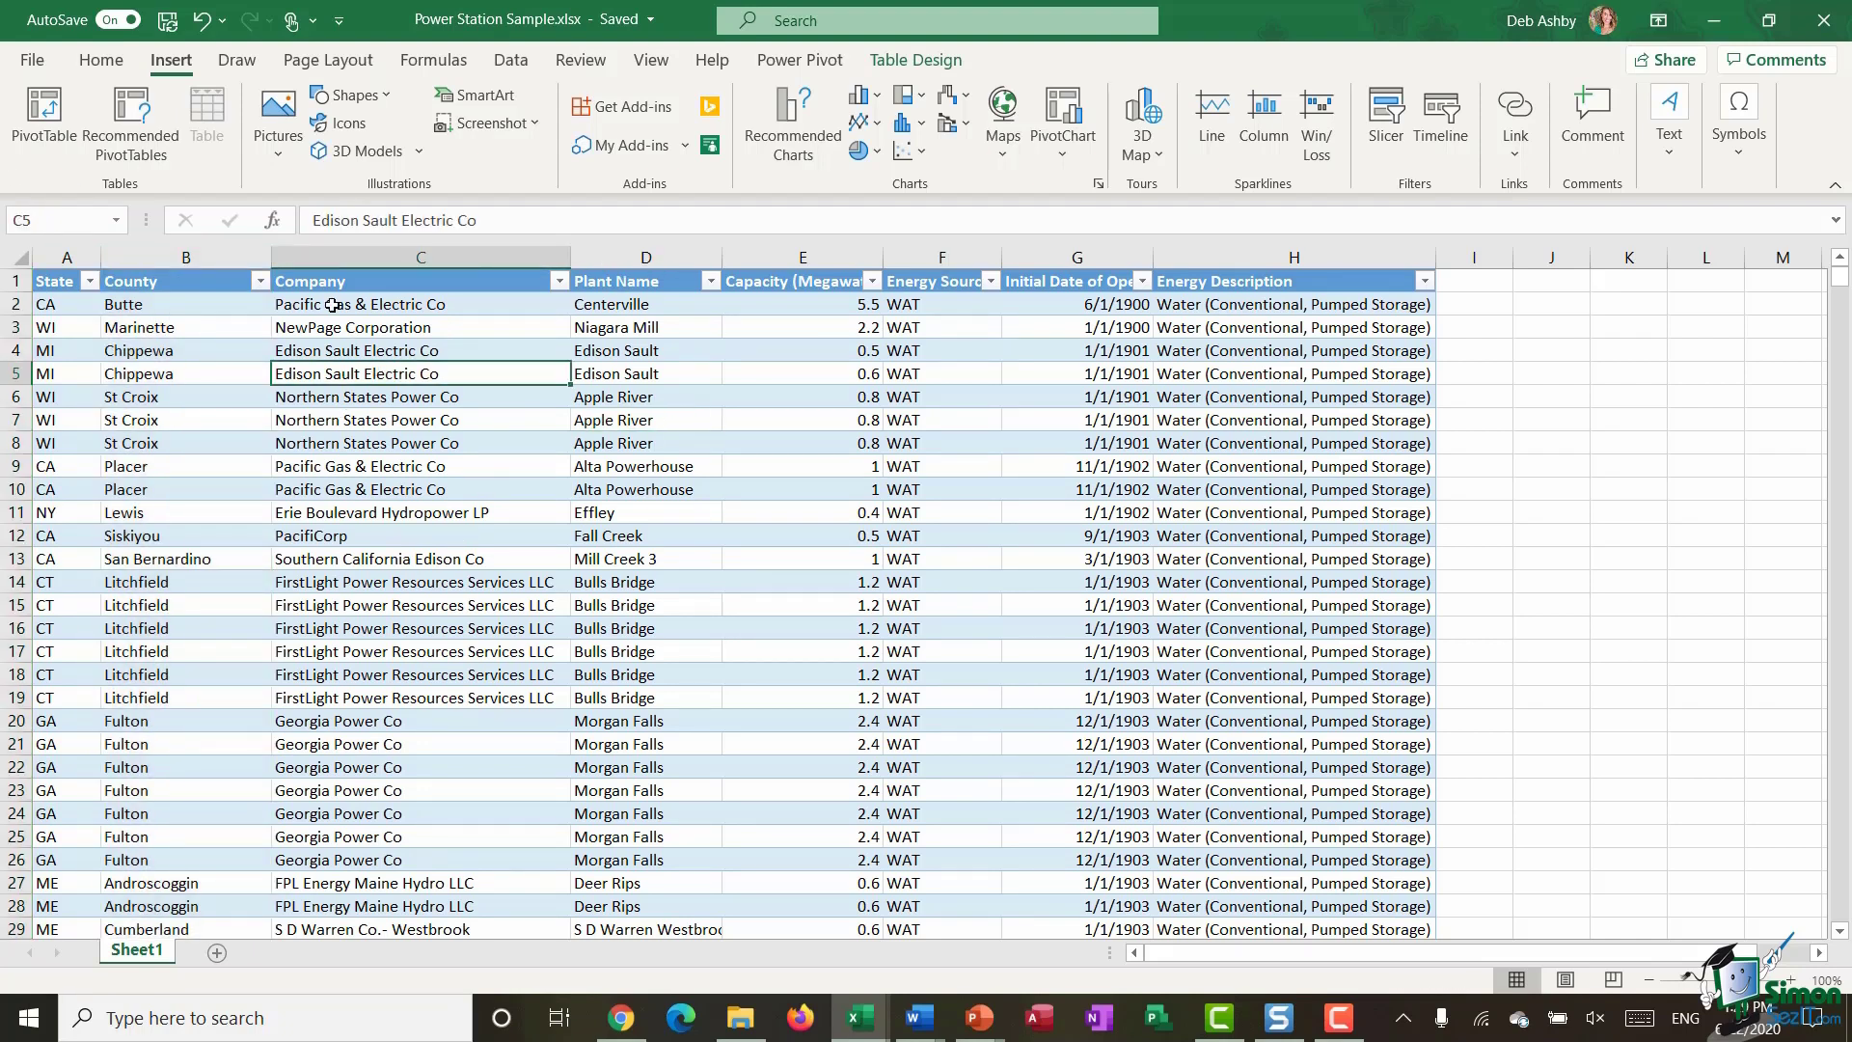
pyautogui.click(413, 473)
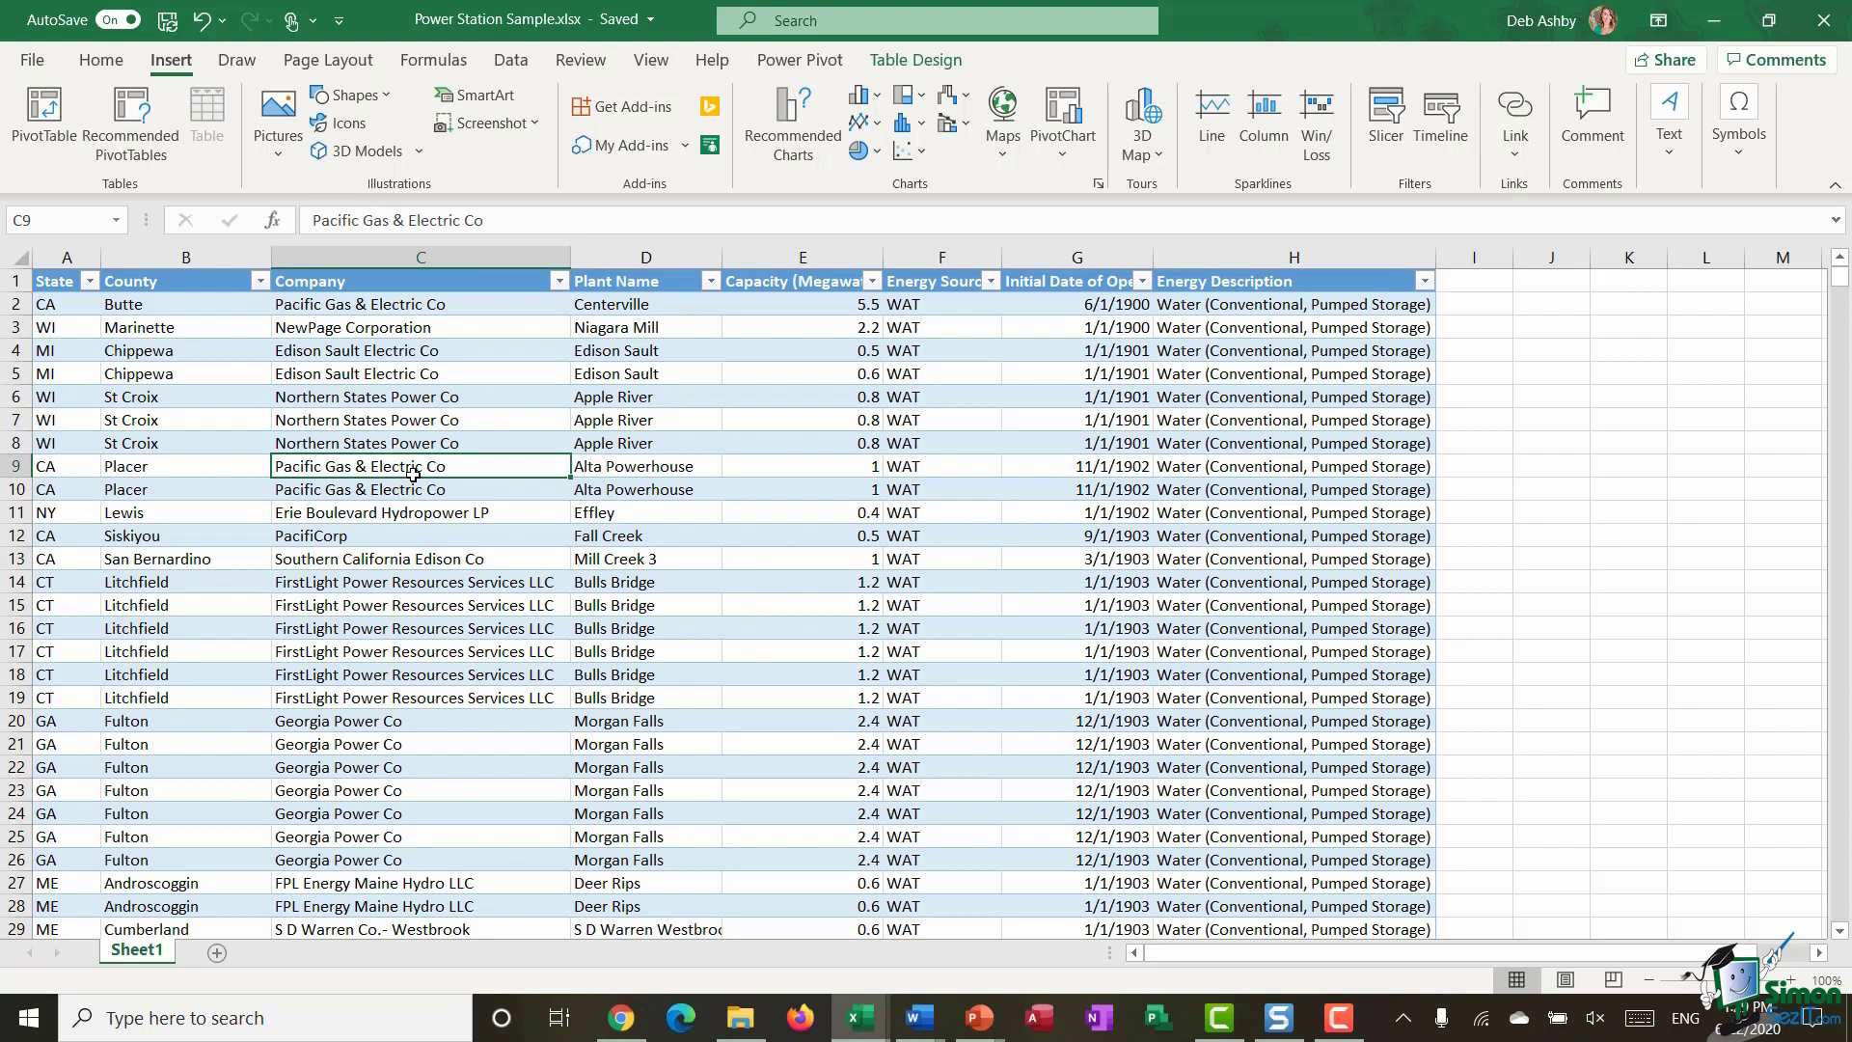
pyautogui.click(394, 416)
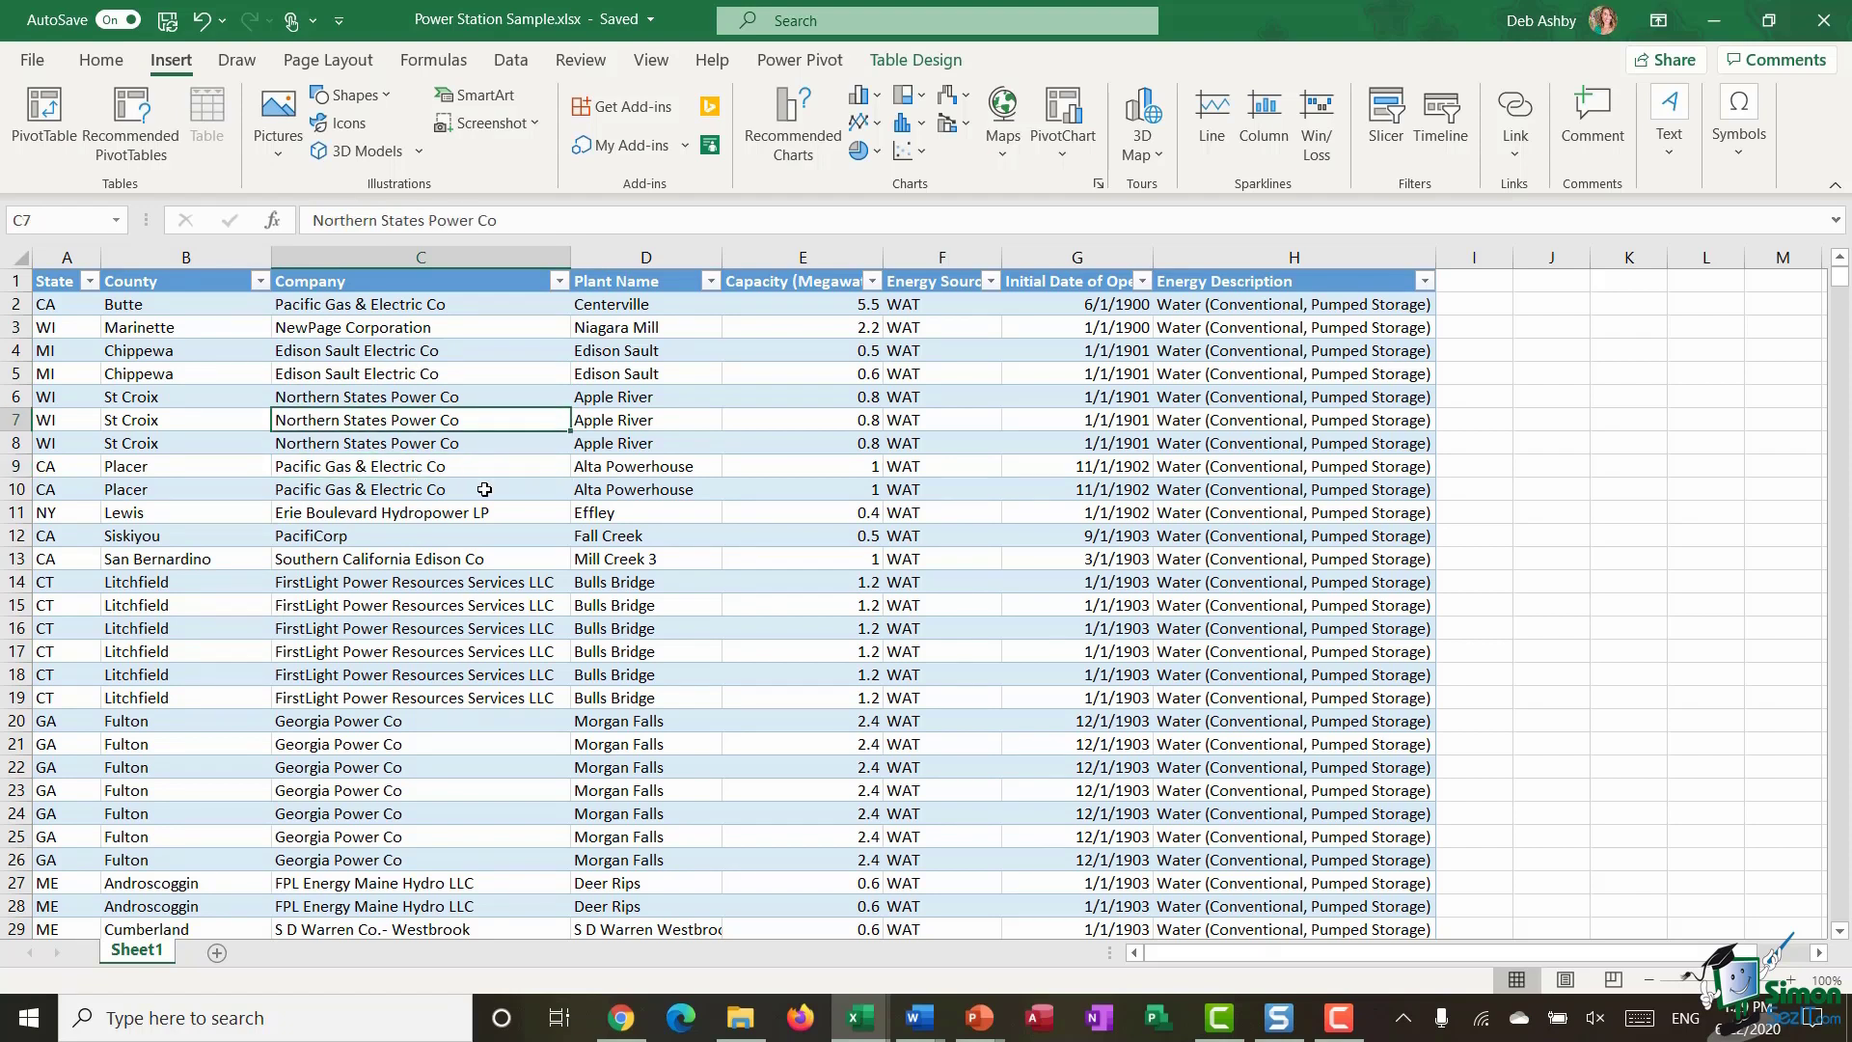
pyautogui.click(917, 62)
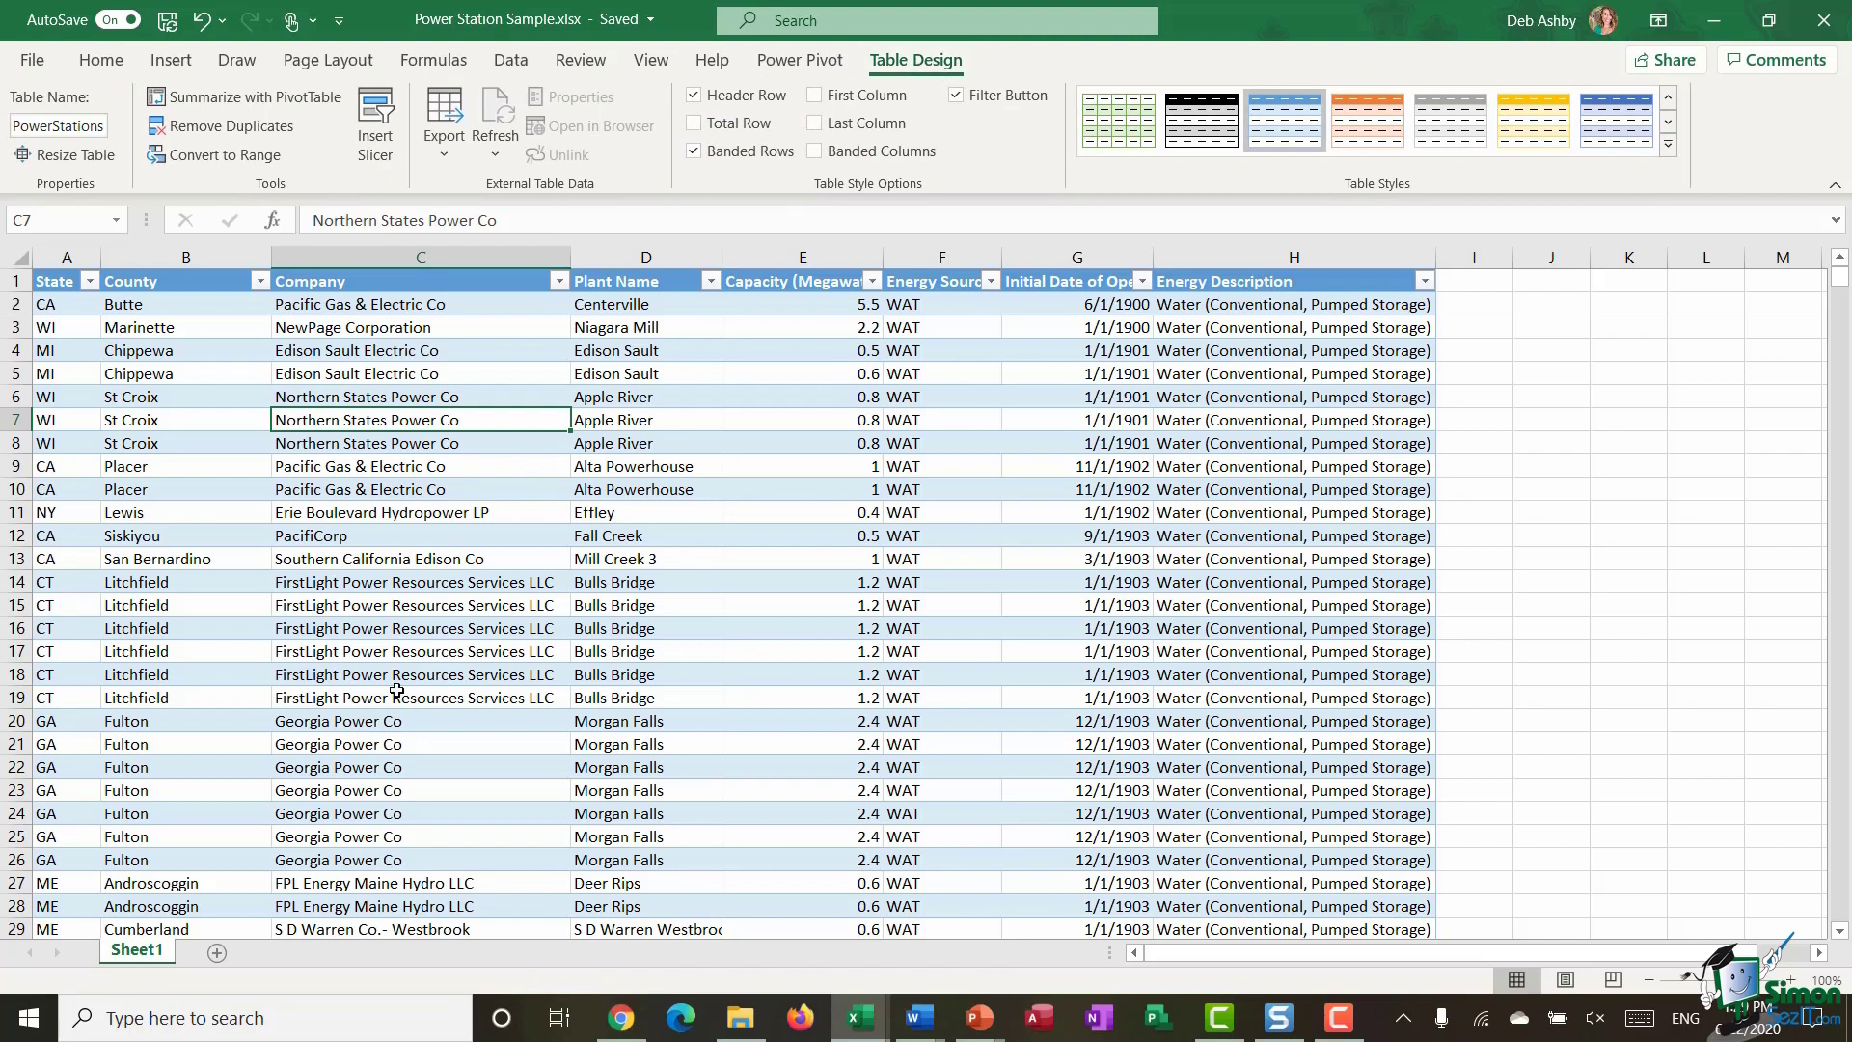
pyautogui.click(447, 514)
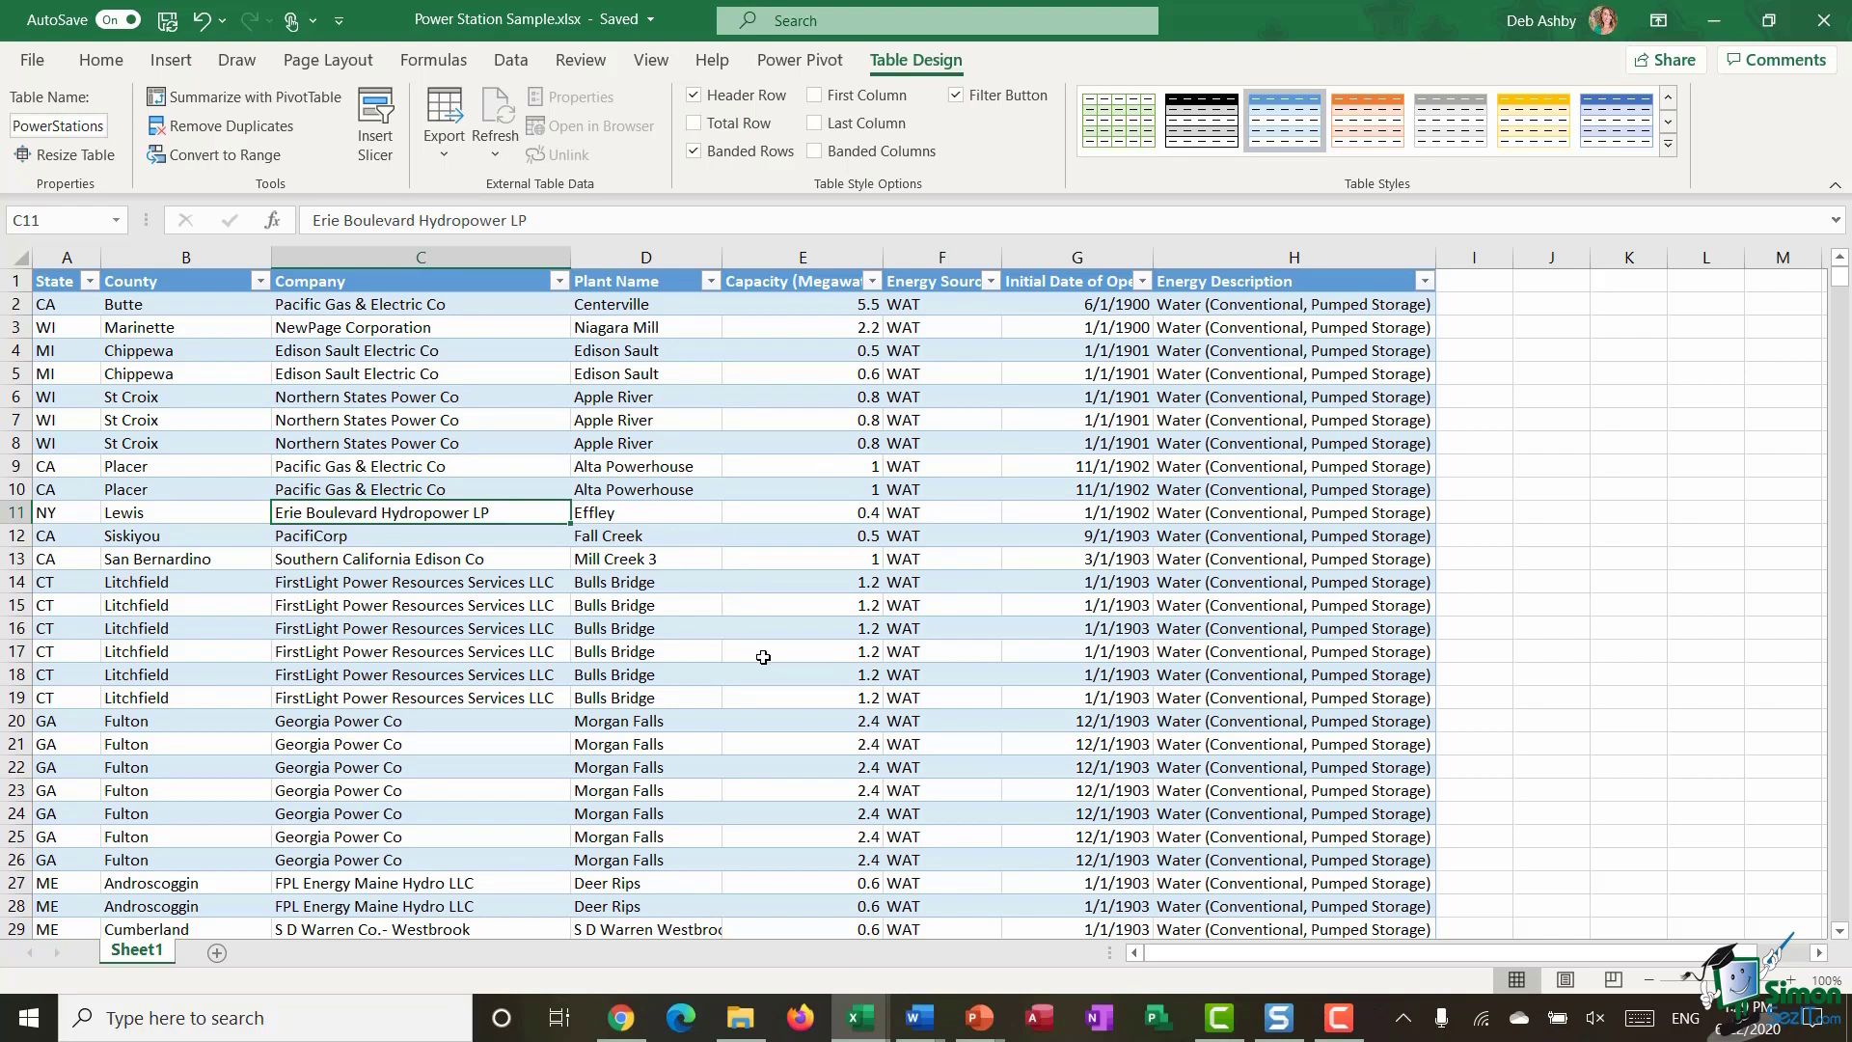
pyautogui.click(446, 442)
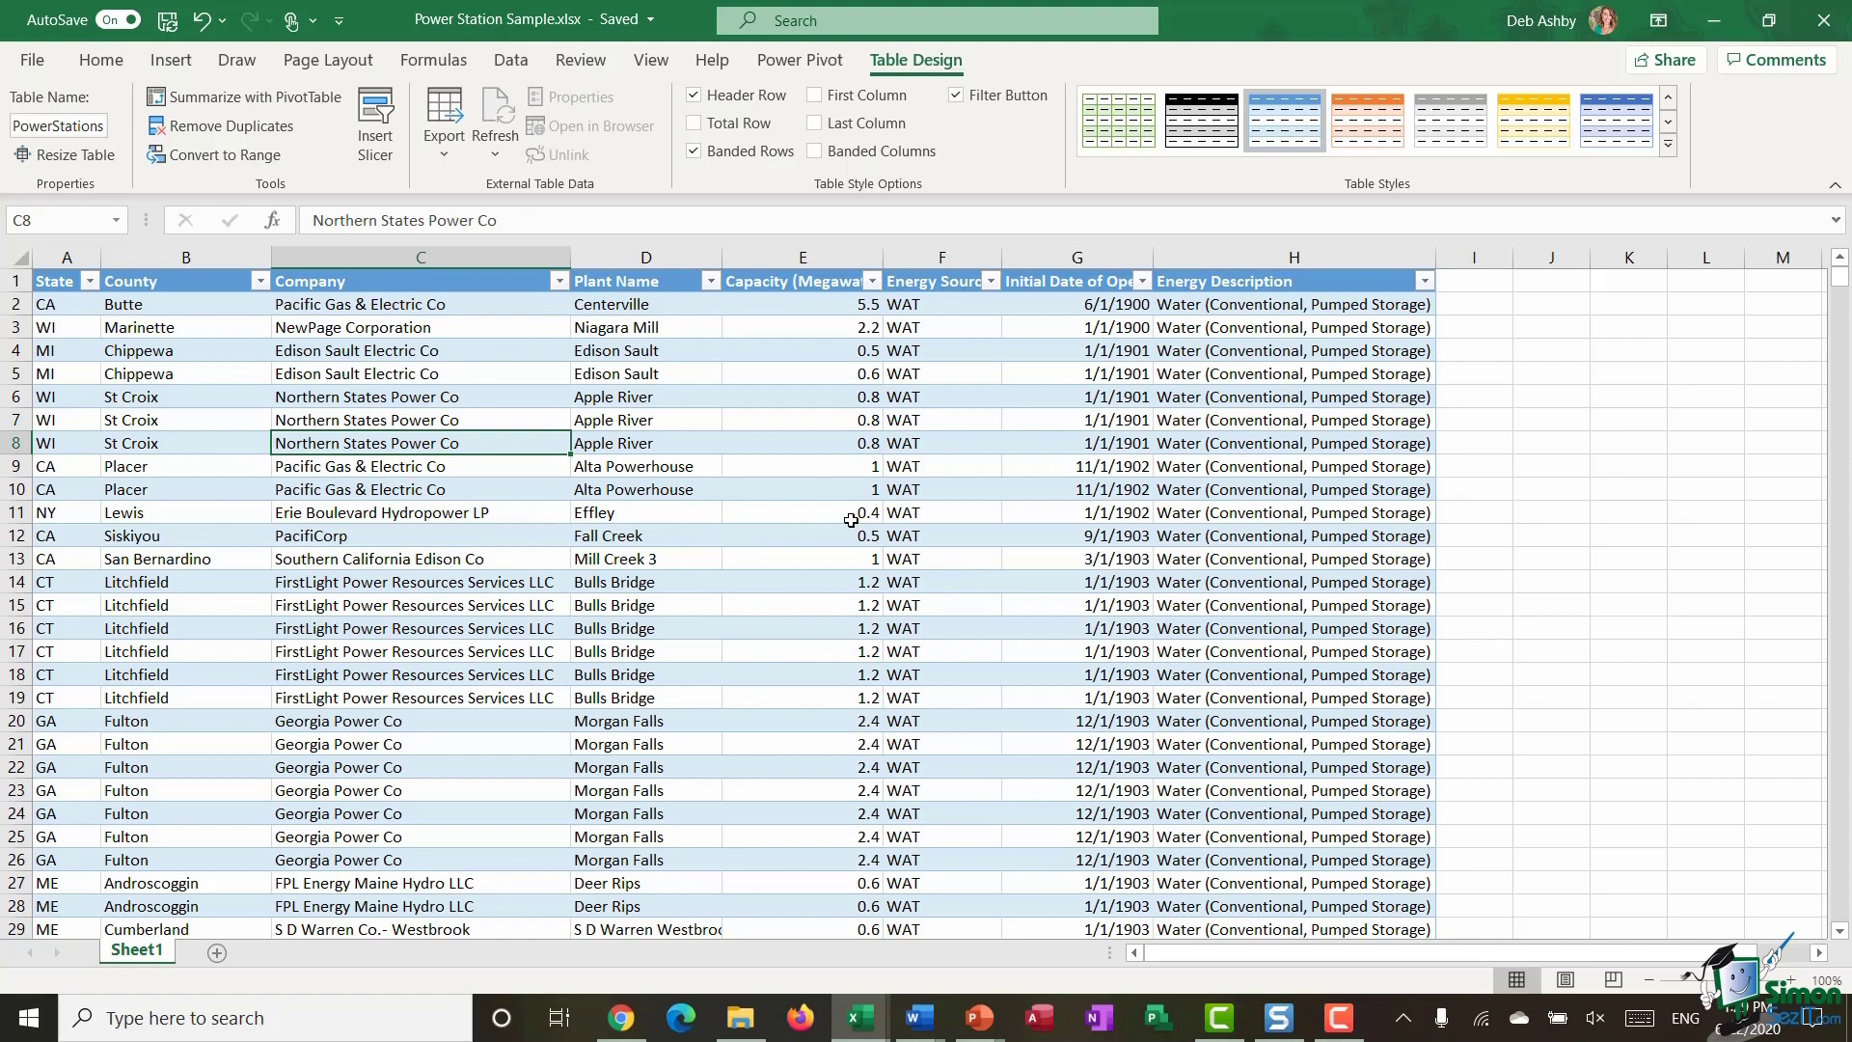
# Step: Open 3D Maps for the power station table and create a new tour
pyautogui.click(171, 60)
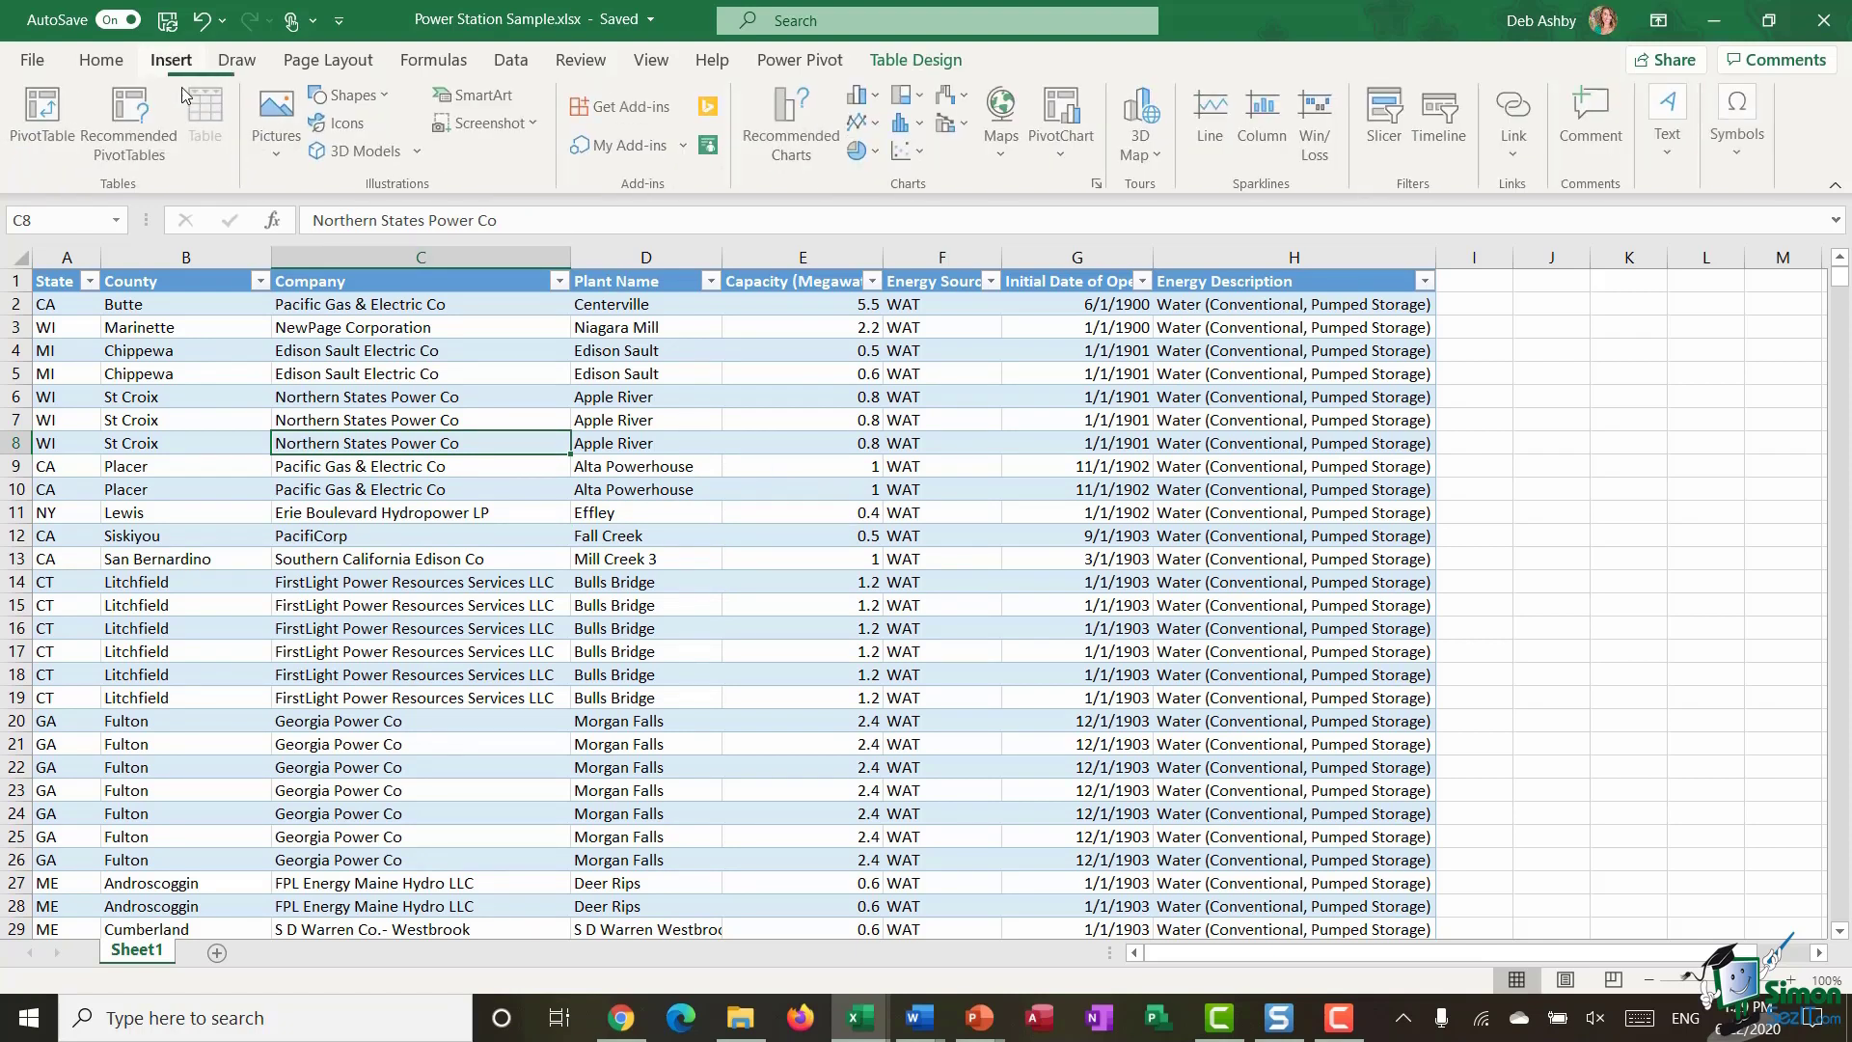
pyautogui.click(1159, 157)
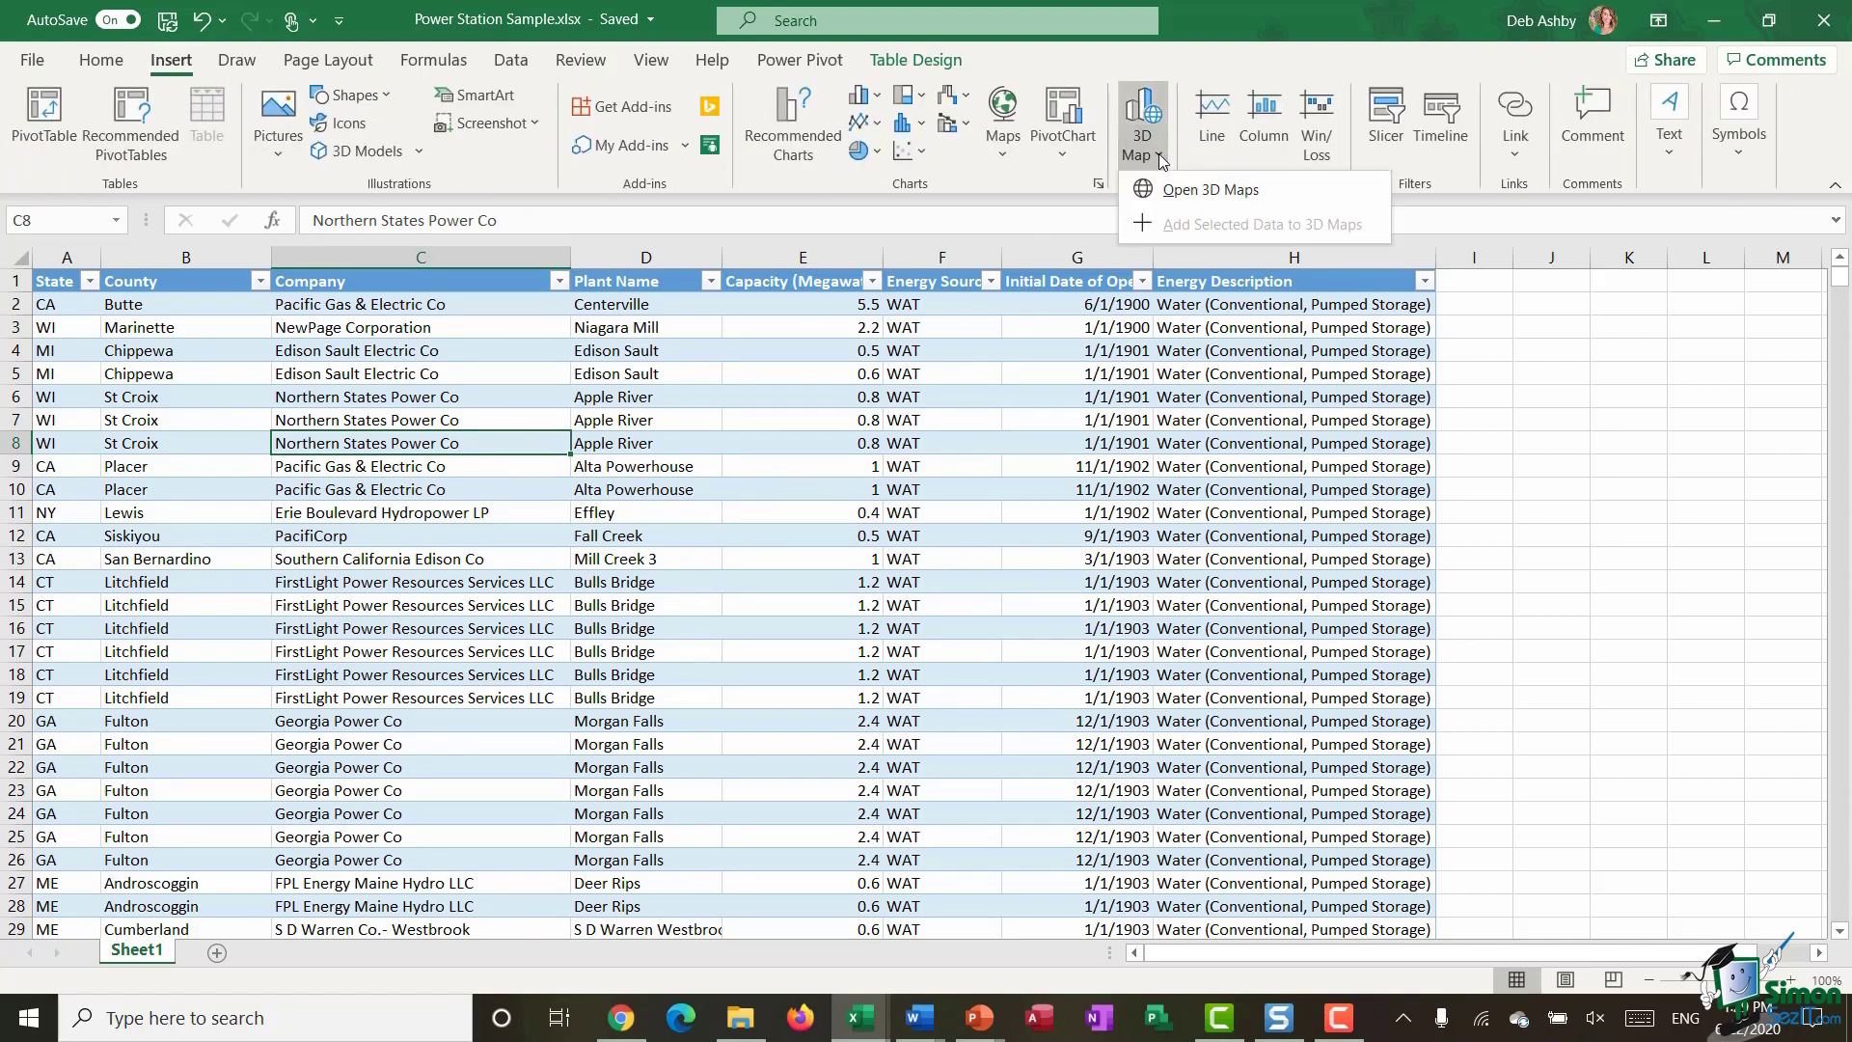
pyautogui.click(1244, 191)
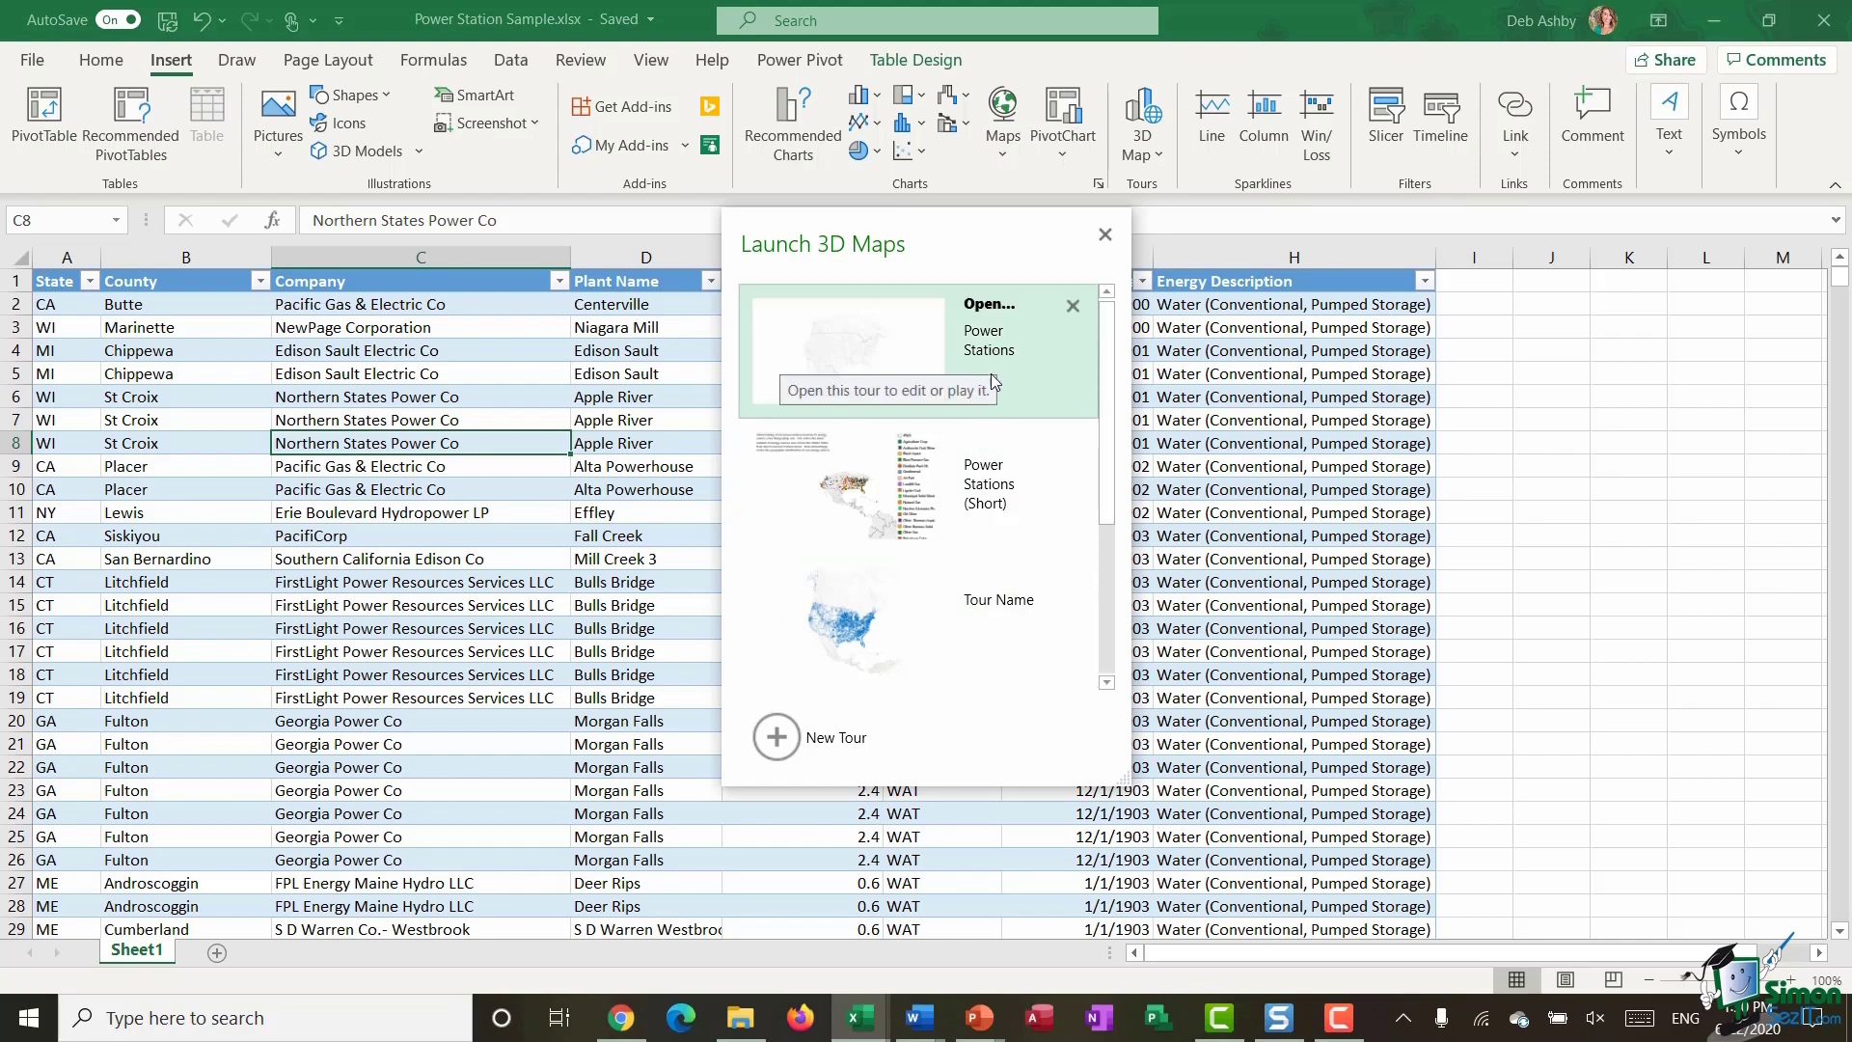
pyautogui.scroll(-3, 1114, 407)
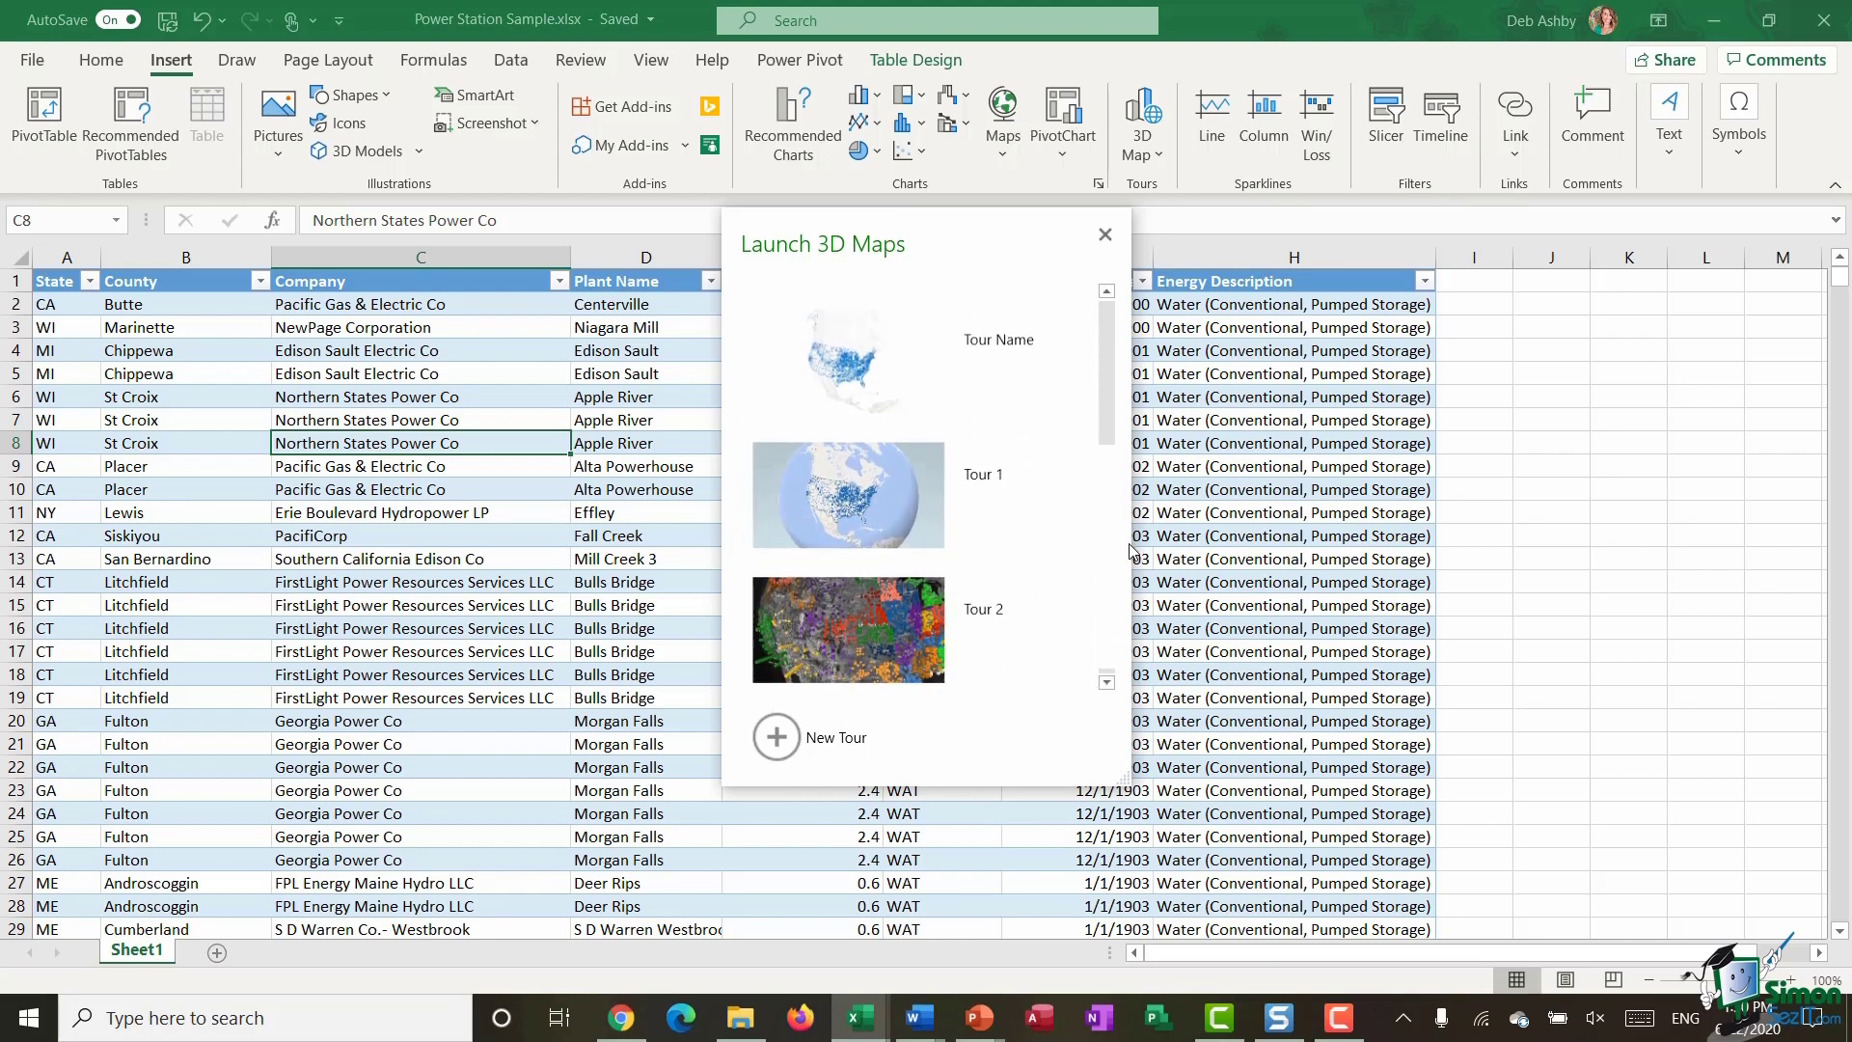
pyautogui.scroll(1, 1124, 463)
pyautogui.scroll(2, 1139, 487)
pyautogui.scroll(-3, 1143, 472)
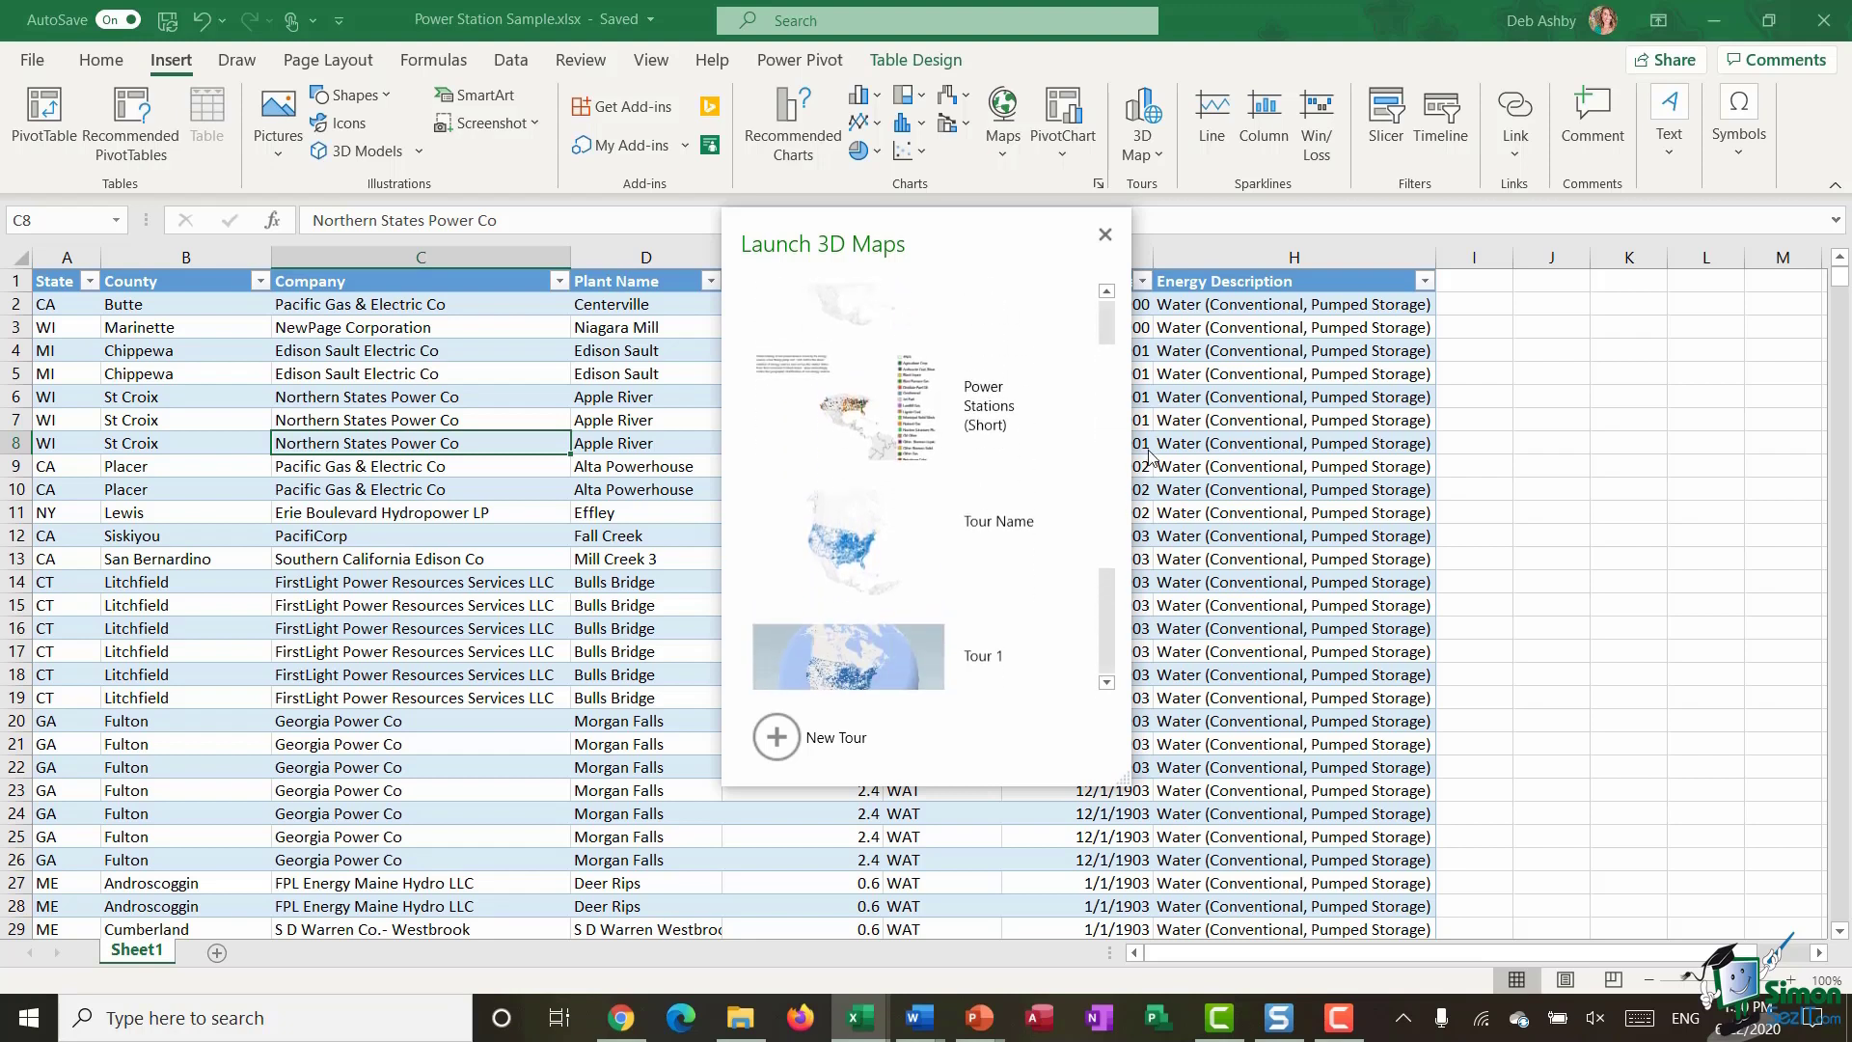
pyautogui.scroll(2, 1153, 444)
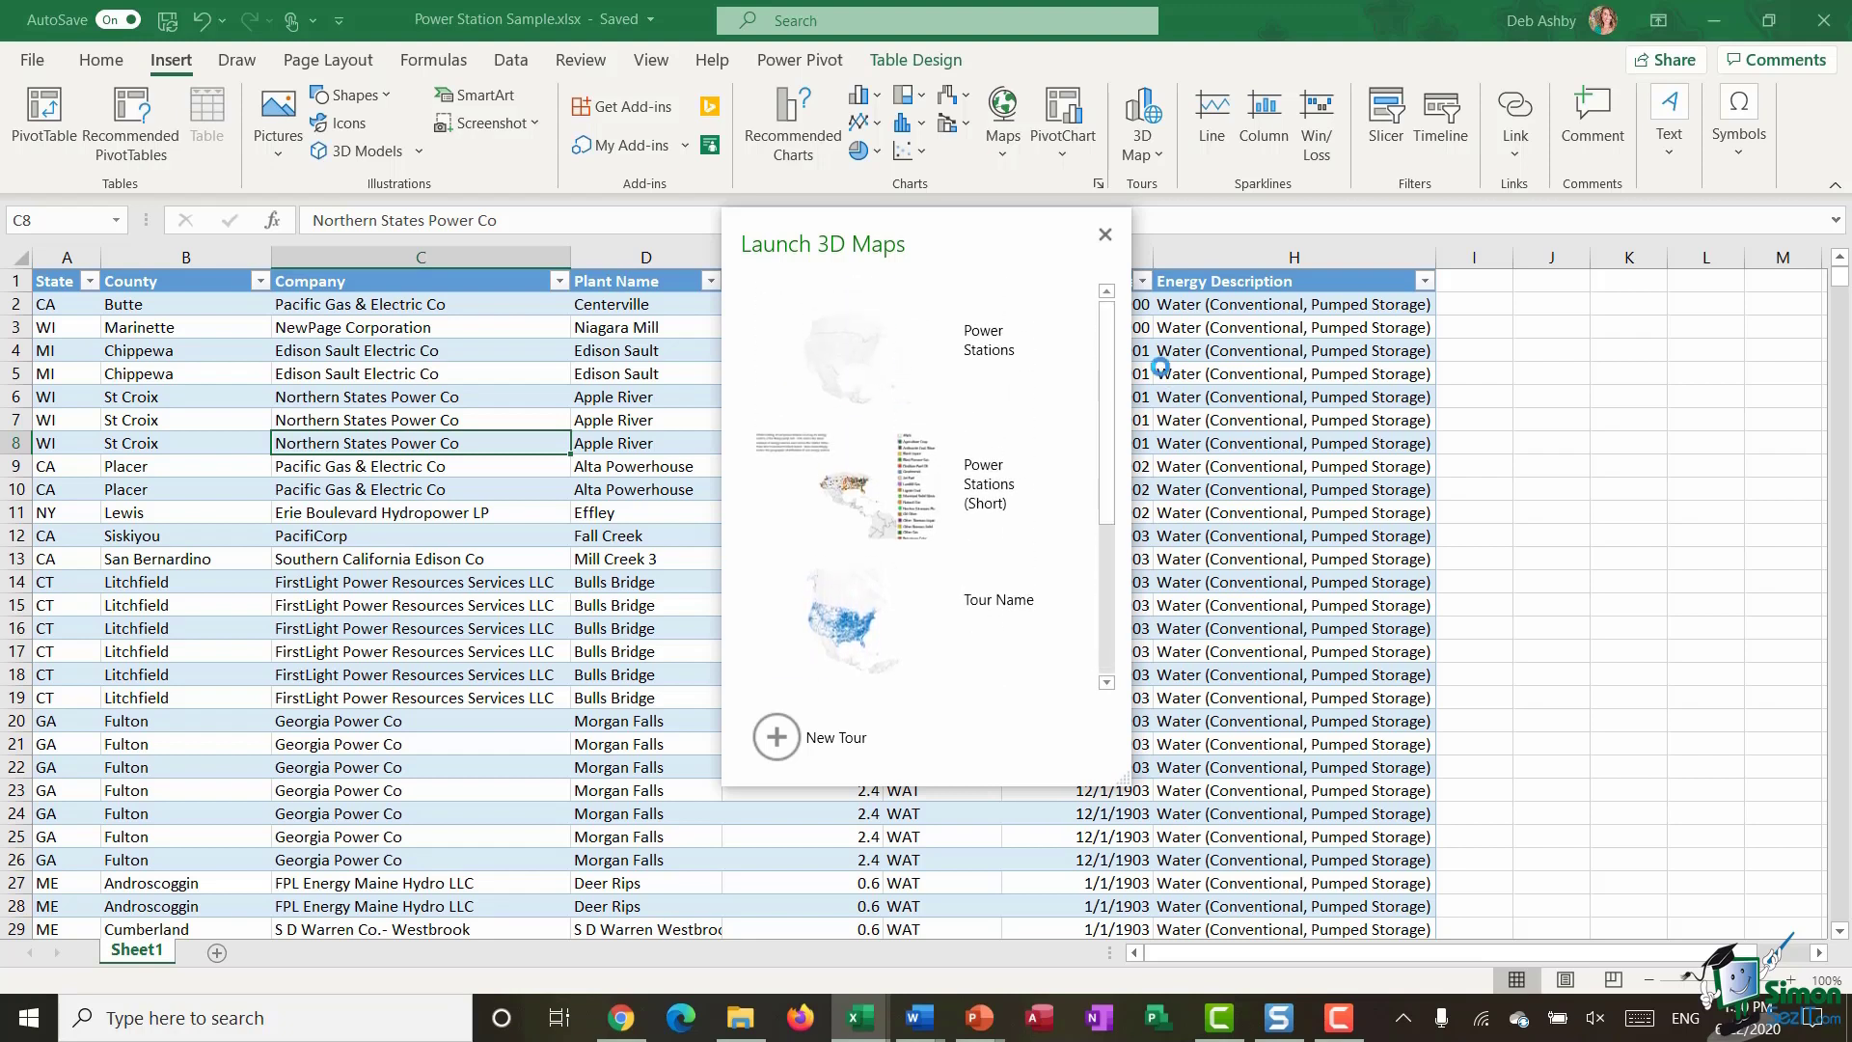
pyautogui.moveTo(1063, 365)
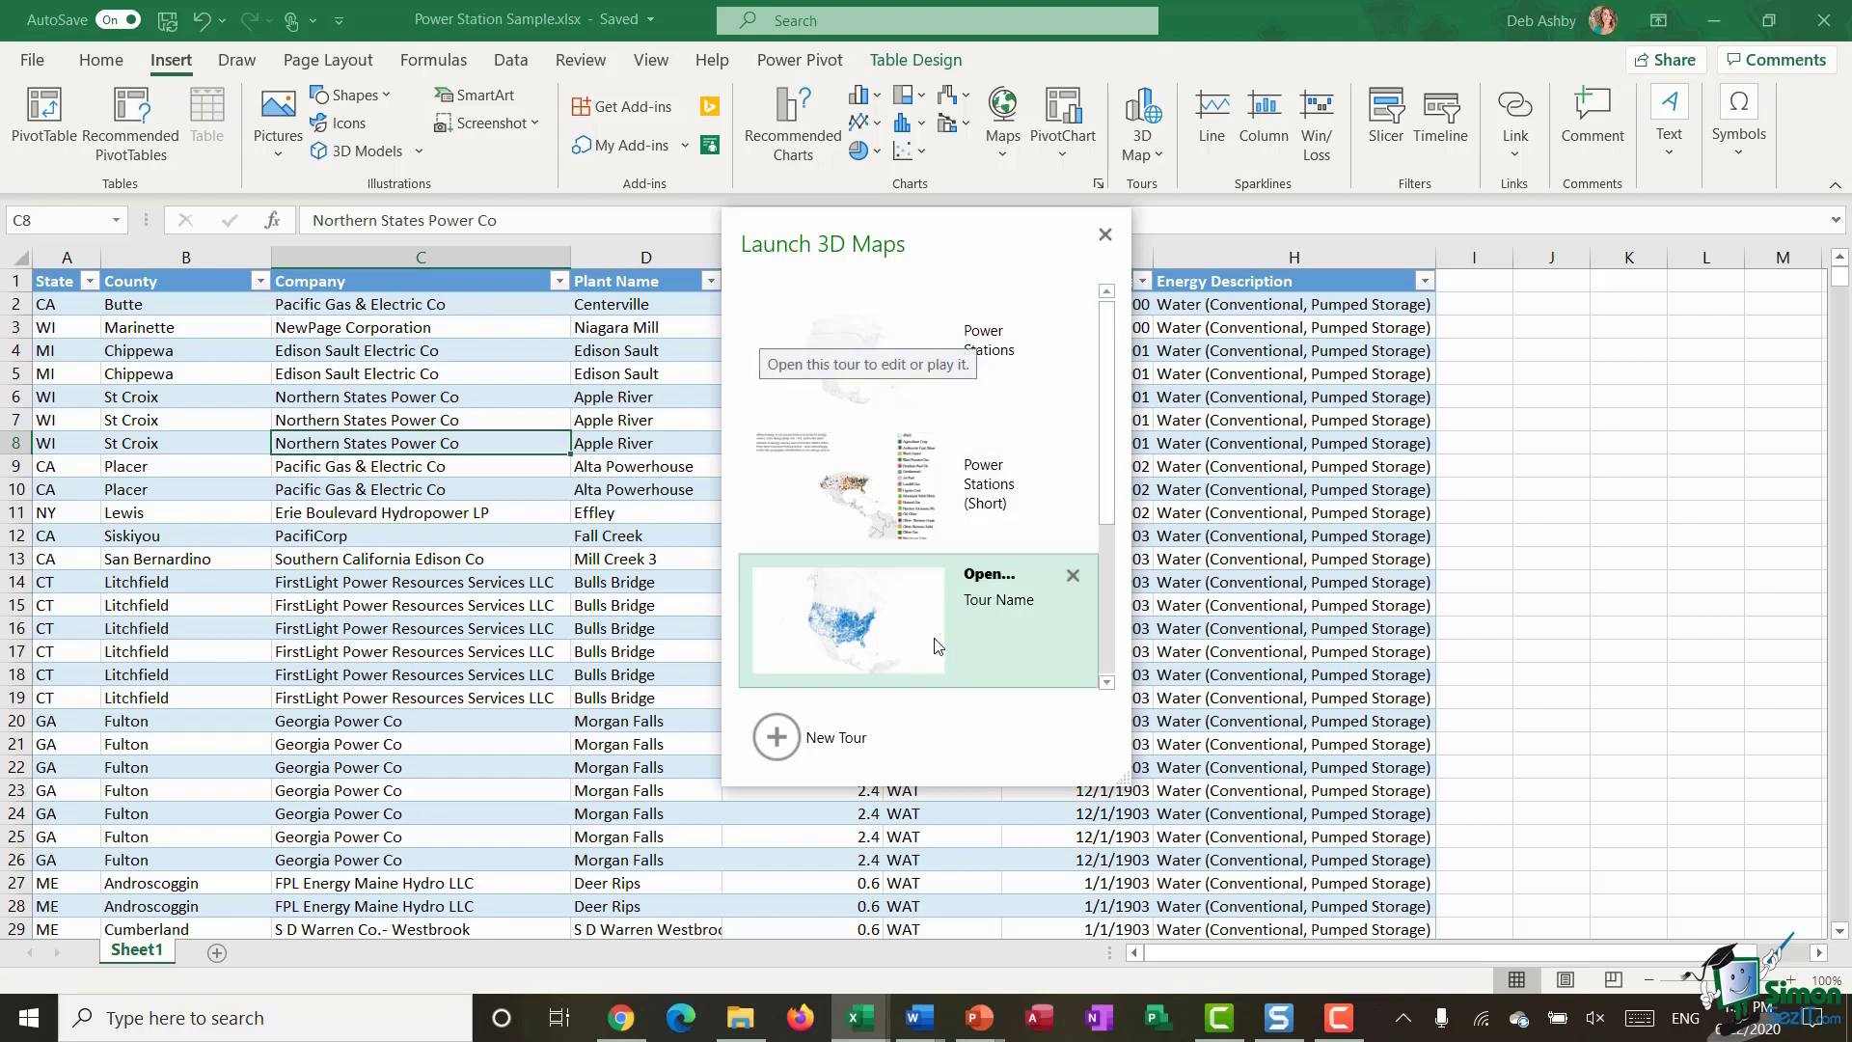
pyautogui.click(777, 739)
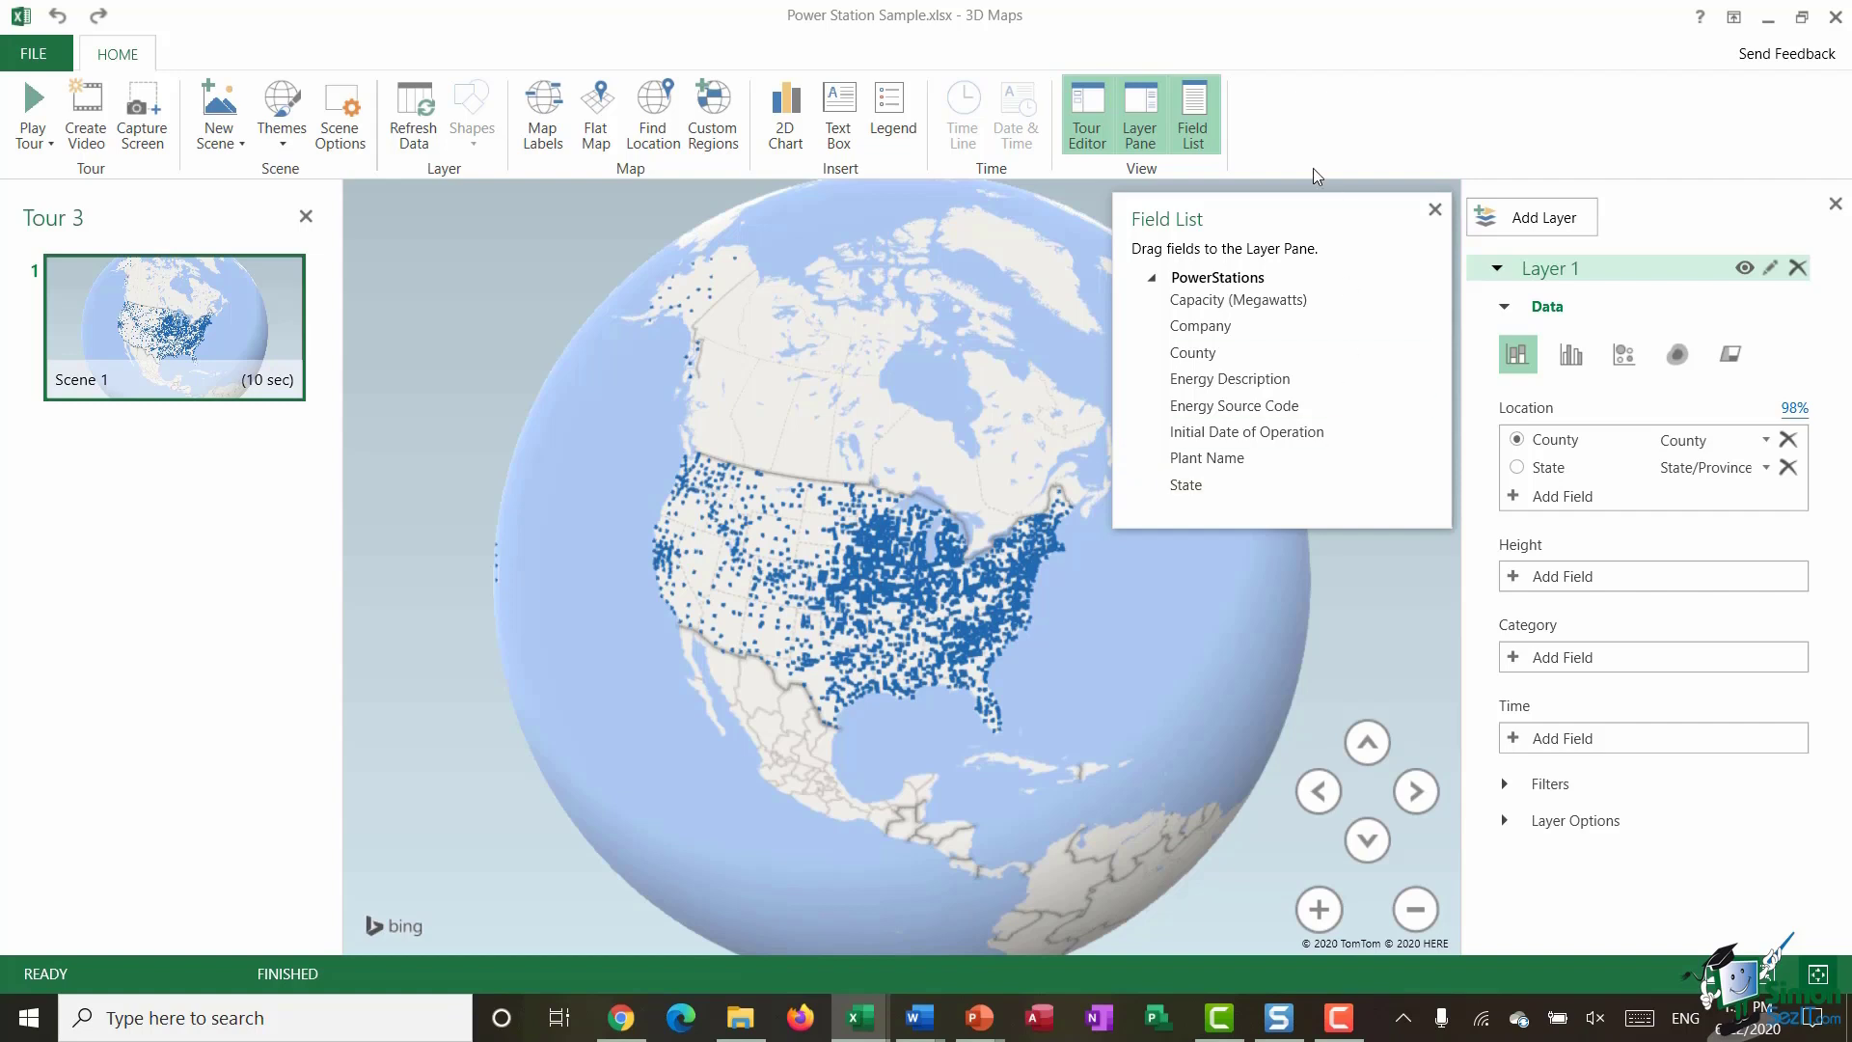
# Step: Check the geographic types of the County and State location fields, keeping State mapped to State/Province
pyautogui.moveTo(1306, 211)
pyautogui.mouseDown()
pyautogui.moveTo(1061, 273)
pyautogui.moveTo(1267, 266)
pyautogui.moveTo(1300, 211)
pyautogui.mouseUp()
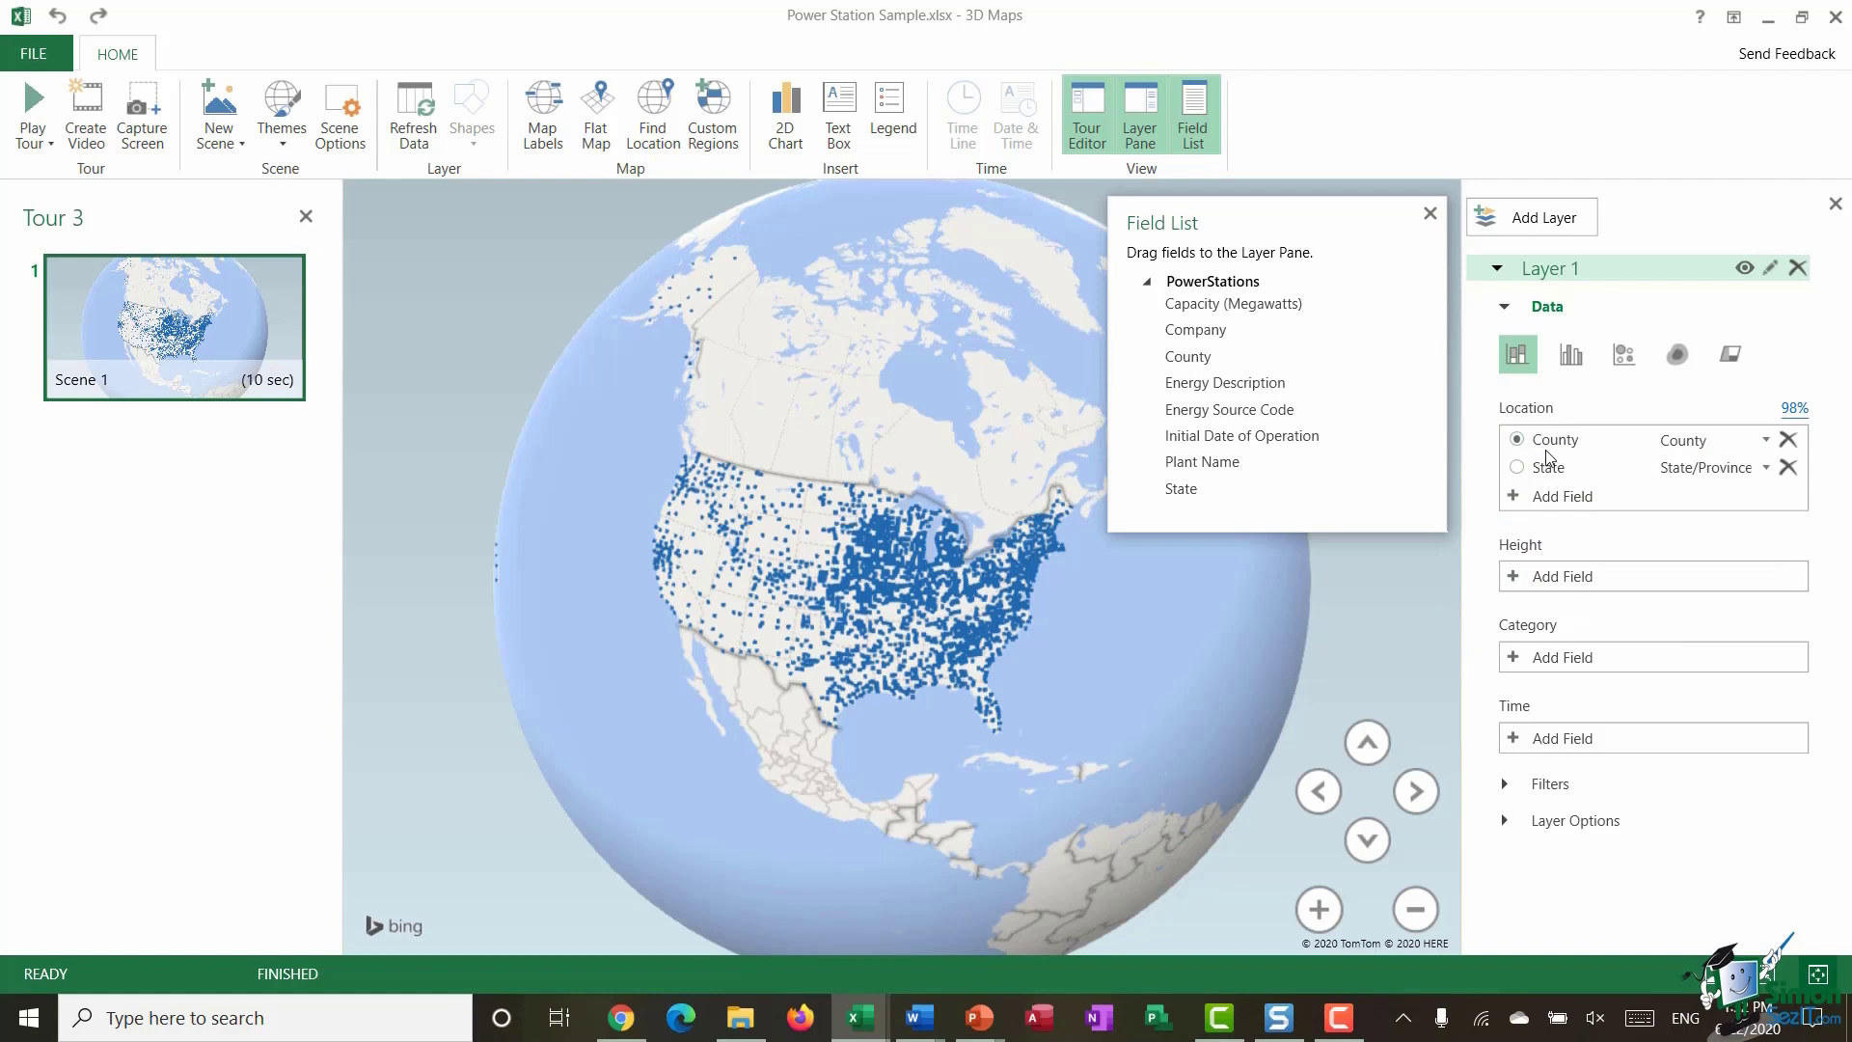
pyautogui.click(1768, 442)
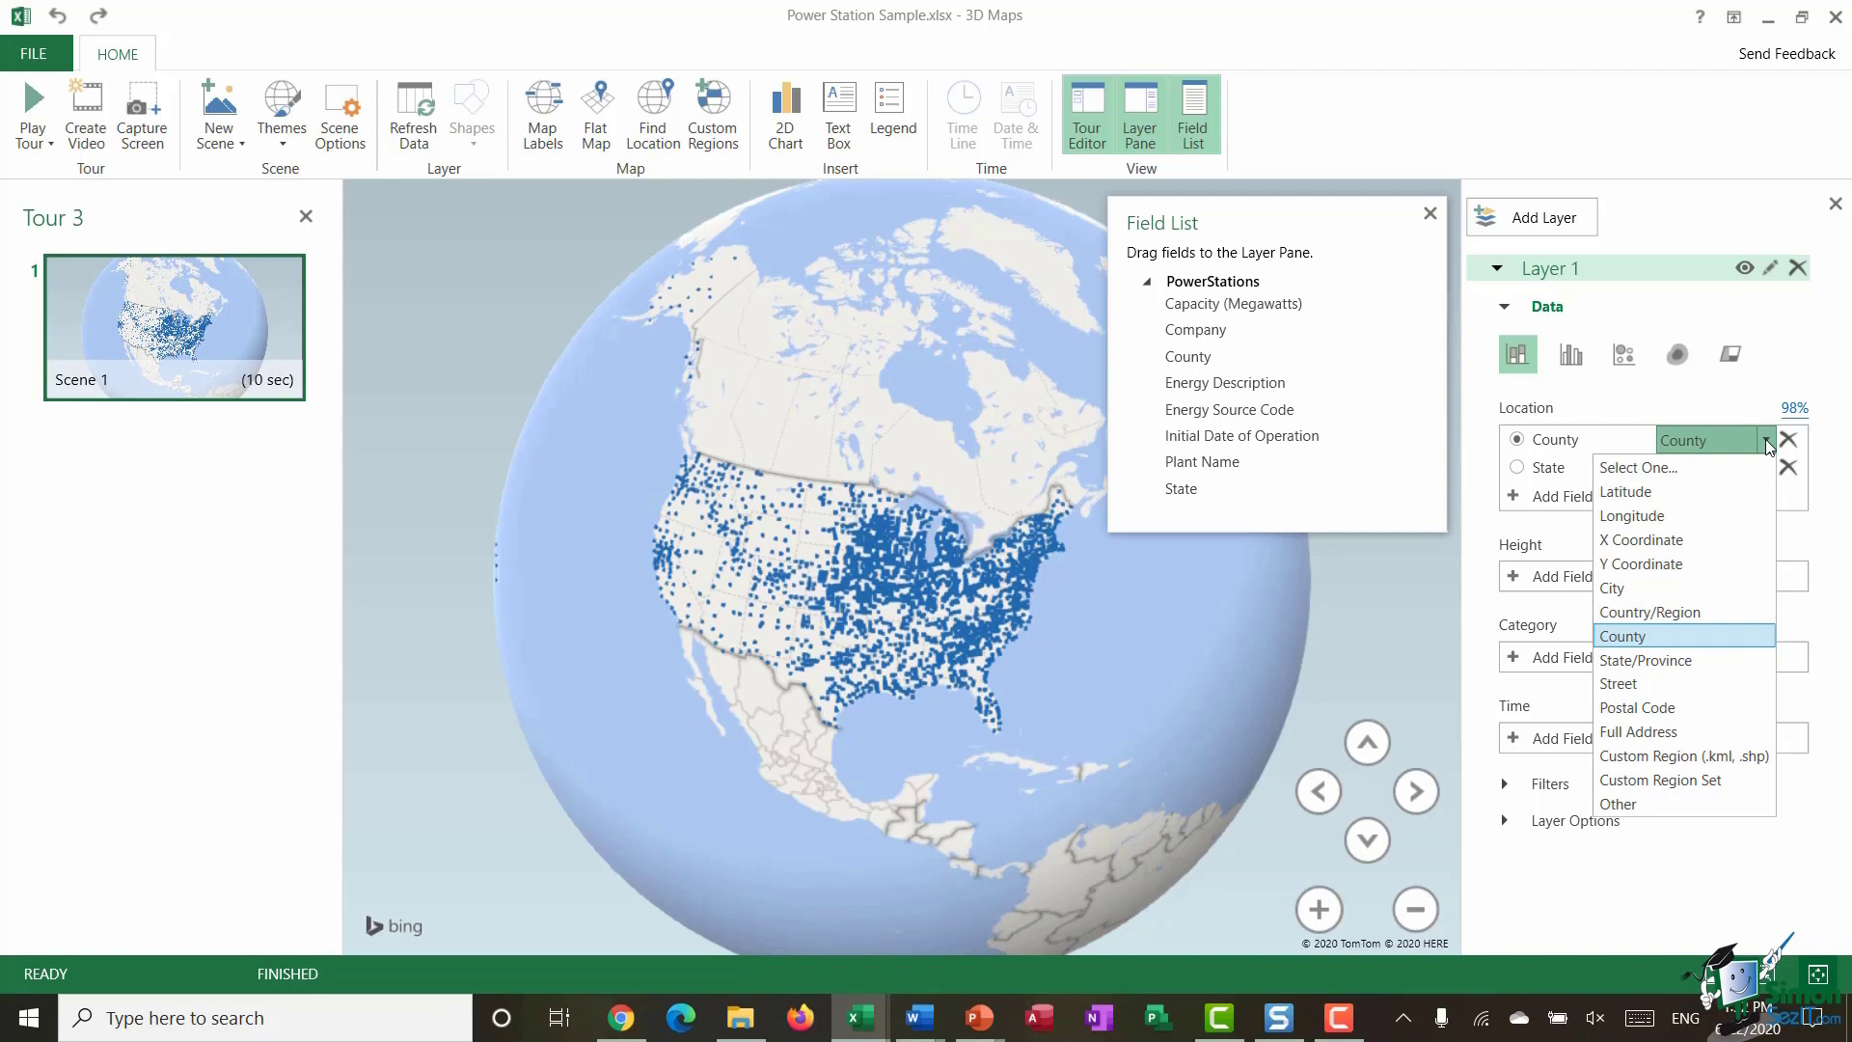
pyautogui.click(1790, 371)
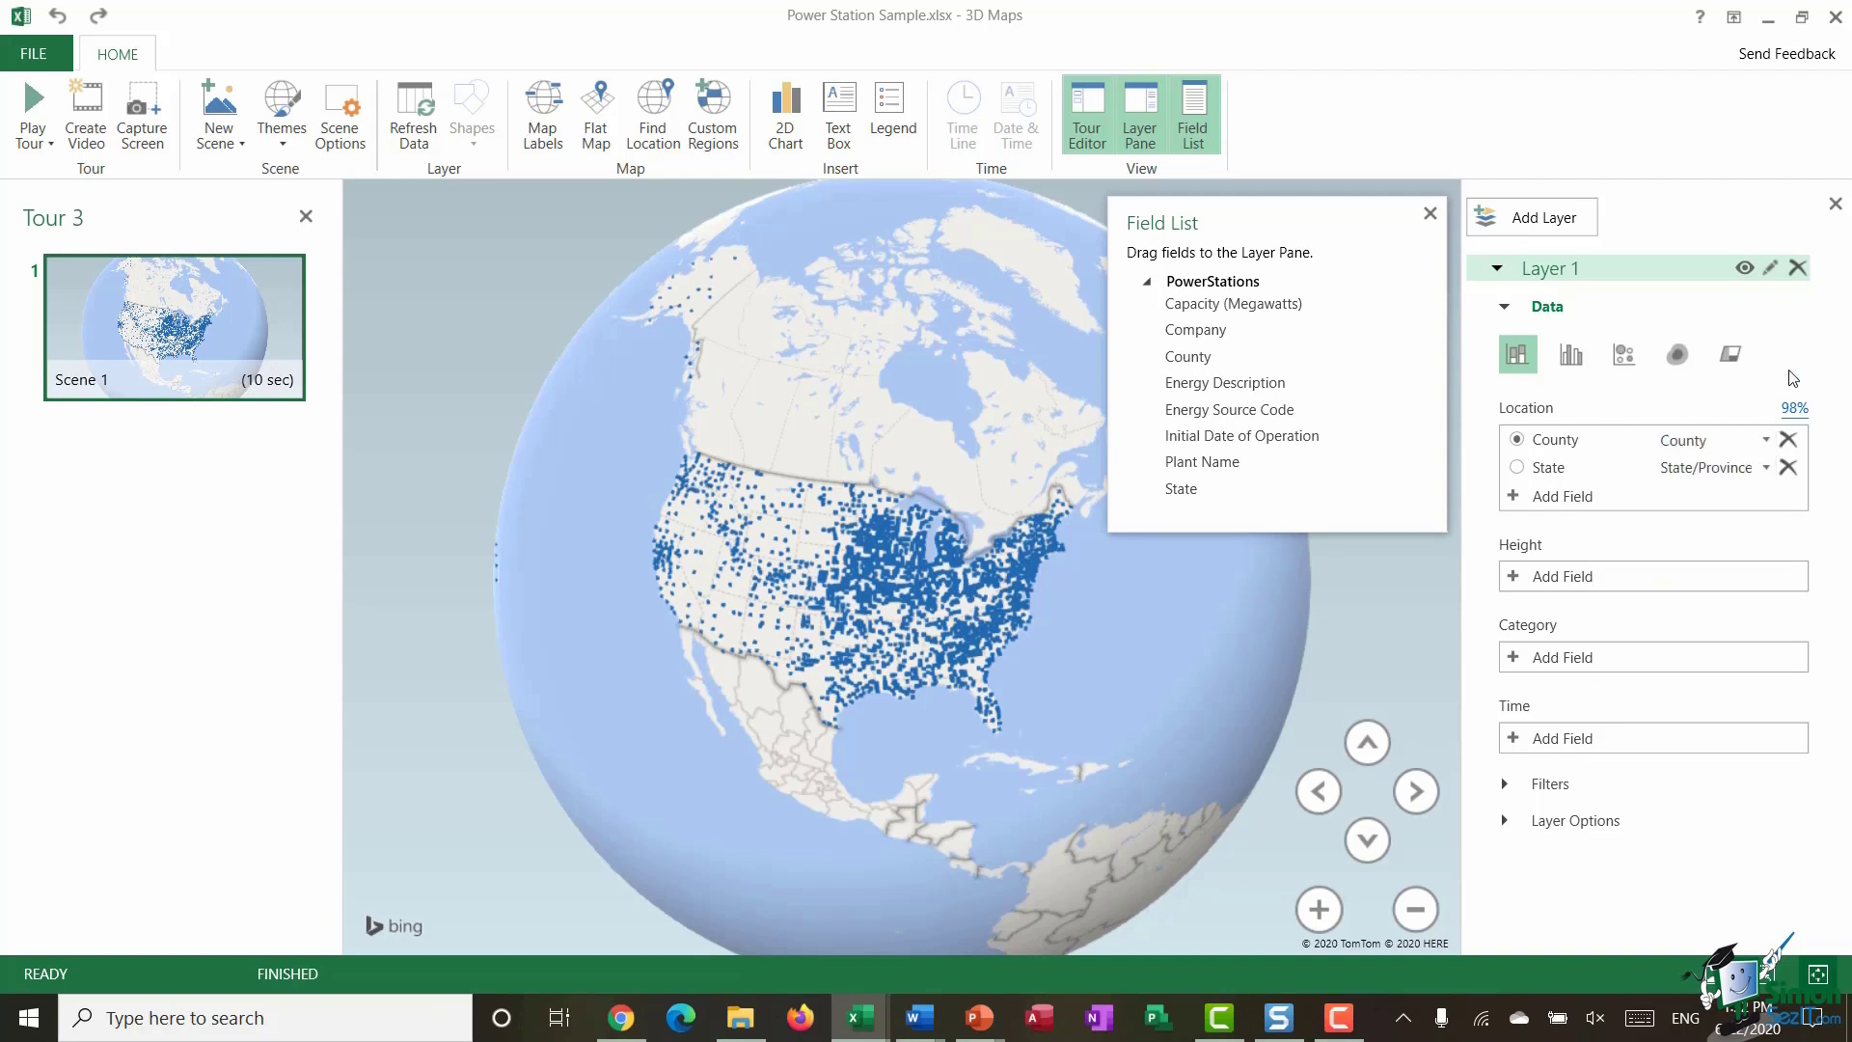
pyautogui.click(1769, 468)
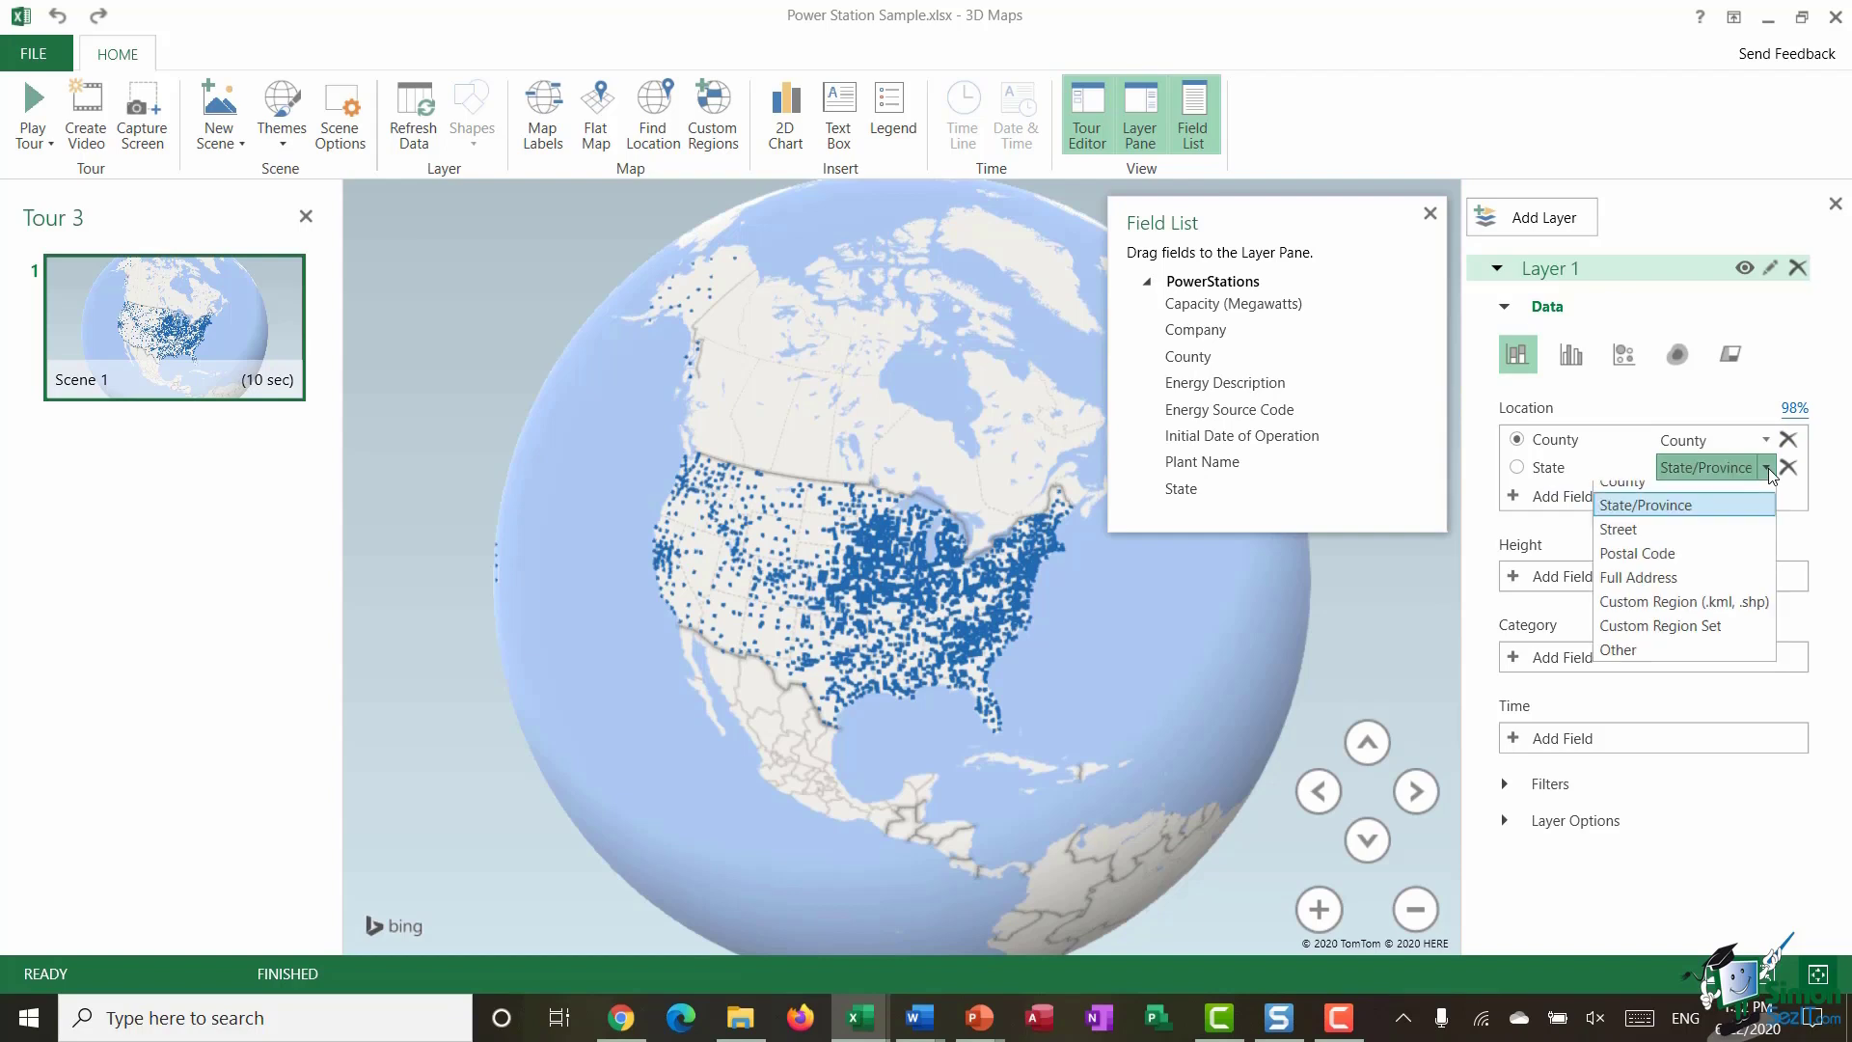
pyautogui.click(1756, 395)
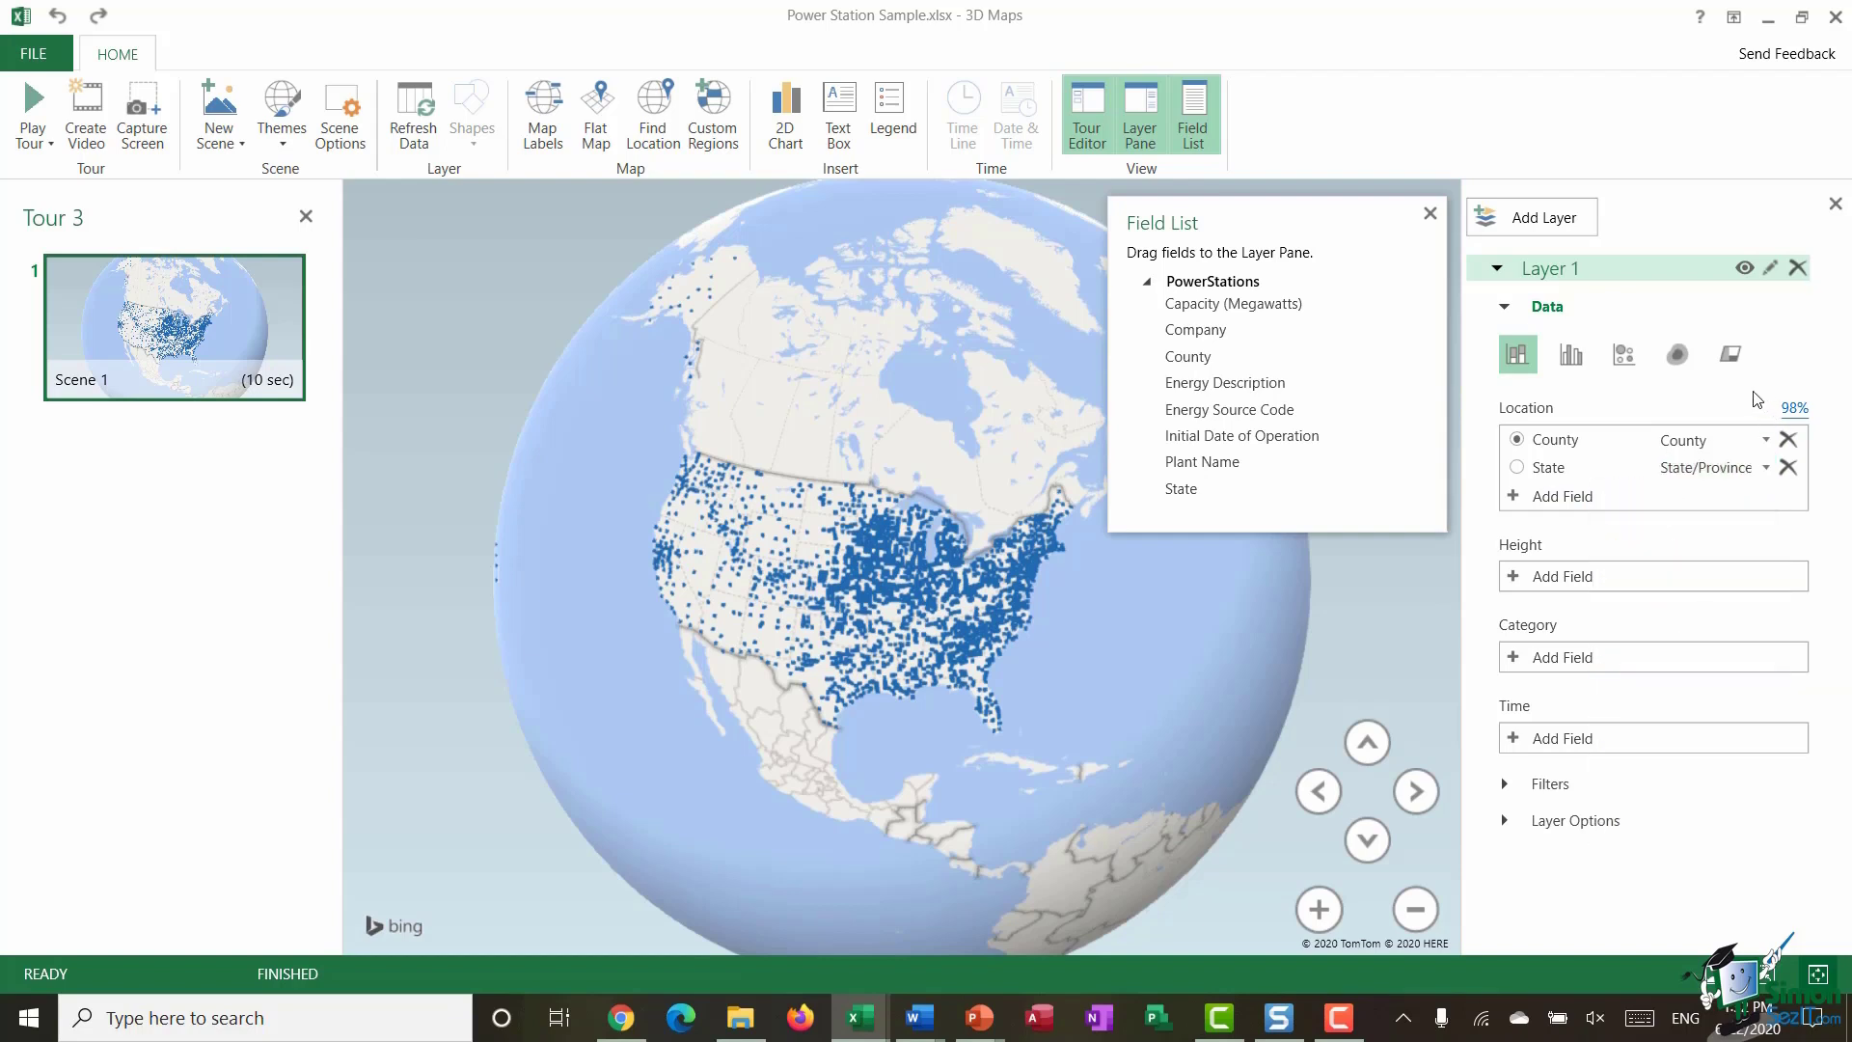
pyautogui.click(1768, 468)
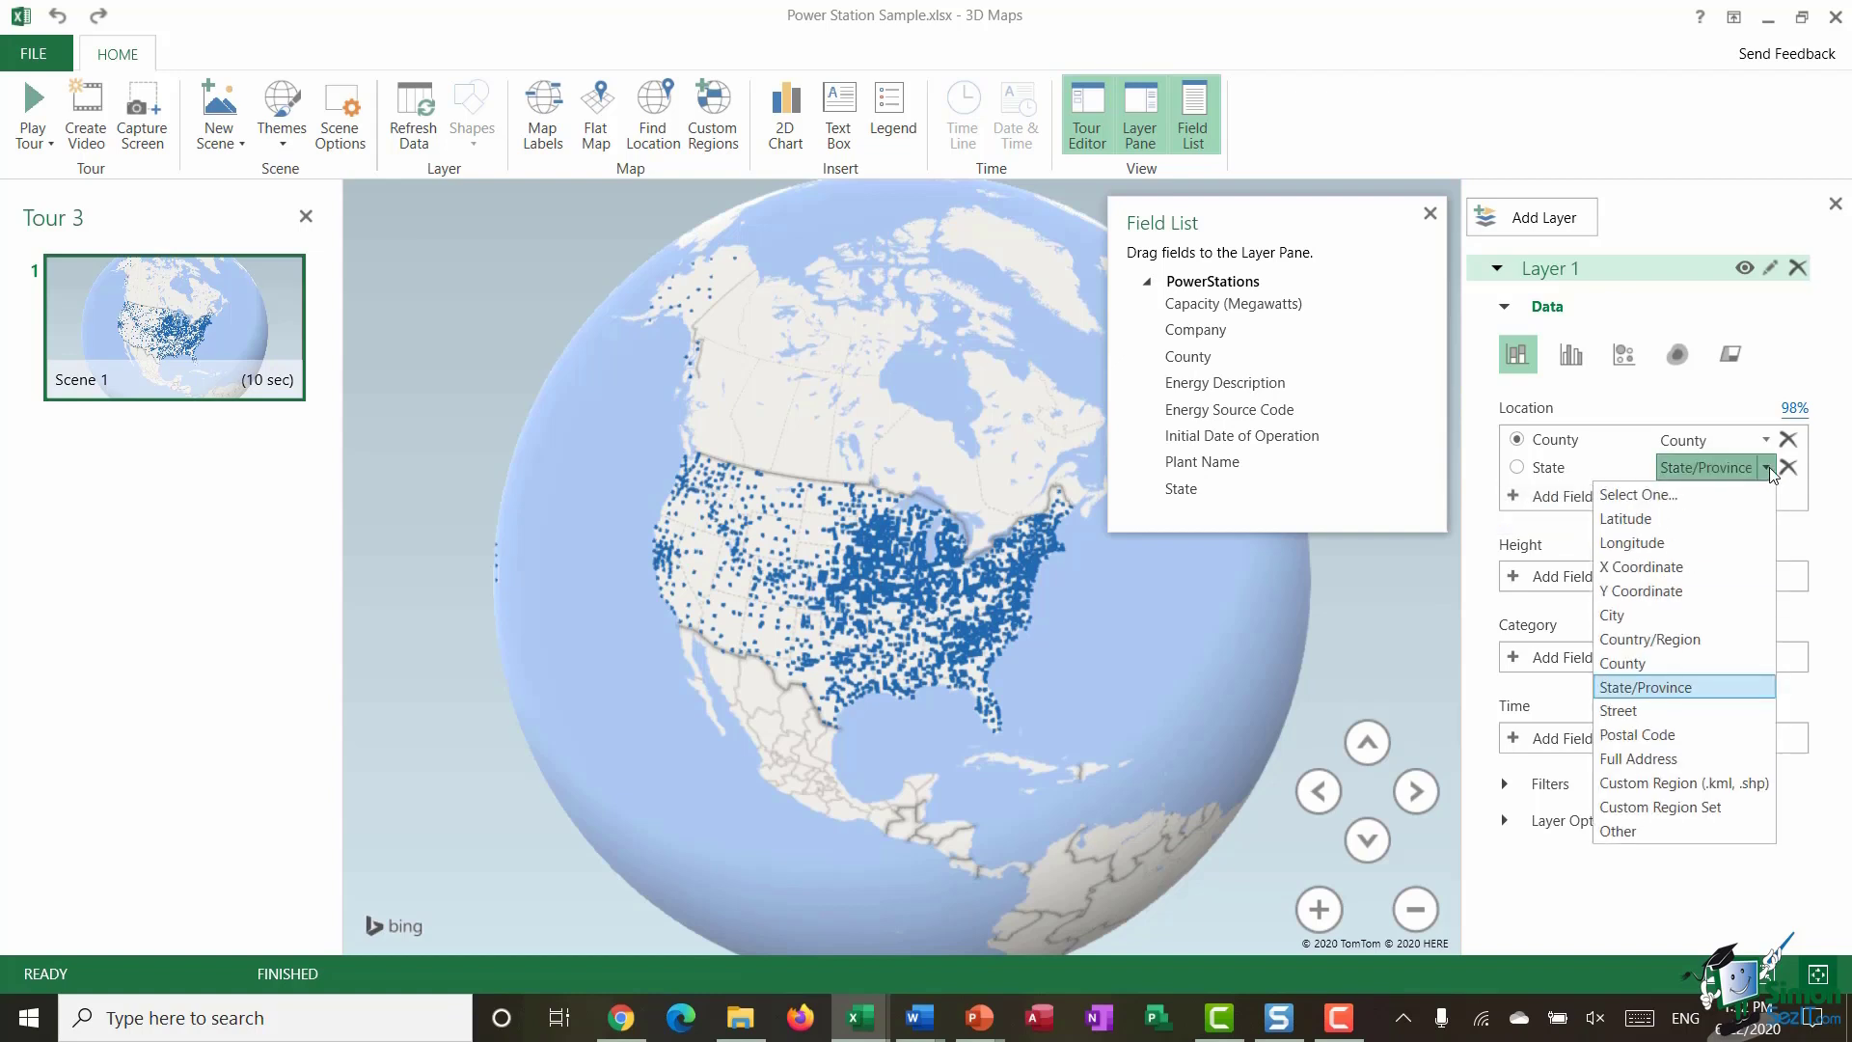
pyautogui.click(1656, 689)
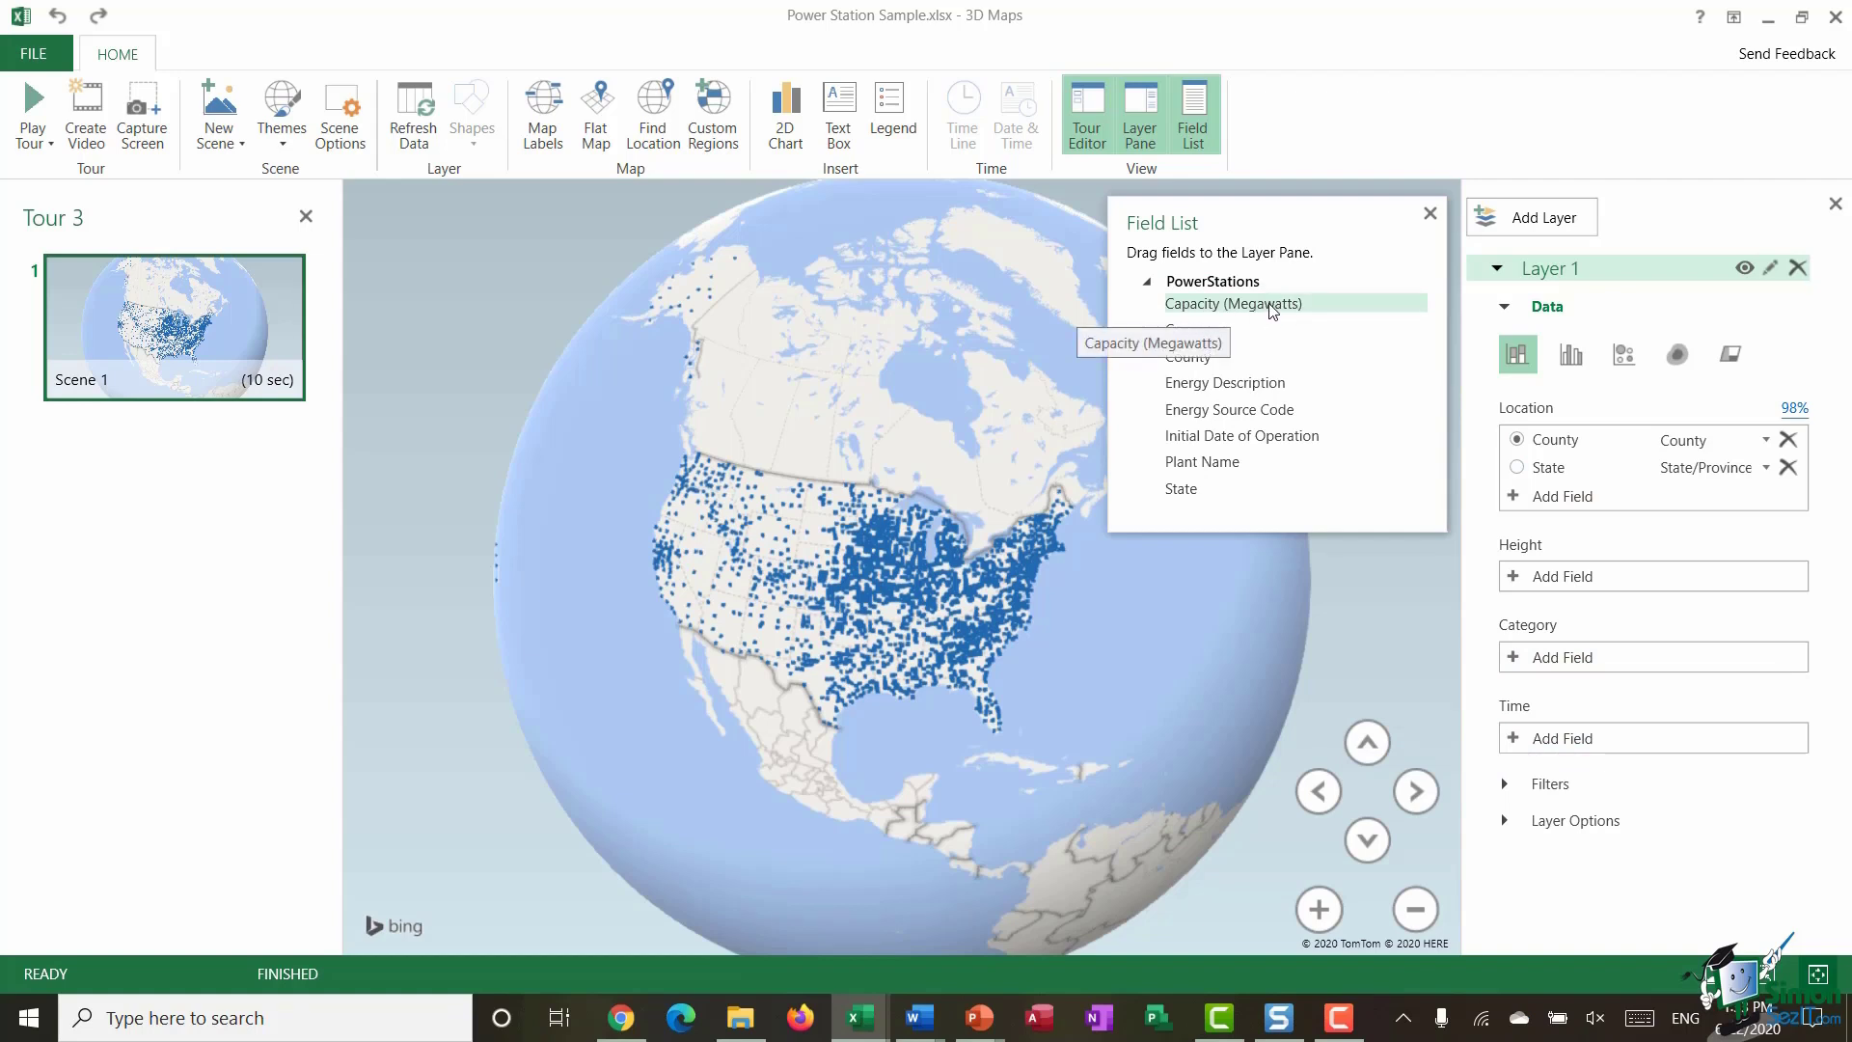
# Step: Add Capacity (Megawatts) as the height field of Layer 1
pyautogui.moveTo(1274, 305); pyautogui.dragTo(1573, 587)
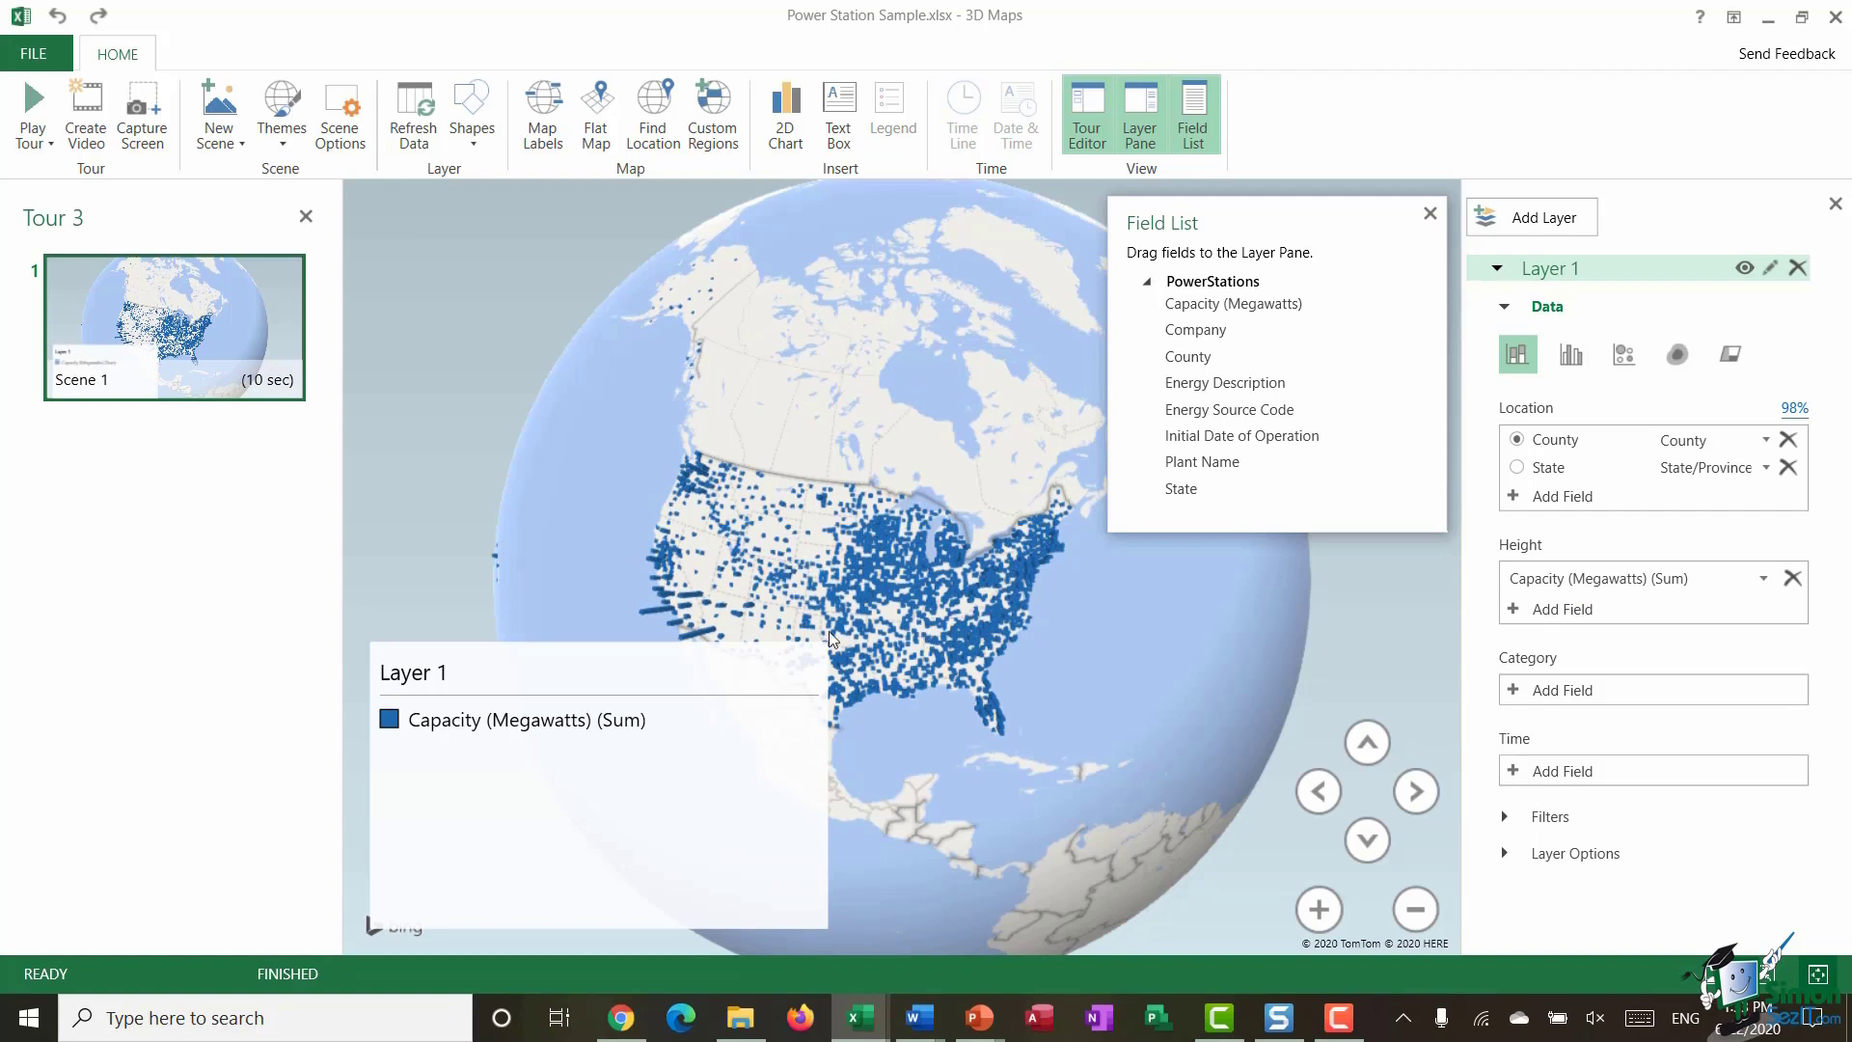
pyautogui.click(686, 670)
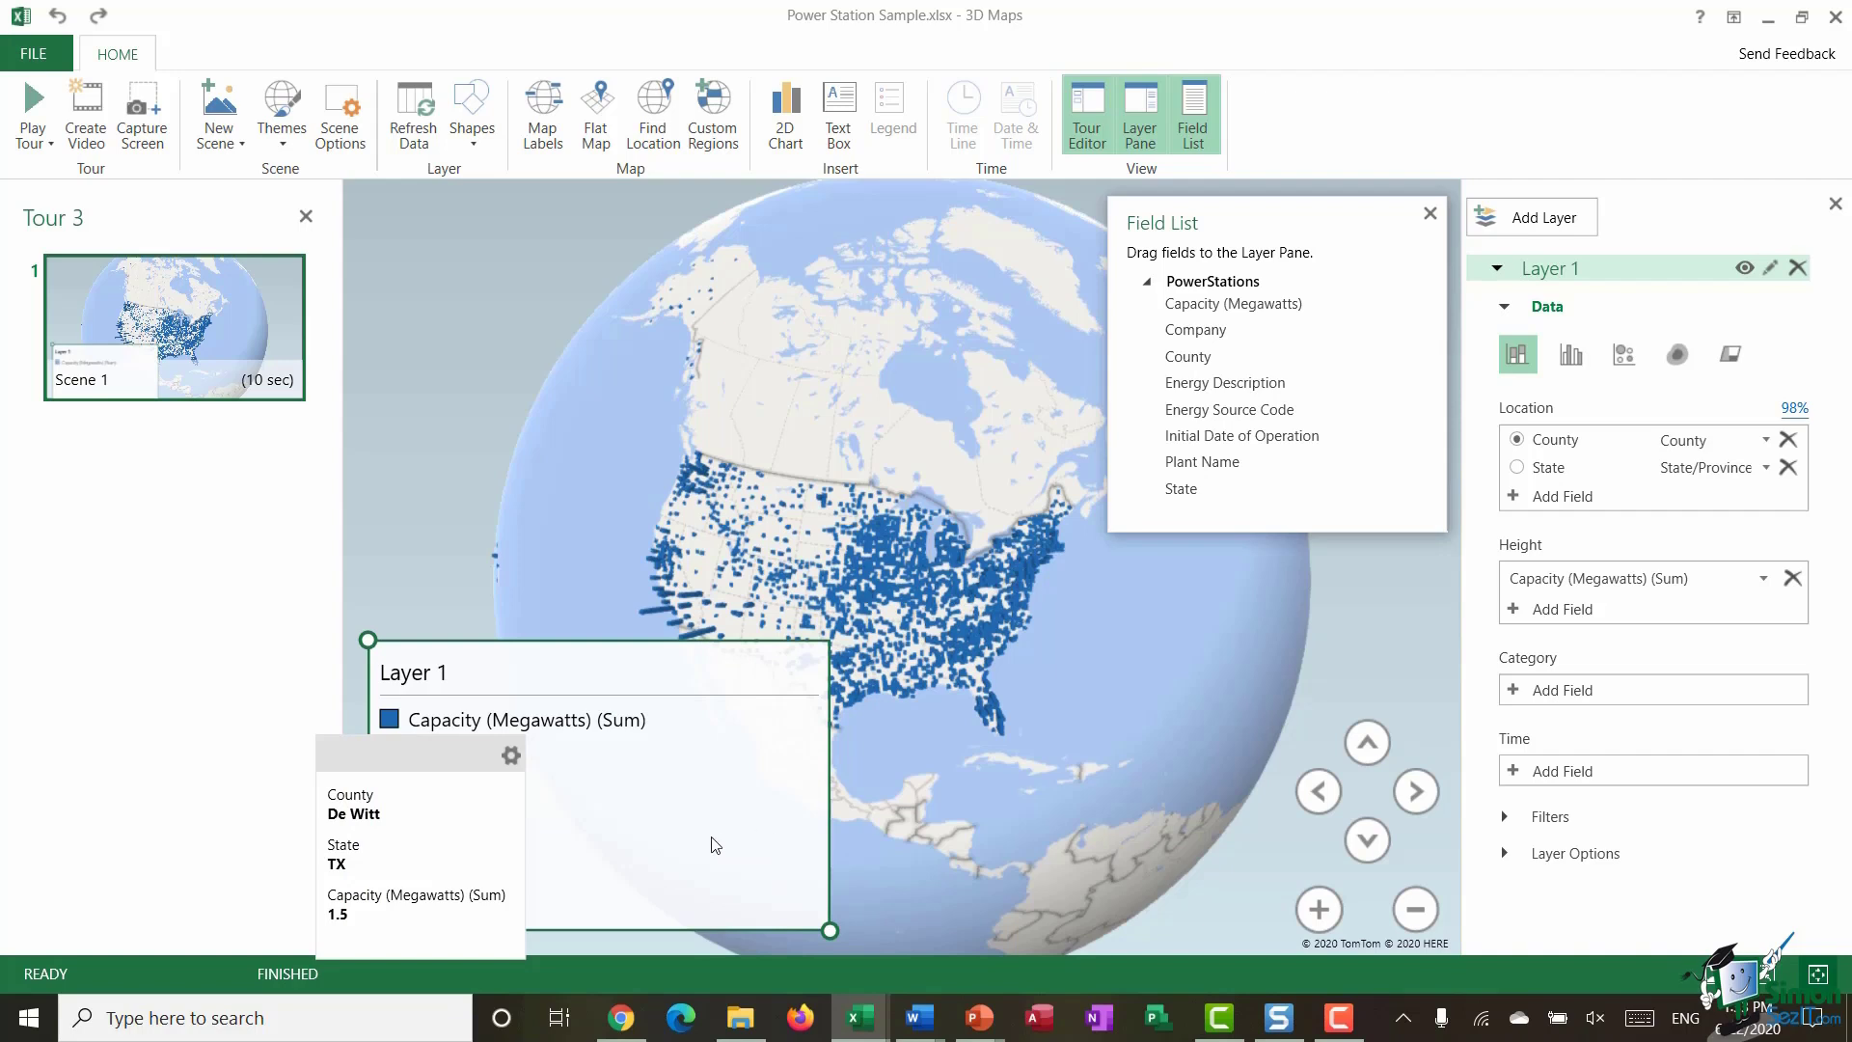
pyautogui.click(1093, 894)
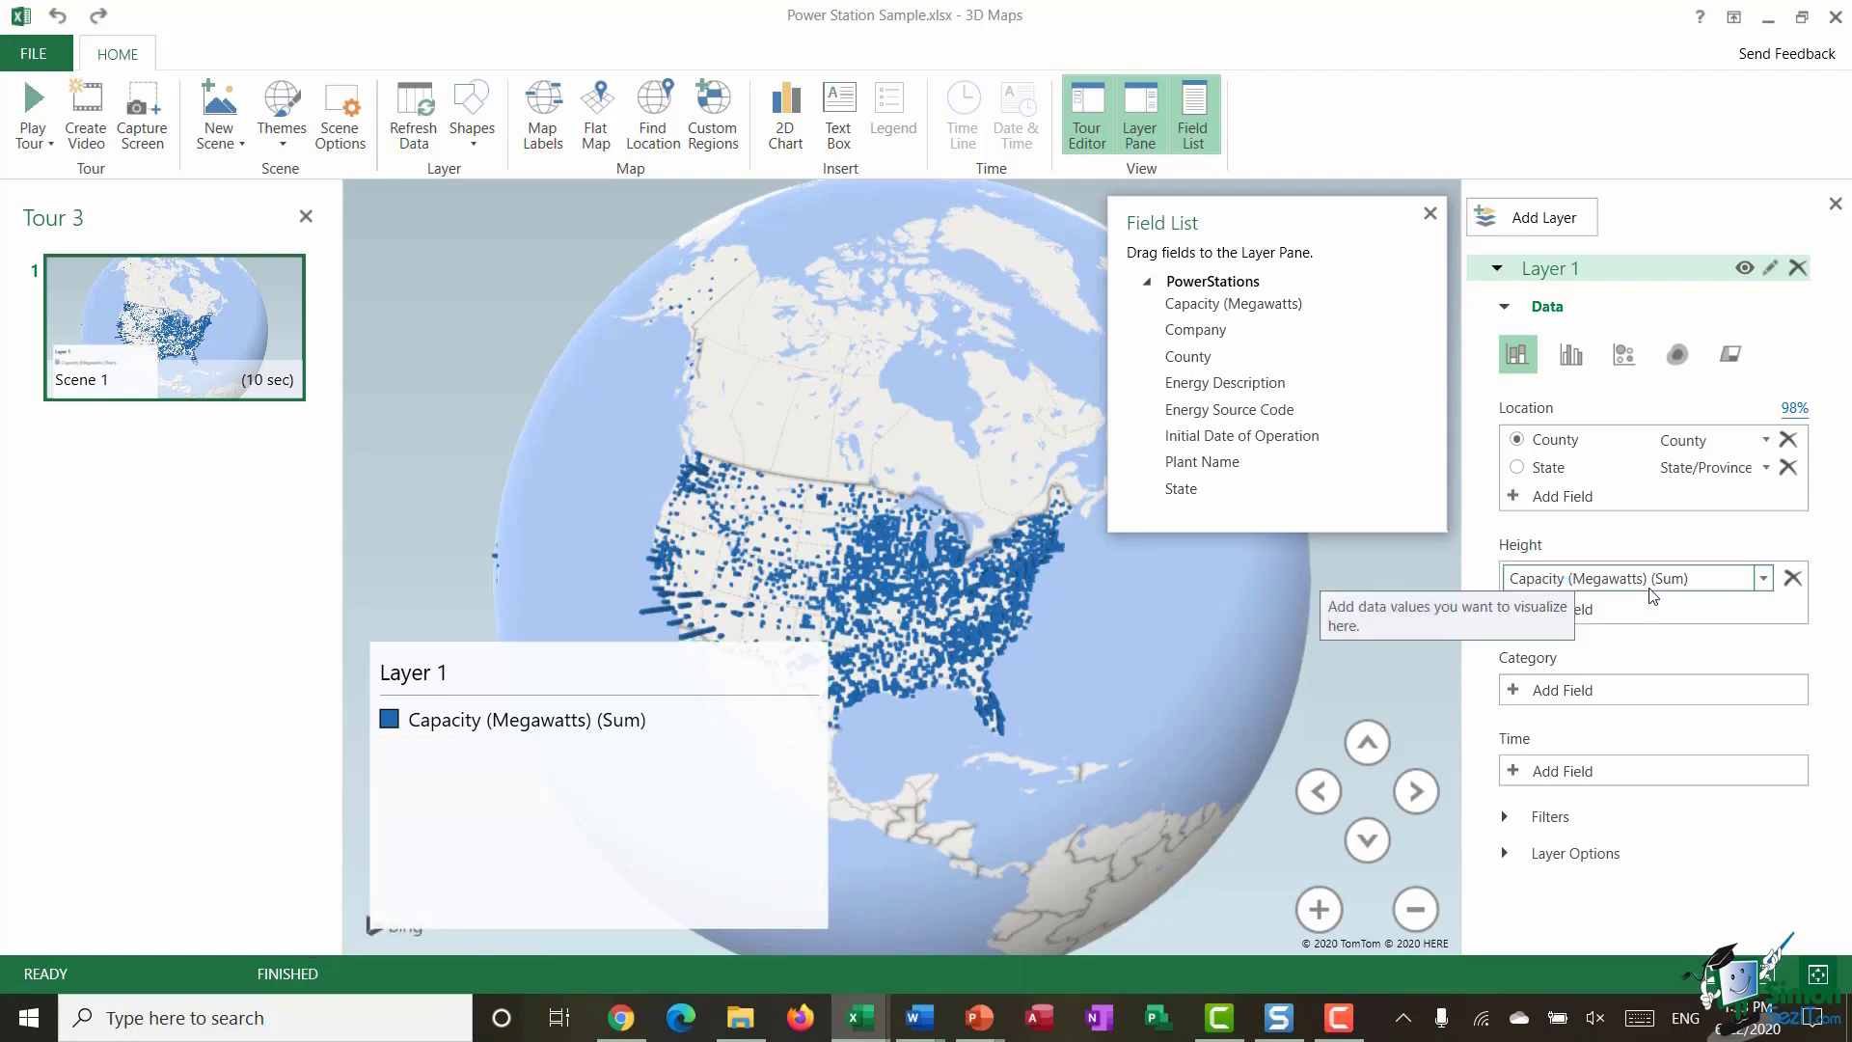
pyautogui.moveTo(940, 675); pyautogui.dragTo(1017, 347)
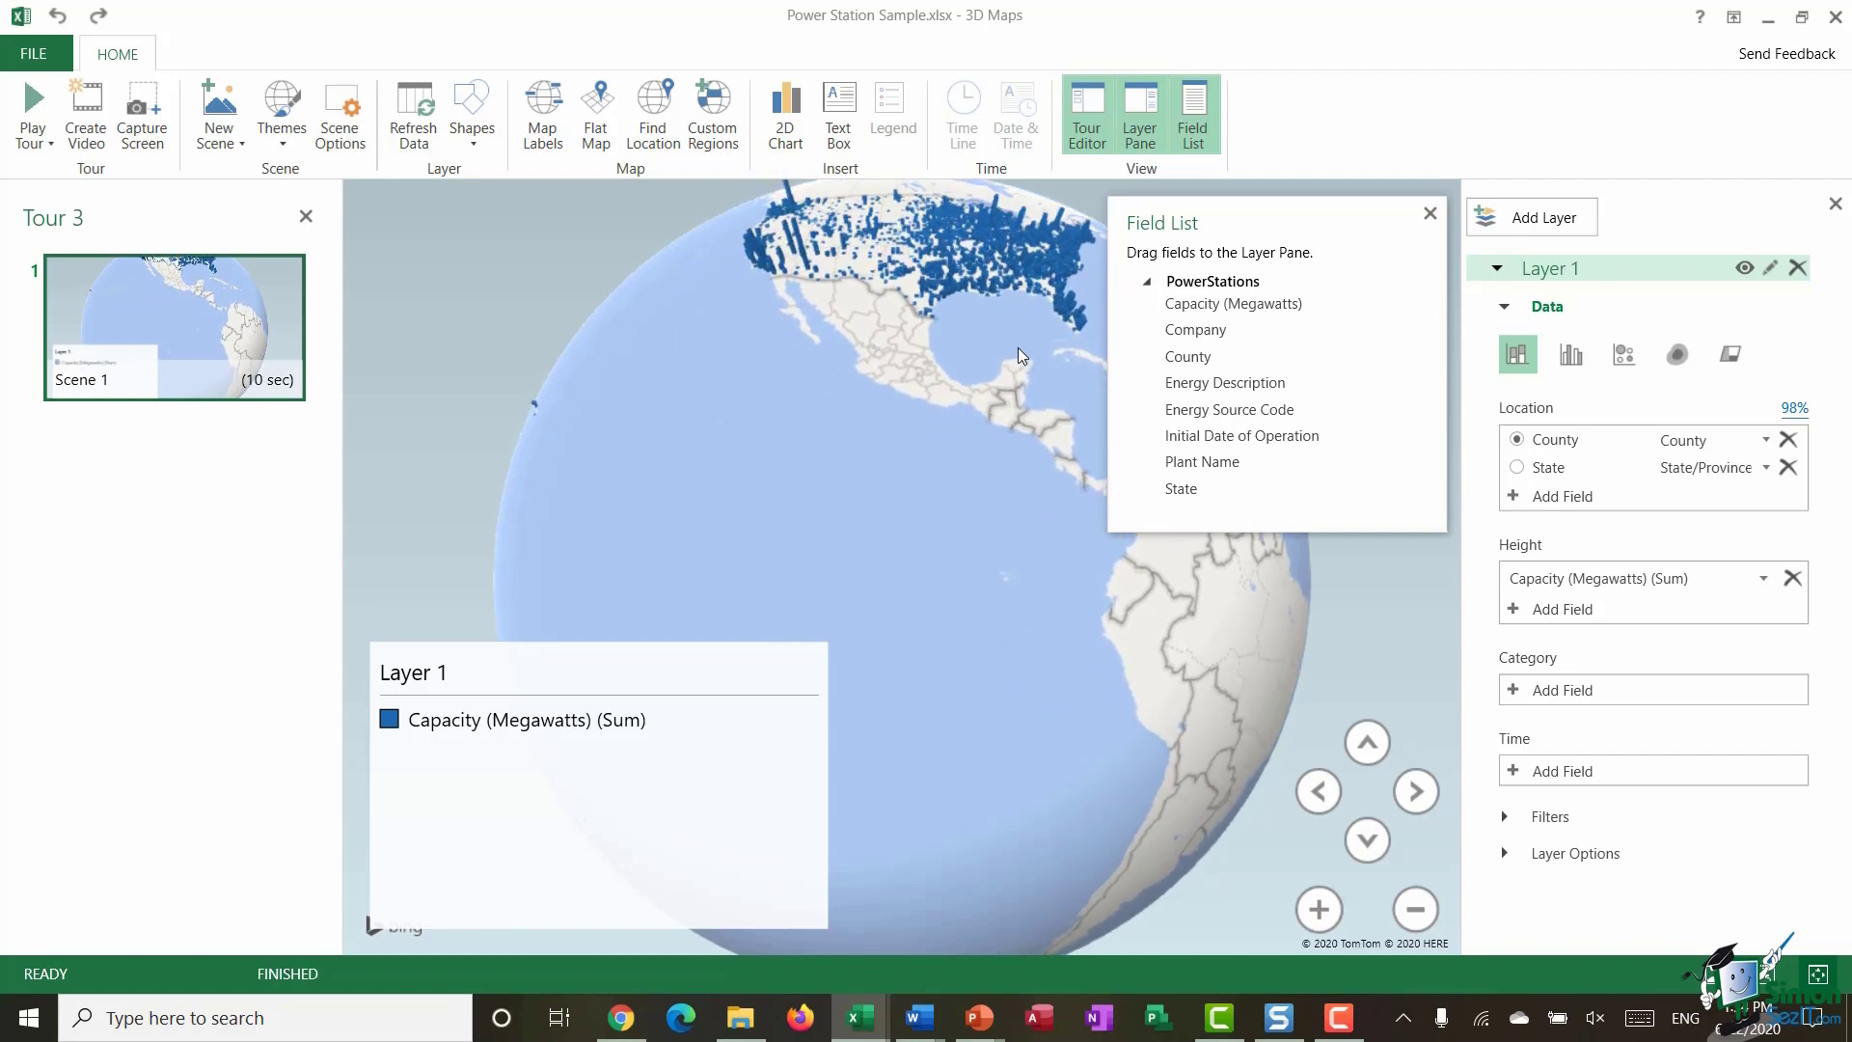
pyautogui.moveTo(864, 392); pyautogui.dragTo(810, 618)
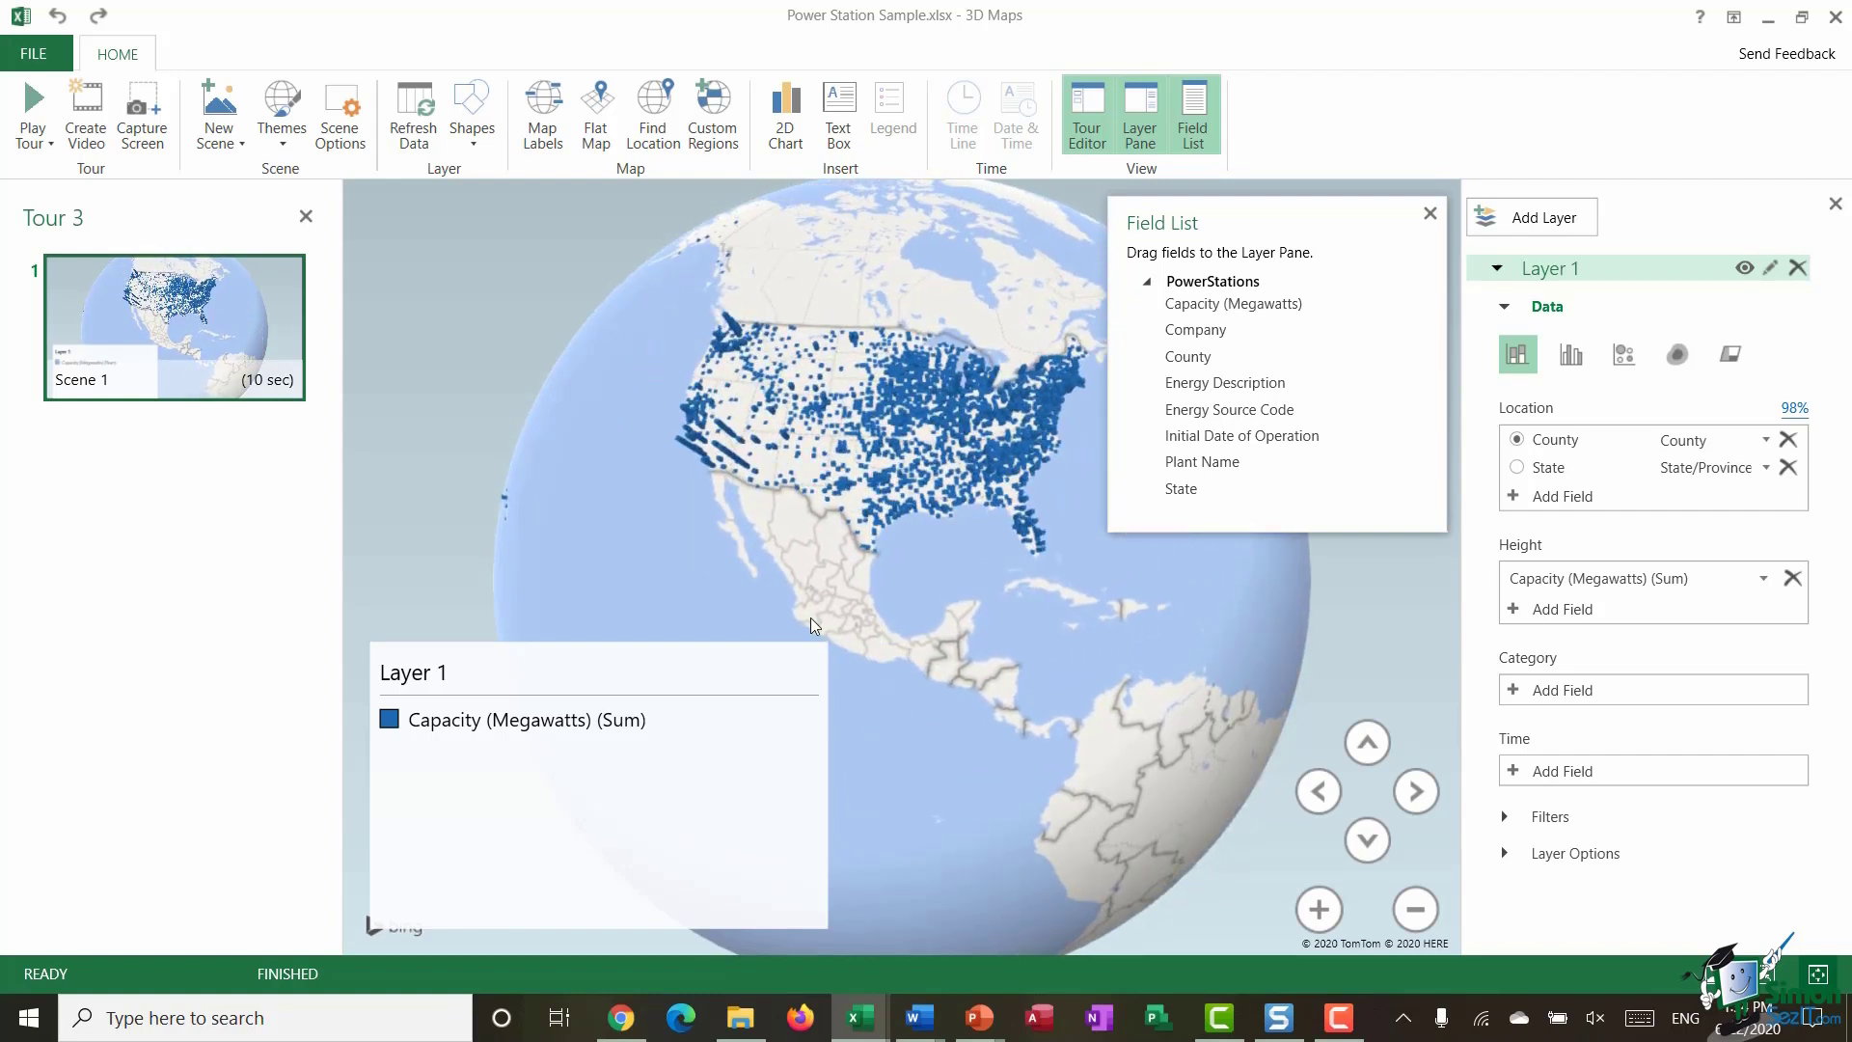
# Step: Delete the Layer 1 capacity legend from the map
pyautogui.click(582, 735)
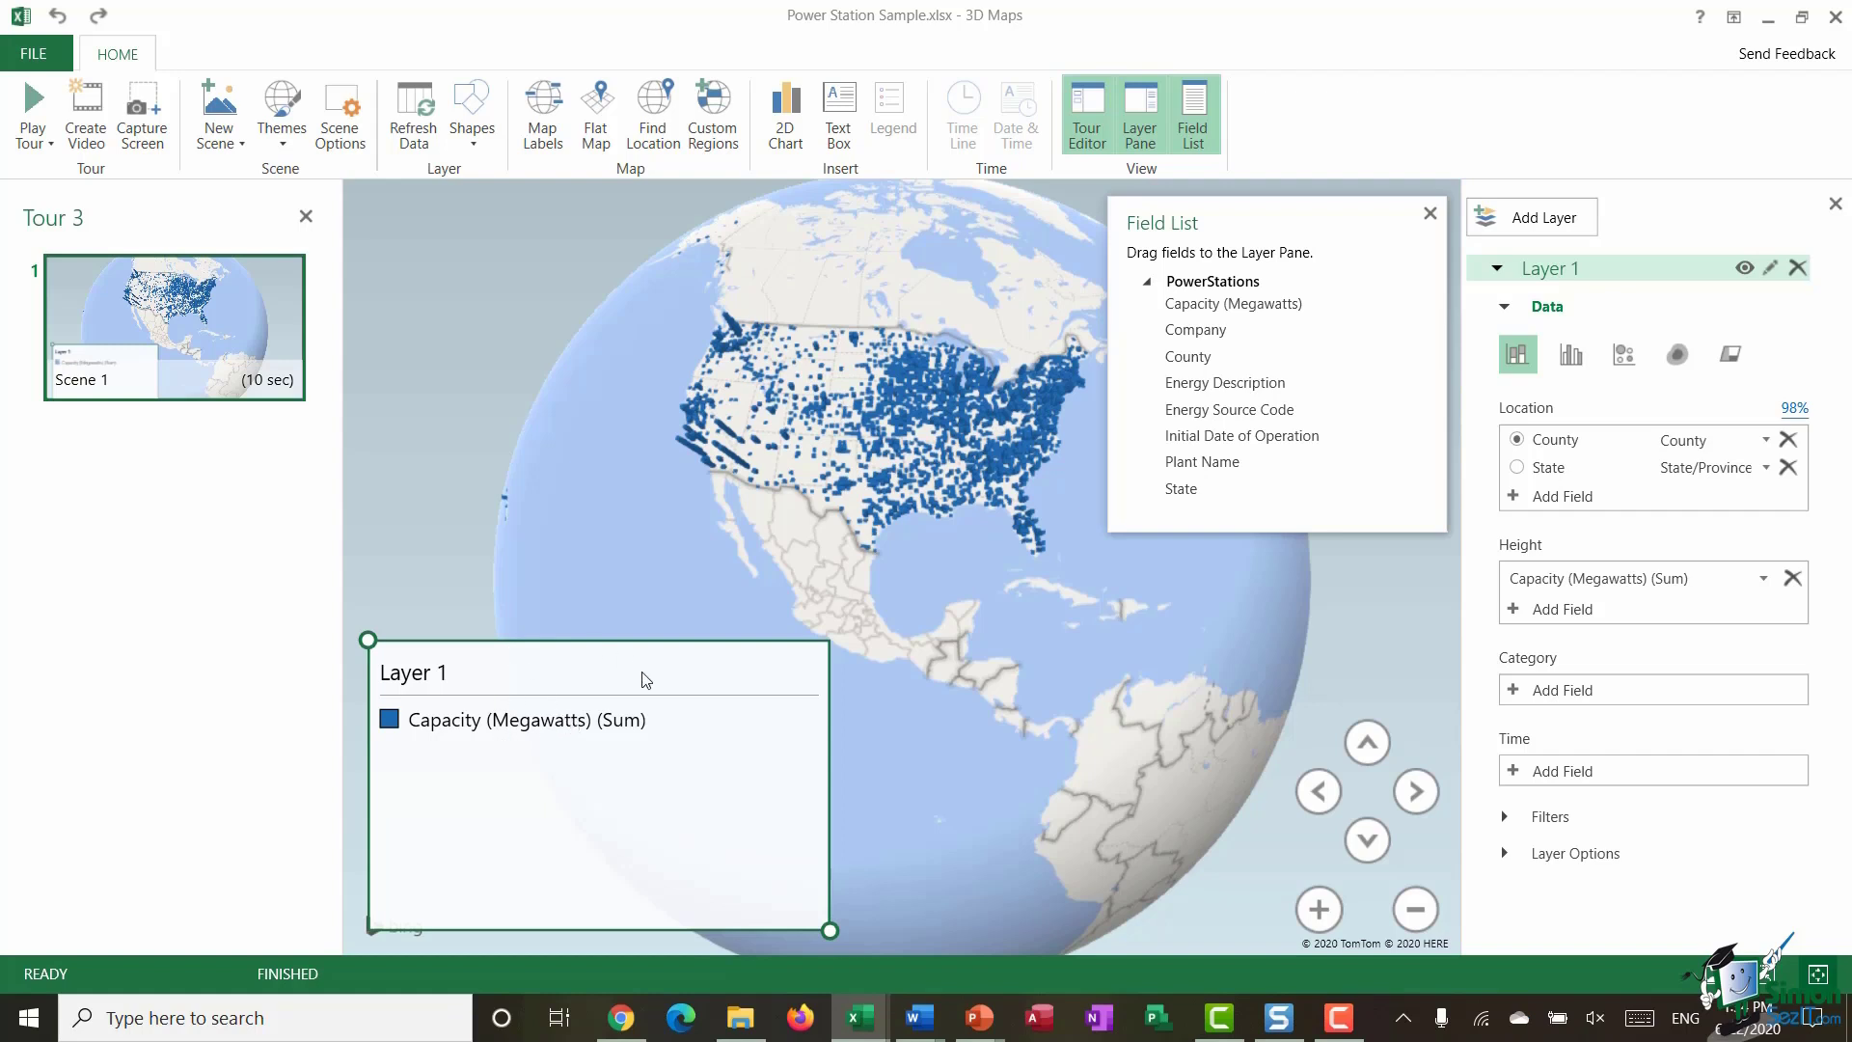
pyautogui.click(726, 451)
pyautogui.click(579, 676)
pyautogui.press('Delete')
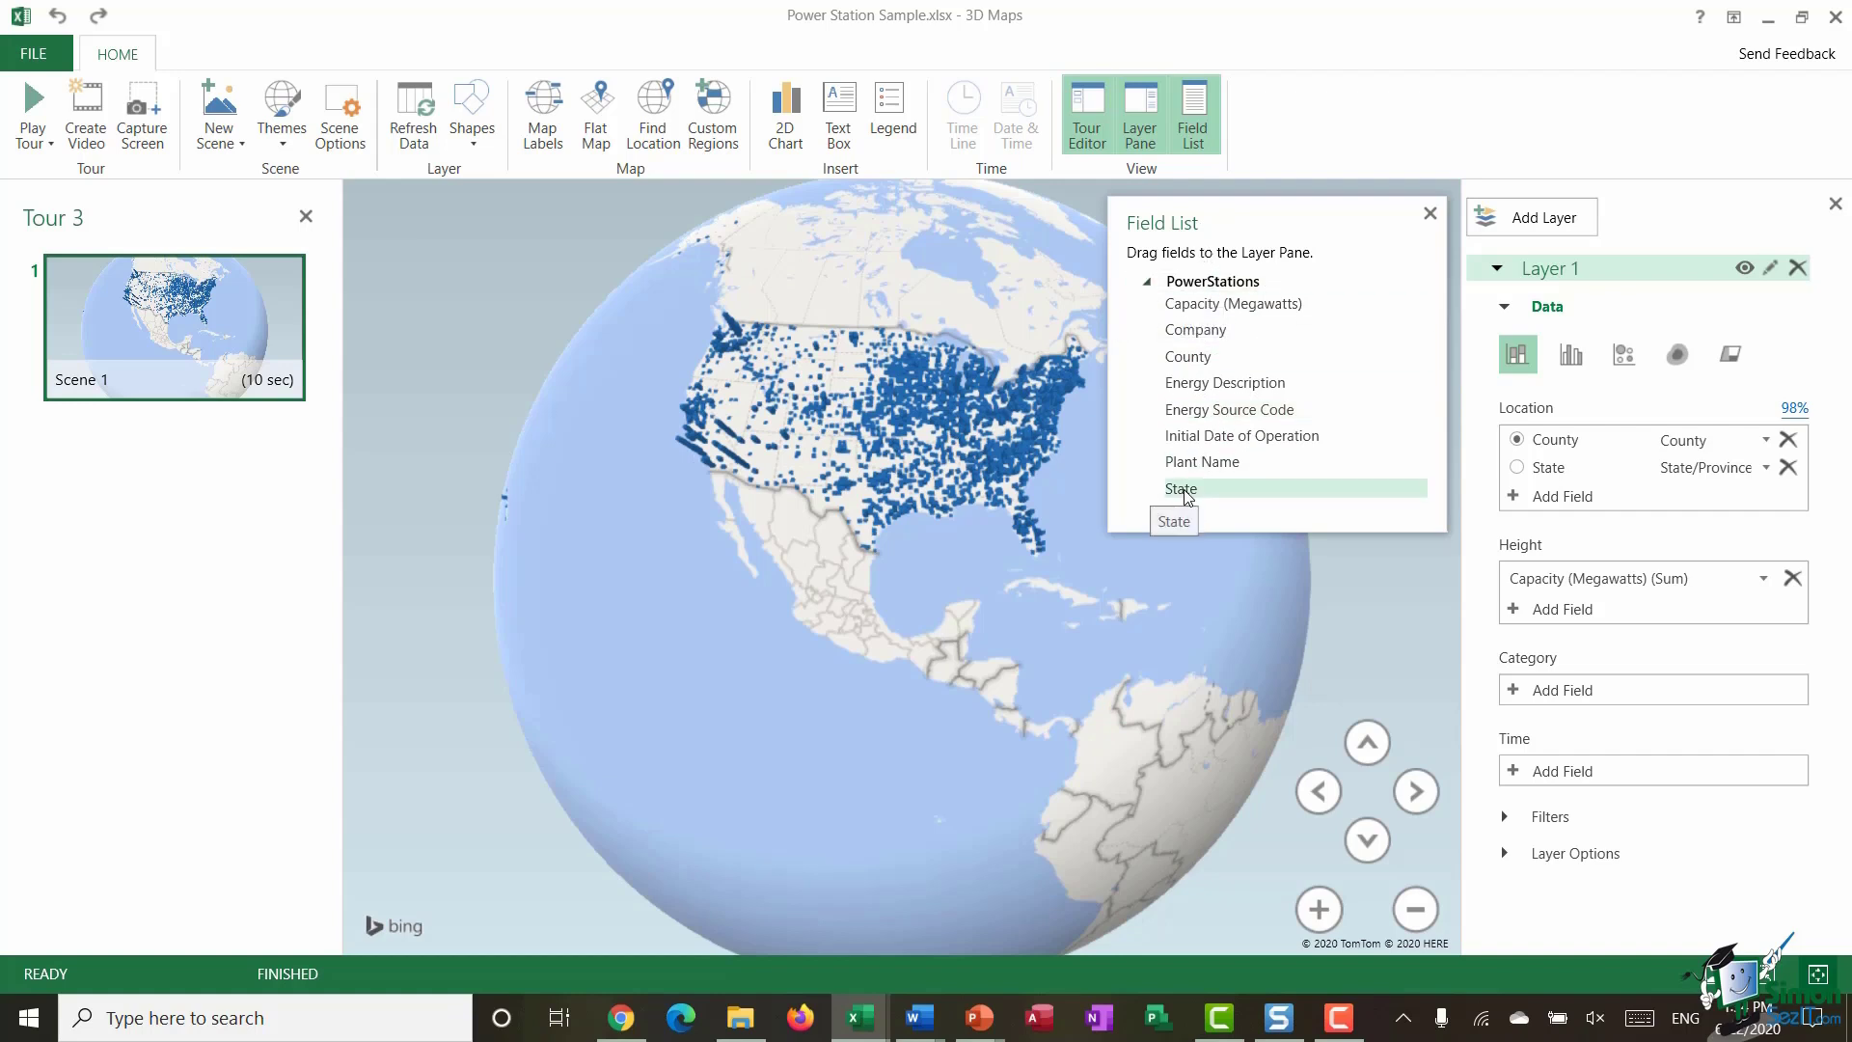
# Step: Add State as the category field of Layer 1 and insert a legend on the map
pyautogui.moveTo(1185, 492); pyautogui.dragTo(1574, 693)
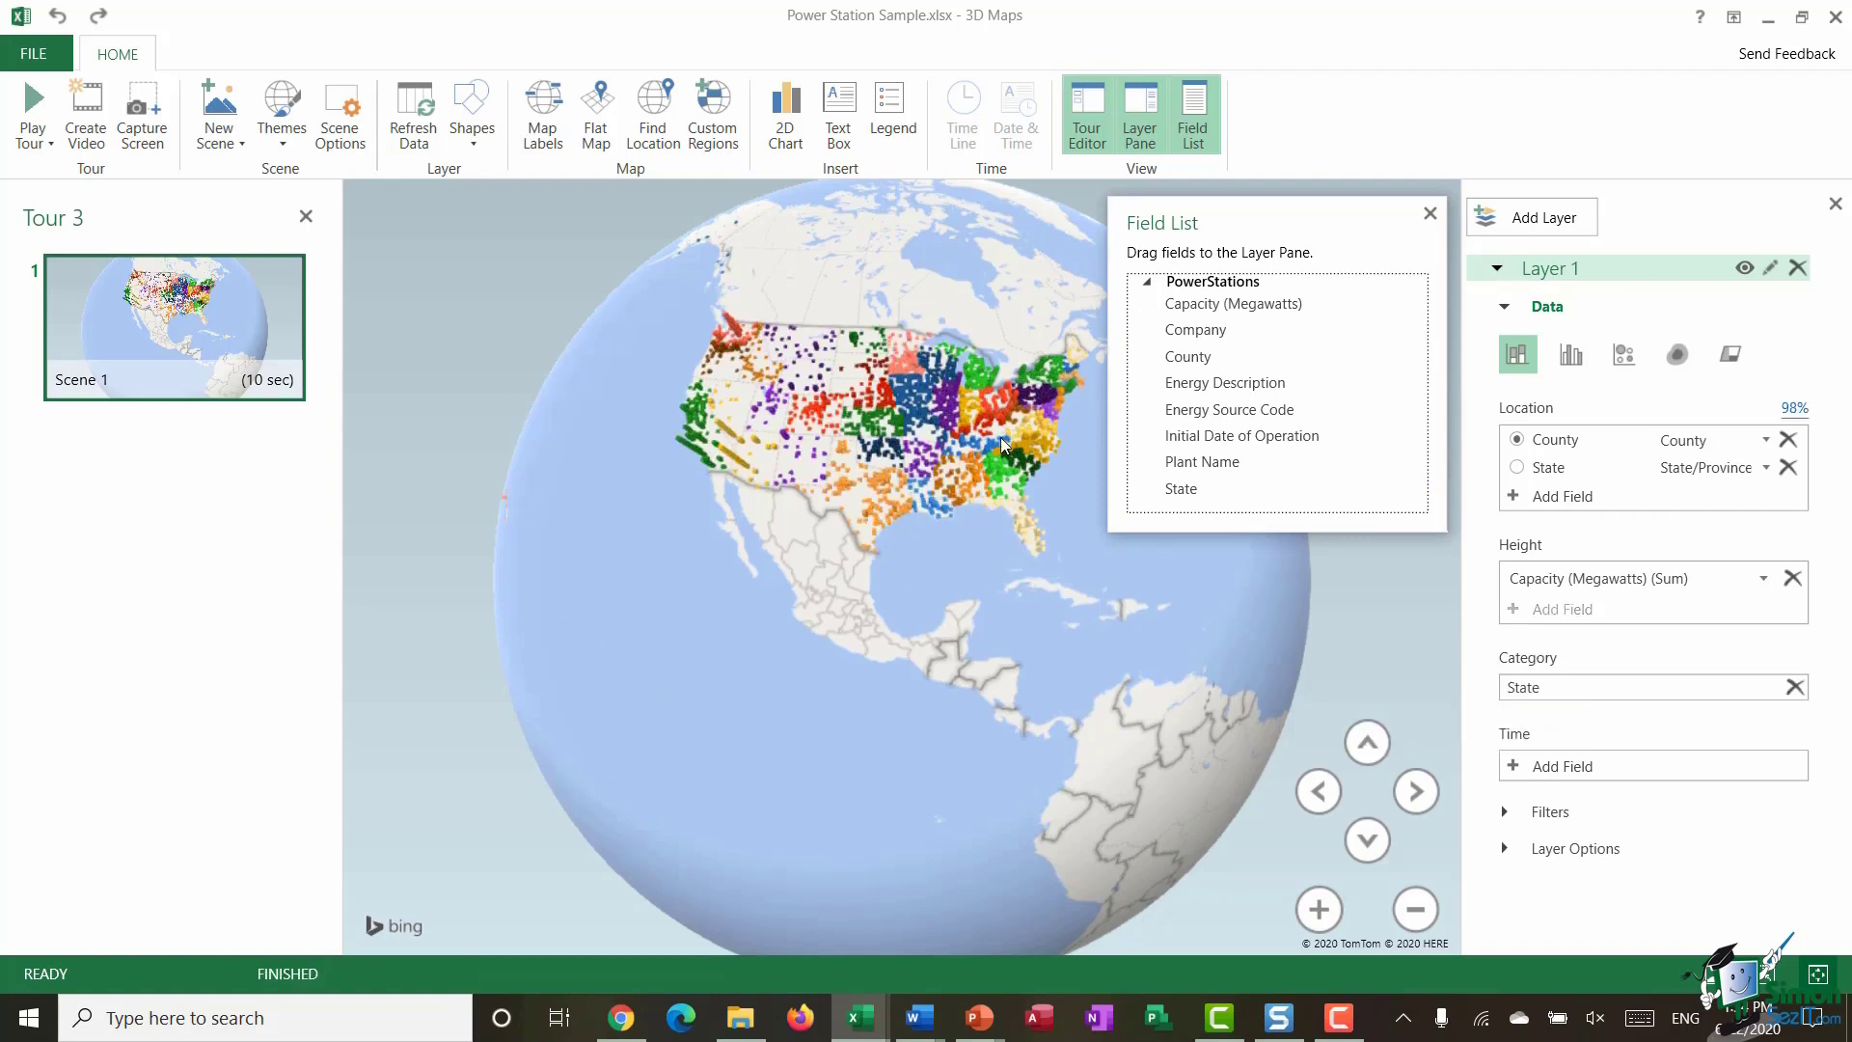
pyautogui.moveTo(826, 470)
pyautogui.click(886, 118)
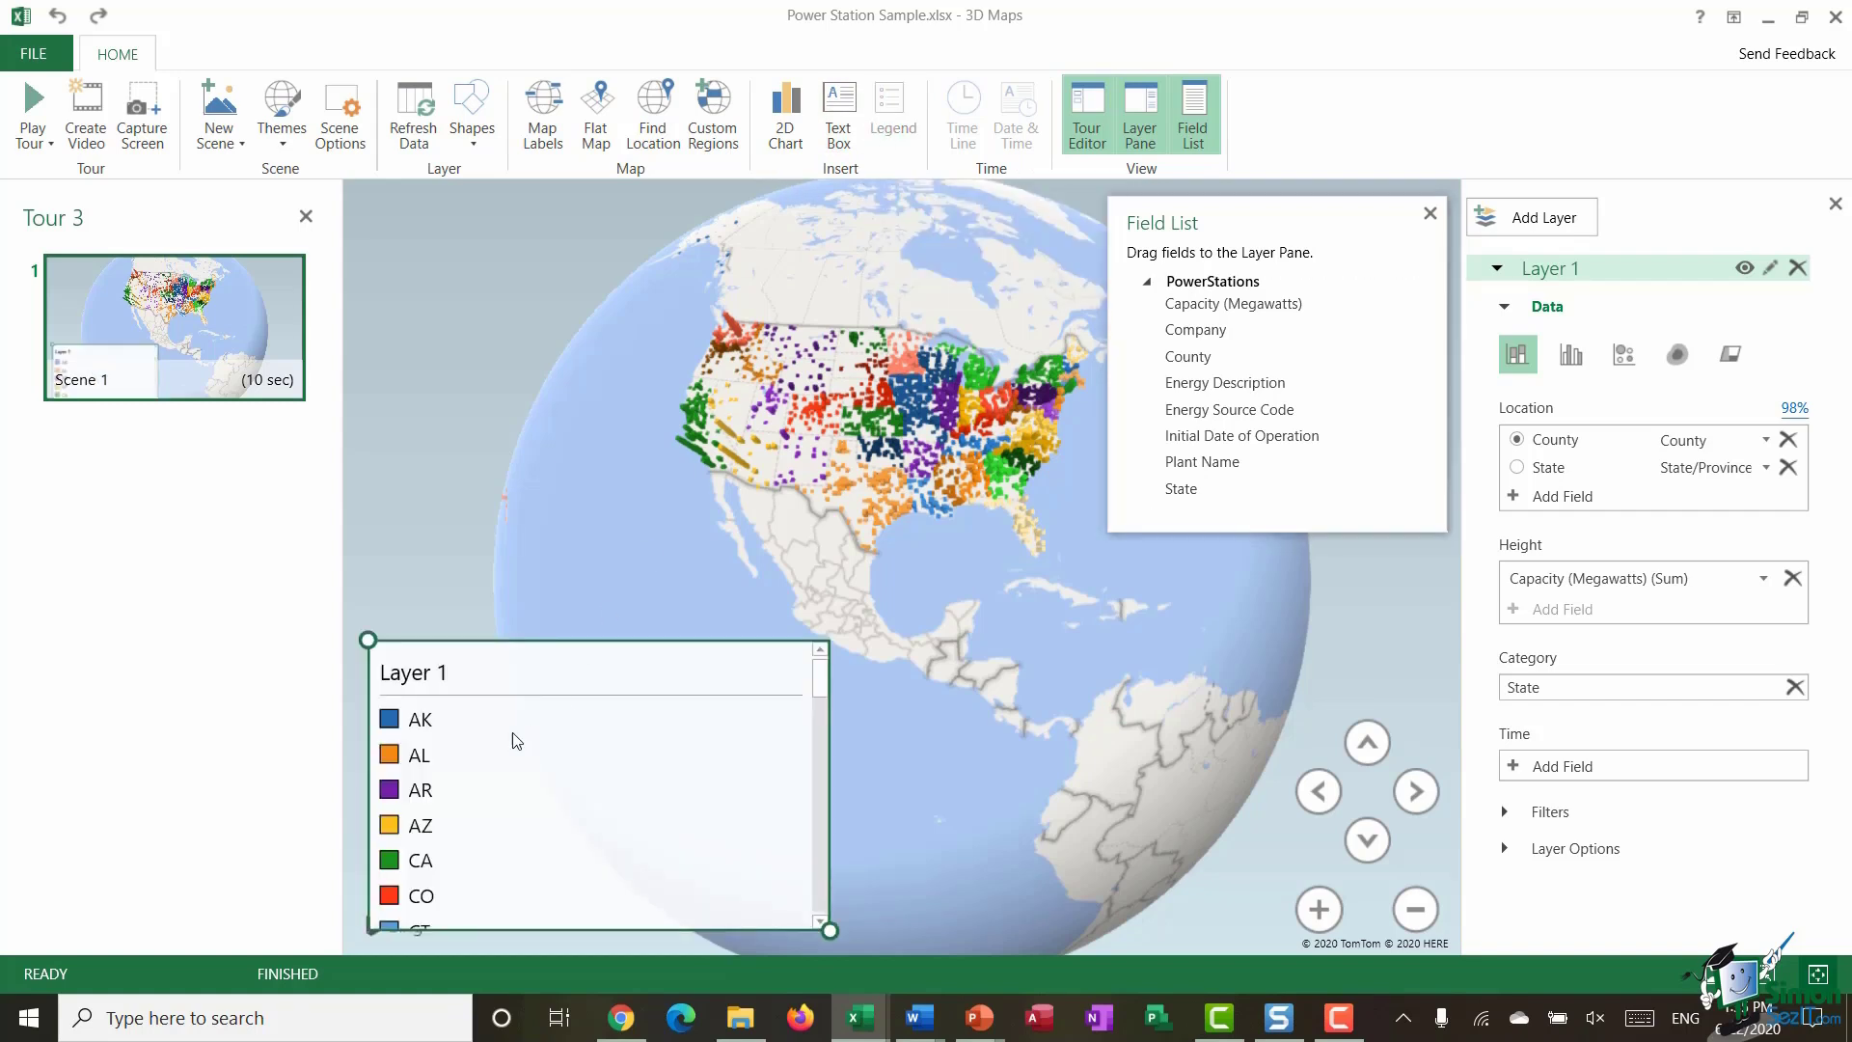
# Step: Move the state legend to the map's upper-left corner and resize it into a tall, narrow column
pyautogui.moveTo(546, 671); pyautogui.dragTo(527, 297)
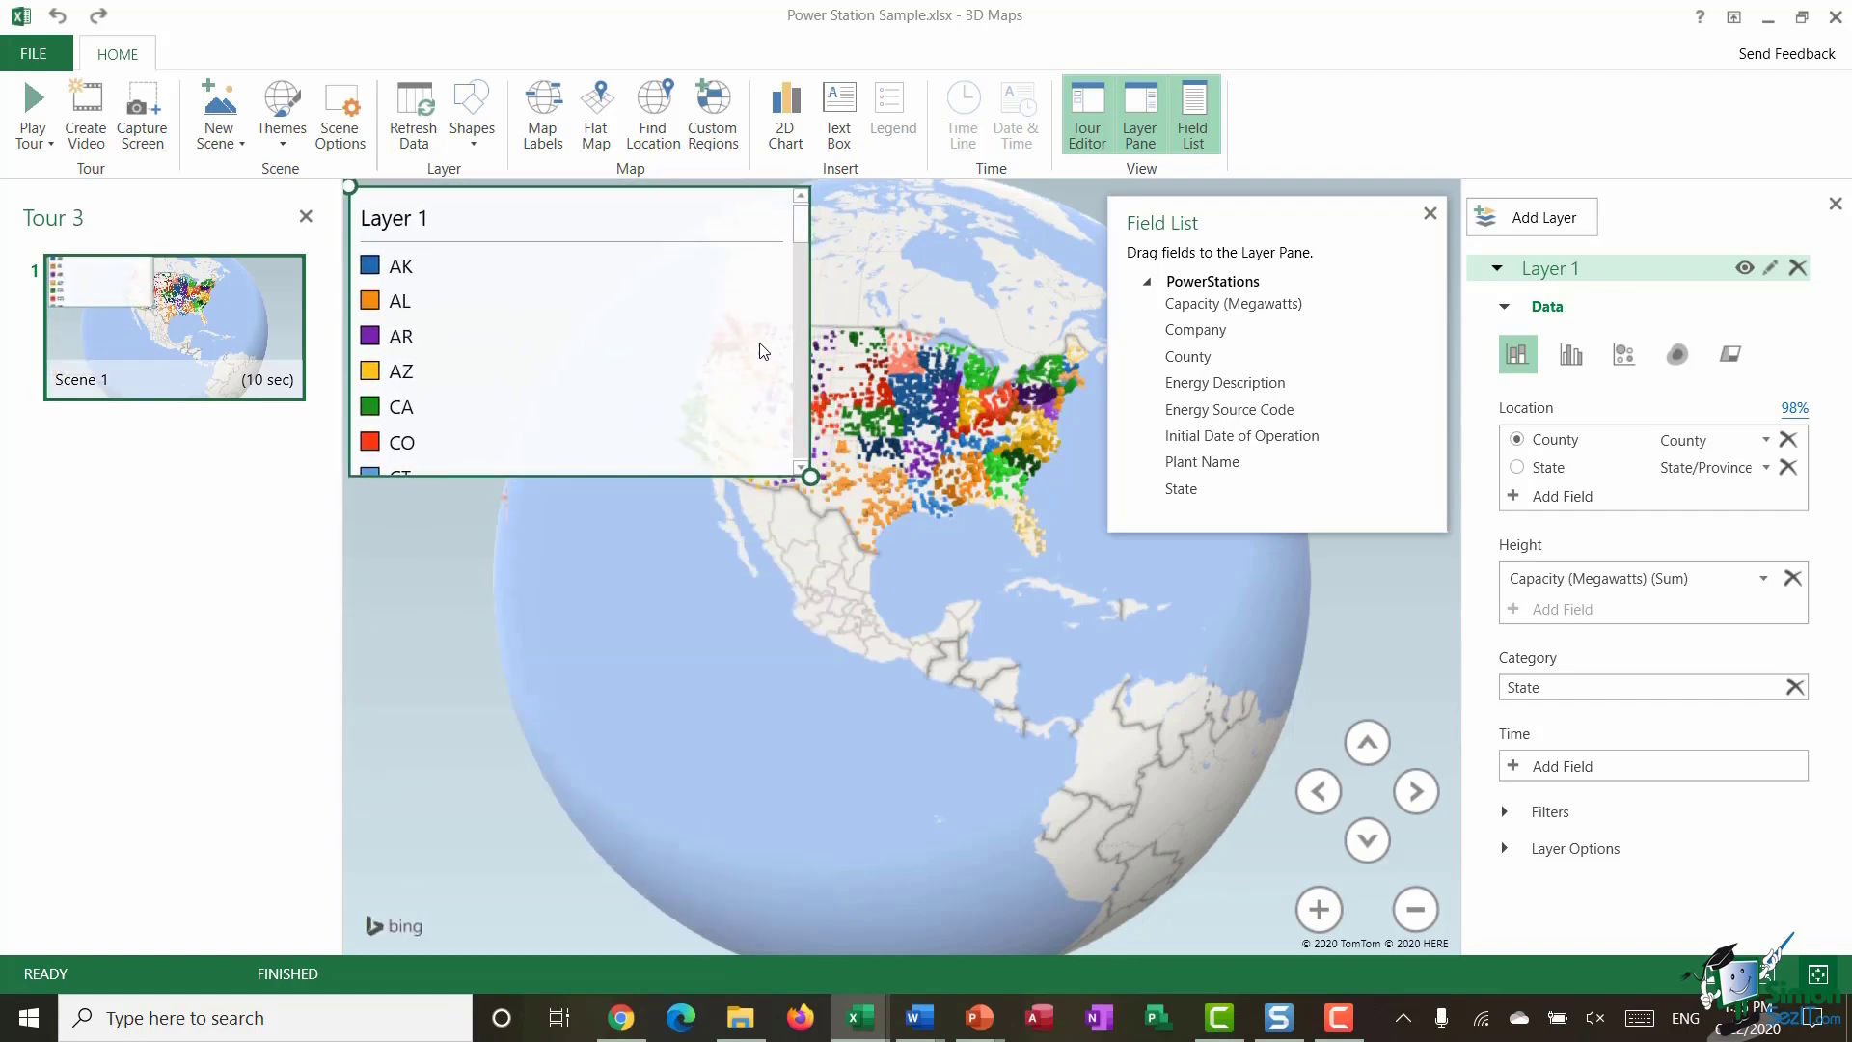
pyautogui.moveTo(813, 482); pyautogui.dragTo(524, 855)
pyautogui.click(519, 857)
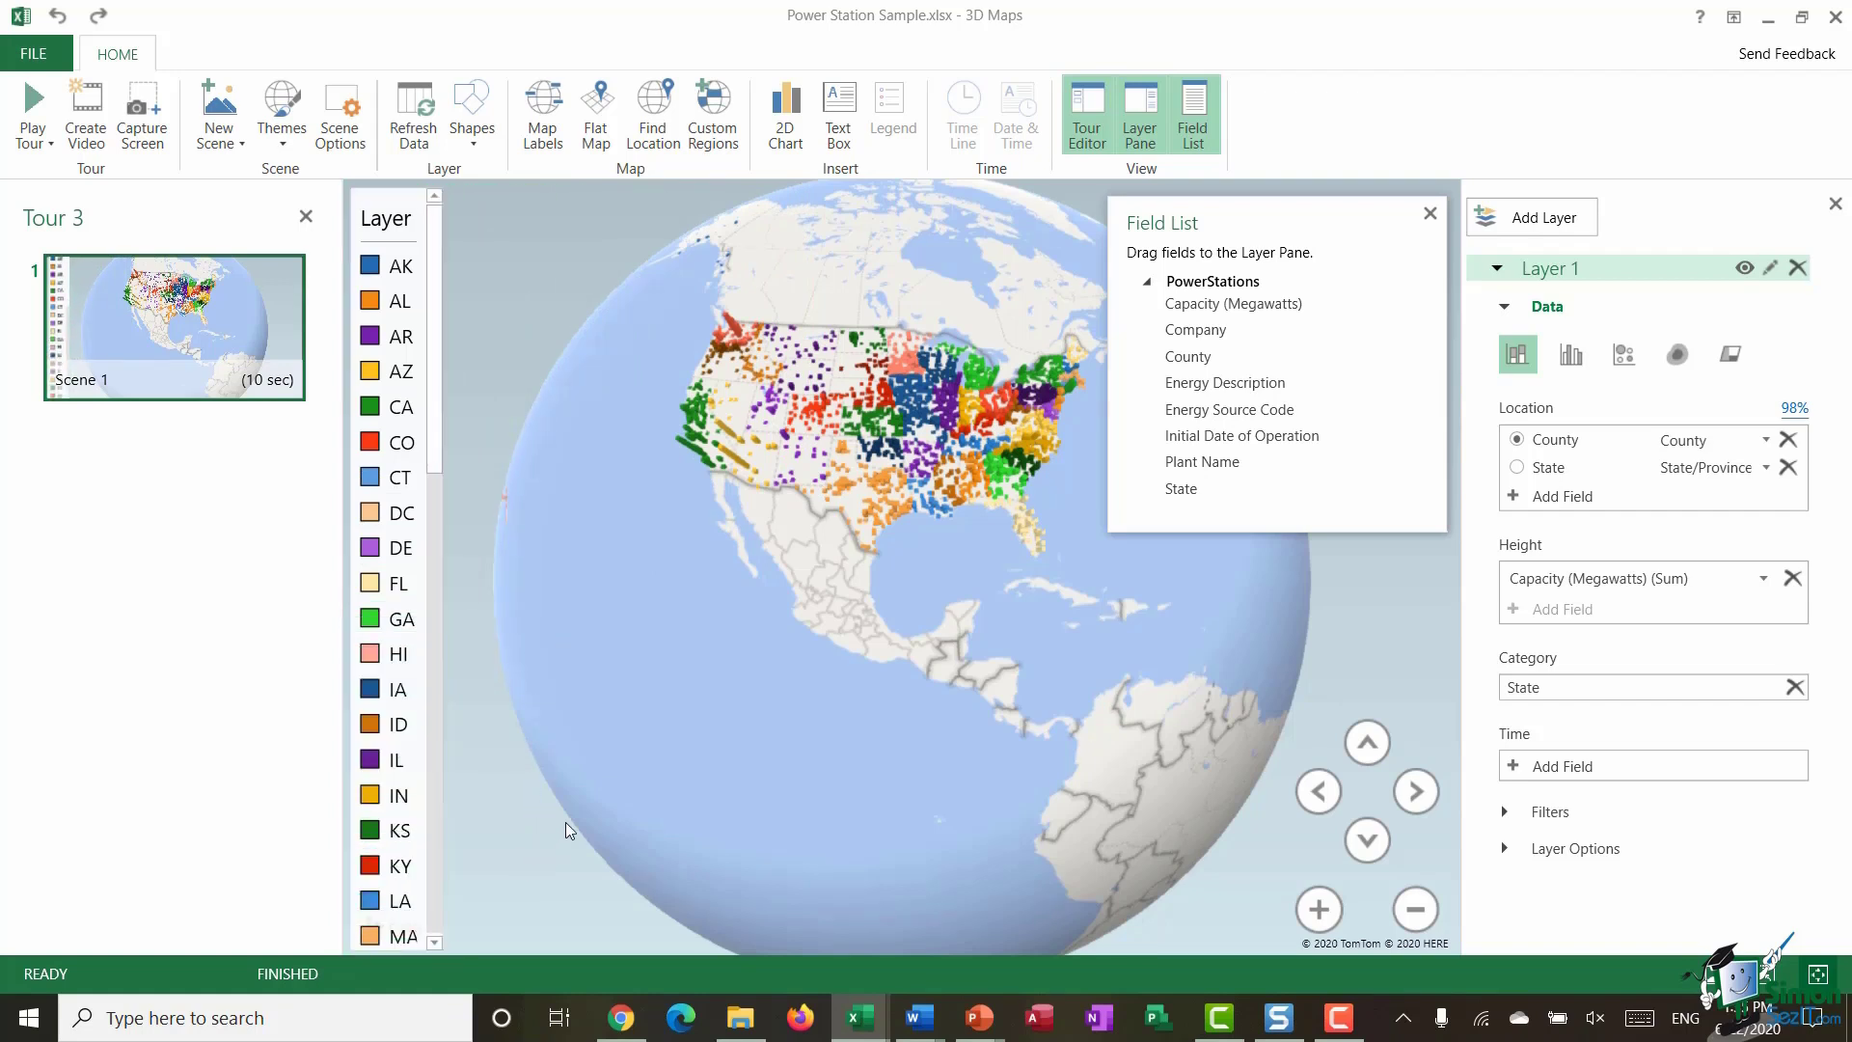
pyautogui.click(400, 288)
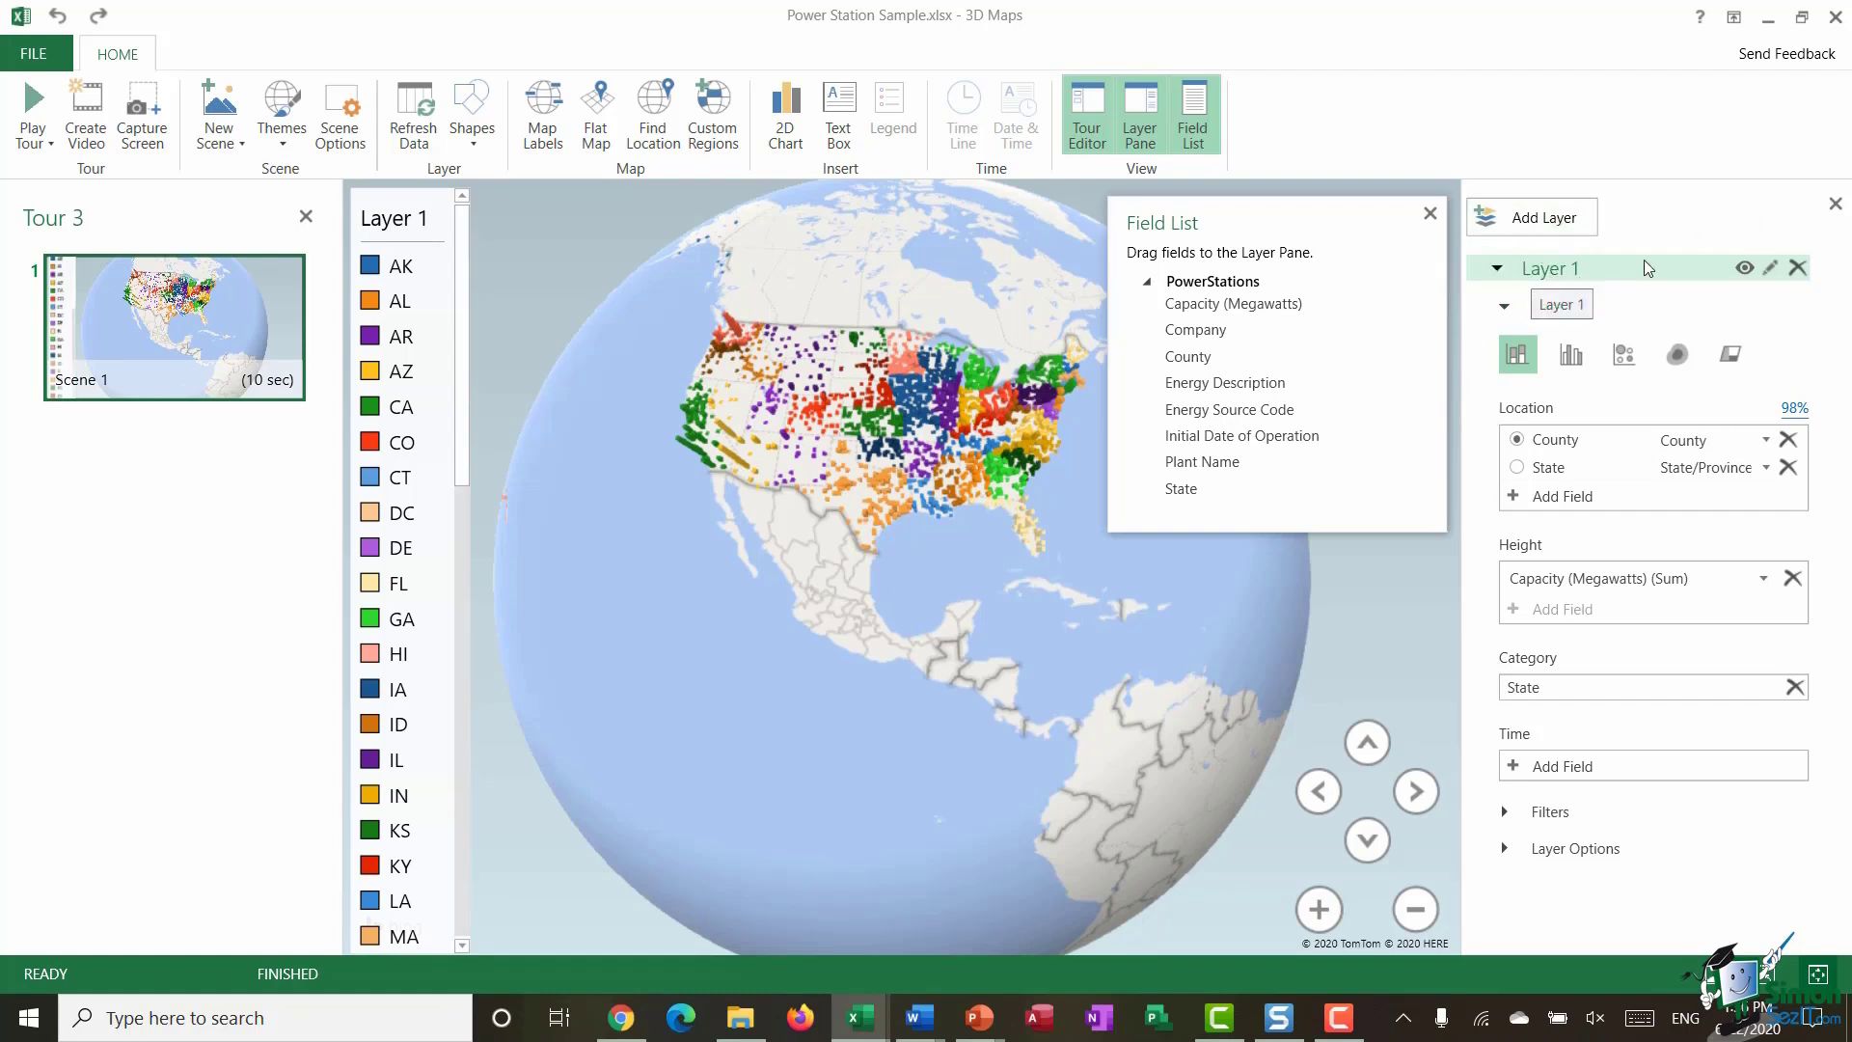
# Step: Rename Layer 1 as State
pyautogui.click(1771, 267)
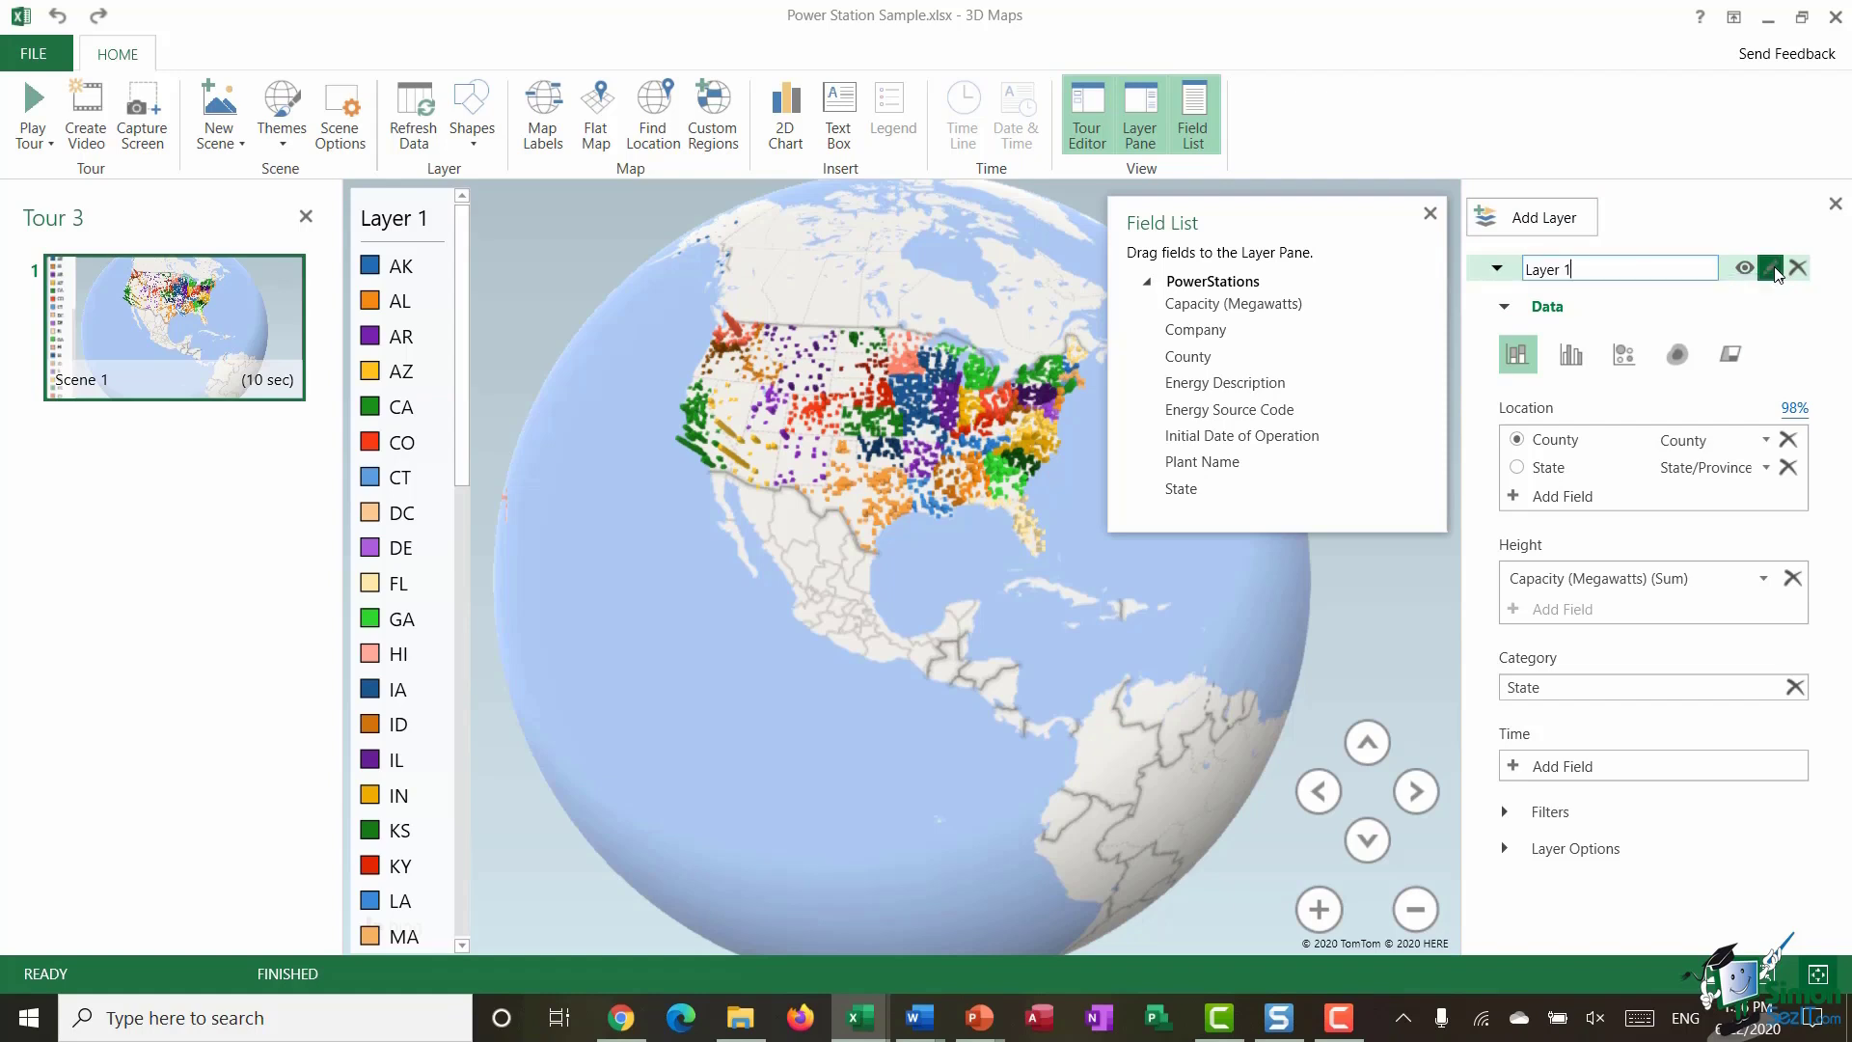
pyautogui.moveTo(1597, 267); pyautogui.dragTo(1492, 278)
pyautogui.write('State')
pyautogui.press('Return')
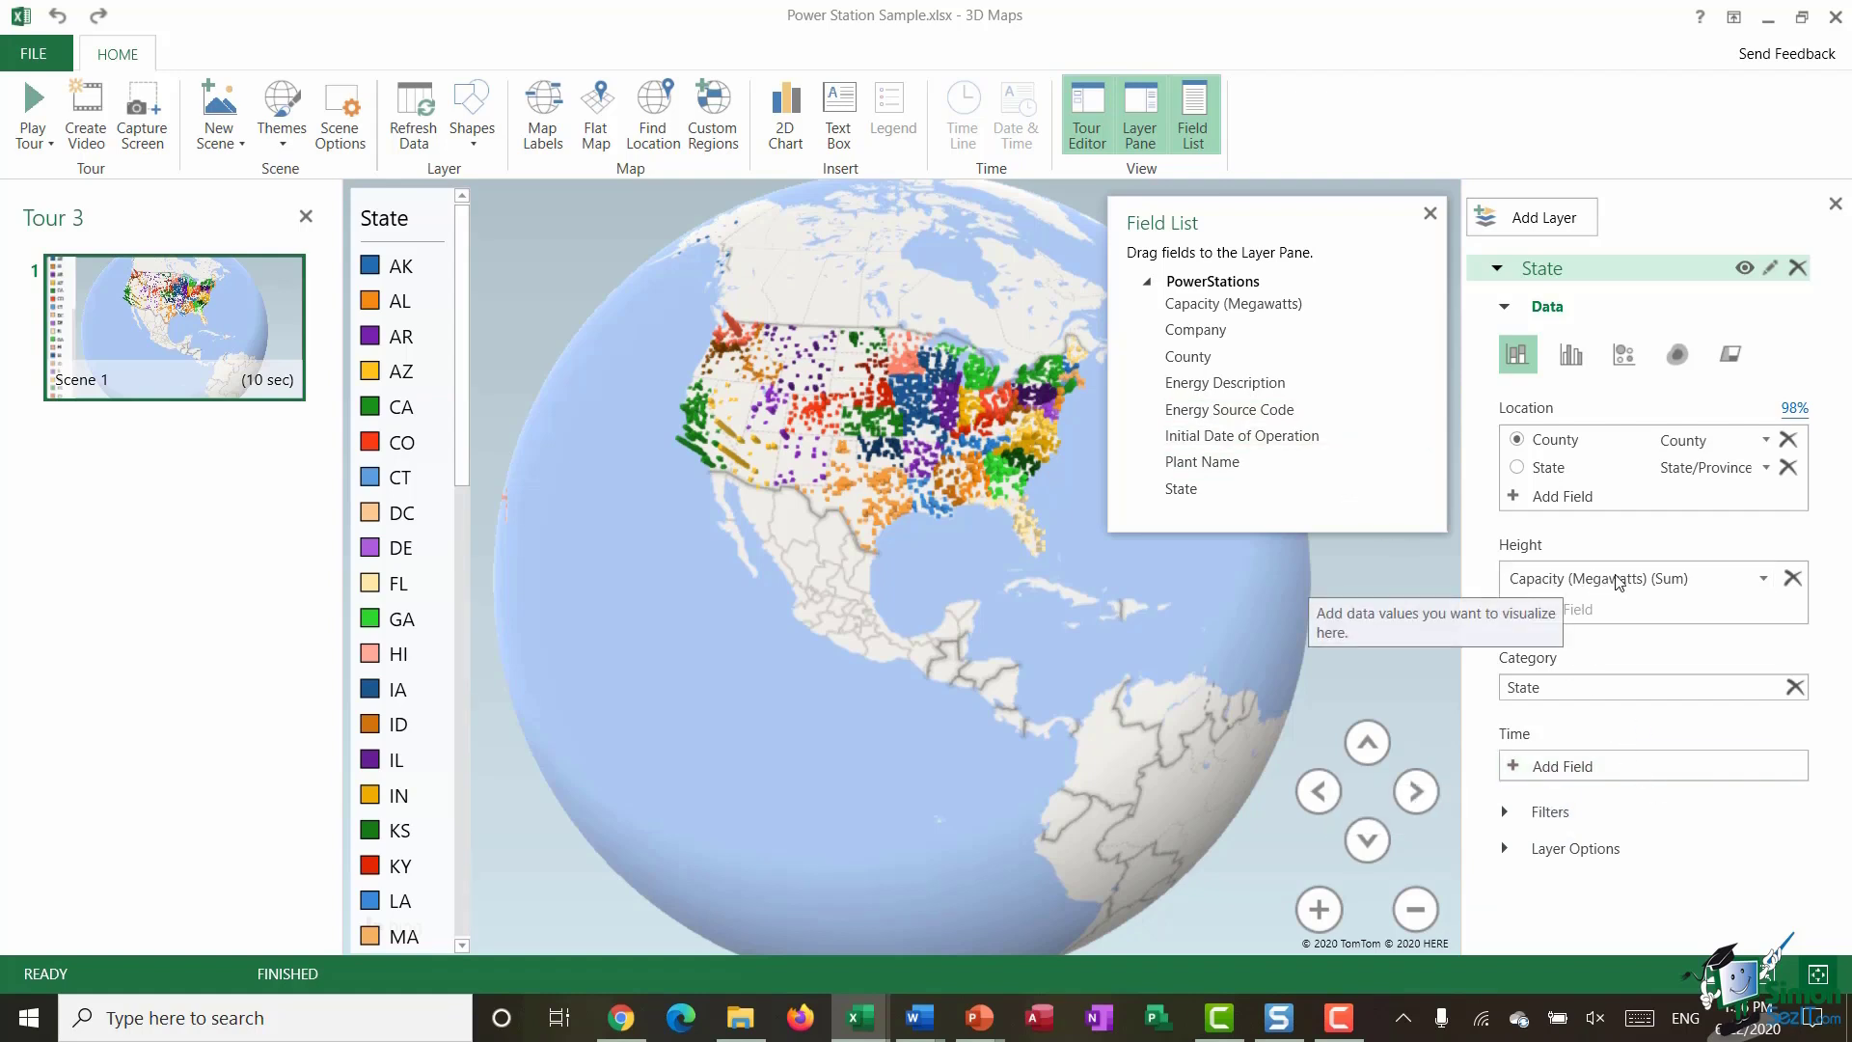
# Step: Remove Capacity (Megawatts) from the State layer's height and undo the removal
pyautogui.moveTo(1618, 579); pyautogui.dragTo(1640, 627)
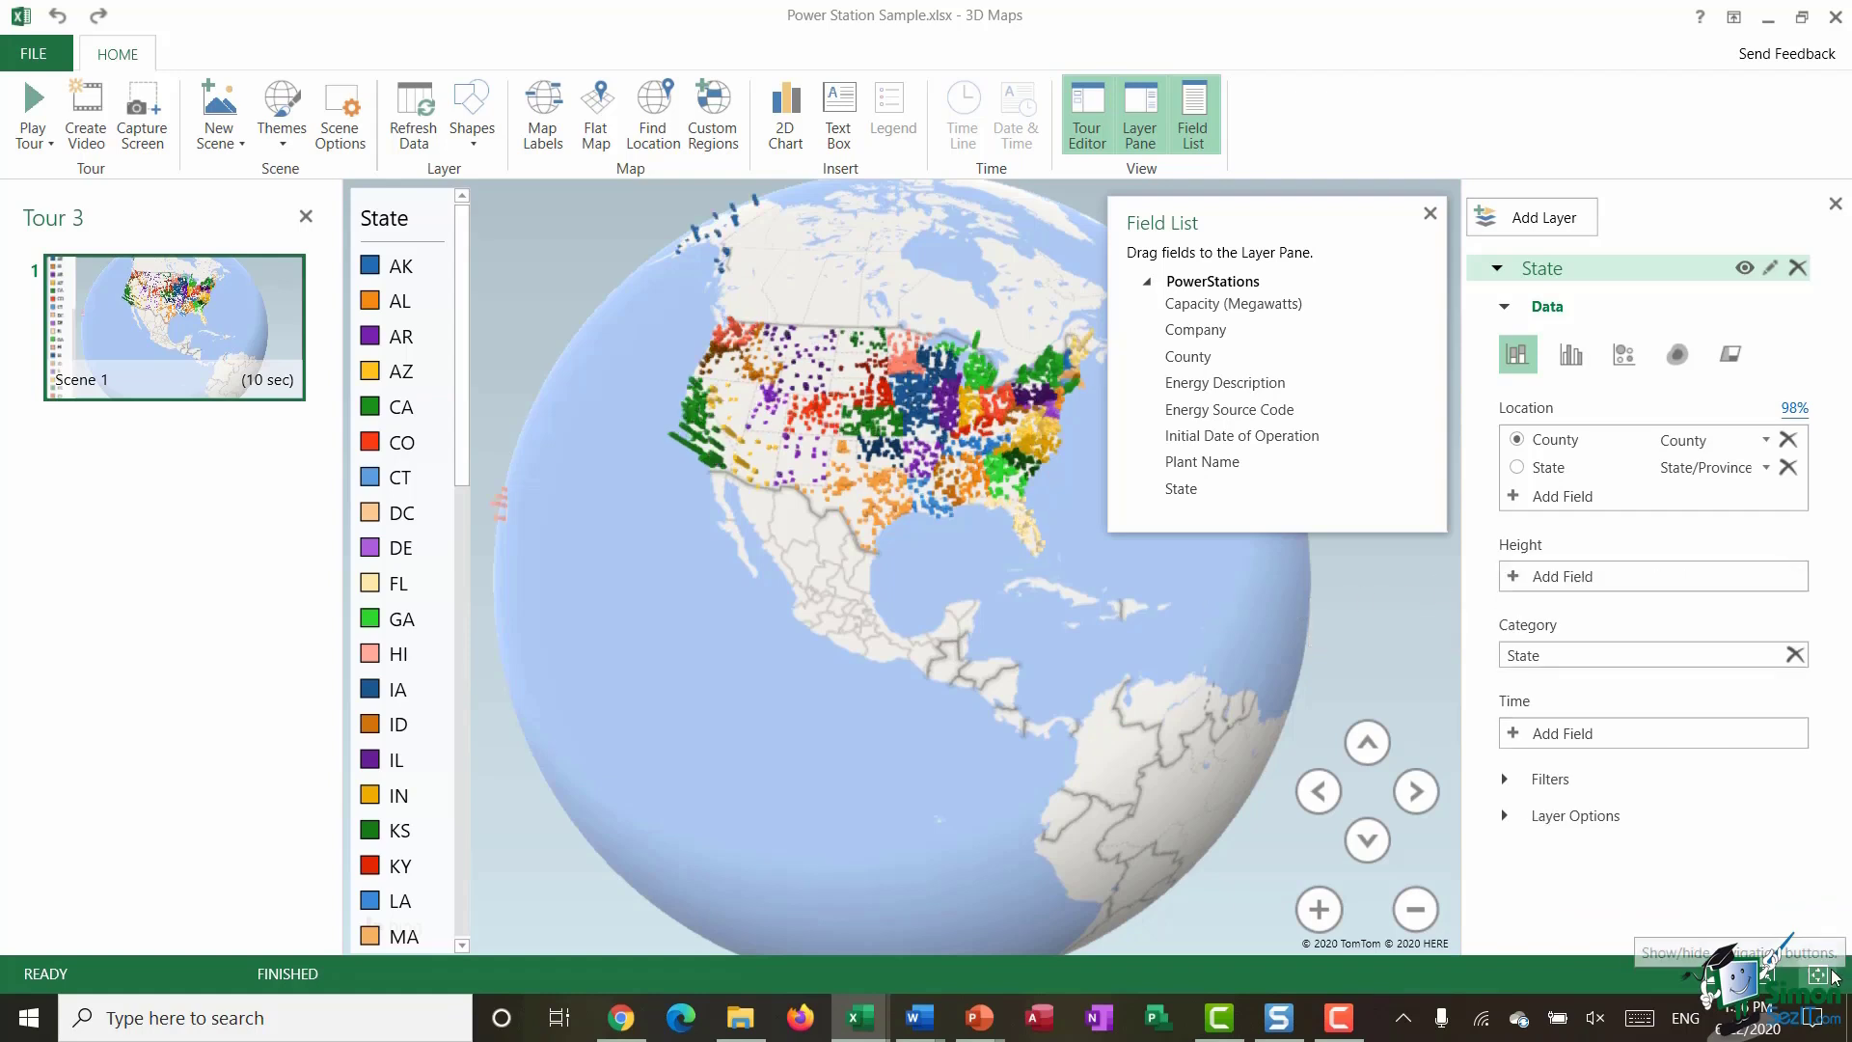
pyautogui.hotkey('ctrl', 'z')
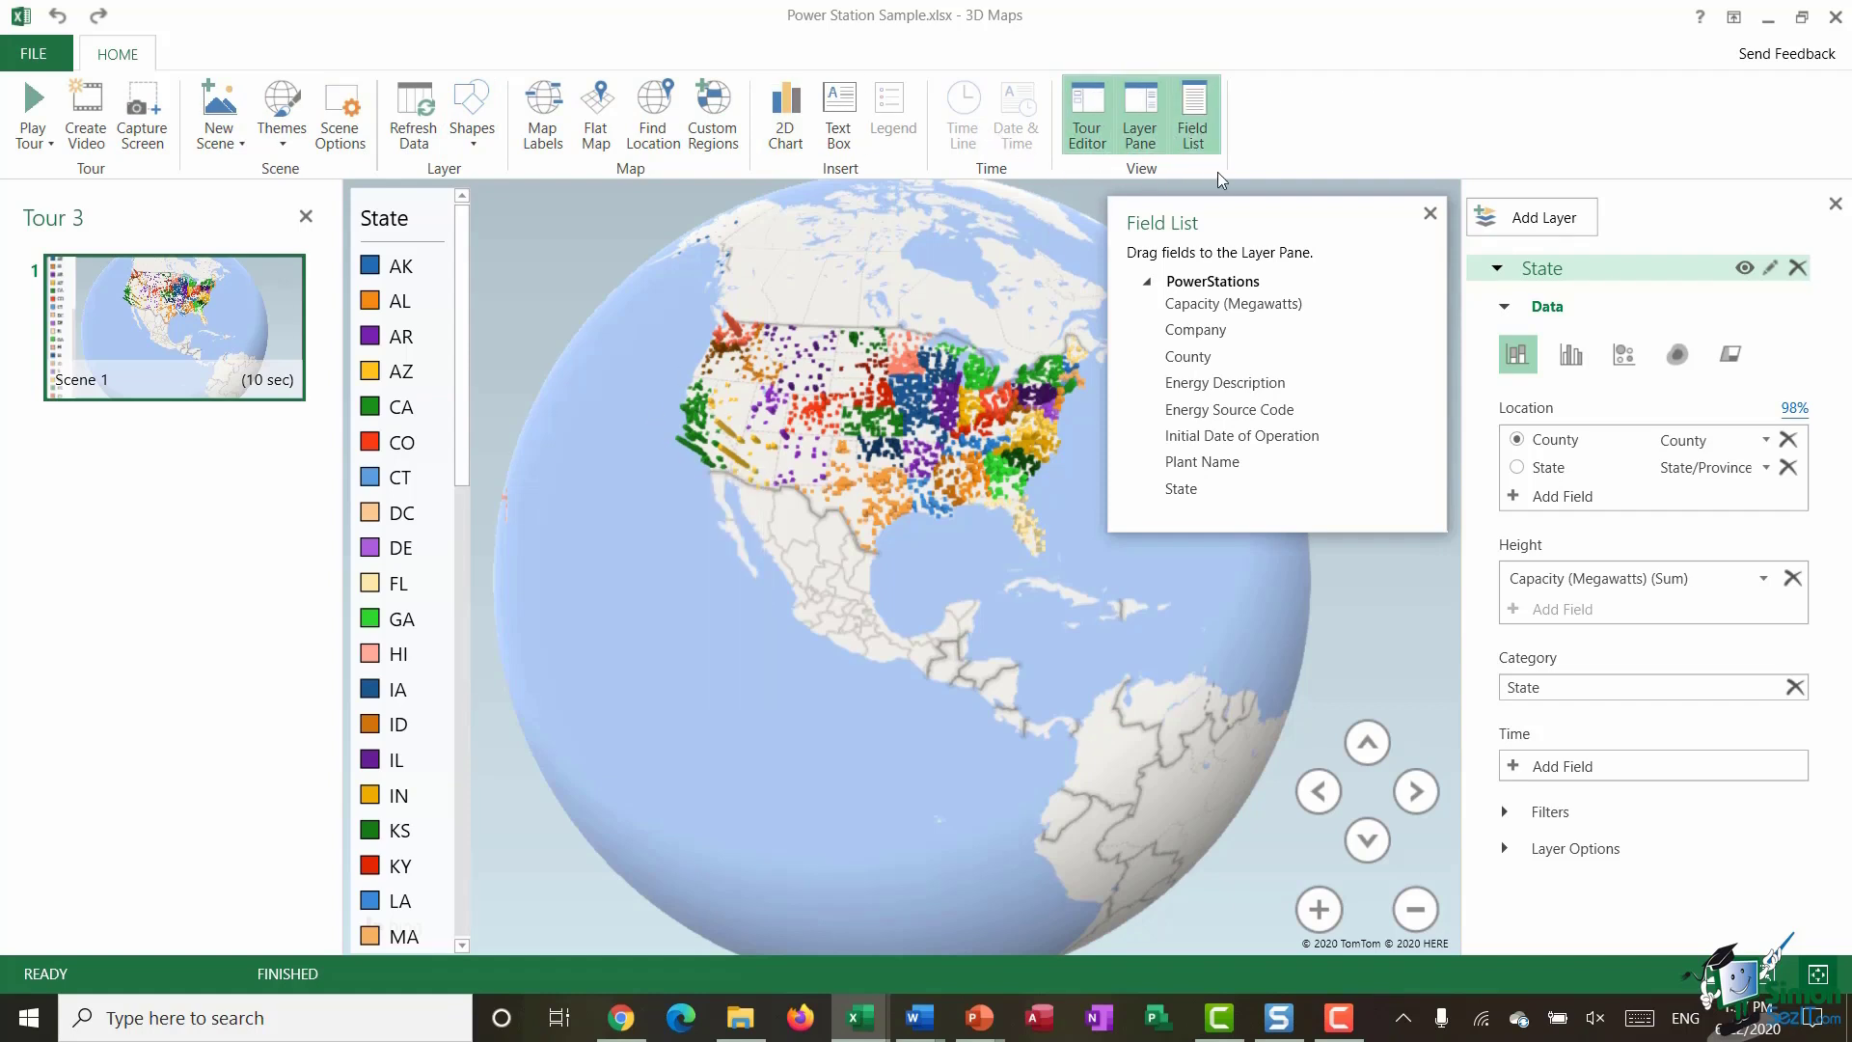
# Step: Hide and redisplay the field list, the layer pane and the tour editor in turn
pyautogui.click(1189, 113)
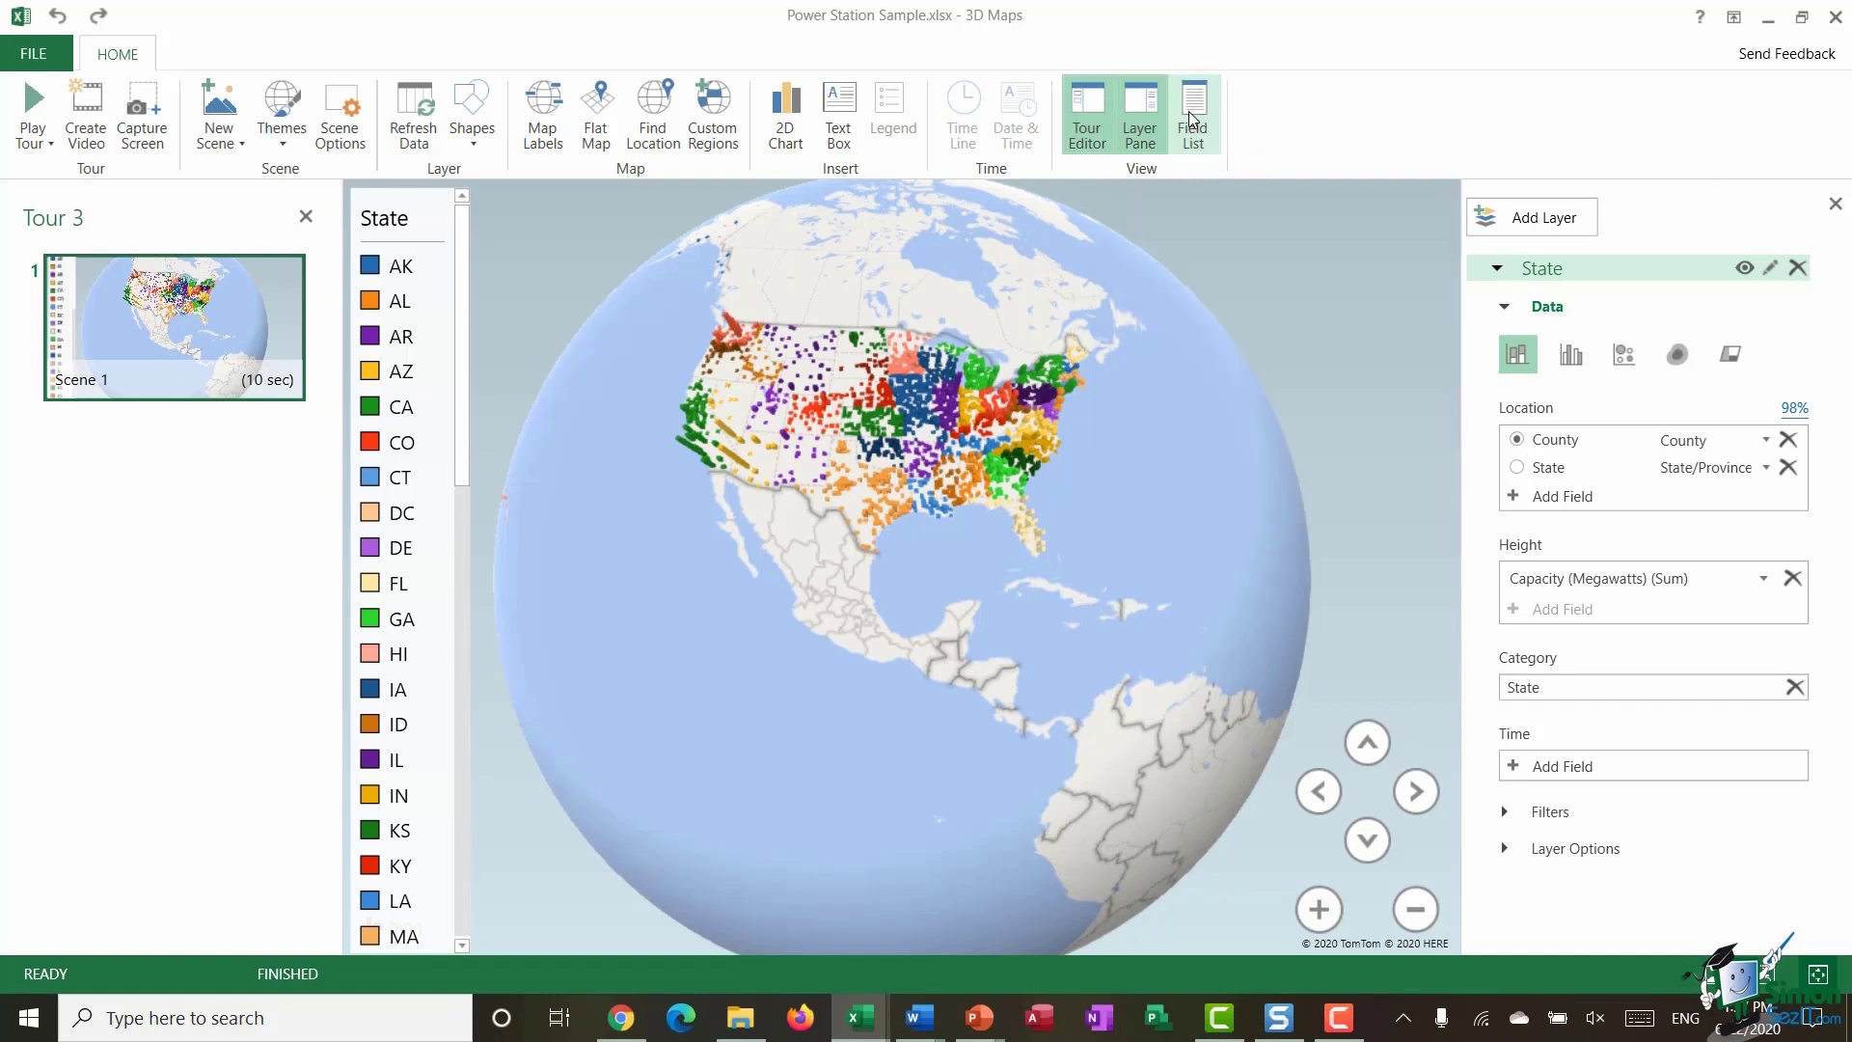
pyautogui.click(1189, 112)
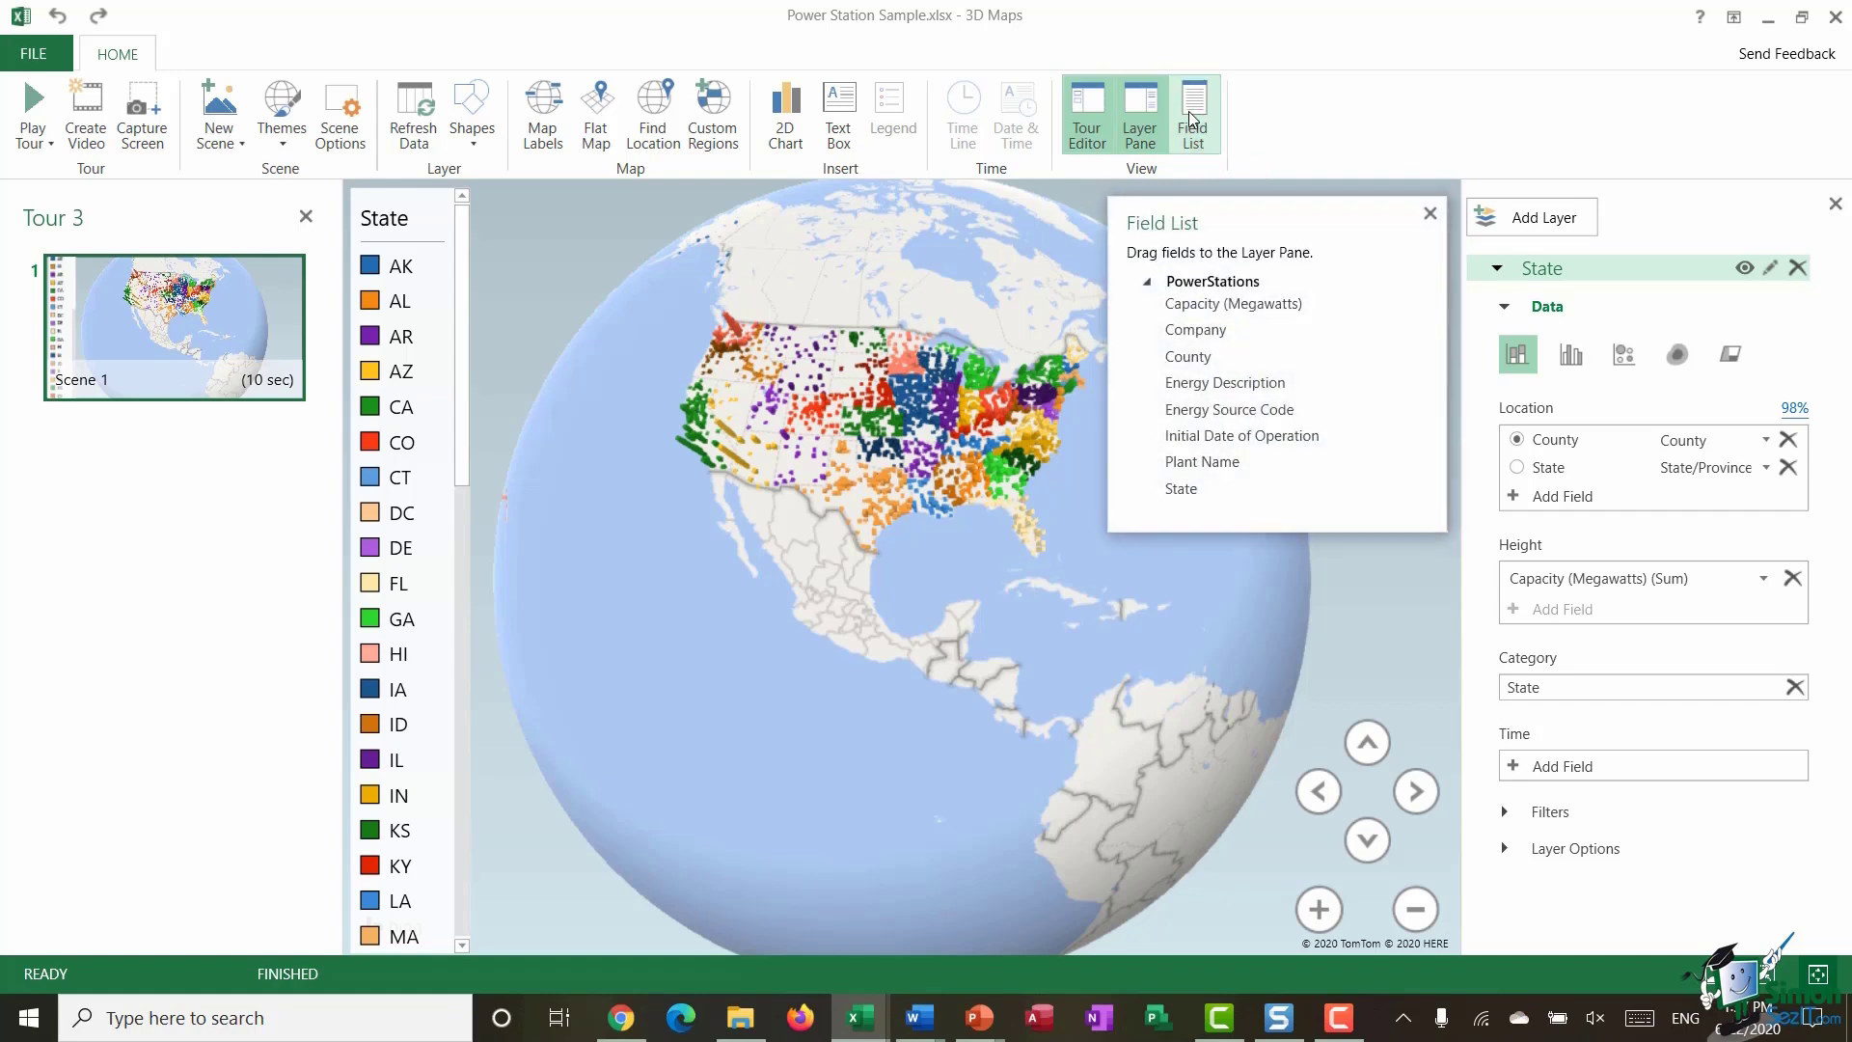
pyautogui.click(1139, 112)
pyautogui.click(1139, 114)
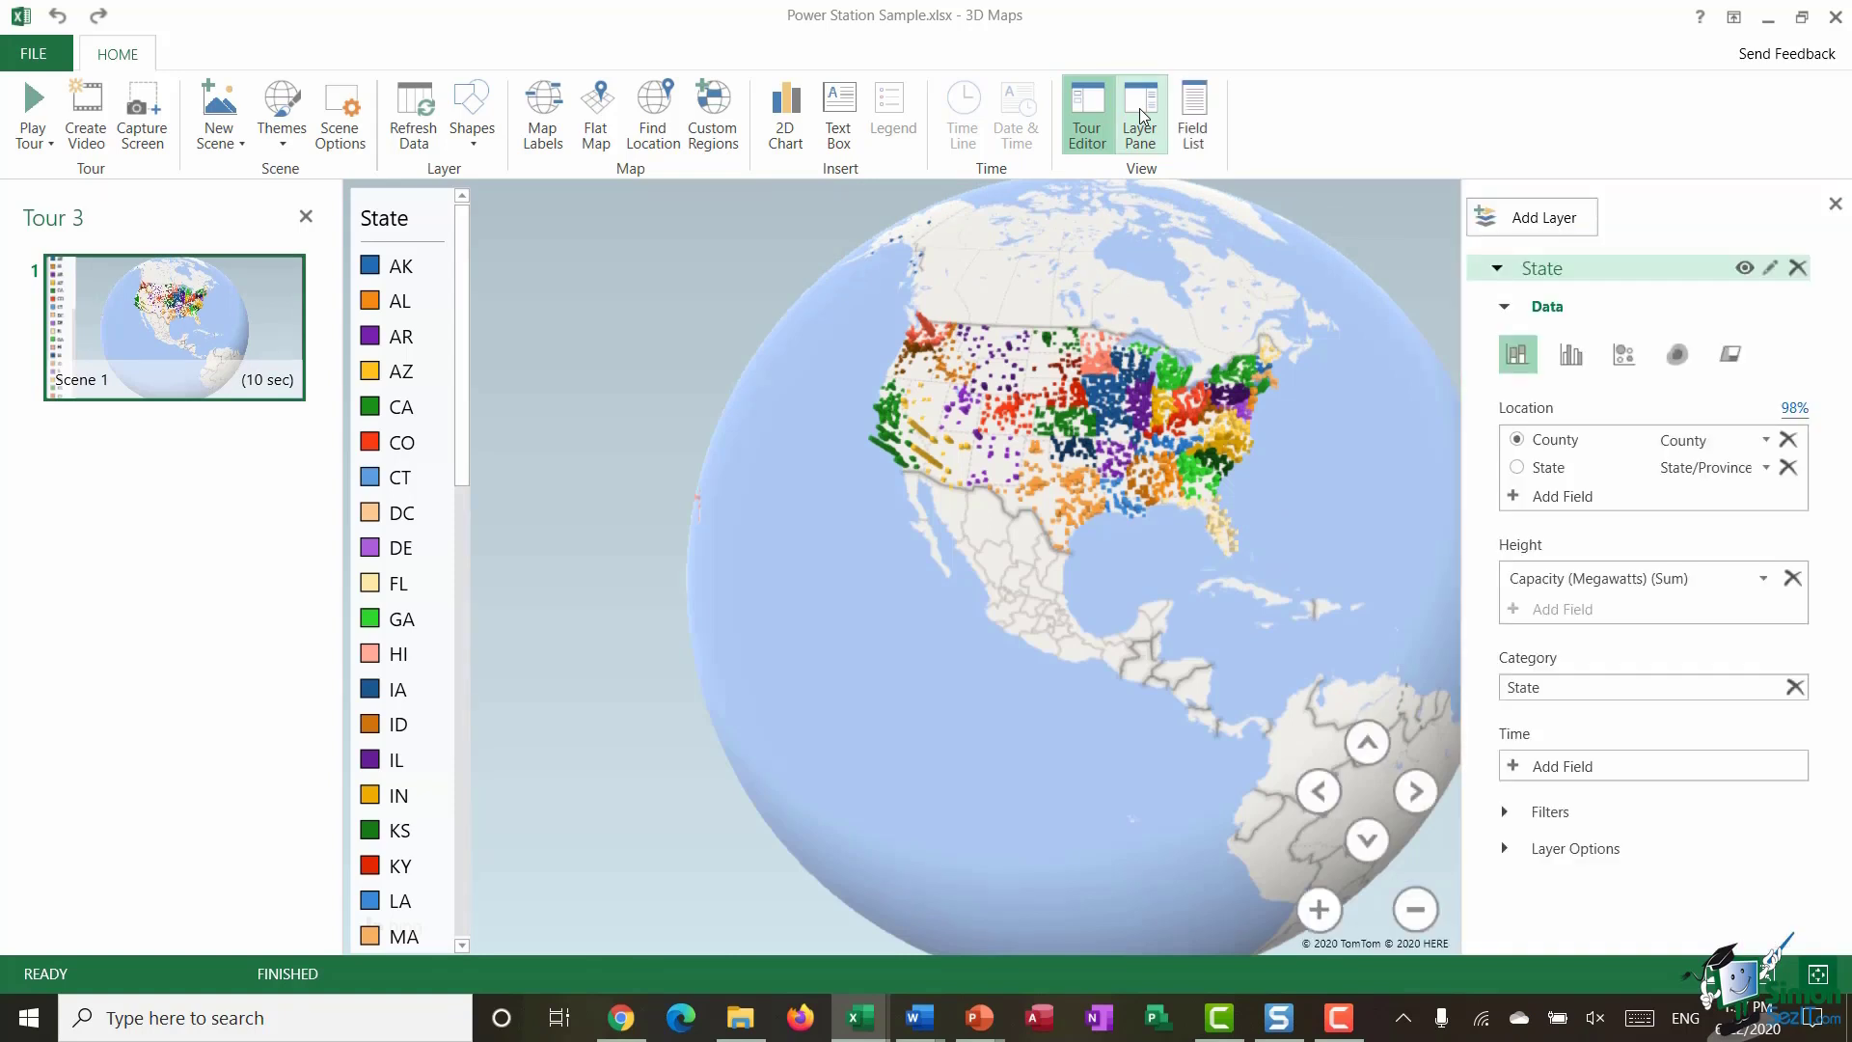
pyautogui.click(1182, 126)
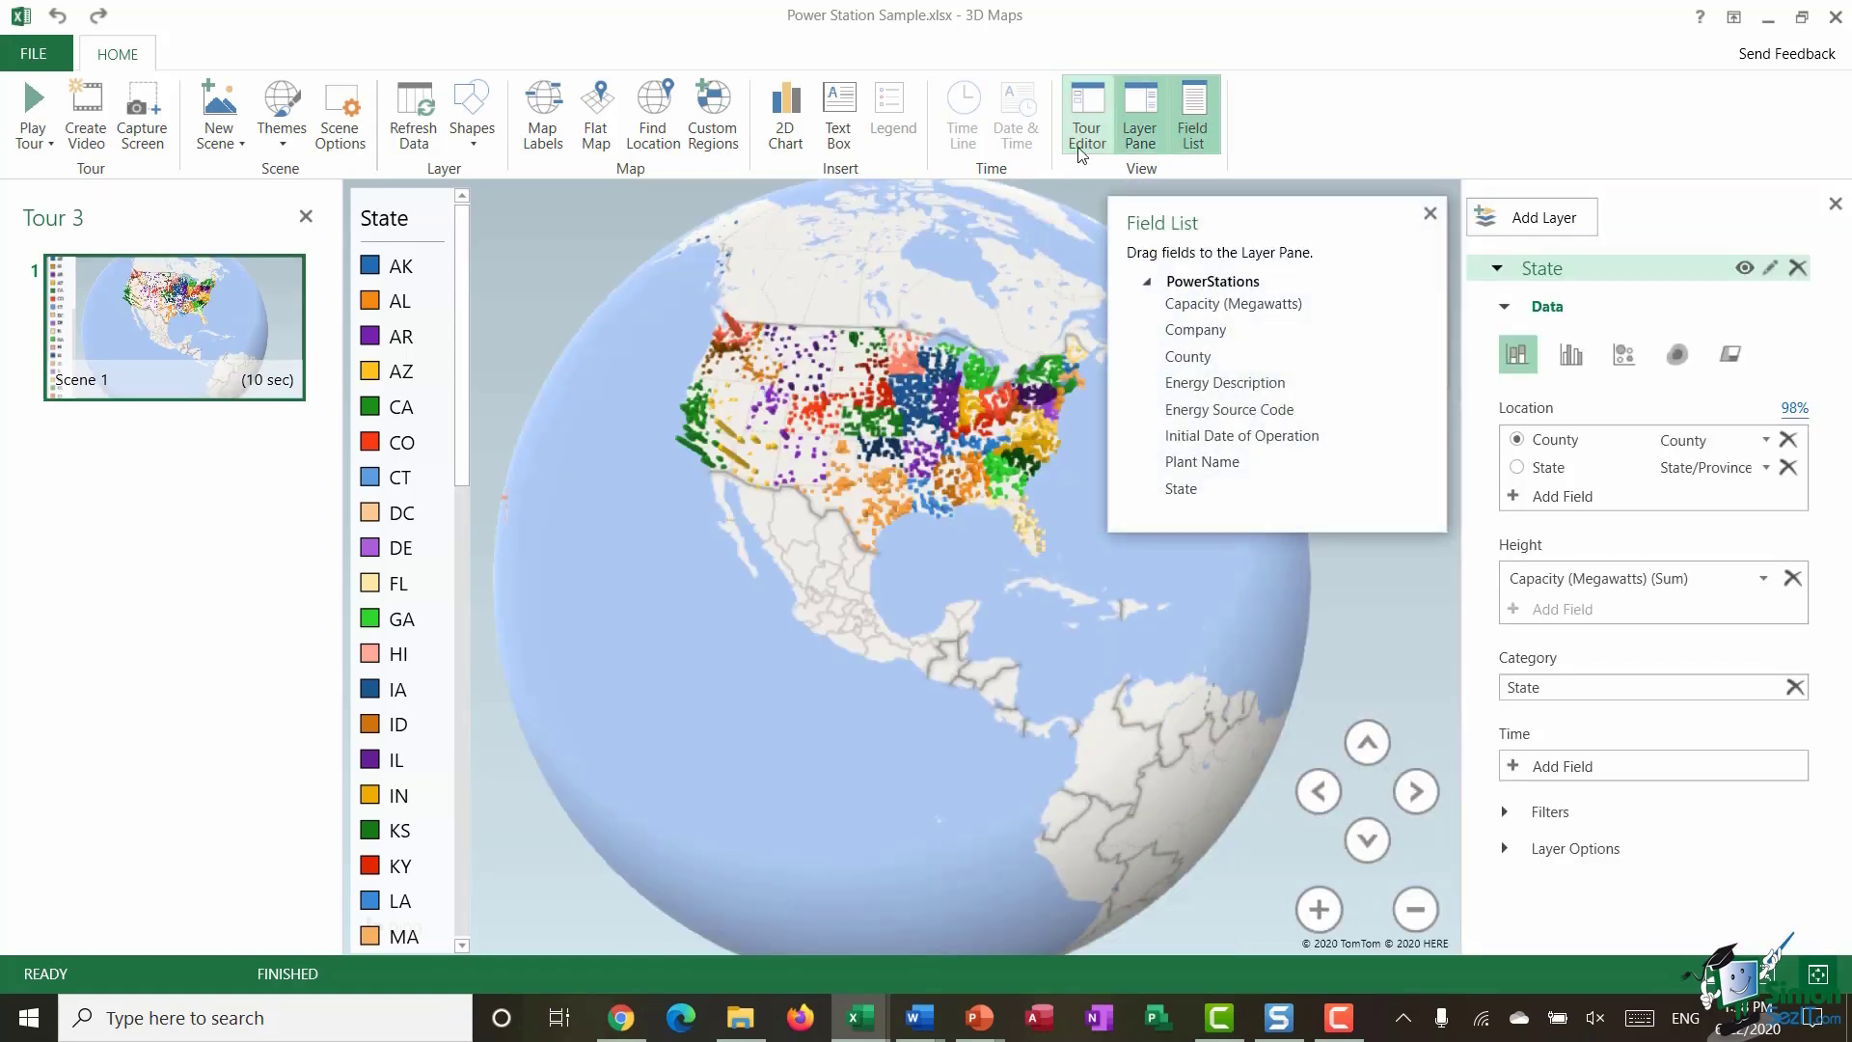
pyautogui.click(1087, 128)
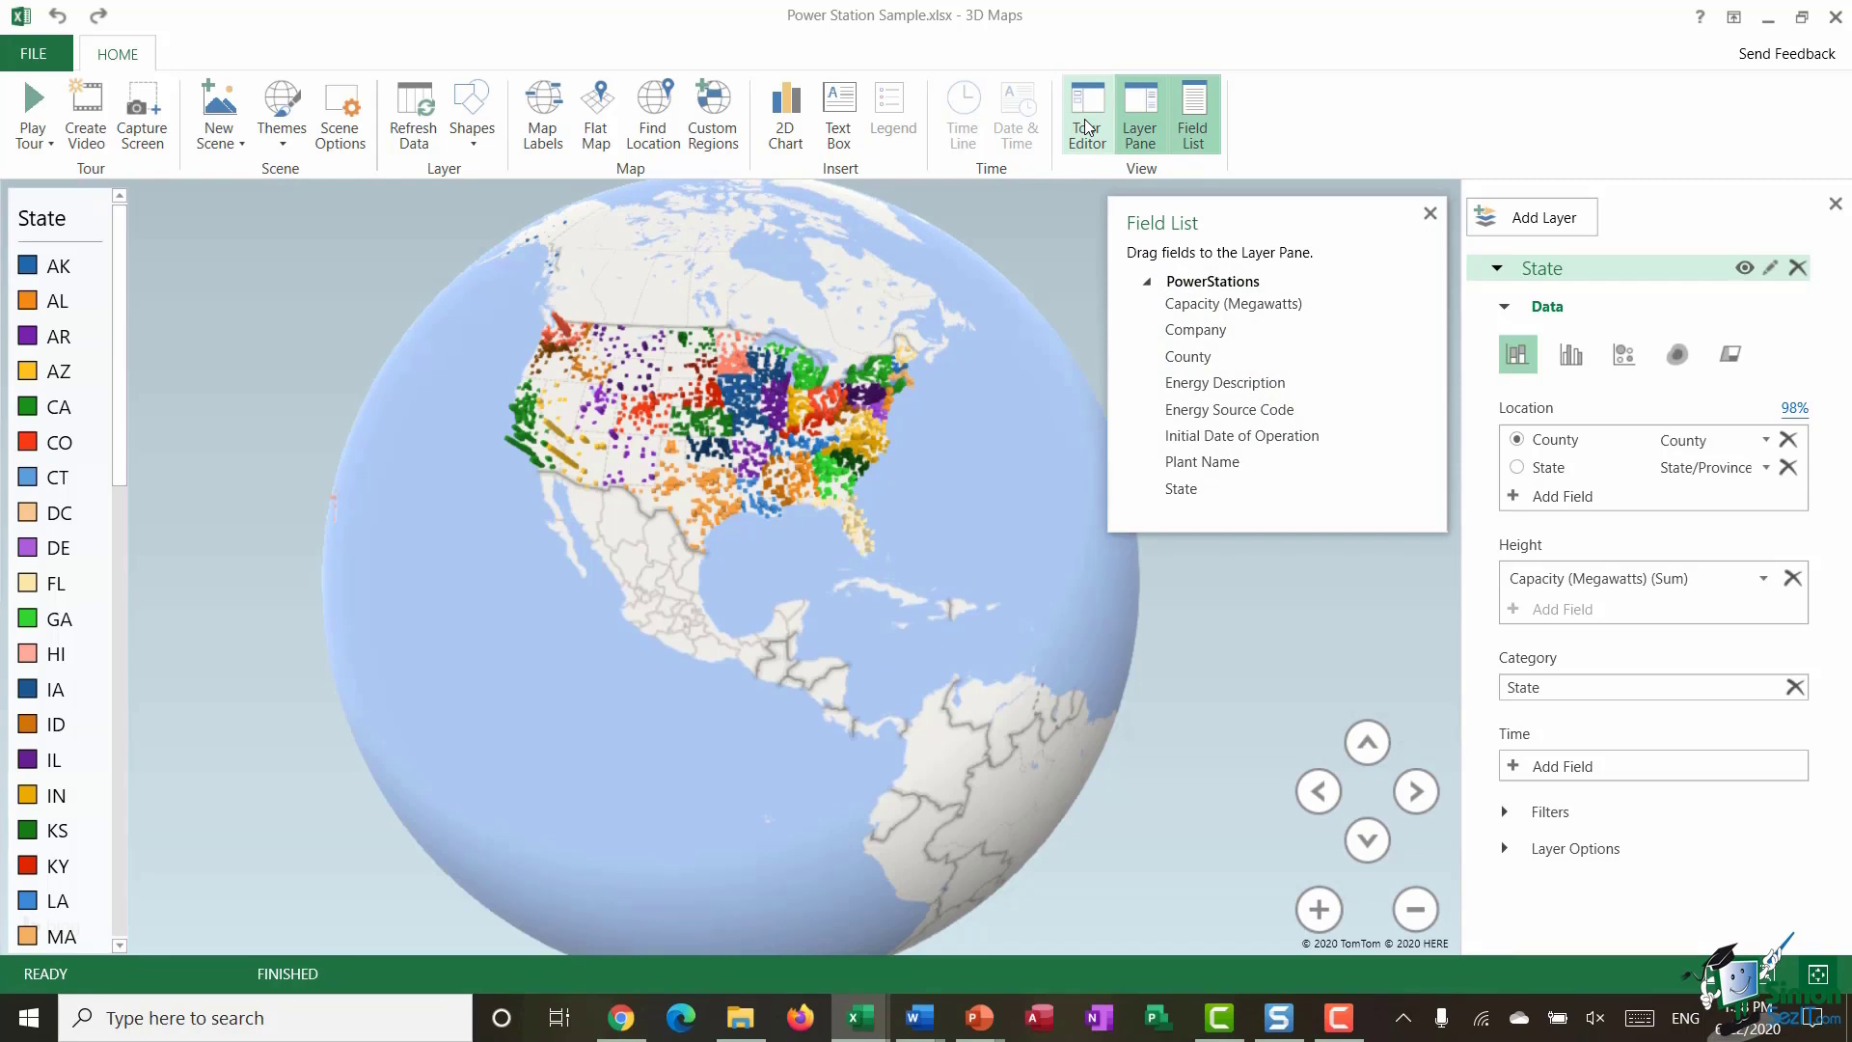
pyautogui.click(1088, 127)
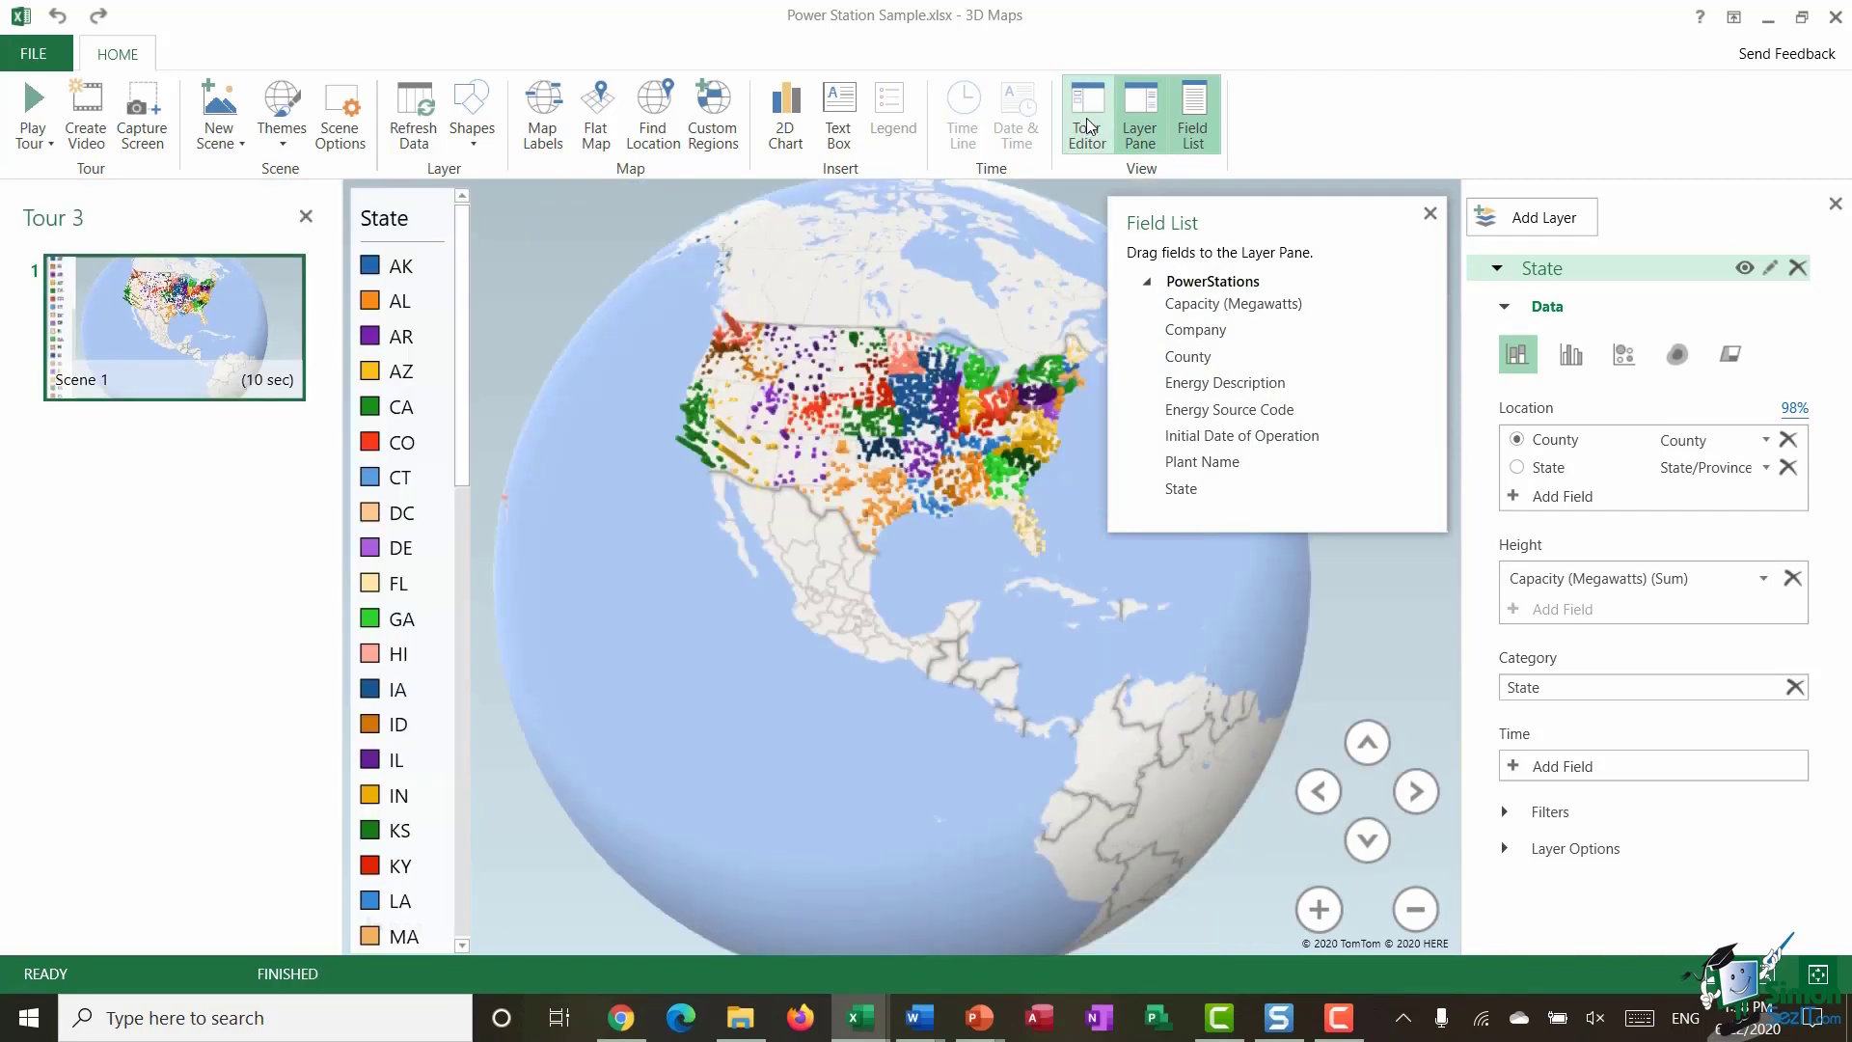
# Step: Hide the field list and the layer pane to enlarge the map area
pyautogui.click(1196, 120)
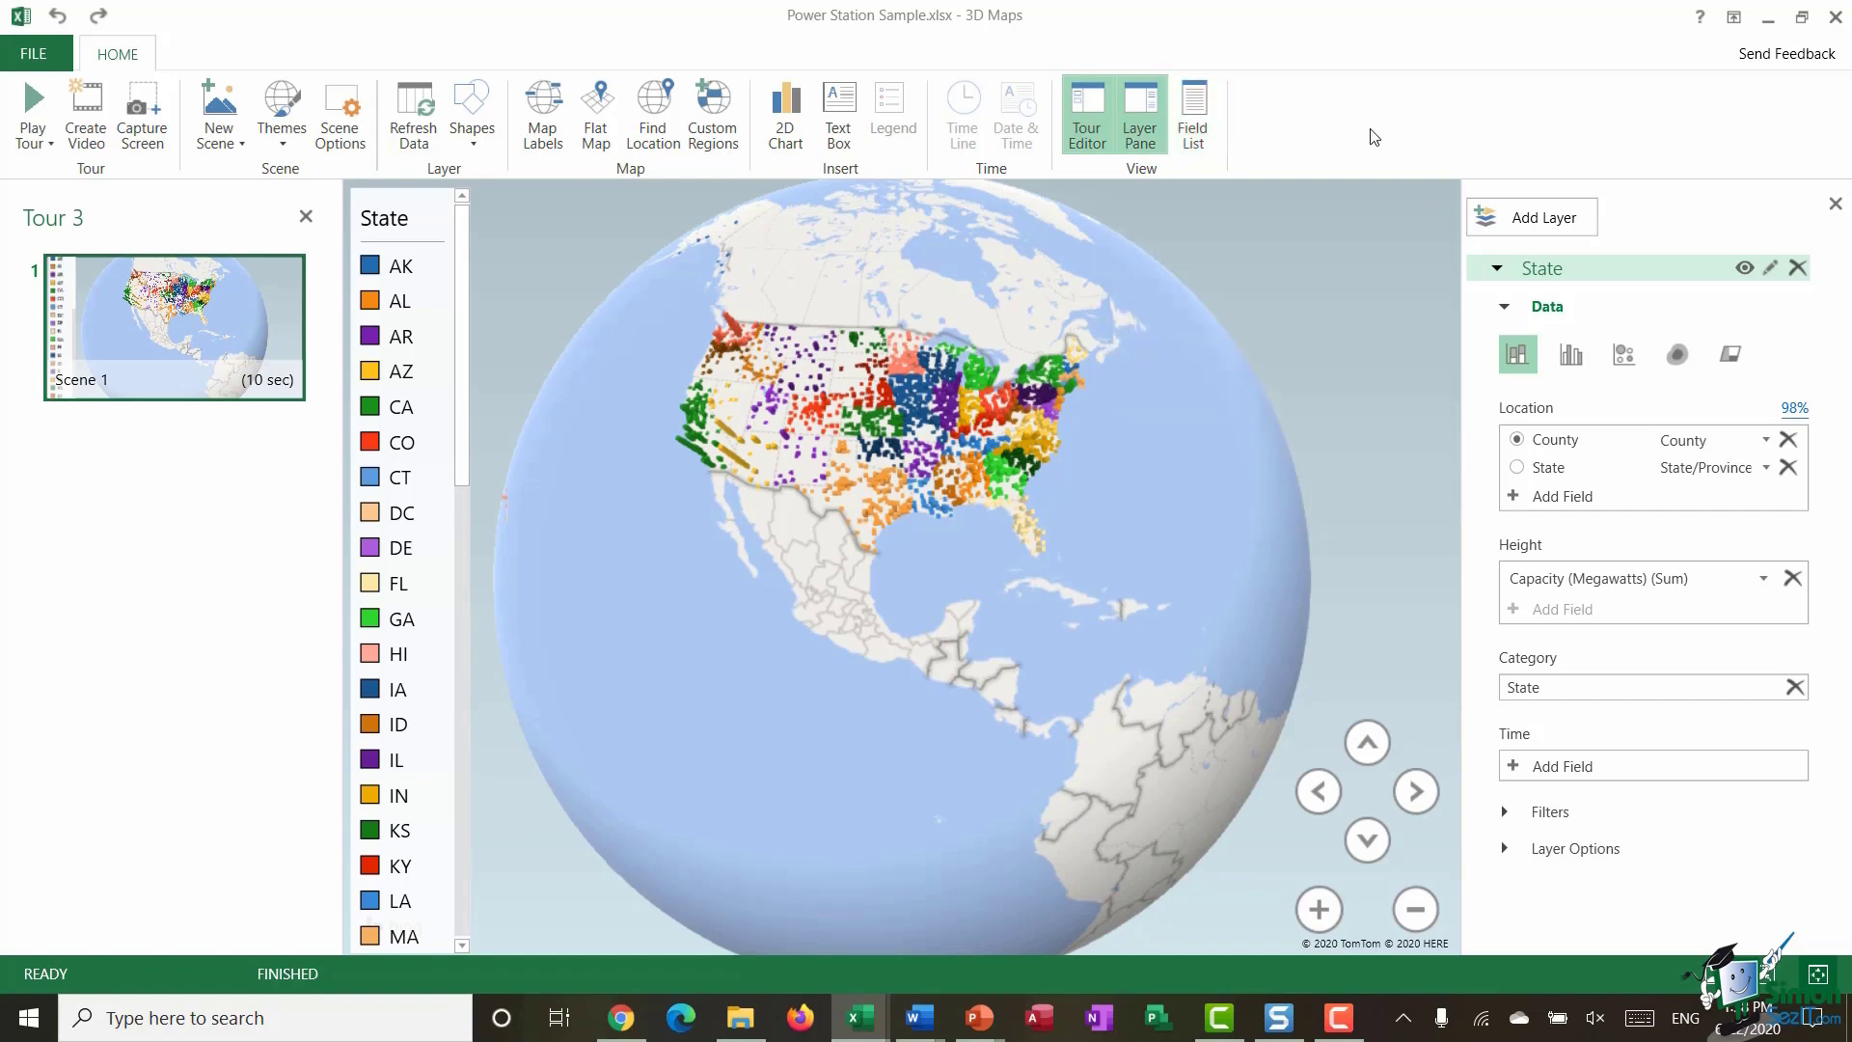
pyautogui.click(1141, 120)
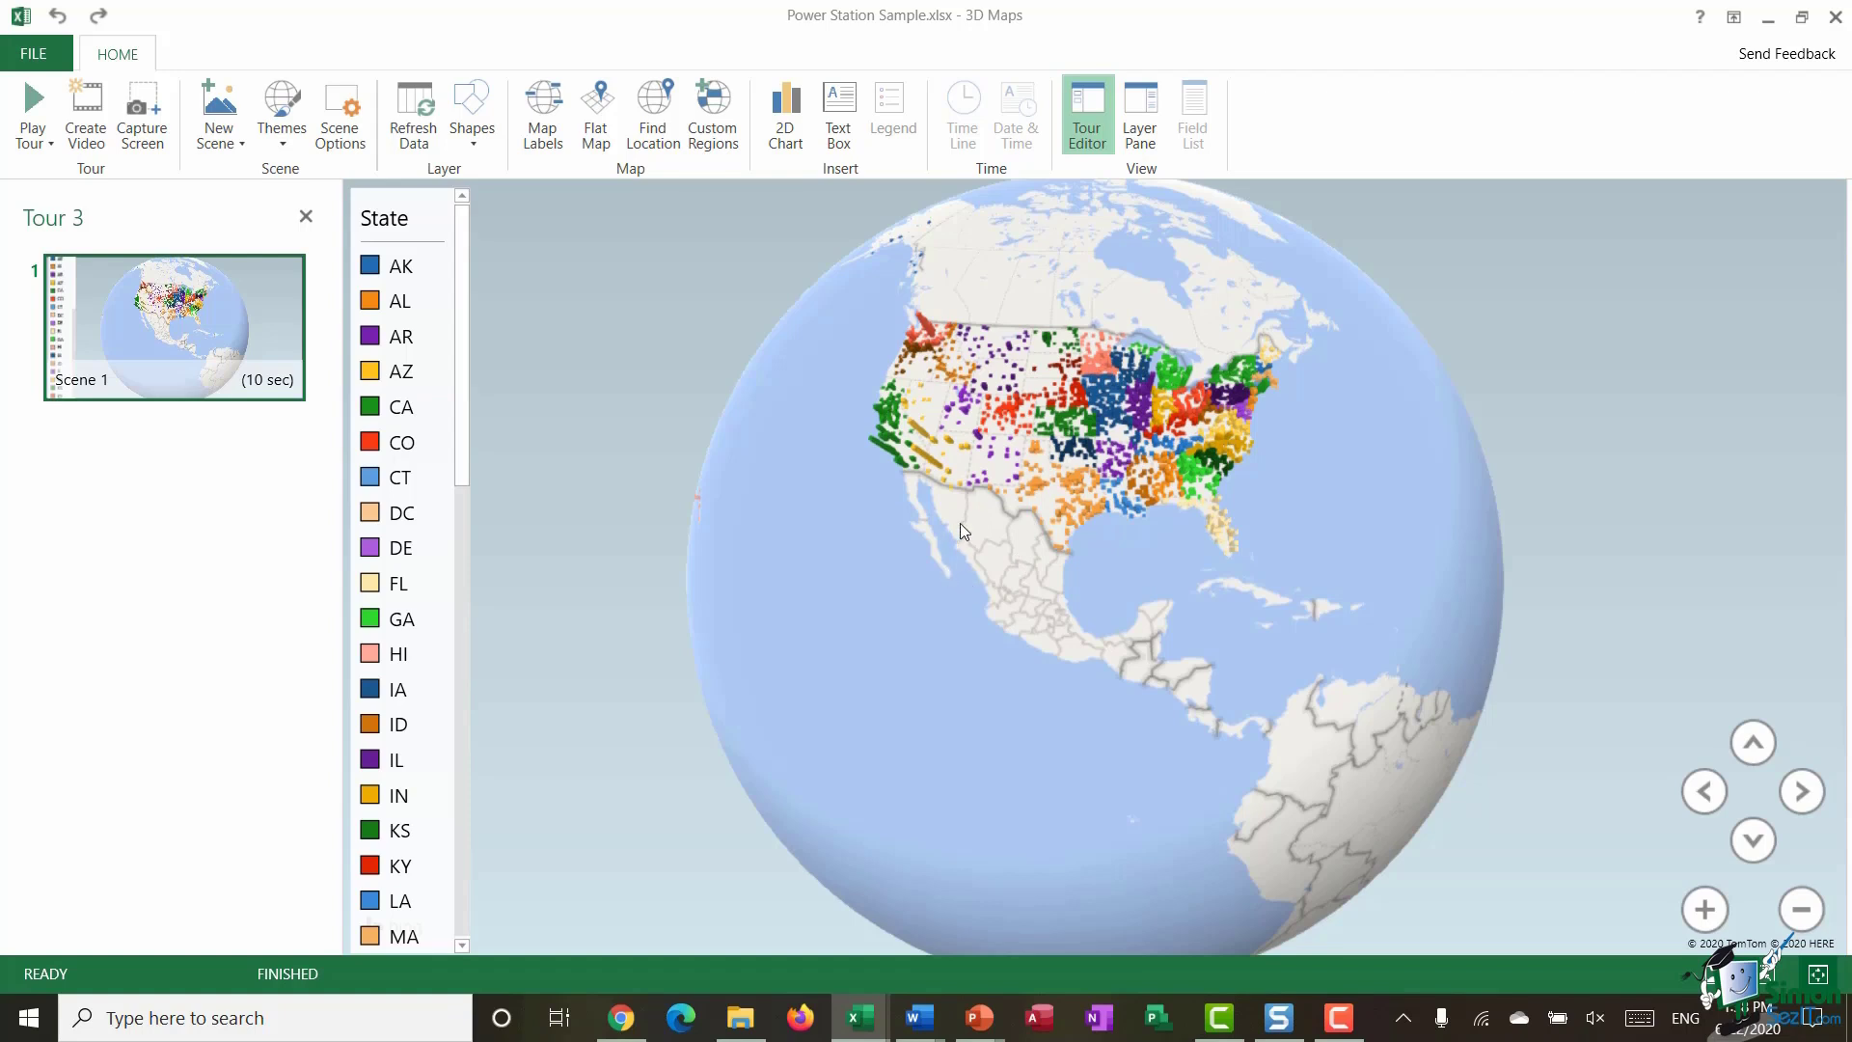
# Step: Find the location Los Angeles on the map and close the location search
pyautogui.click(663, 118)
pyautogui.write('Los An')
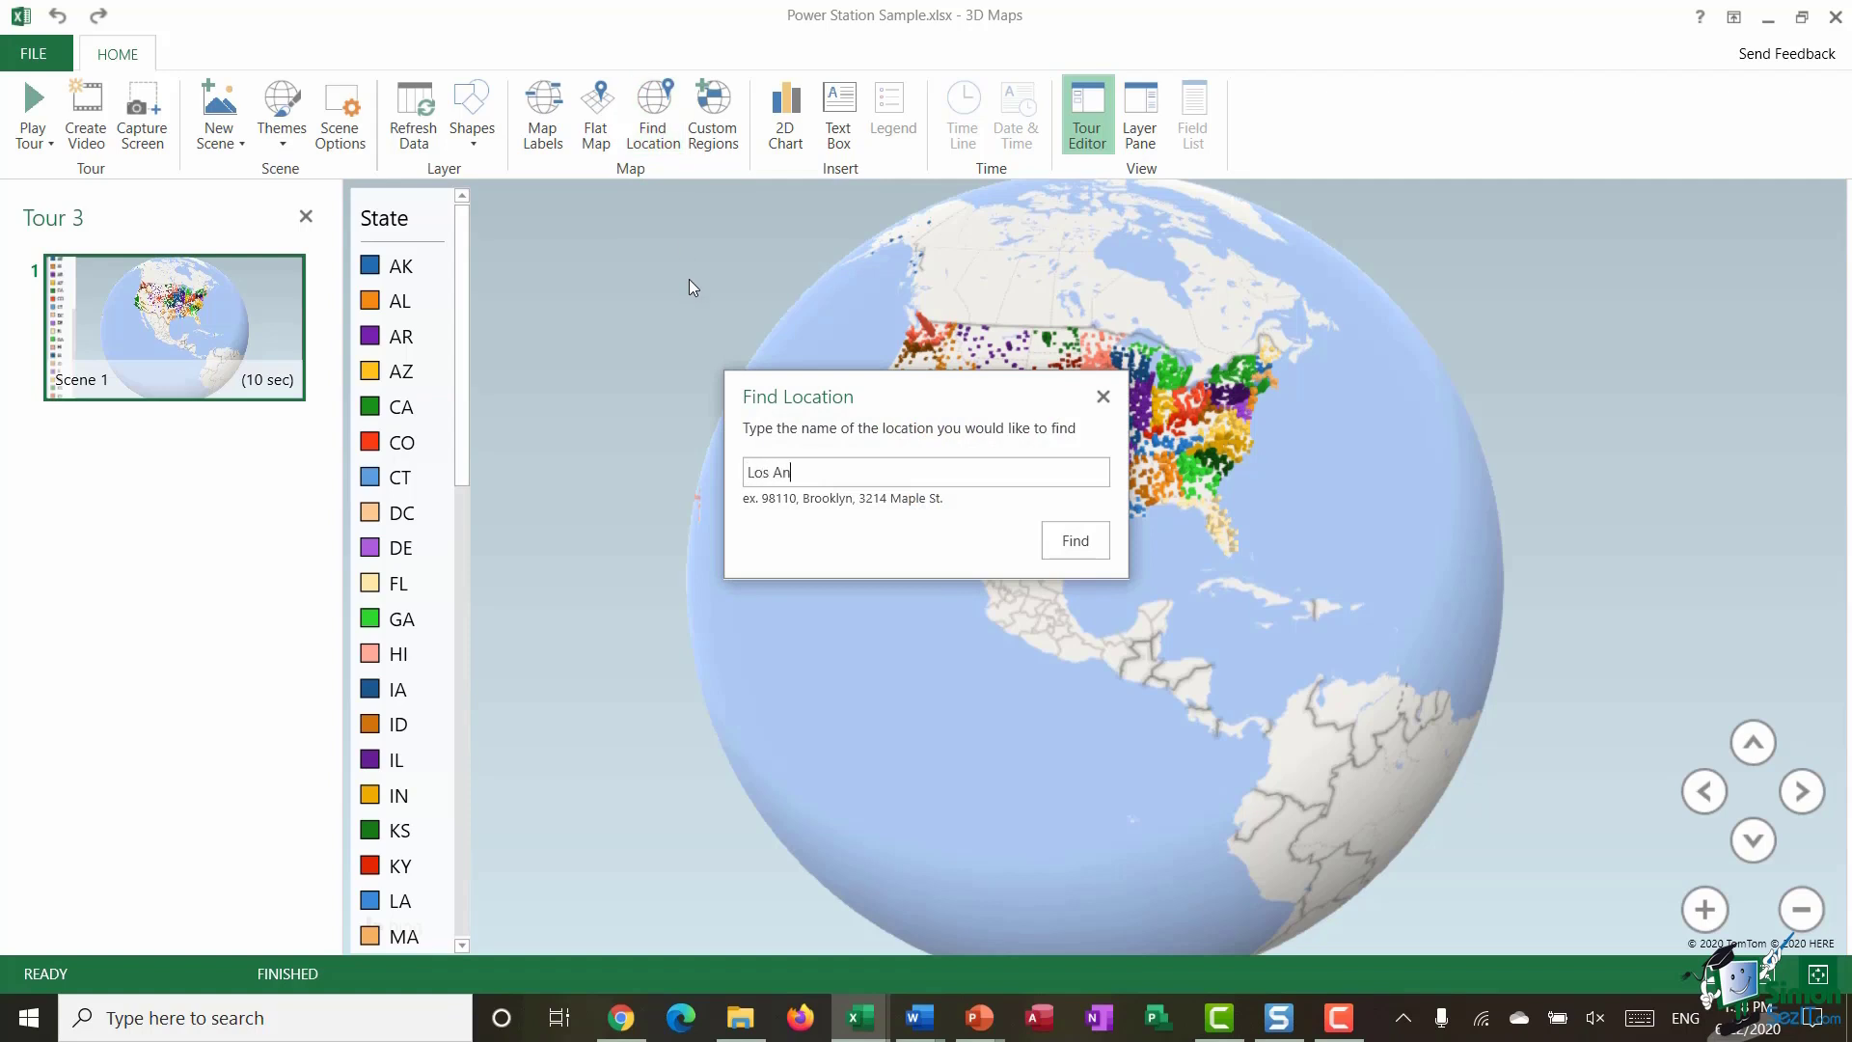
pyautogui.write('geles')
pyautogui.click(1079, 552)
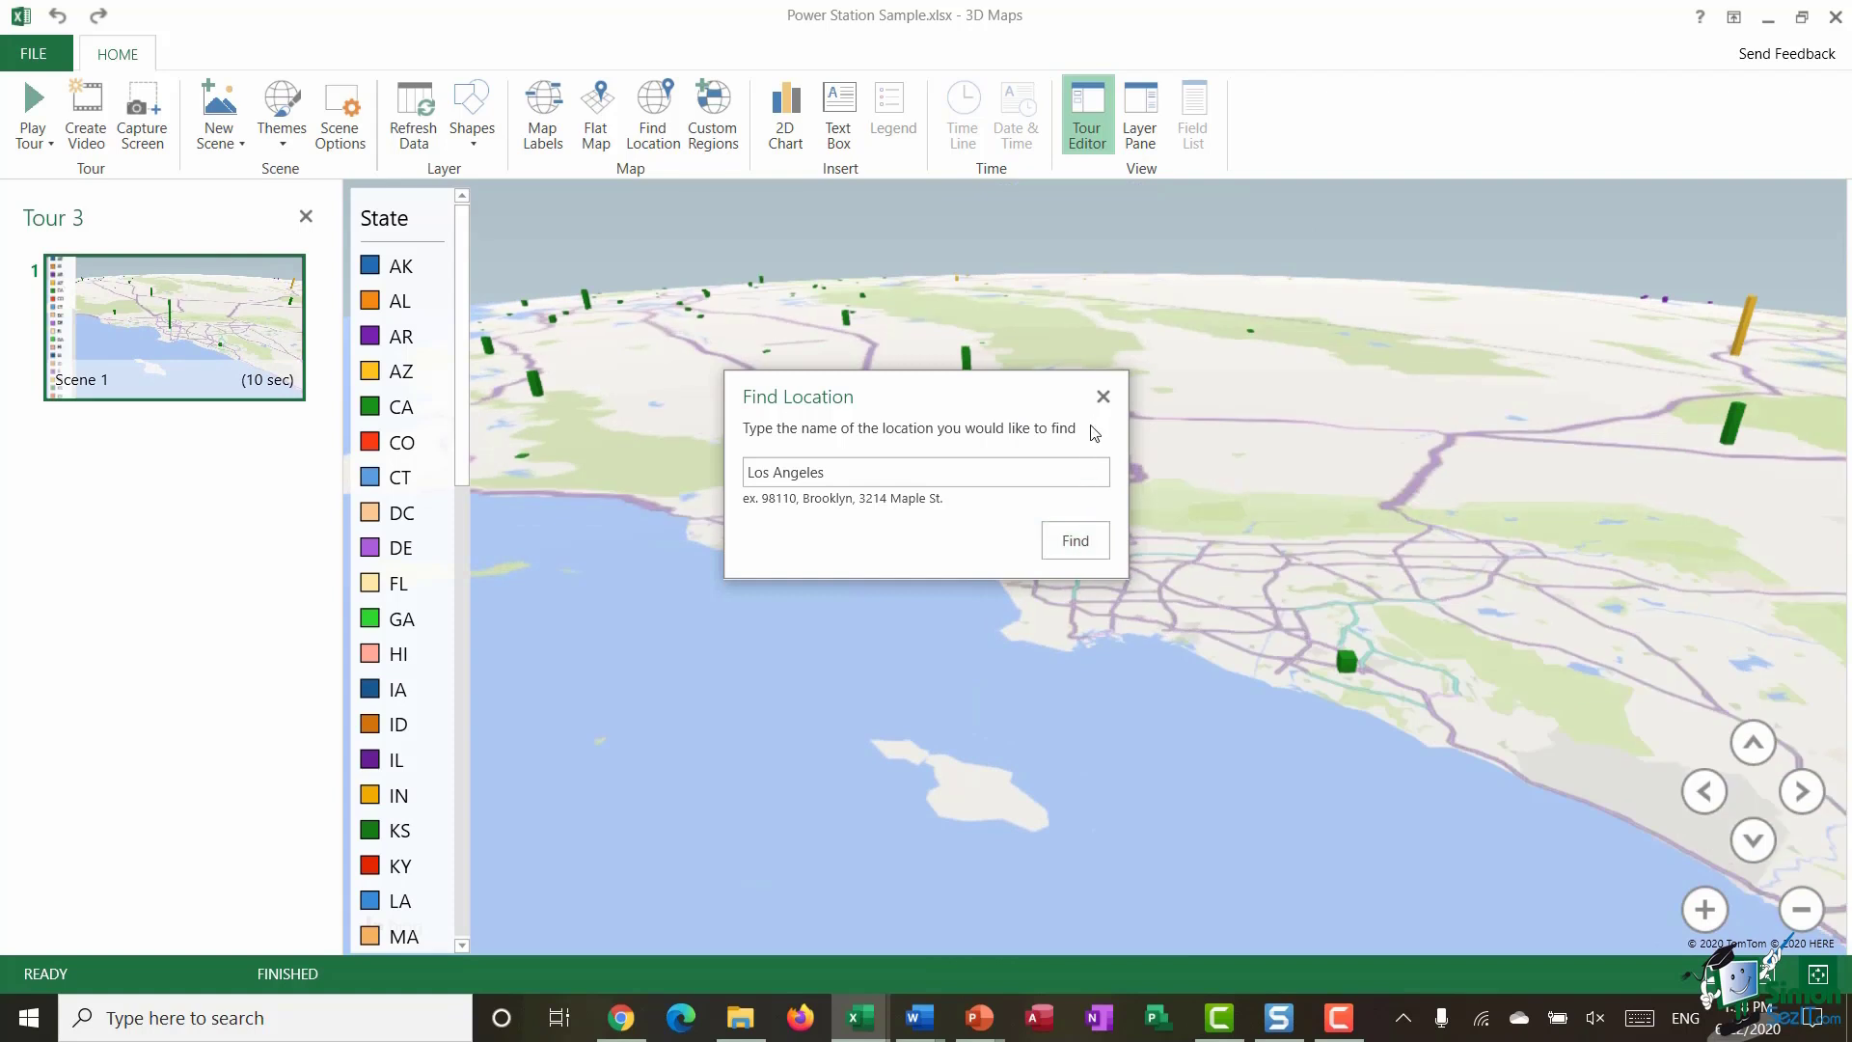
pyautogui.click(1102, 396)
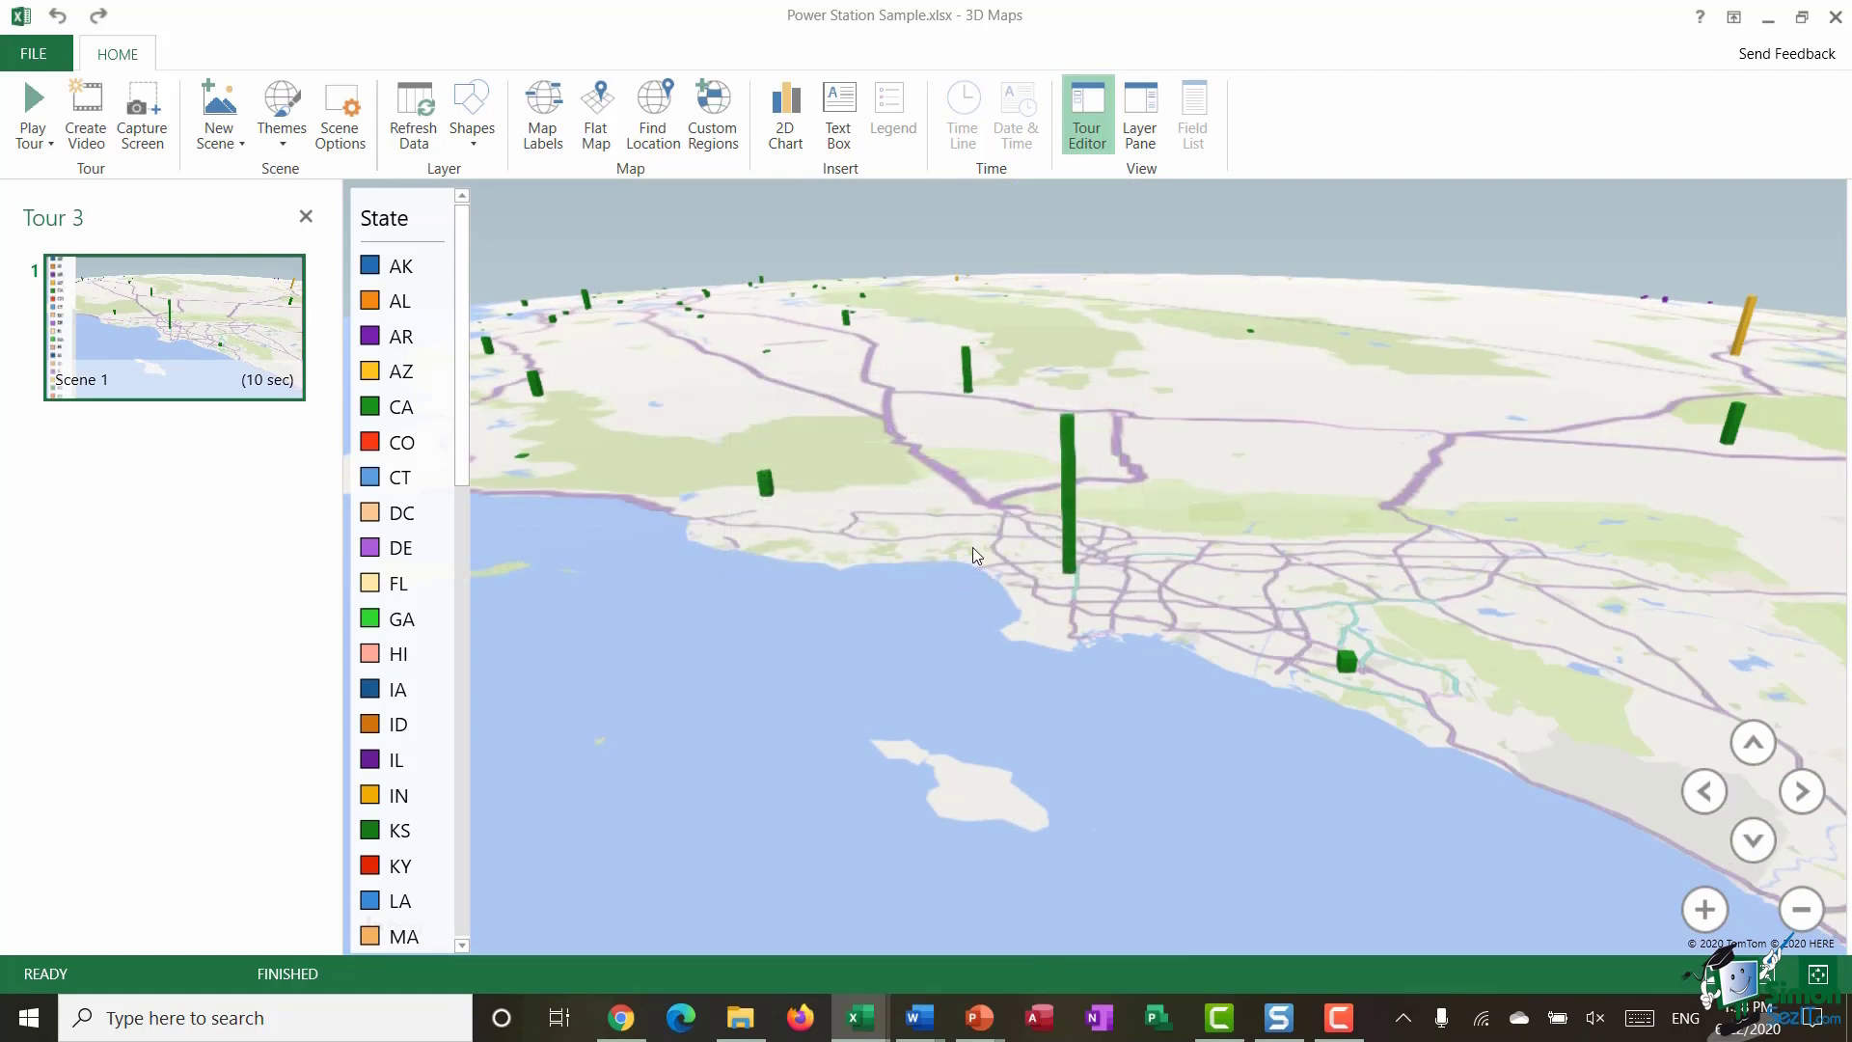
# Step: Turn on the map labels for the area around Los Angeles
pyautogui.moveTo(976, 631); pyautogui.dragTo(1309, 670)
pyautogui.moveTo(1201, 715); pyautogui.dragTo(820, 531)
pyautogui.moveTo(1287, 567); pyautogui.dragTo(1368, 419)
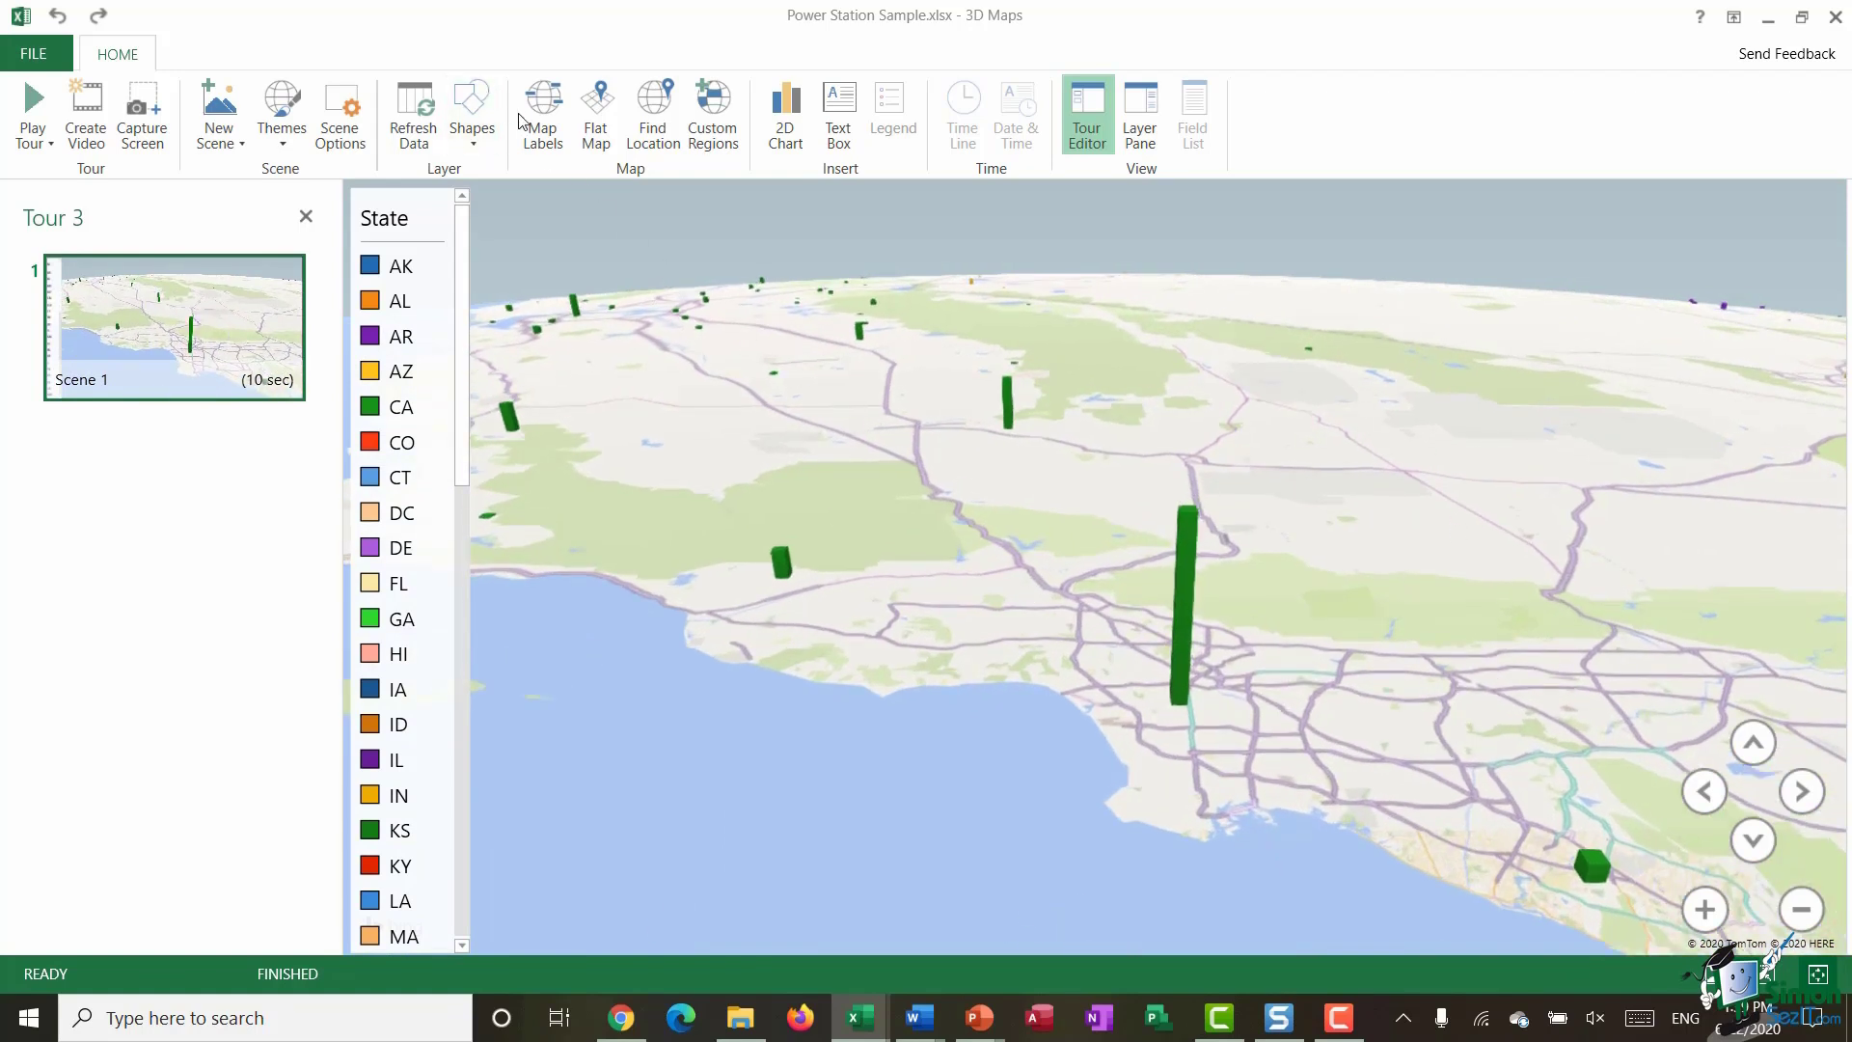
pyautogui.moveTo(1409, 669); pyautogui.dragTo(1264, 597)
pyautogui.moveTo(838, 391)
pyautogui.mouseDown()
pyautogui.moveTo(982, 547)
pyautogui.moveTo(838, 398)
pyautogui.mouseUp()
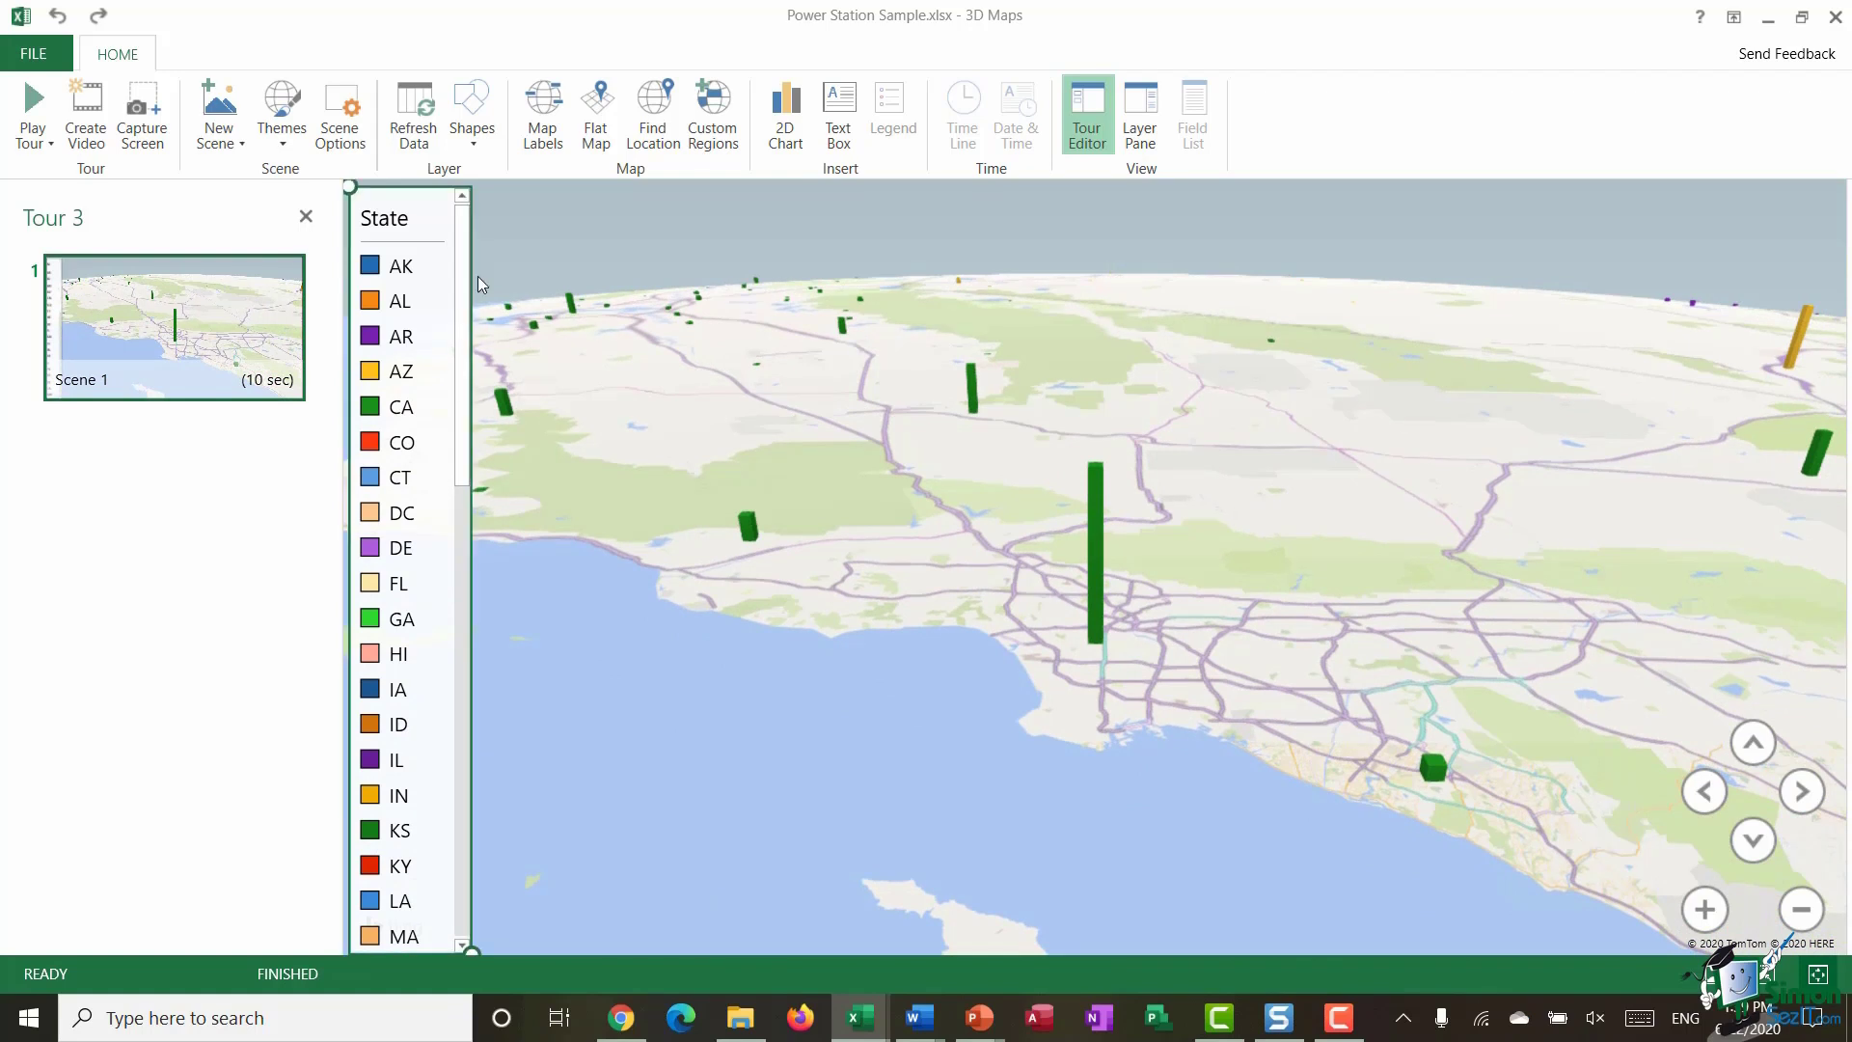
pyautogui.click(543, 131)
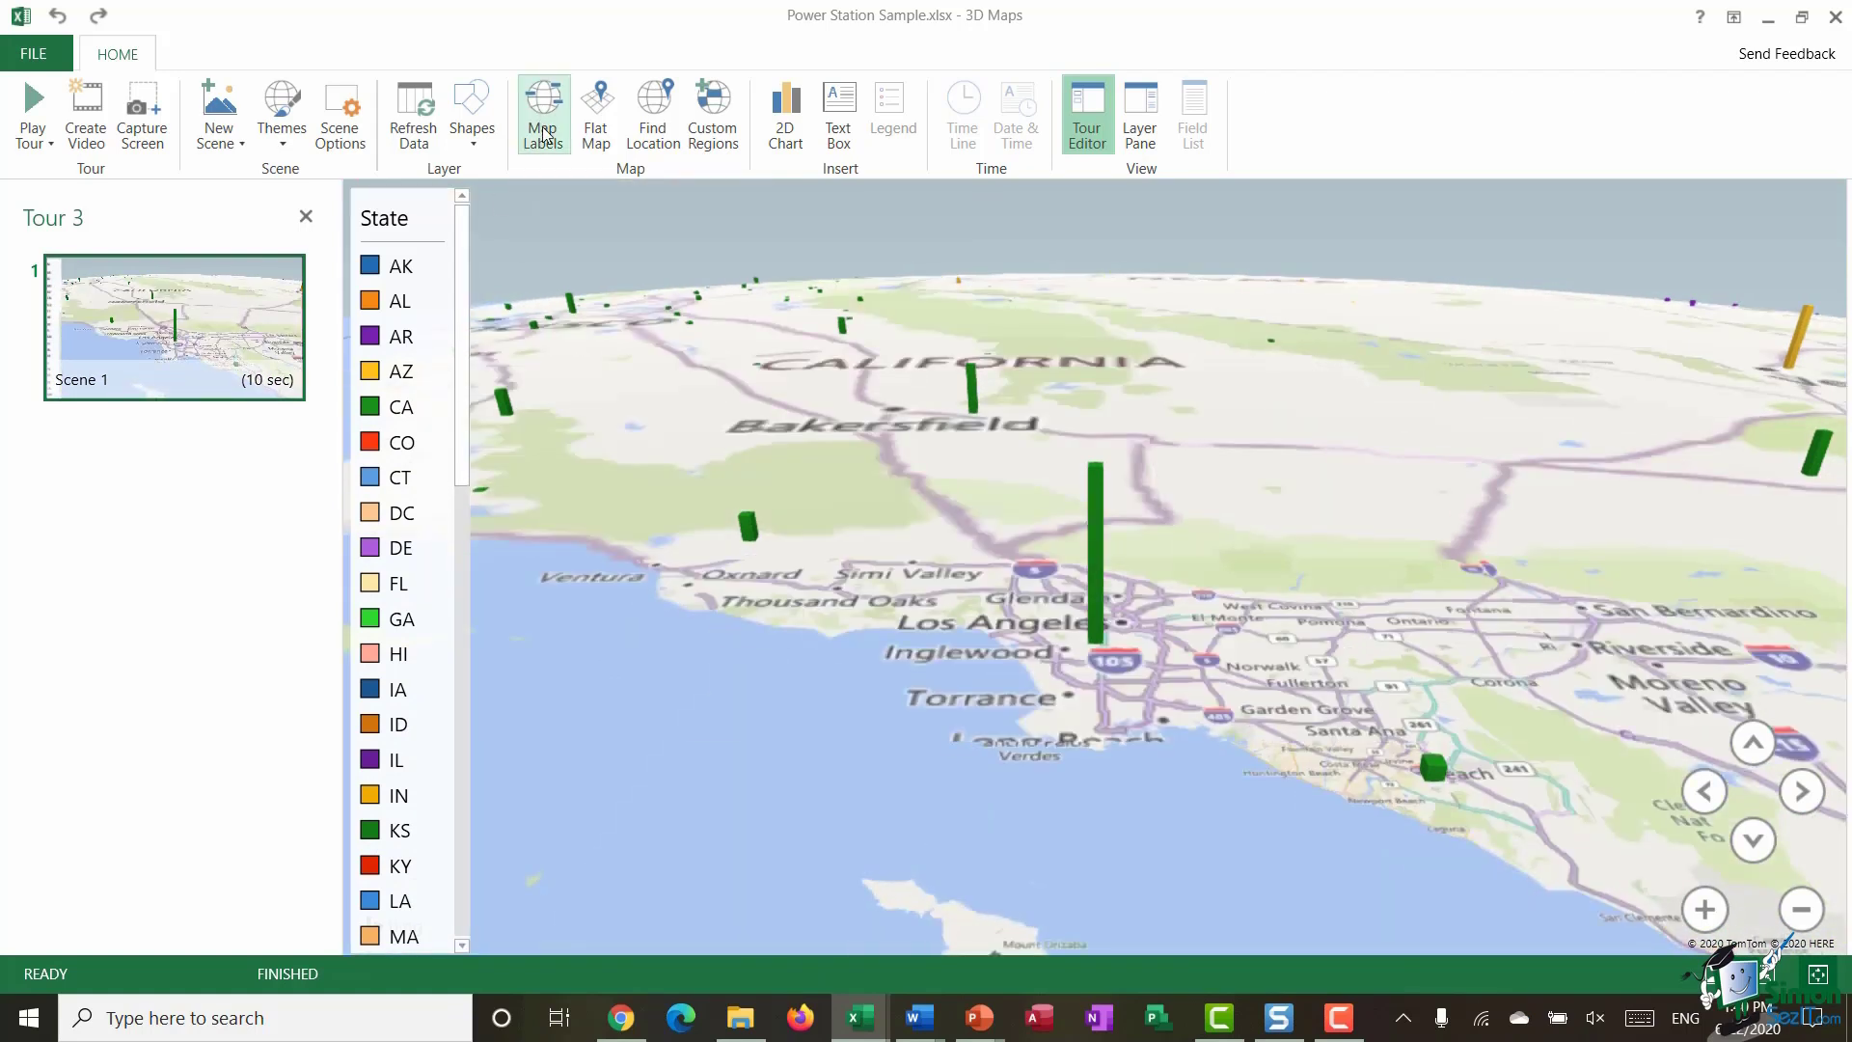
# Step: Examine the capacity columns around Los Angeles from different positions, tilts and rotations
pyautogui.moveTo(1262, 696); pyautogui.dragTo(1040, 799)
pyautogui.moveTo(1567, 709); pyautogui.dragTo(1704, 730)
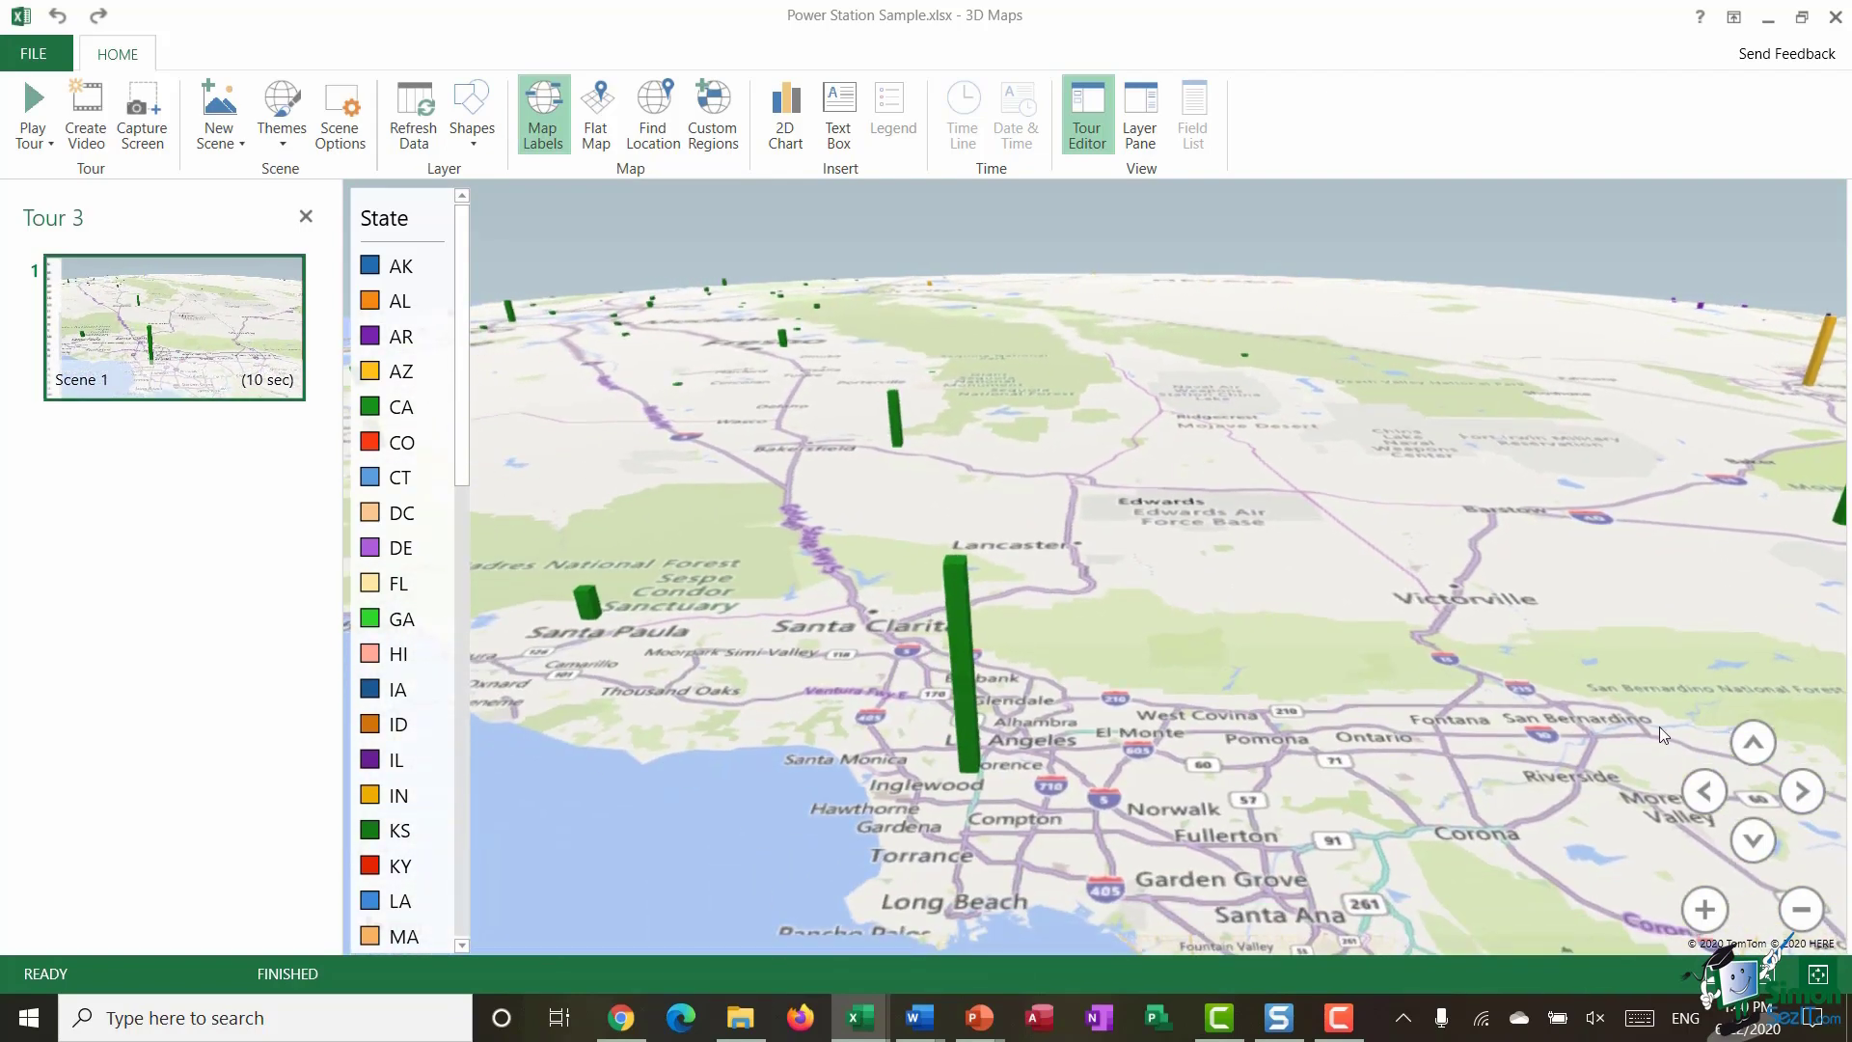
pyautogui.moveTo(1098, 809); pyautogui.dragTo(1283, 685)
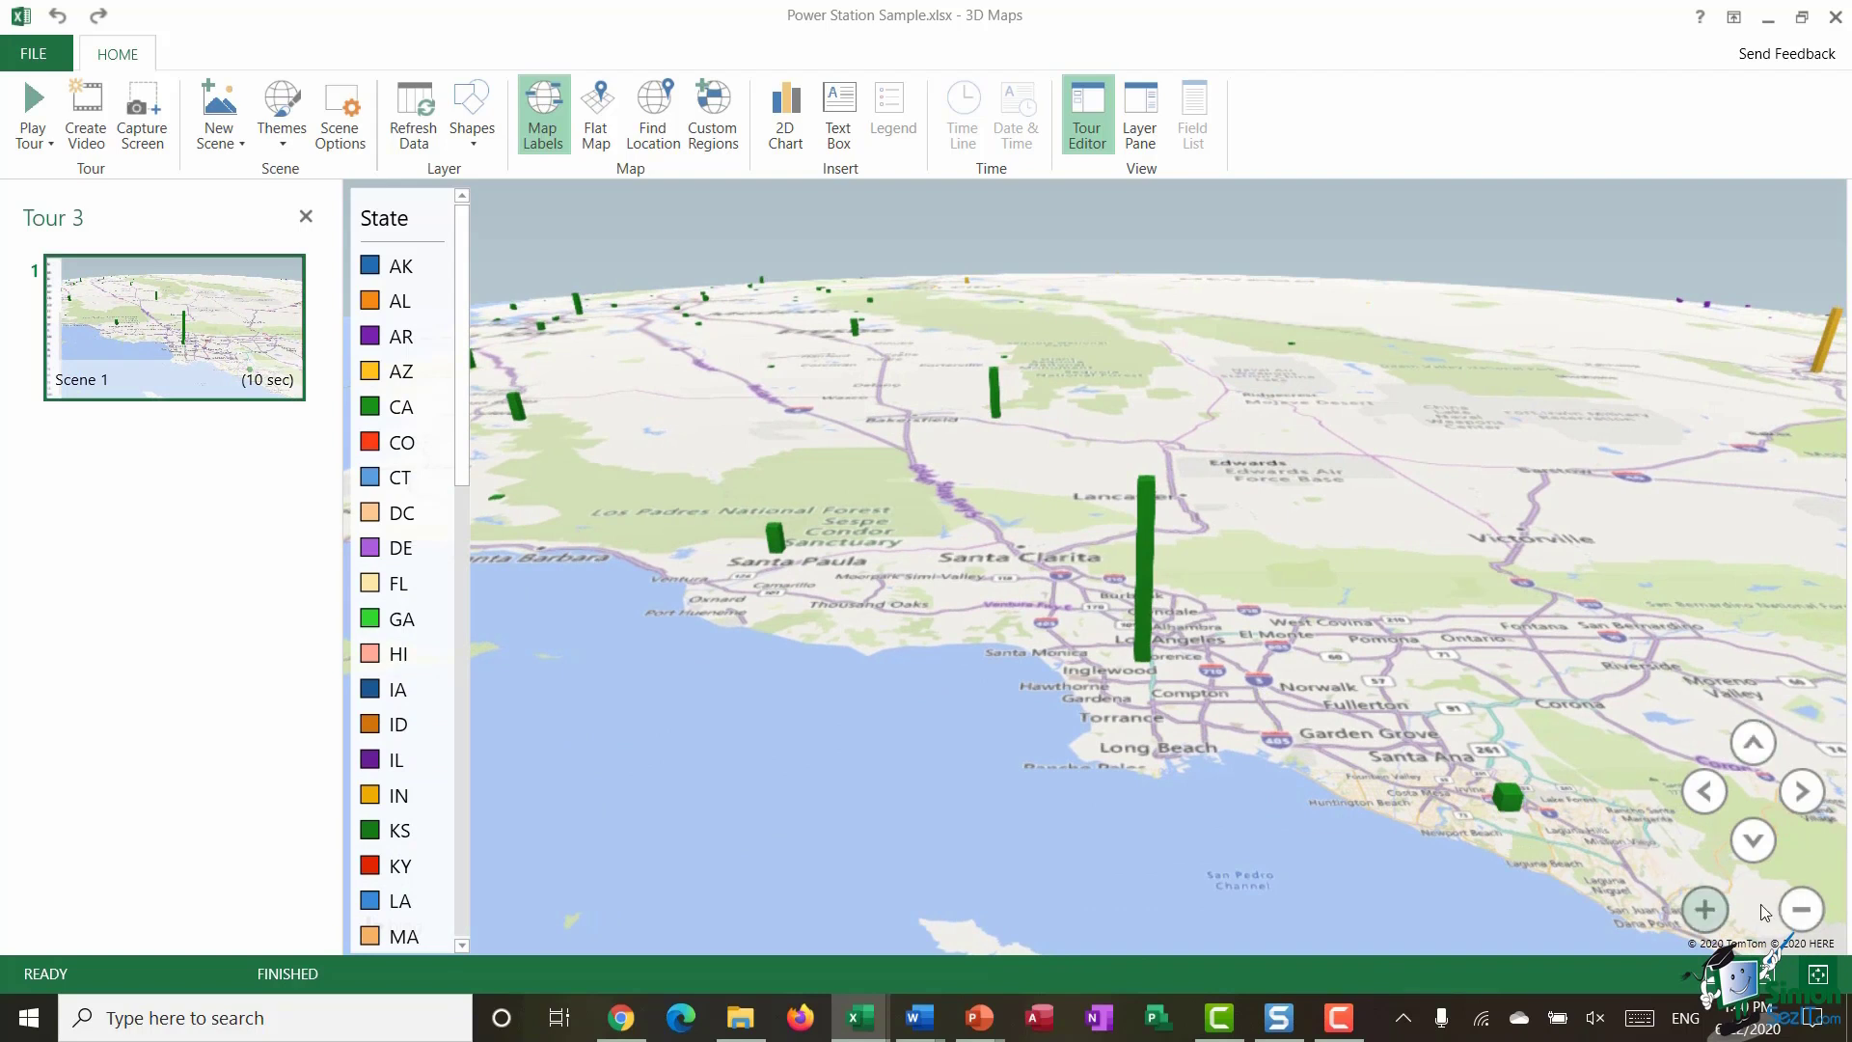
pyautogui.click(1756, 738)
pyautogui.click(1756, 738)
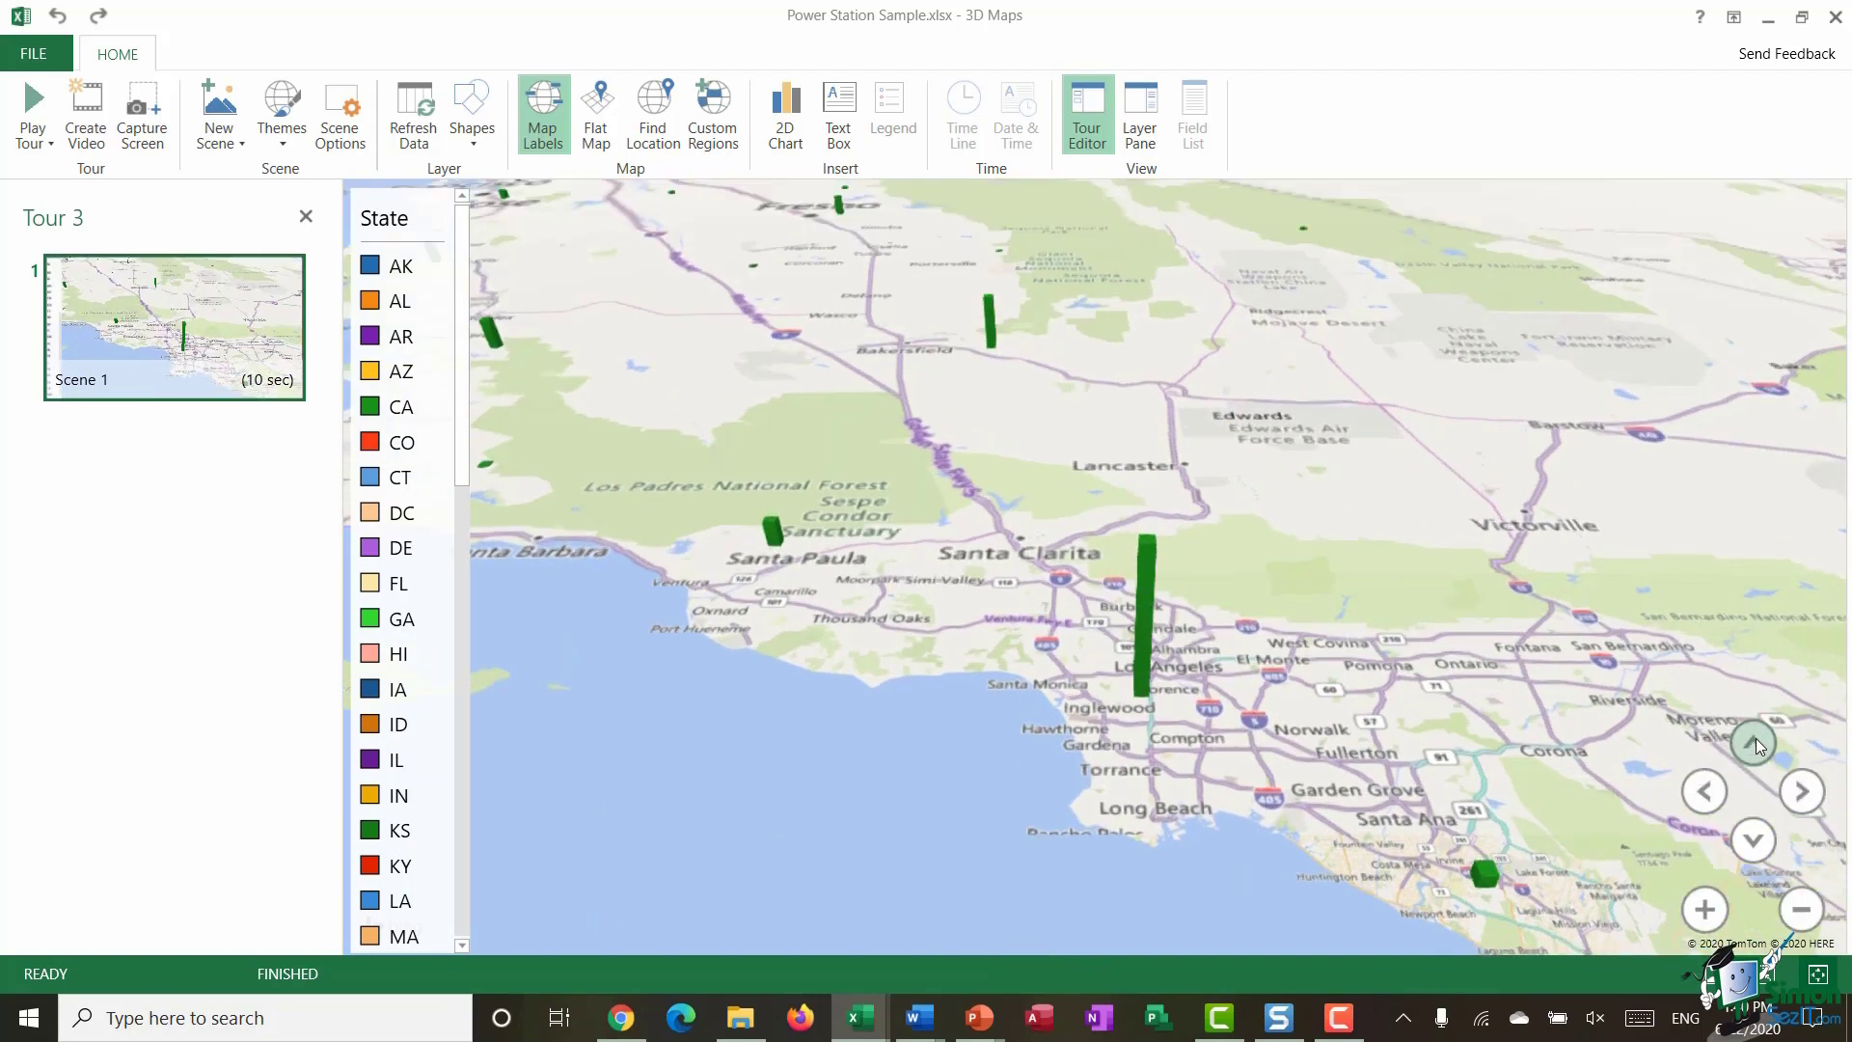
pyautogui.click(1756, 738)
pyautogui.click(1756, 738)
pyautogui.click(1756, 738)
pyautogui.click(1756, 738)
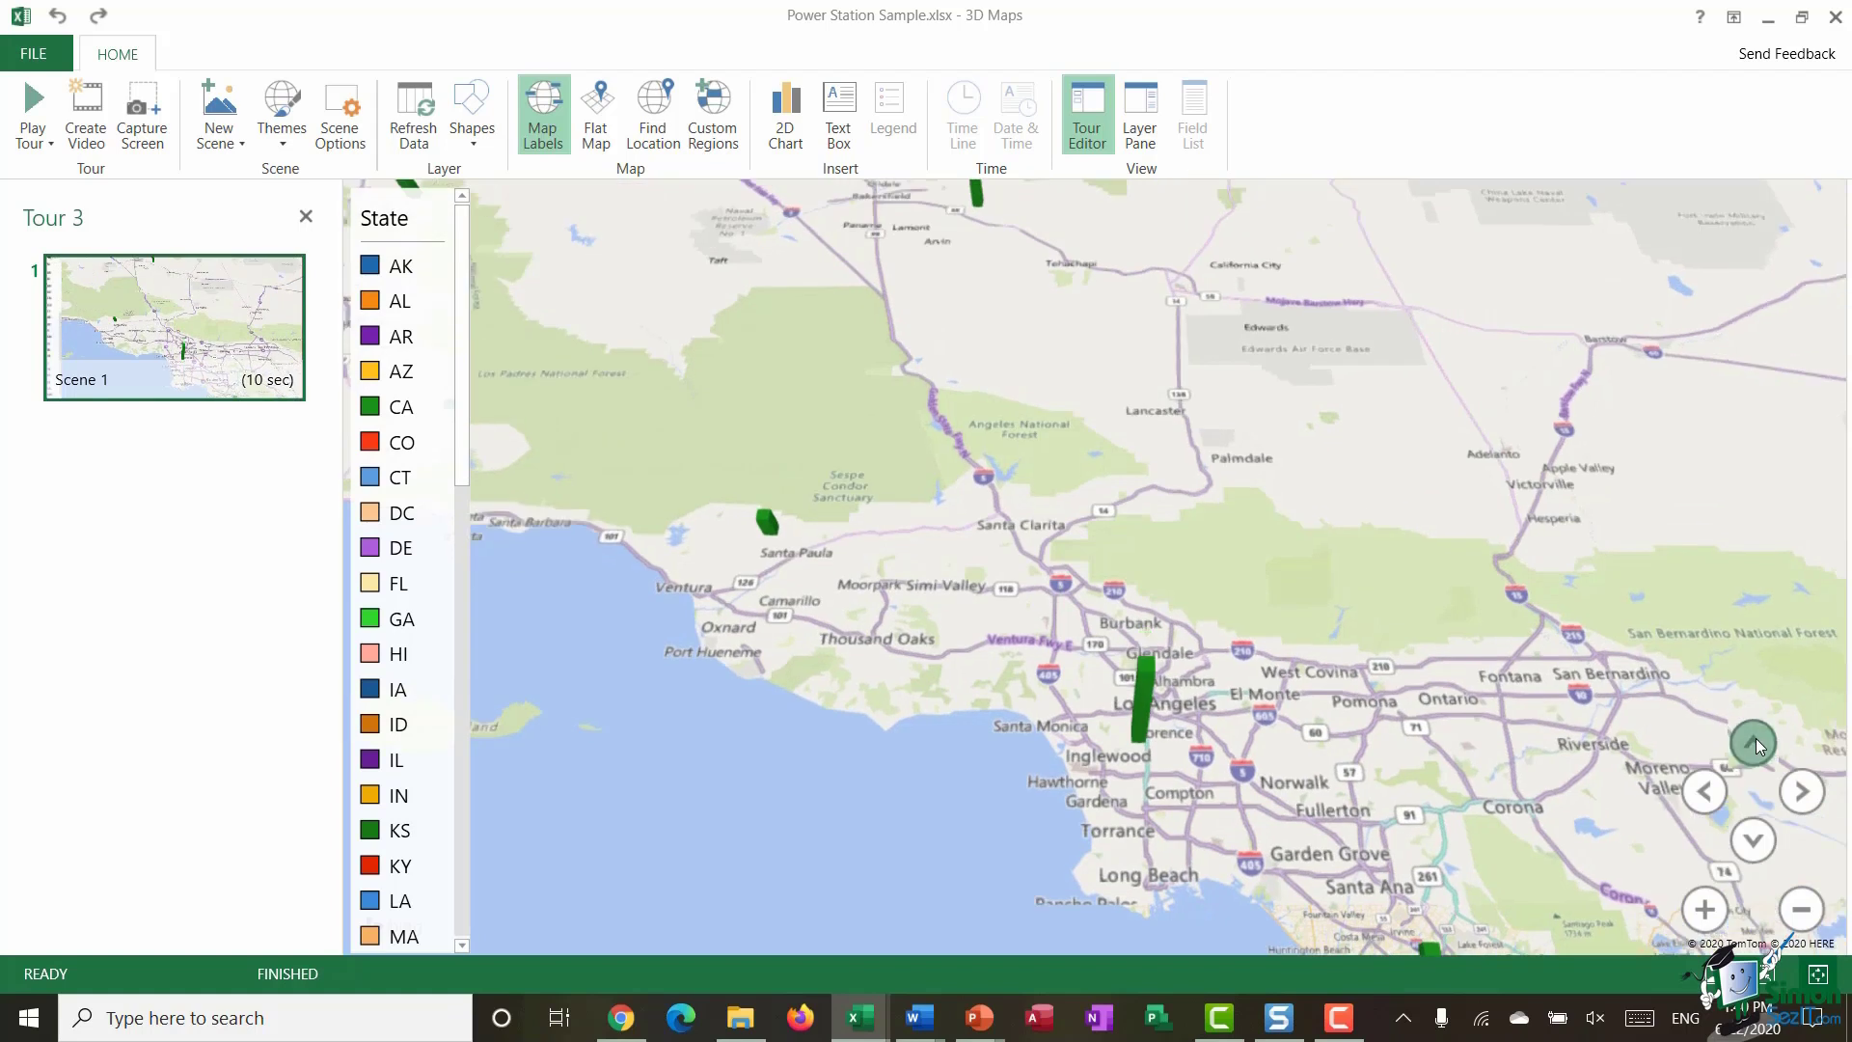
pyautogui.click(1756, 738)
pyautogui.click(1758, 843)
pyautogui.click(1758, 843)
pyautogui.click(1758, 843)
pyautogui.click(1705, 791)
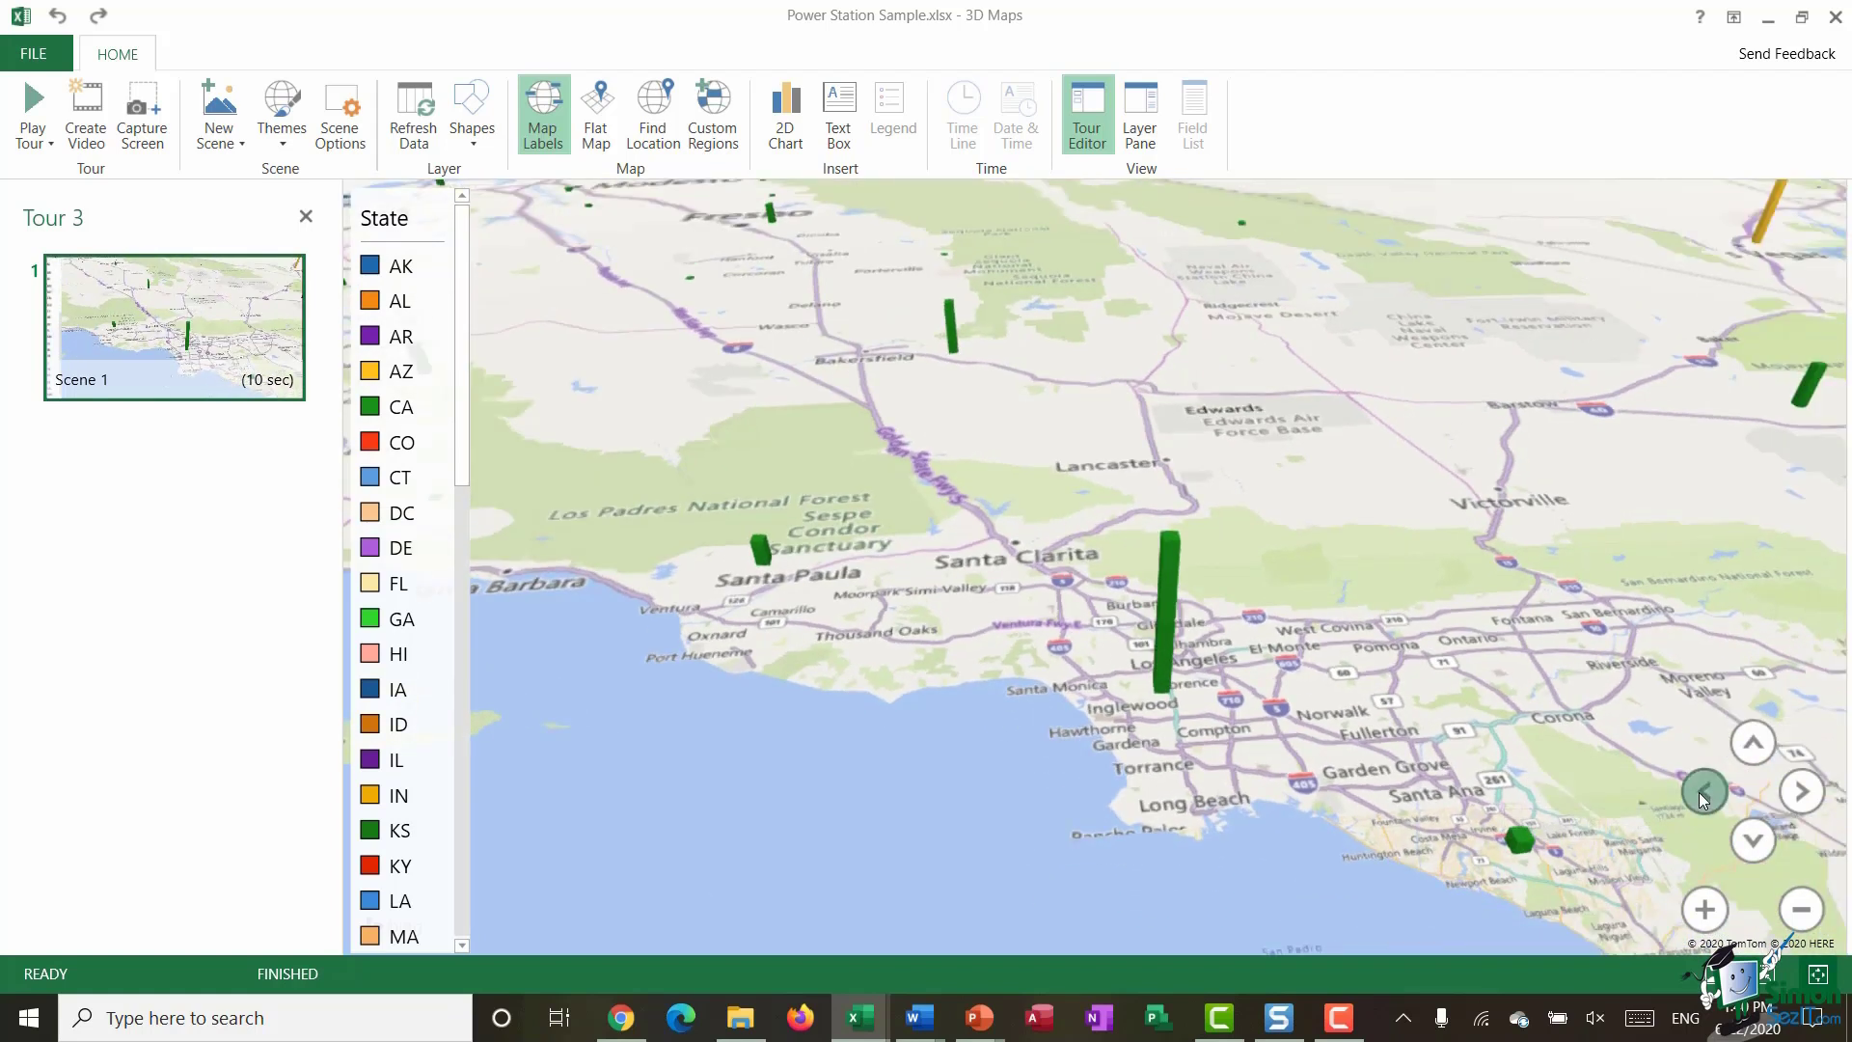
pyautogui.click(1705, 791)
pyautogui.click(1705, 791)
pyautogui.click(1802, 791)
pyautogui.click(1802, 791)
# Step: Zoom the map out from Los Angeles and reposition it over the southwestern states
pyautogui.click(1705, 908)
pyautogui.click(1705, 909)
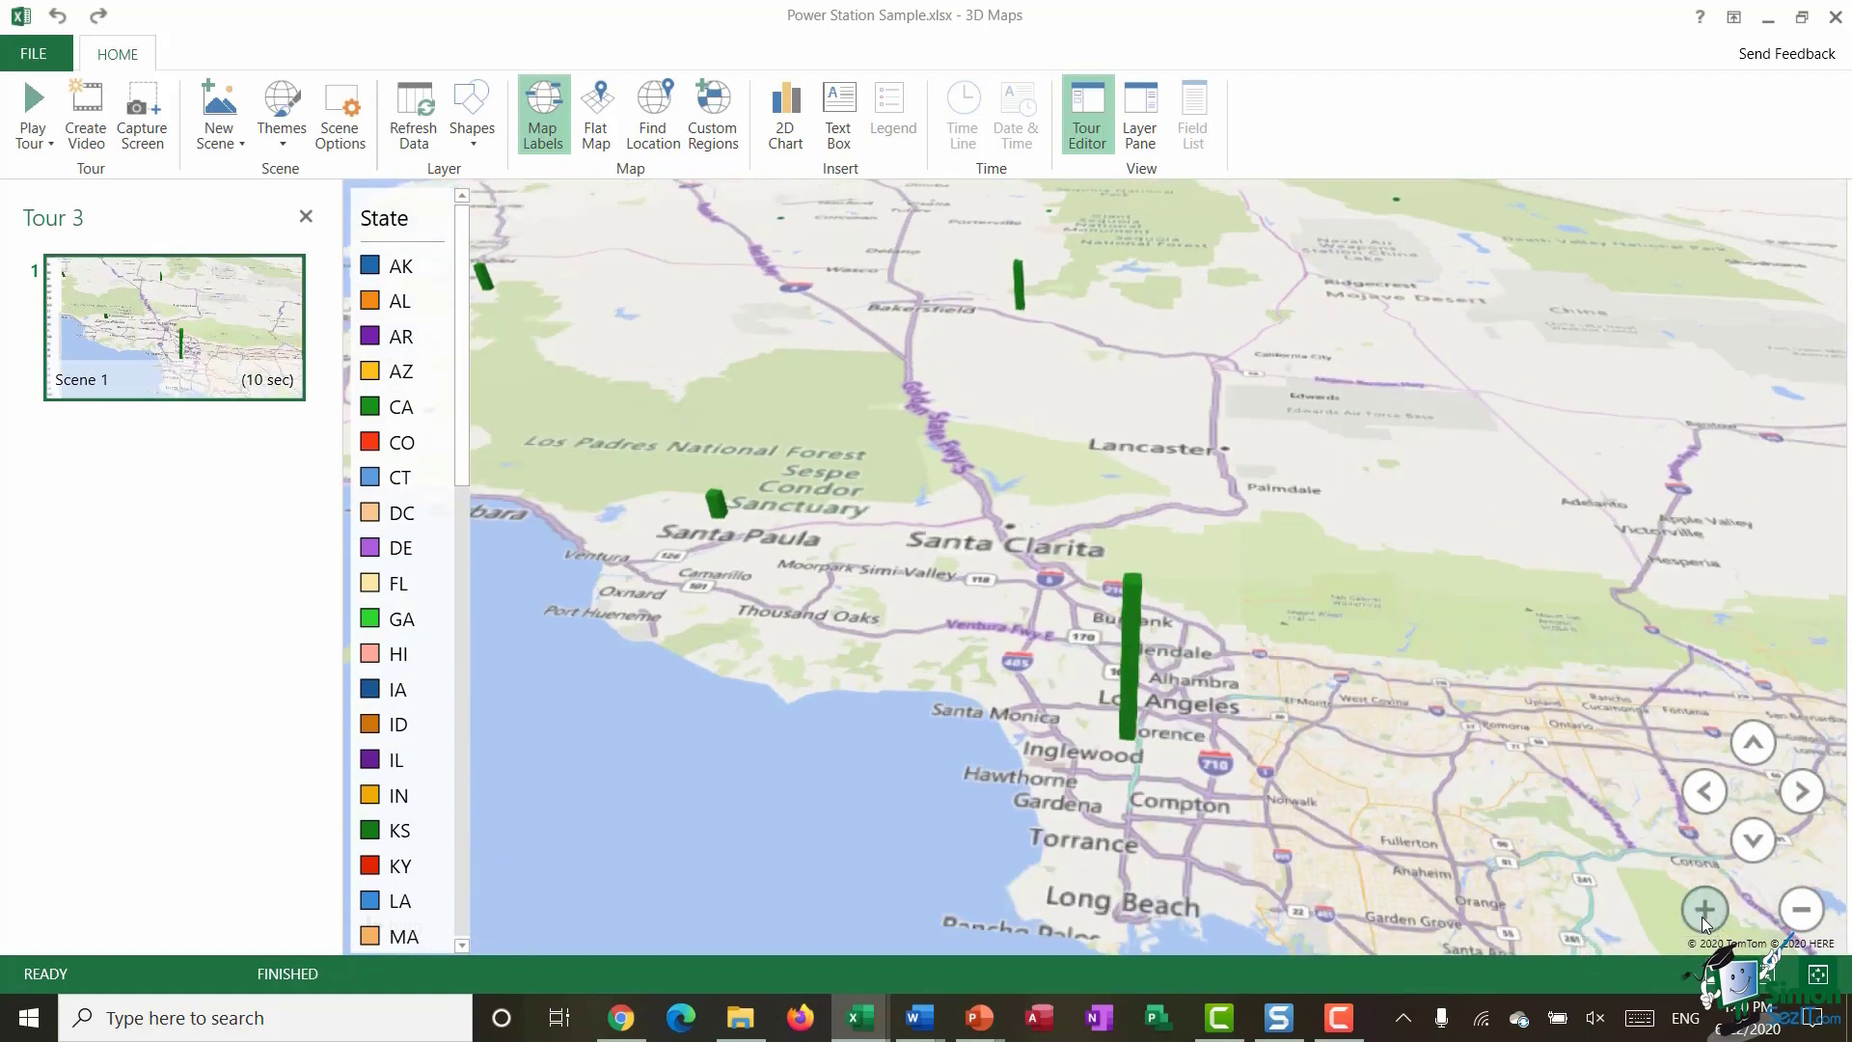
pyautogui.click(1801, 909)
pyautogui.click(1802, 908)
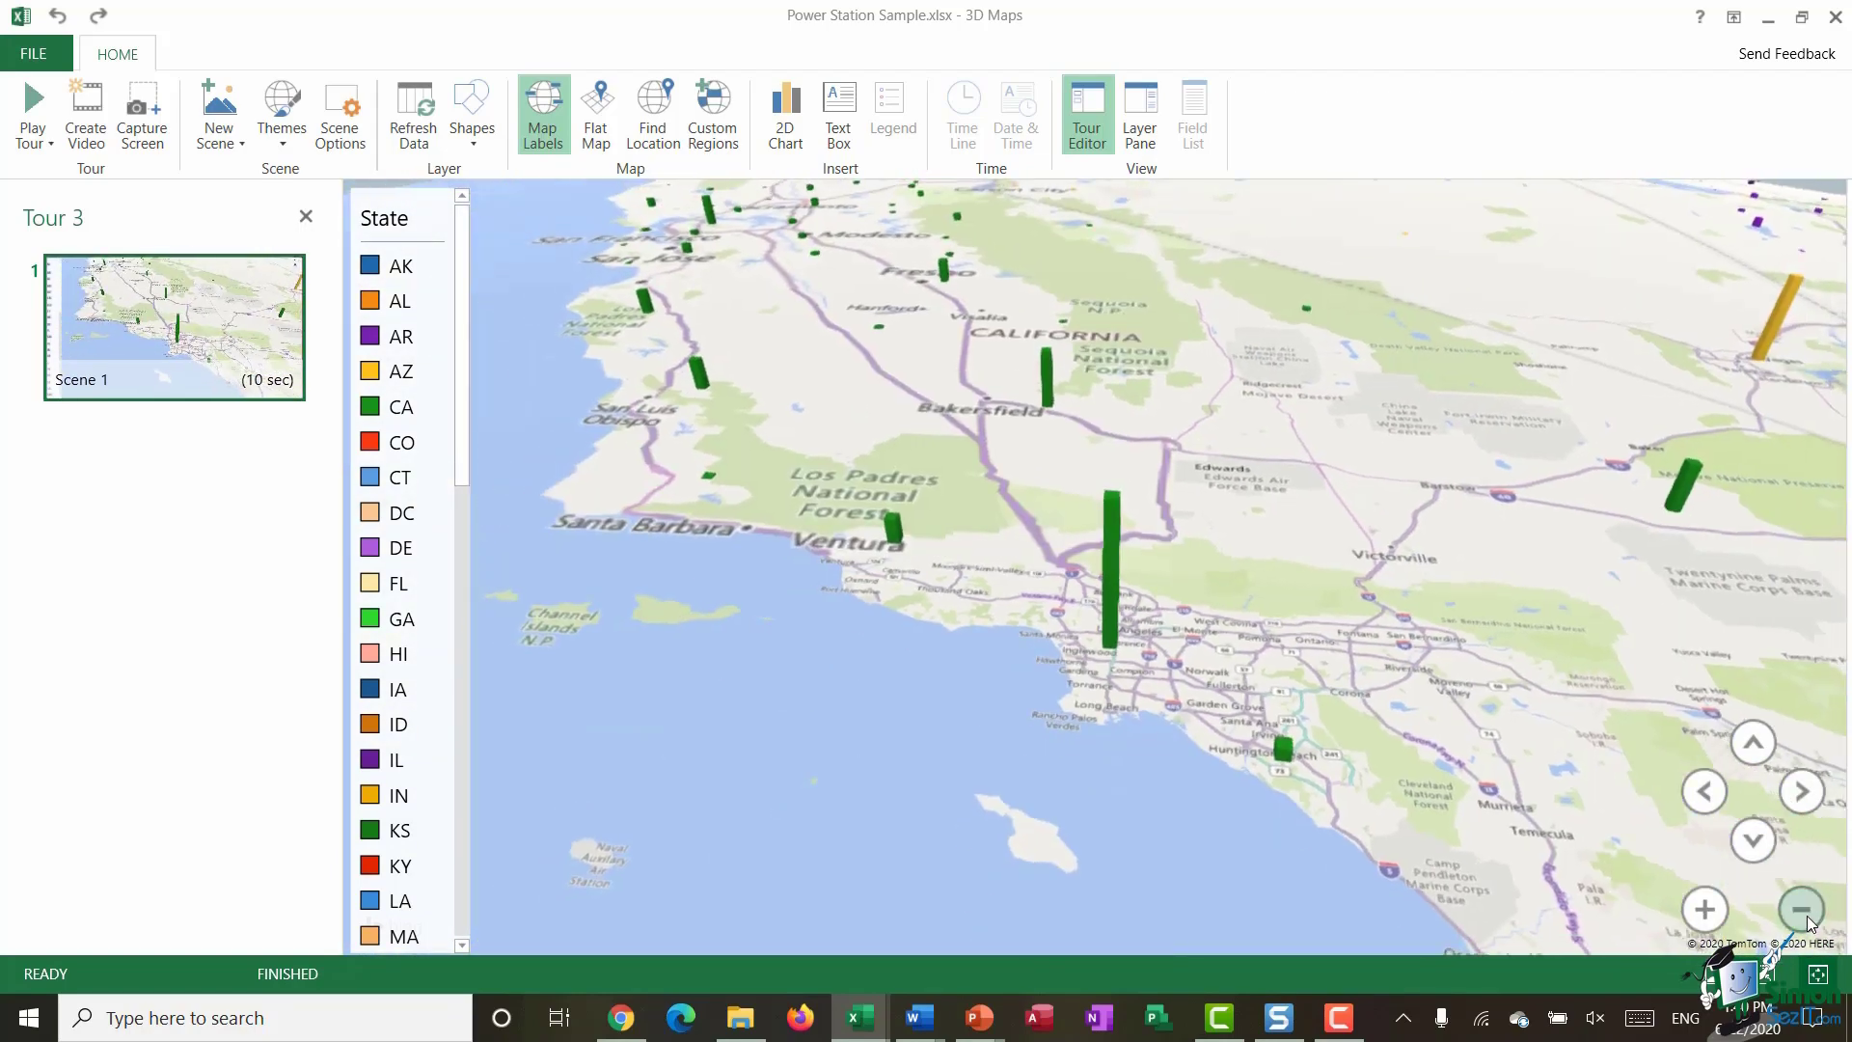
pyautogui.scroll(1, 1260, 617)
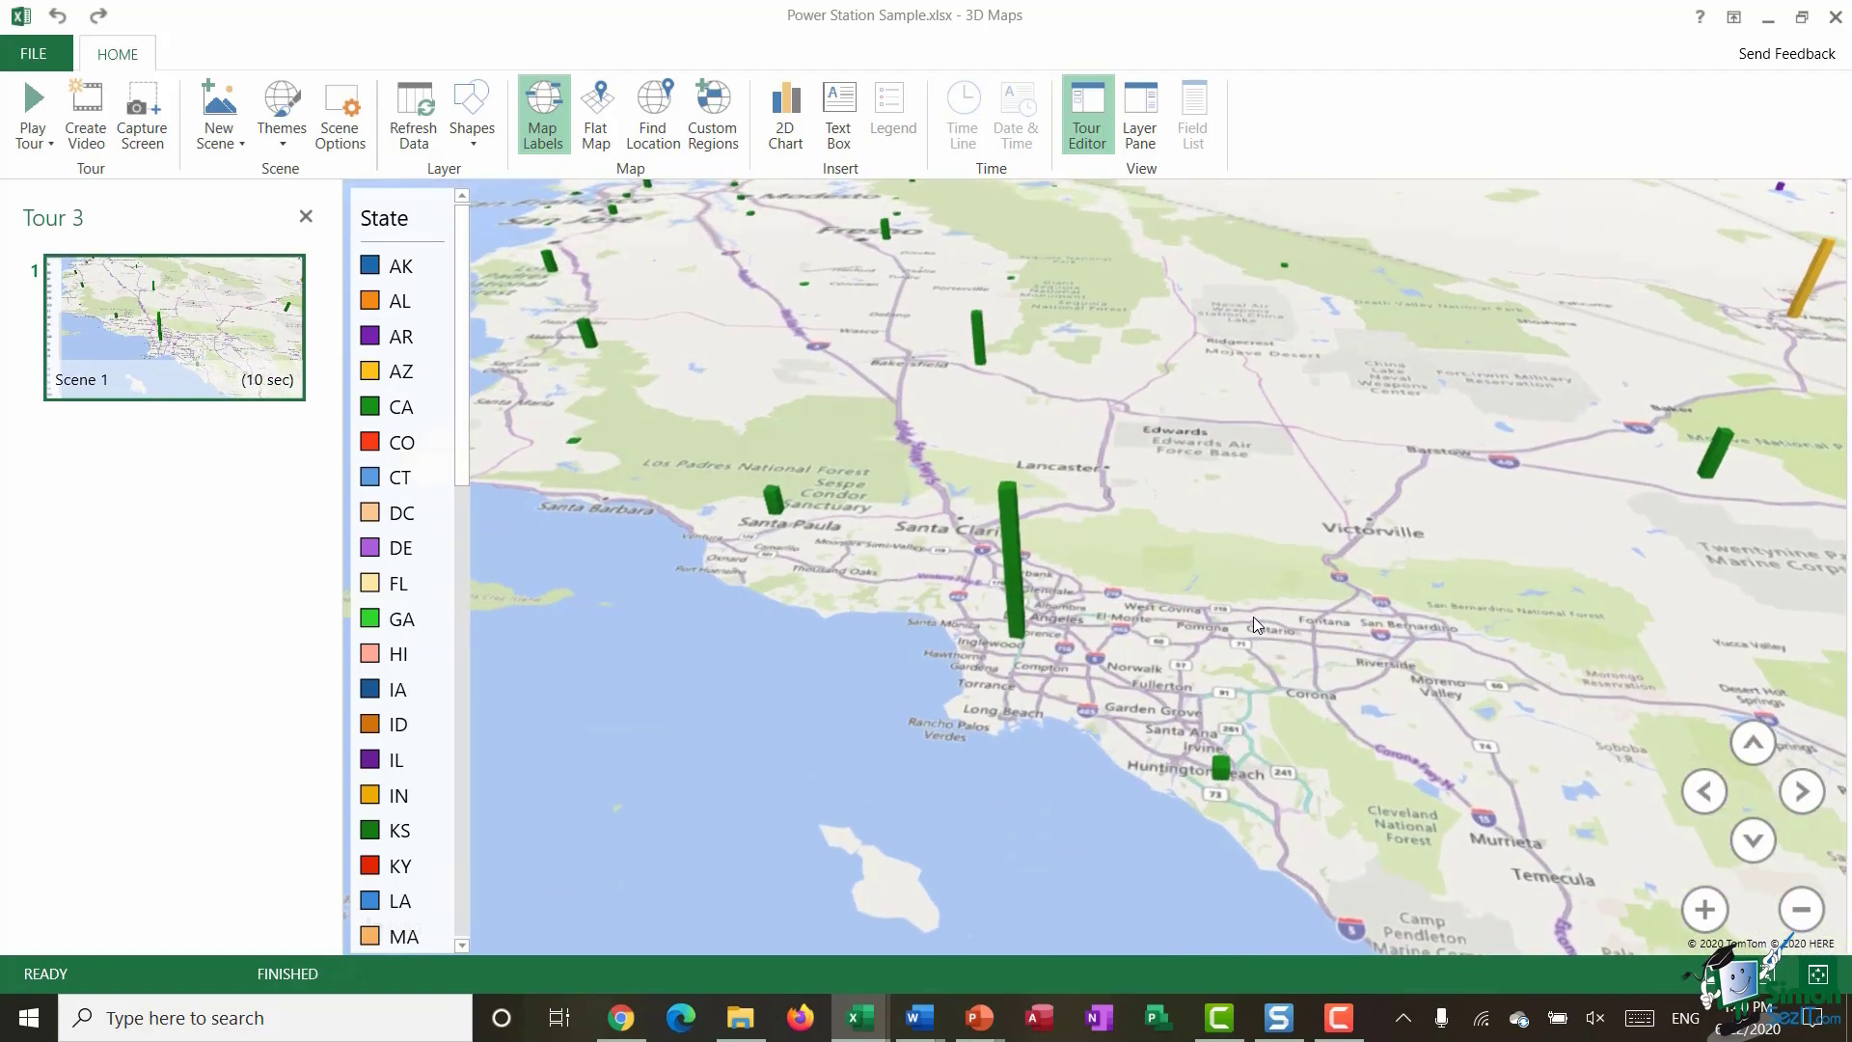
pyautogui.scroll(-2, 1258, 617)
pyautogui.scroll(2, 1258, 617)
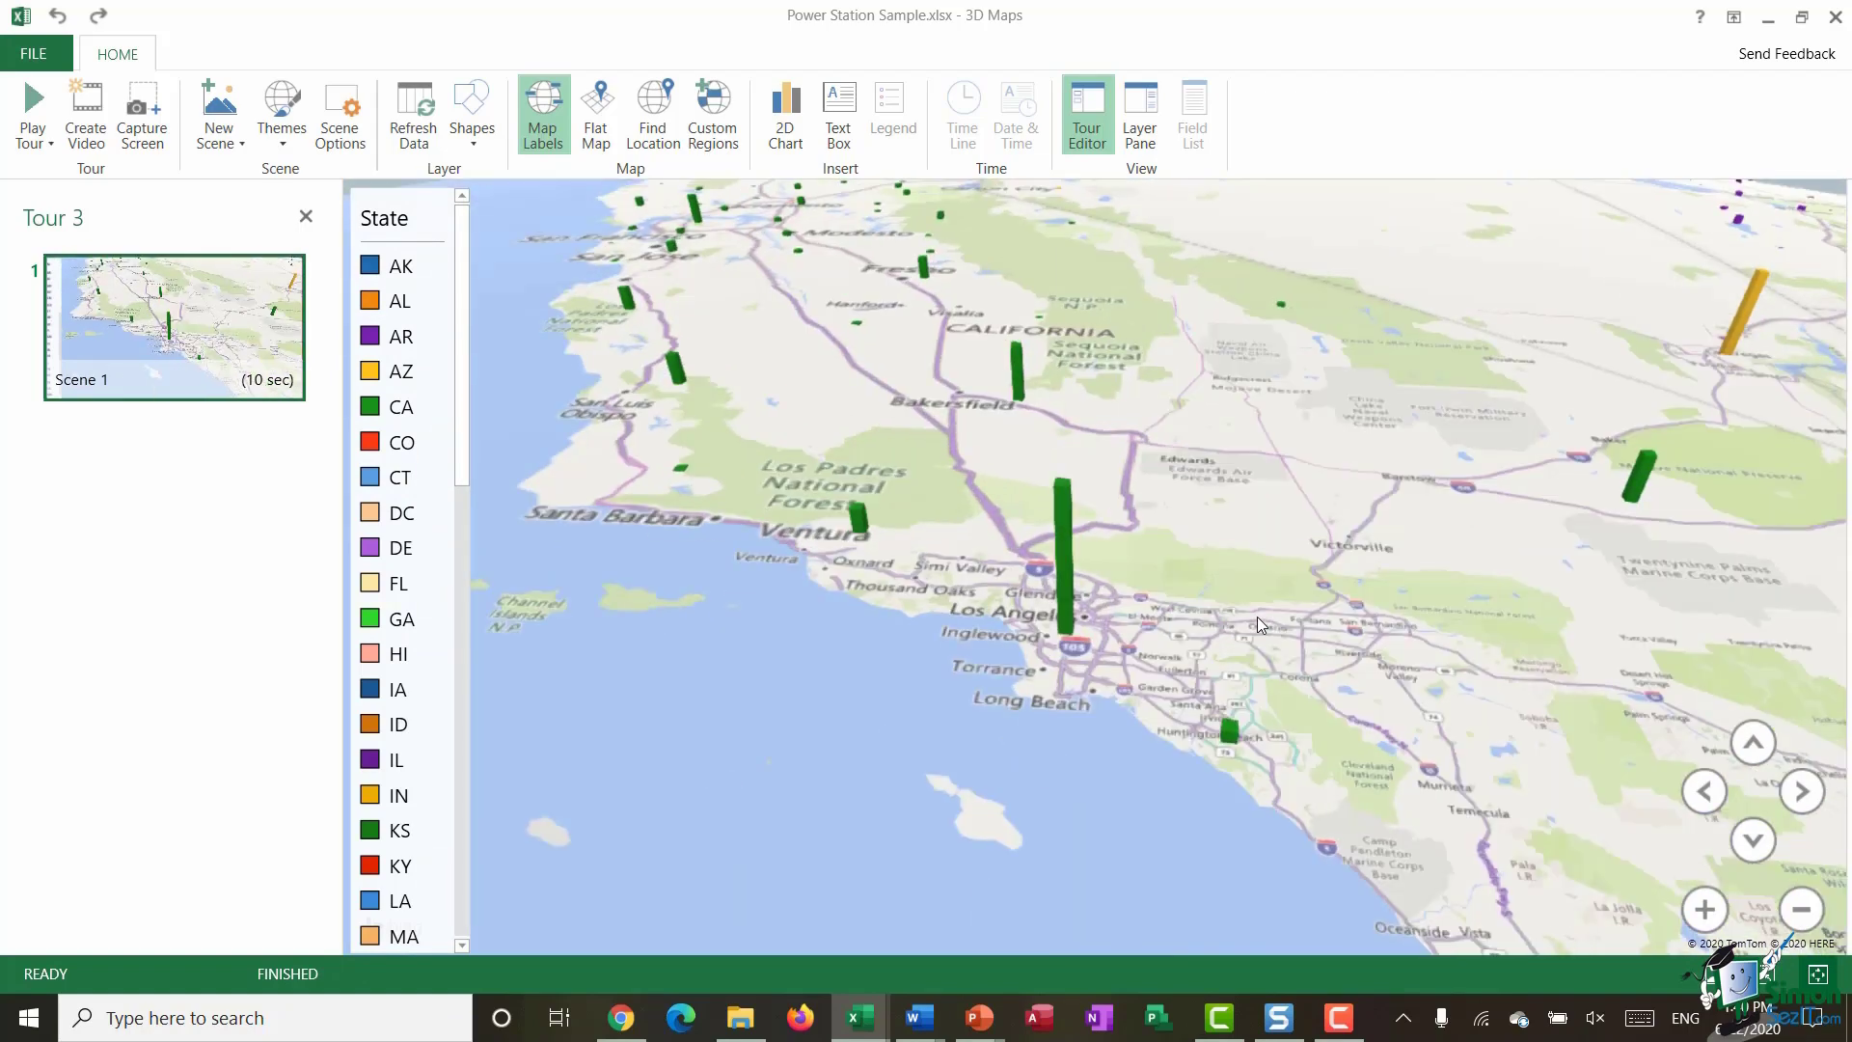
pyautogui.scroll(-4, 1258, 616)
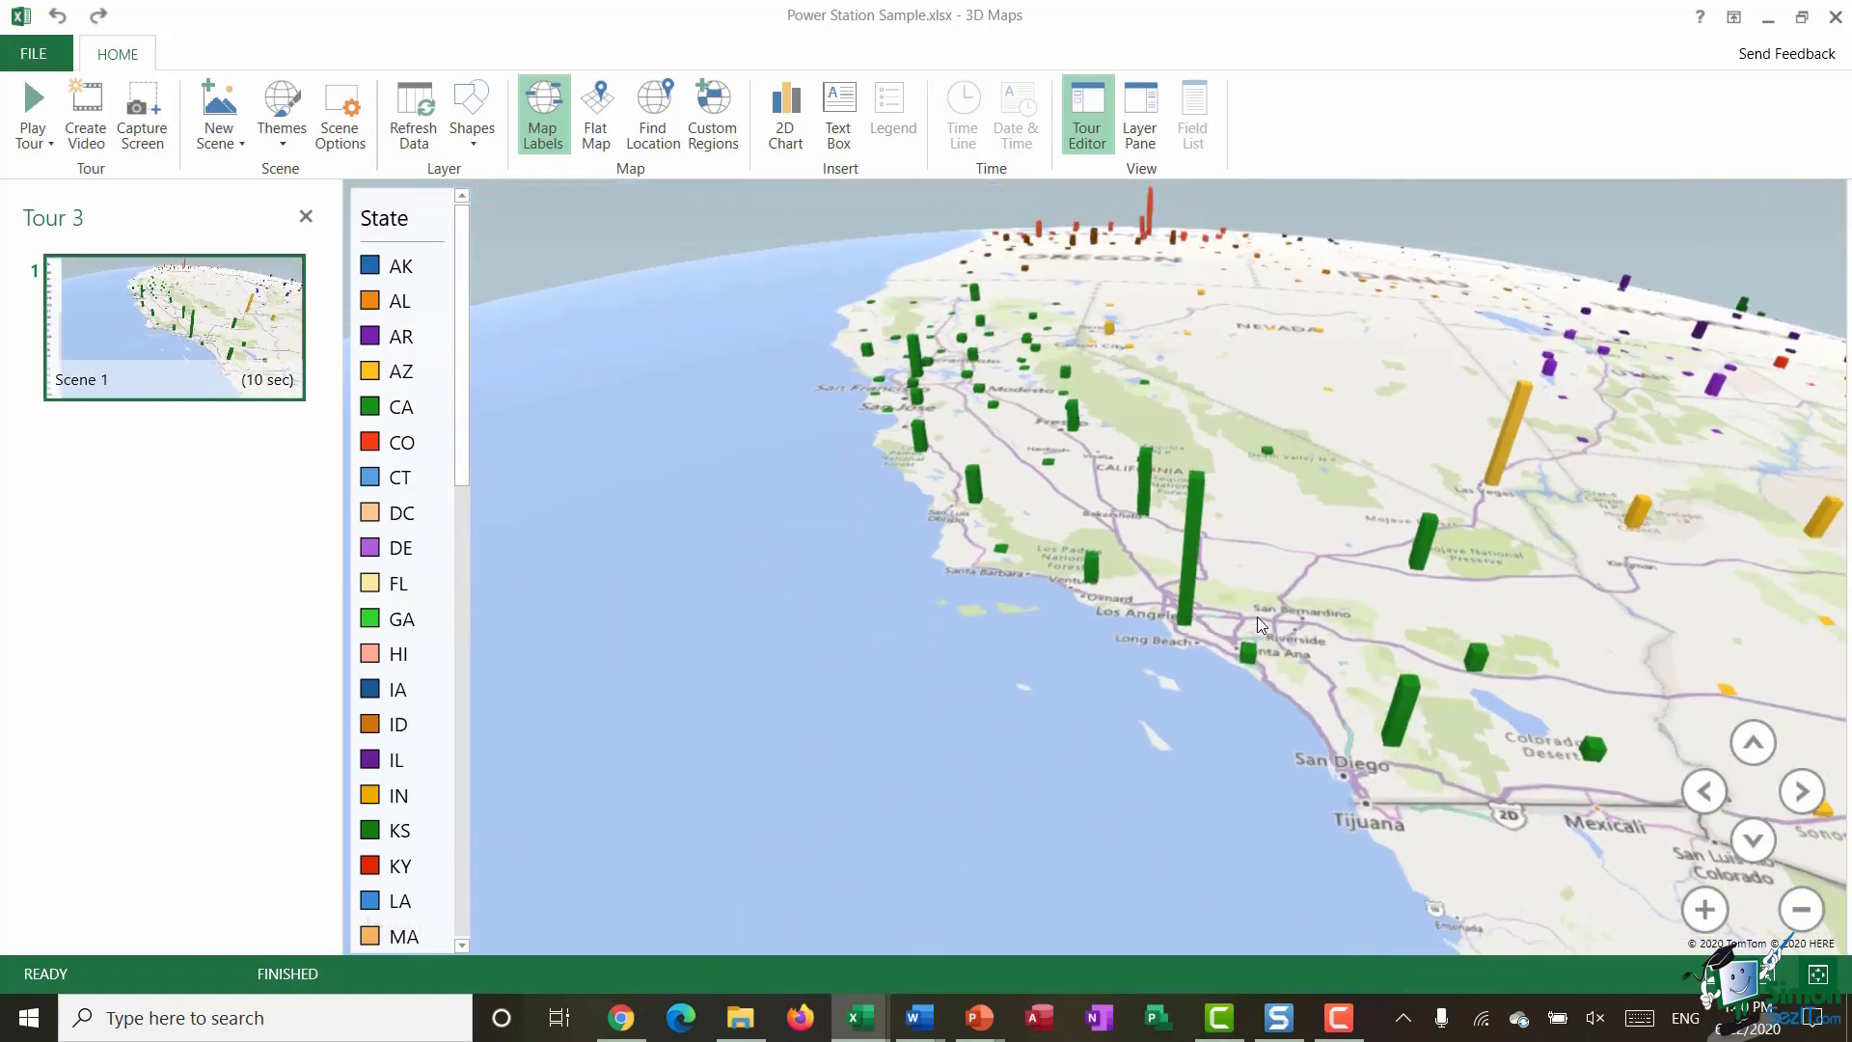
pyautogui.moveTo(1402, 622); pyautogui.dragTo(948, 671)
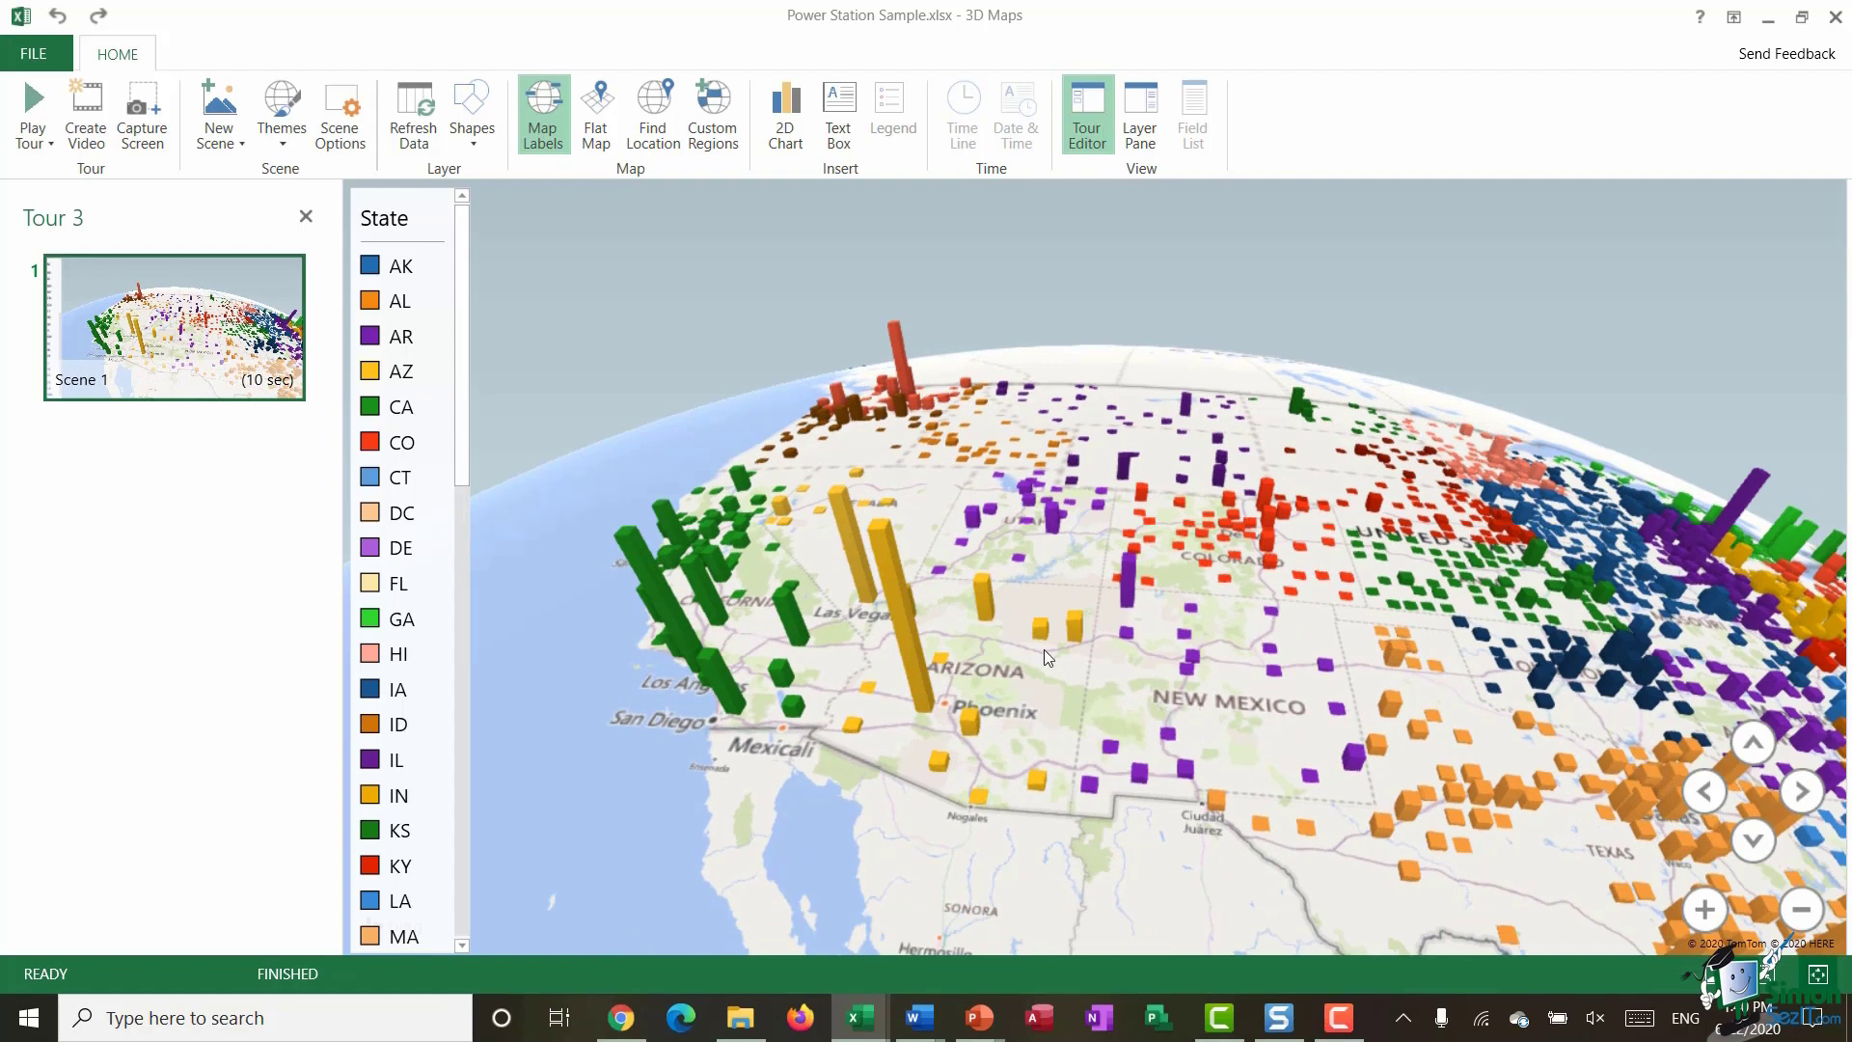
pyautogui.moveTo(1353, 666)
pyautogui.mouseDown()
pyautogui.moveTo(1236, 663)
pyautogui.moveTo(1364, 653)
pyautogui.moveTo(1324, 650)
pyautogui.mouseUp()
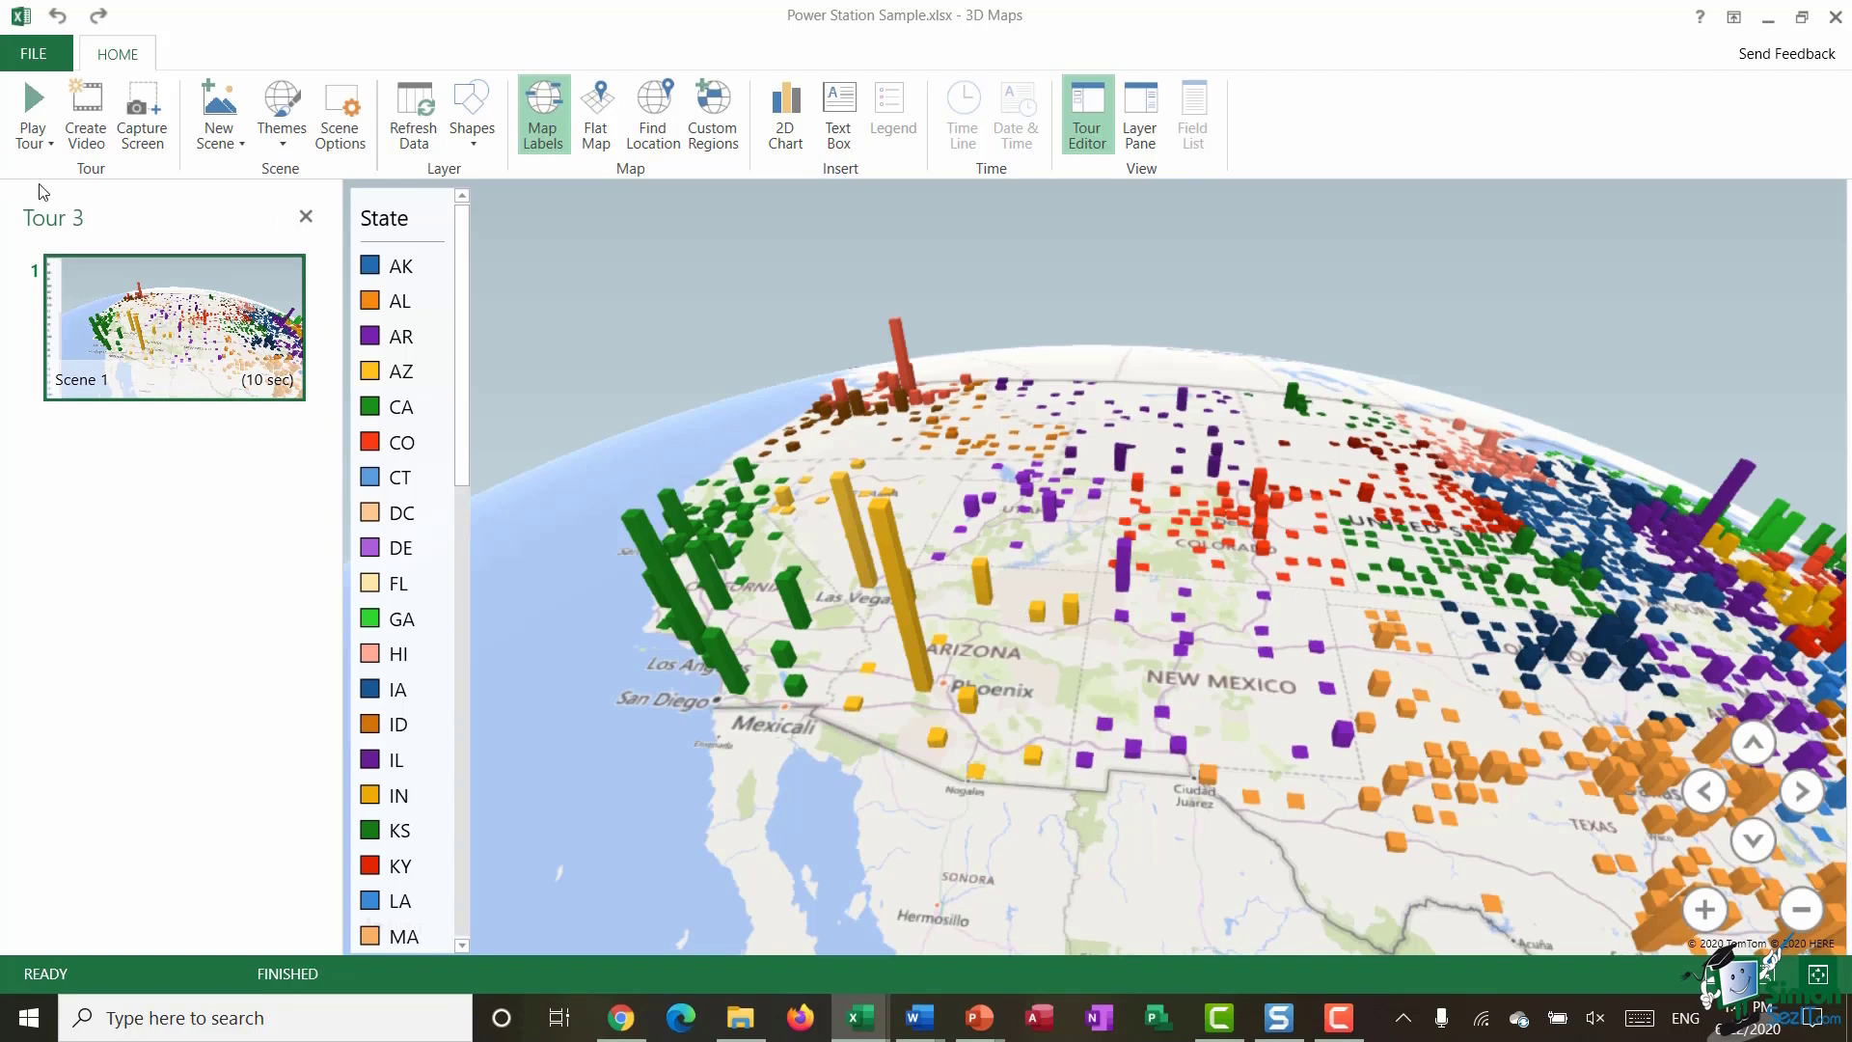
# Step: Rename the tour as Power Stations
pyautogui.click(59, 225)
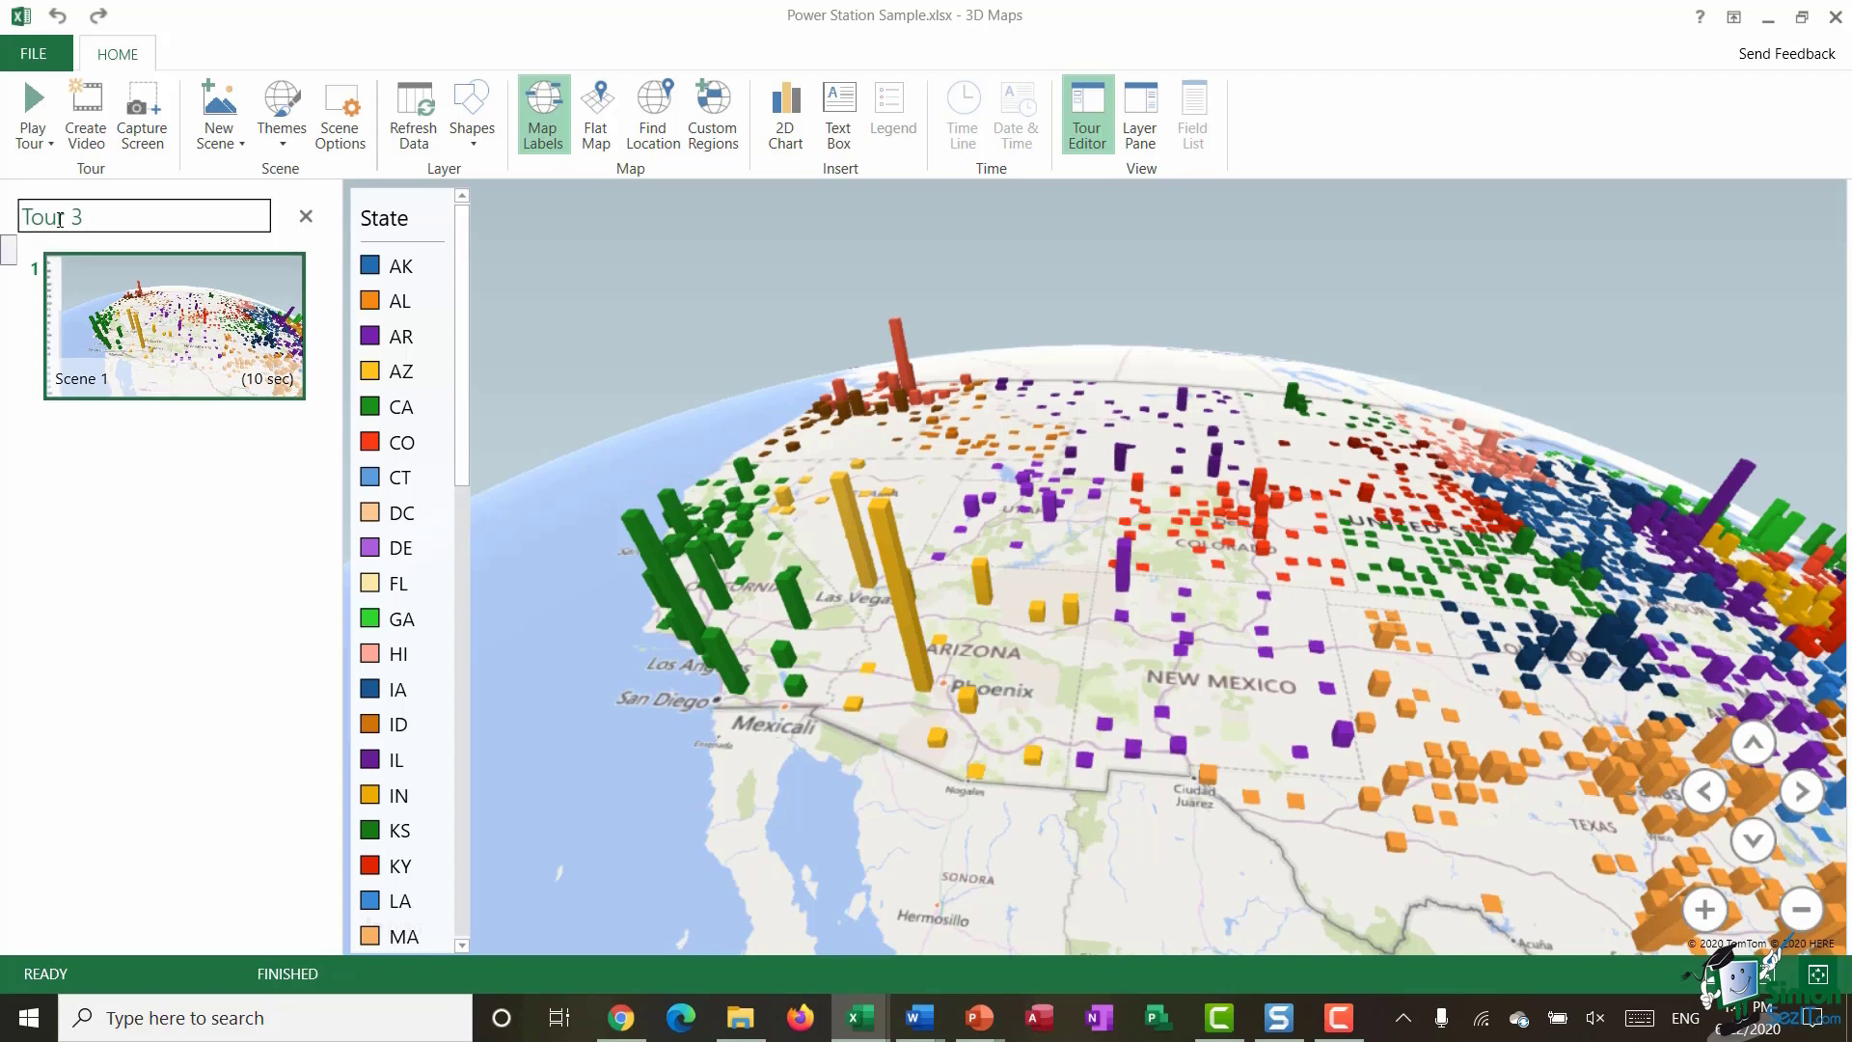
pyautogui.moveTo(92, 218); pyautogui.dragTo(3, 222)
pyautogui.moveTo(251, 396)
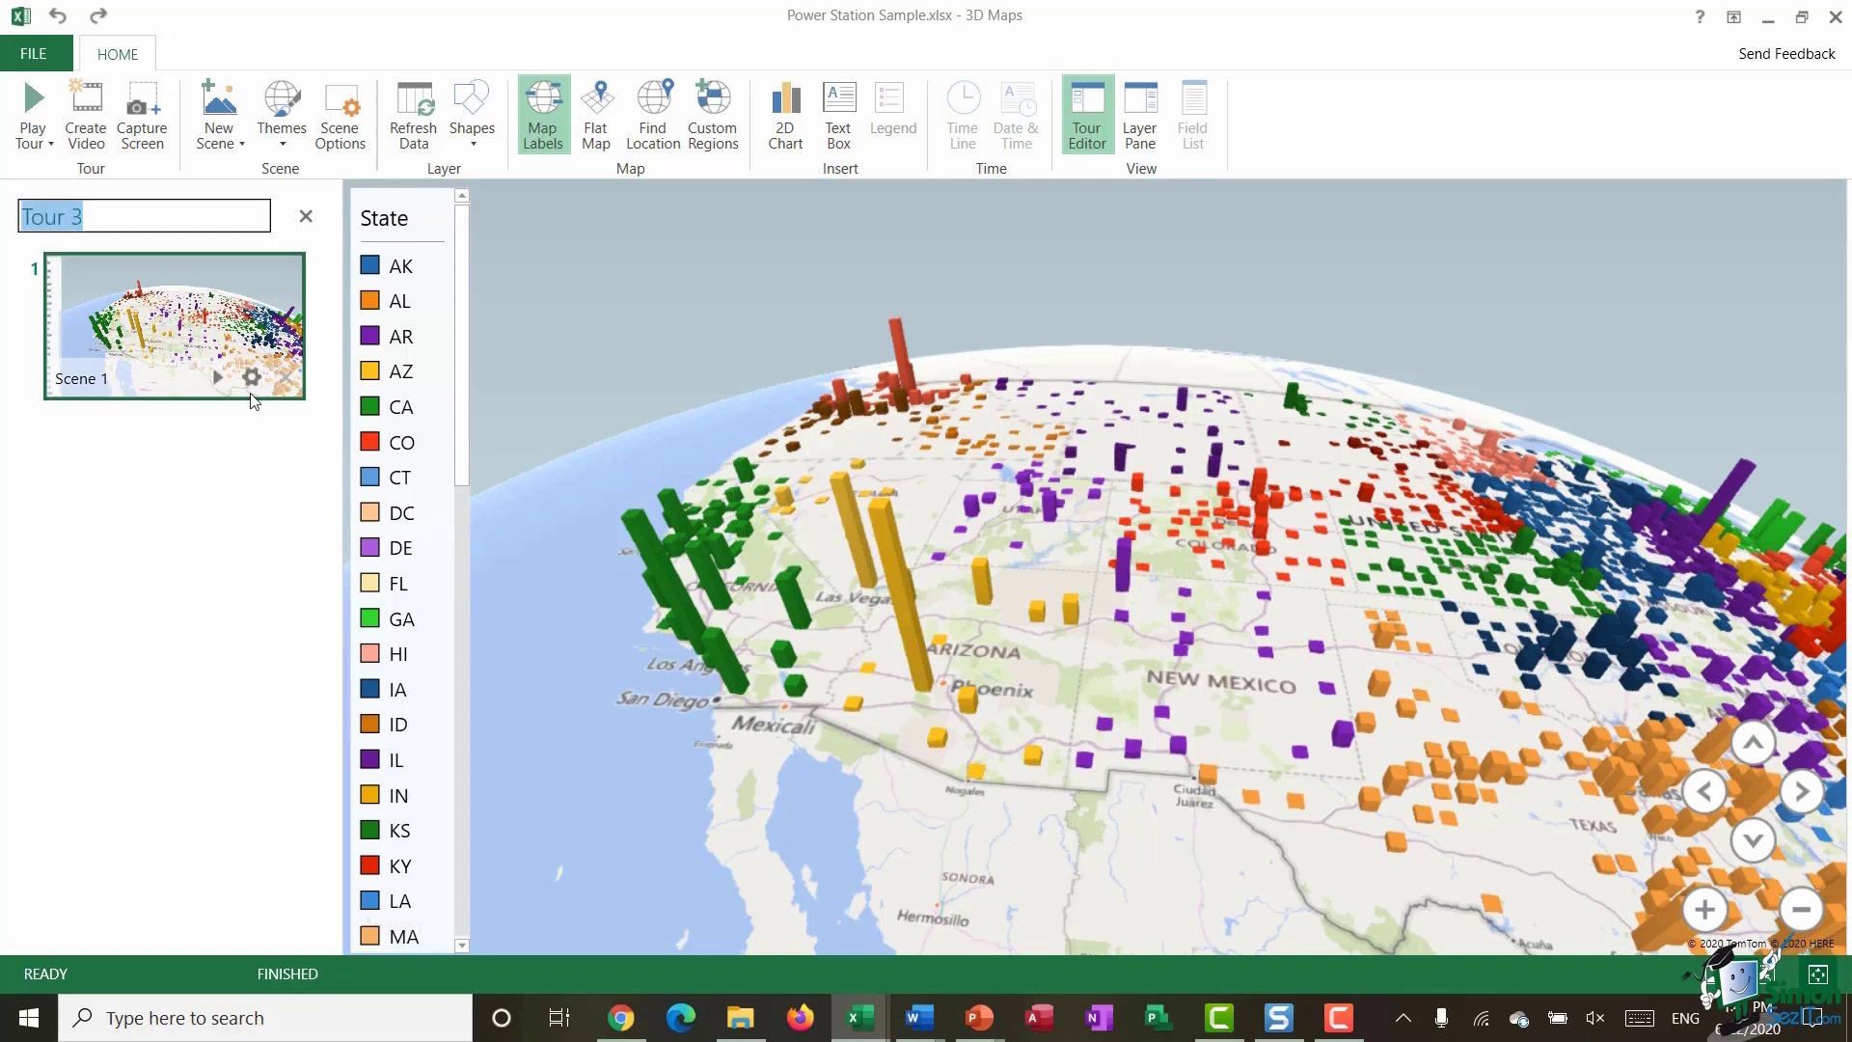
pyautogui.write('Power')
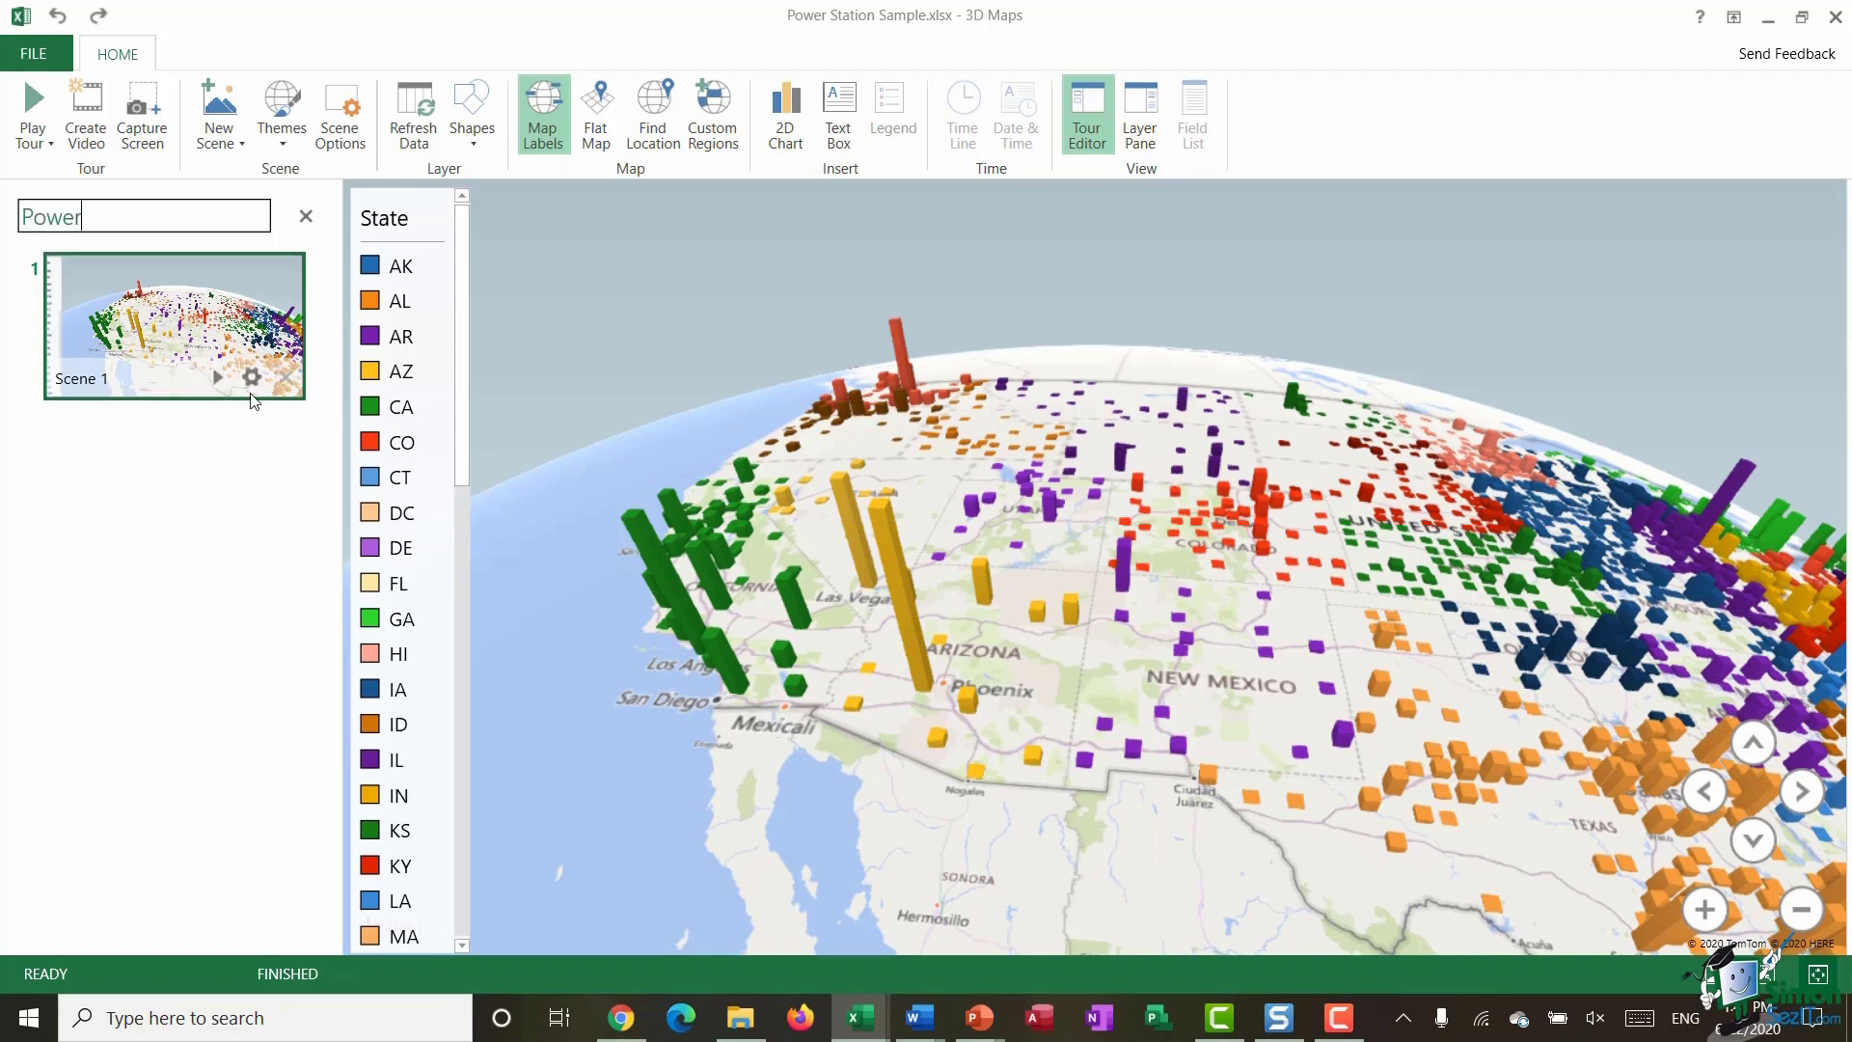
pyautogui.write(' Stations')
pyautogui.press('Return')
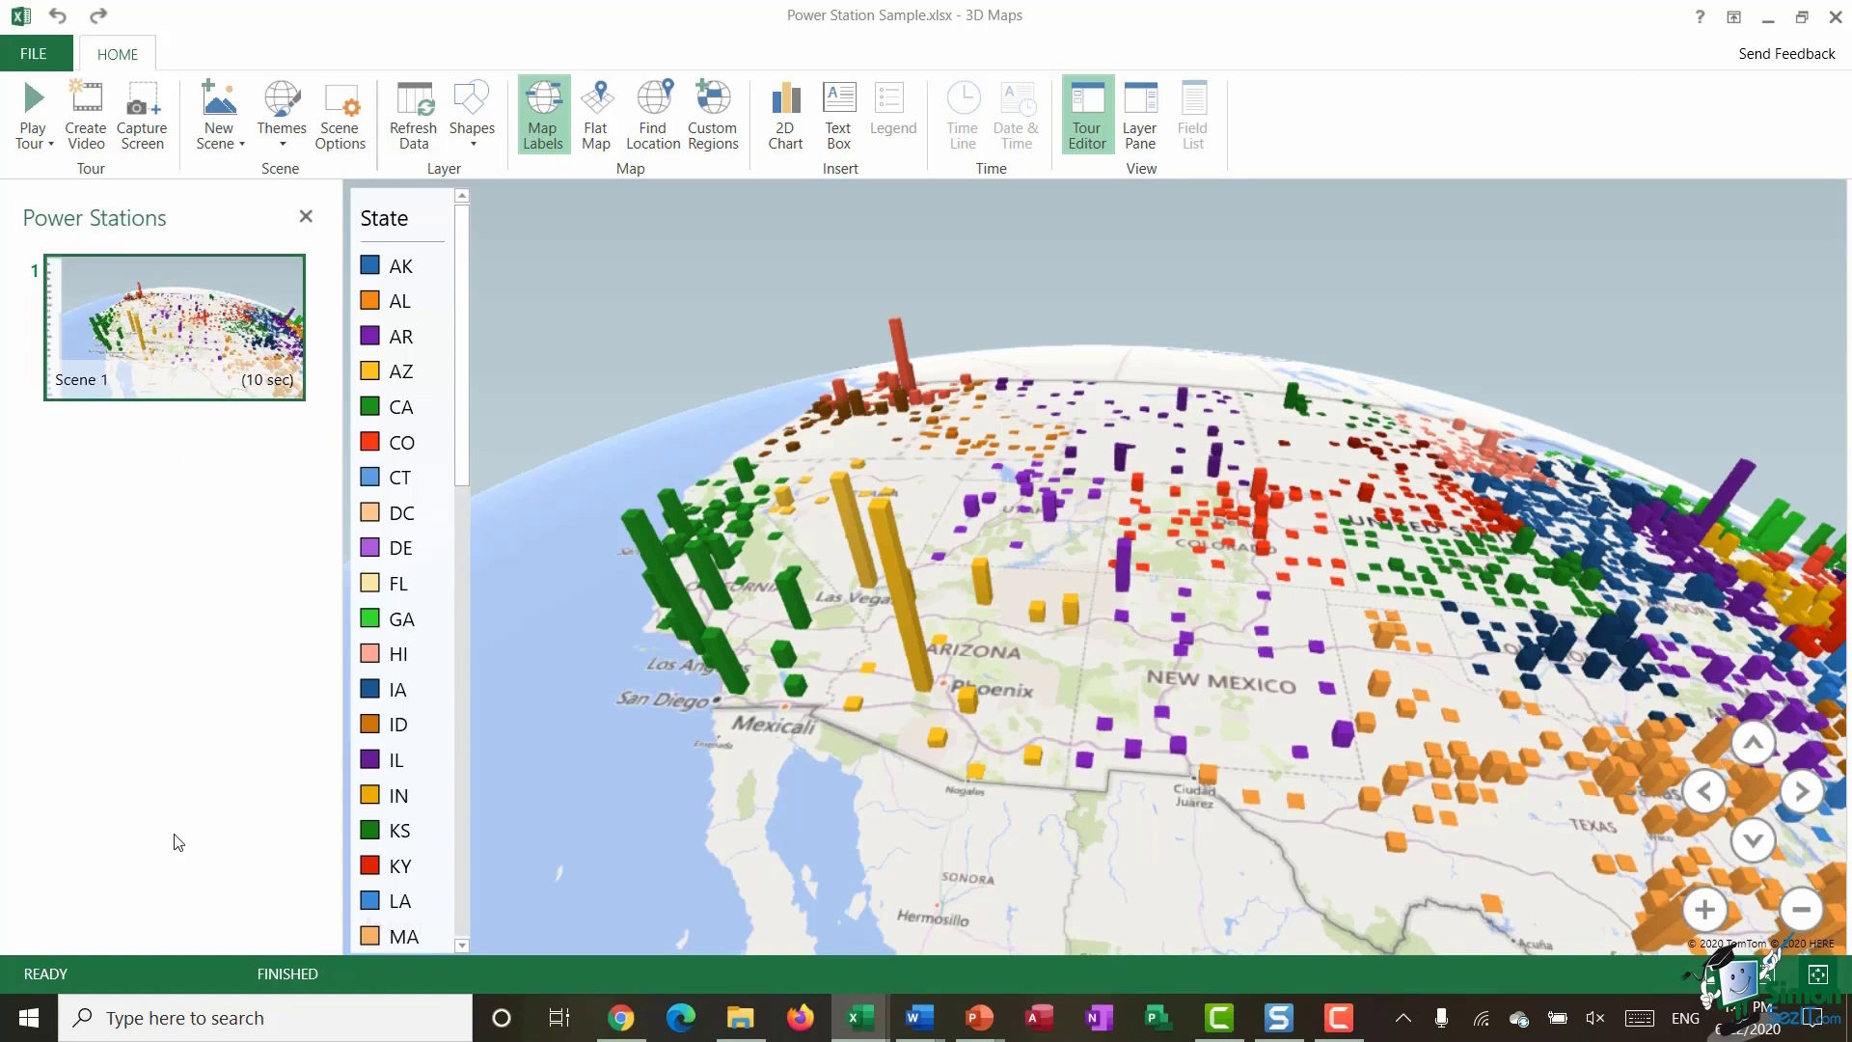
# Step: Shift the map toward Texas and switch the first scene from the globe to a flat map
pyautogui.moveTo(48, 354)
pyautogui.moveTo(1329, 582); pyautogui.dragTo(1168, 535)
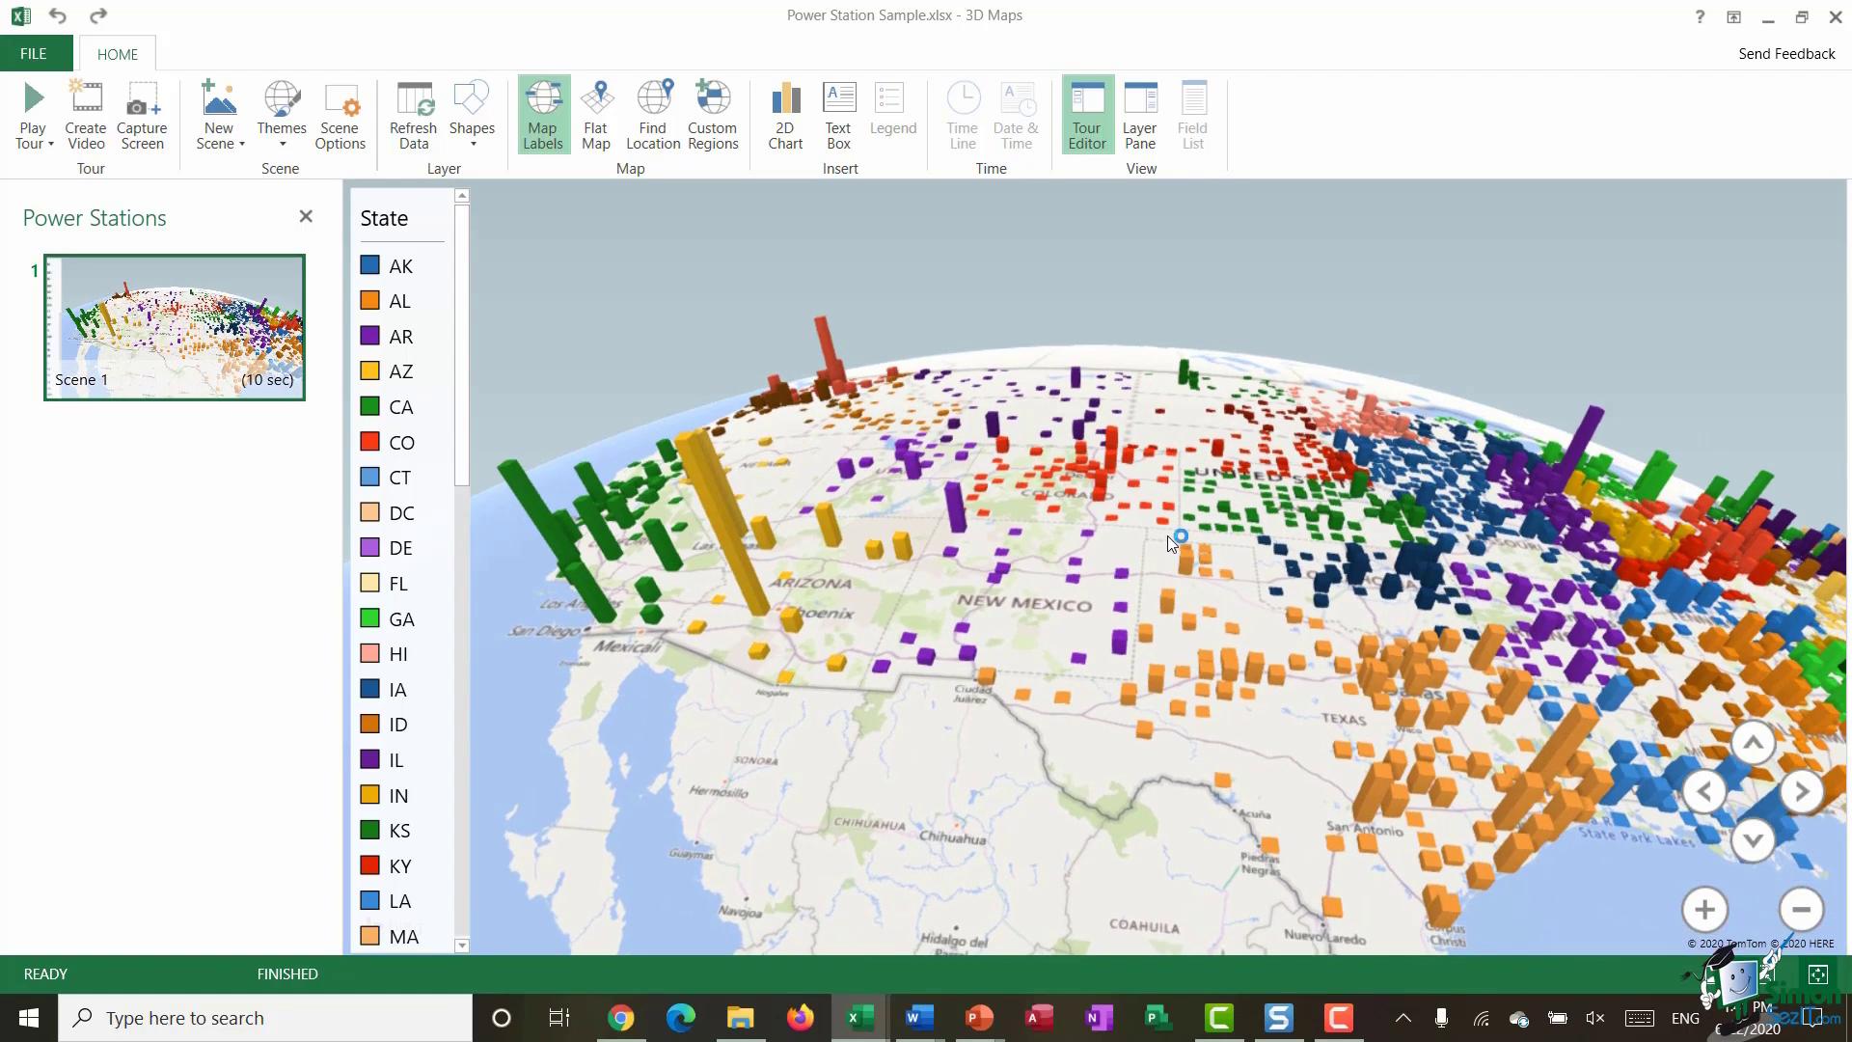
pyautogui.moveTo(1322, 625)
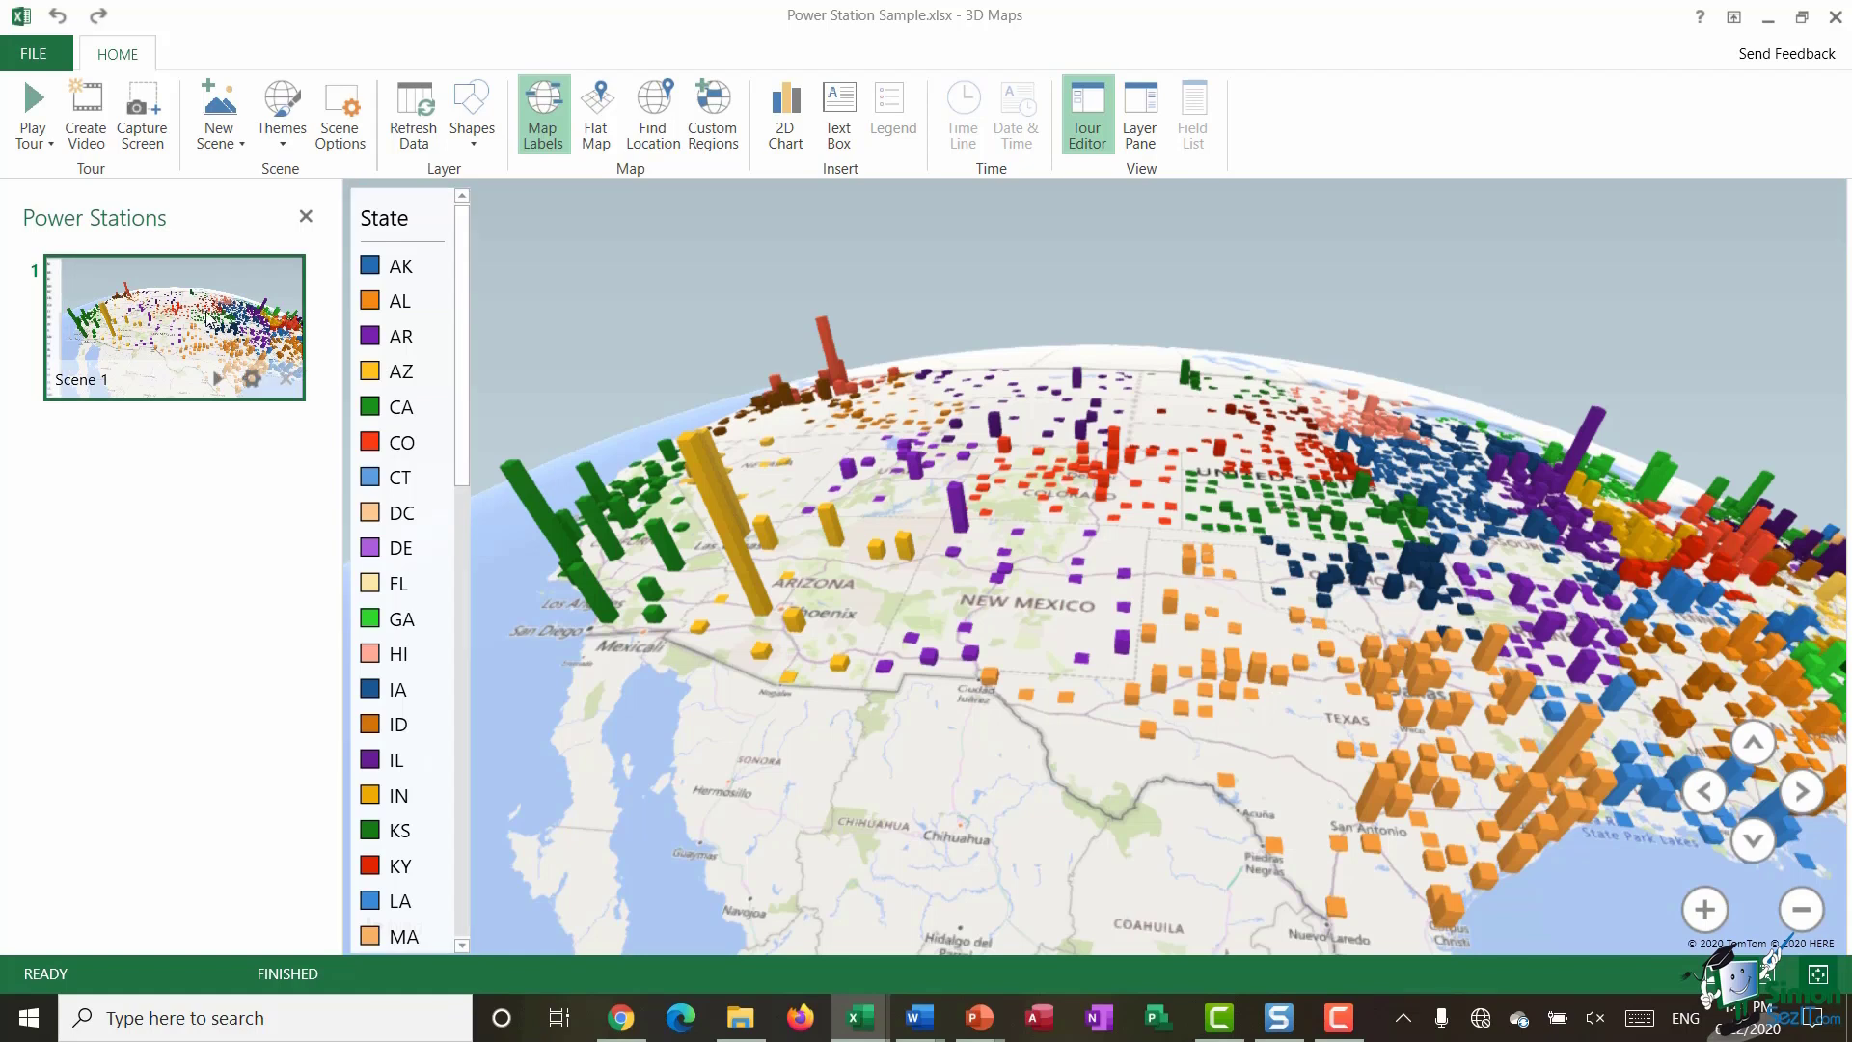
pyautogui.moveTo(188, 297)
pyautogui.click(599, 124)
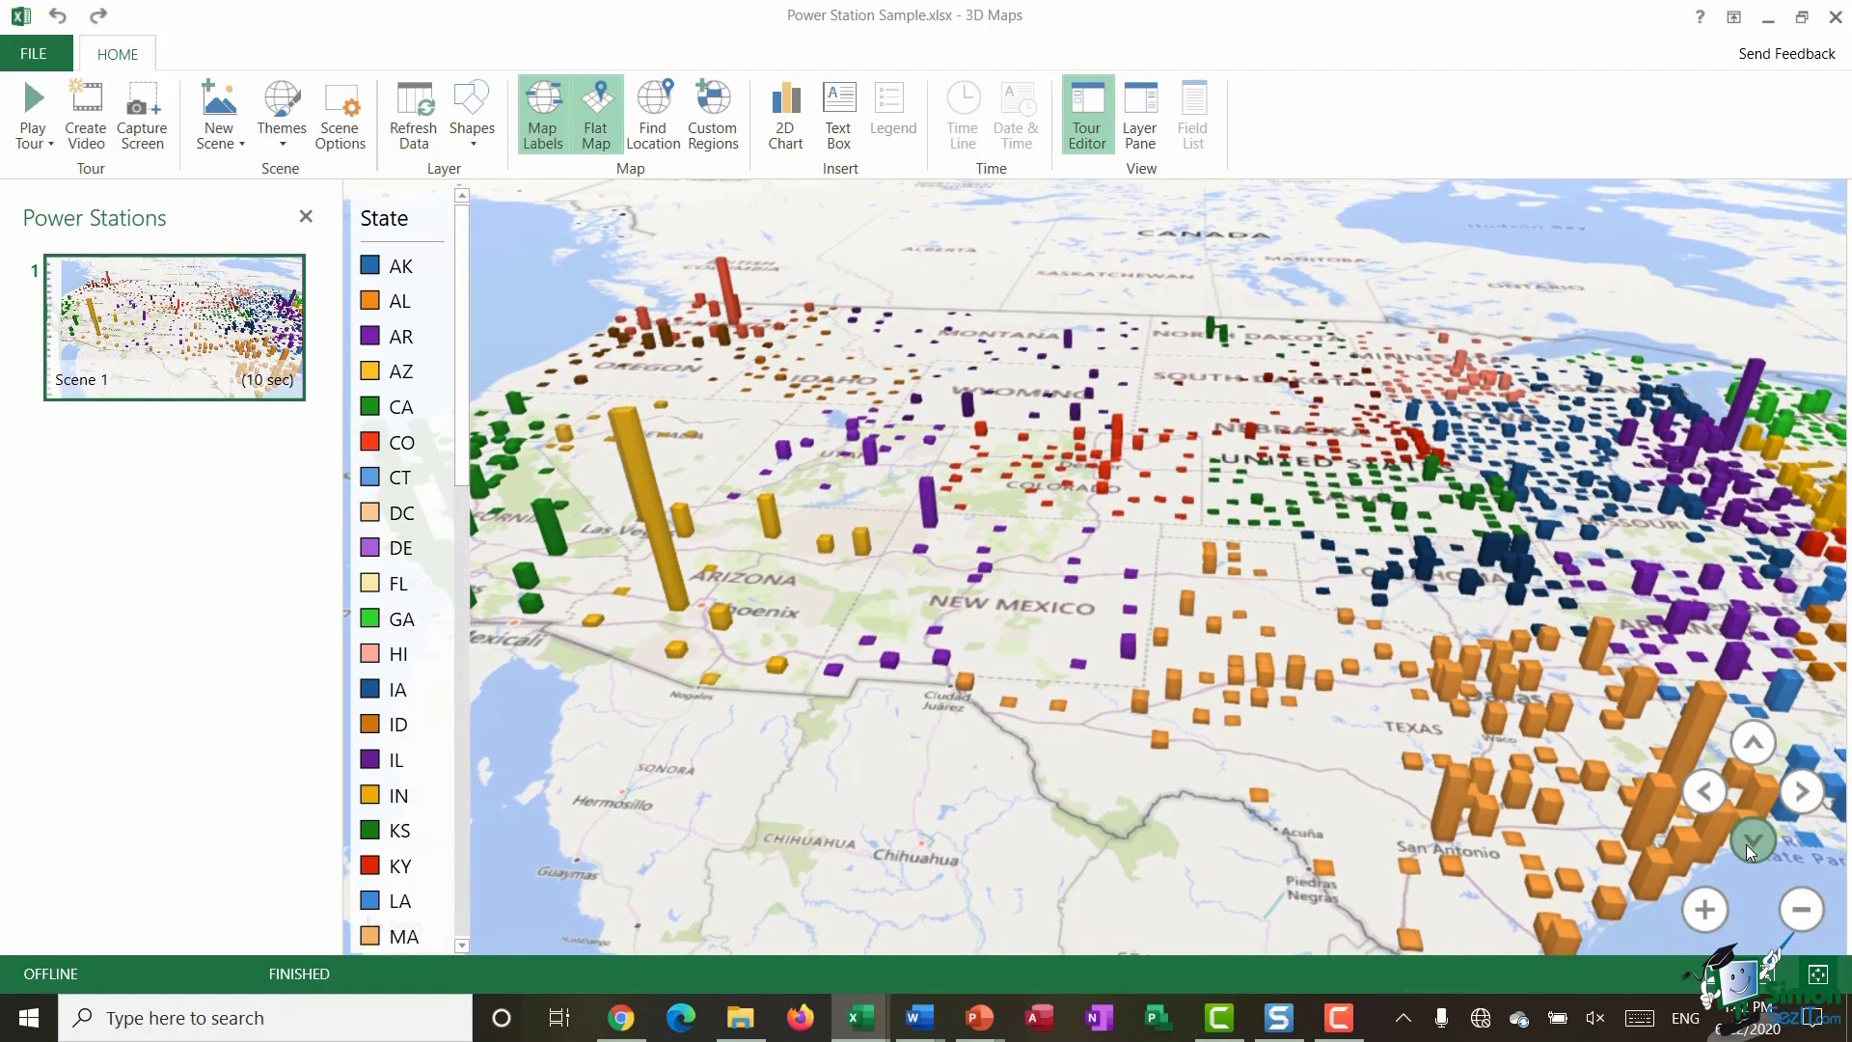
# Step: Frame the United States in the first scene from almost straight above, with the West Coast through the East Coast in view
pyautogui.click(1754, 745)
pyautogui.click(1756, 750)
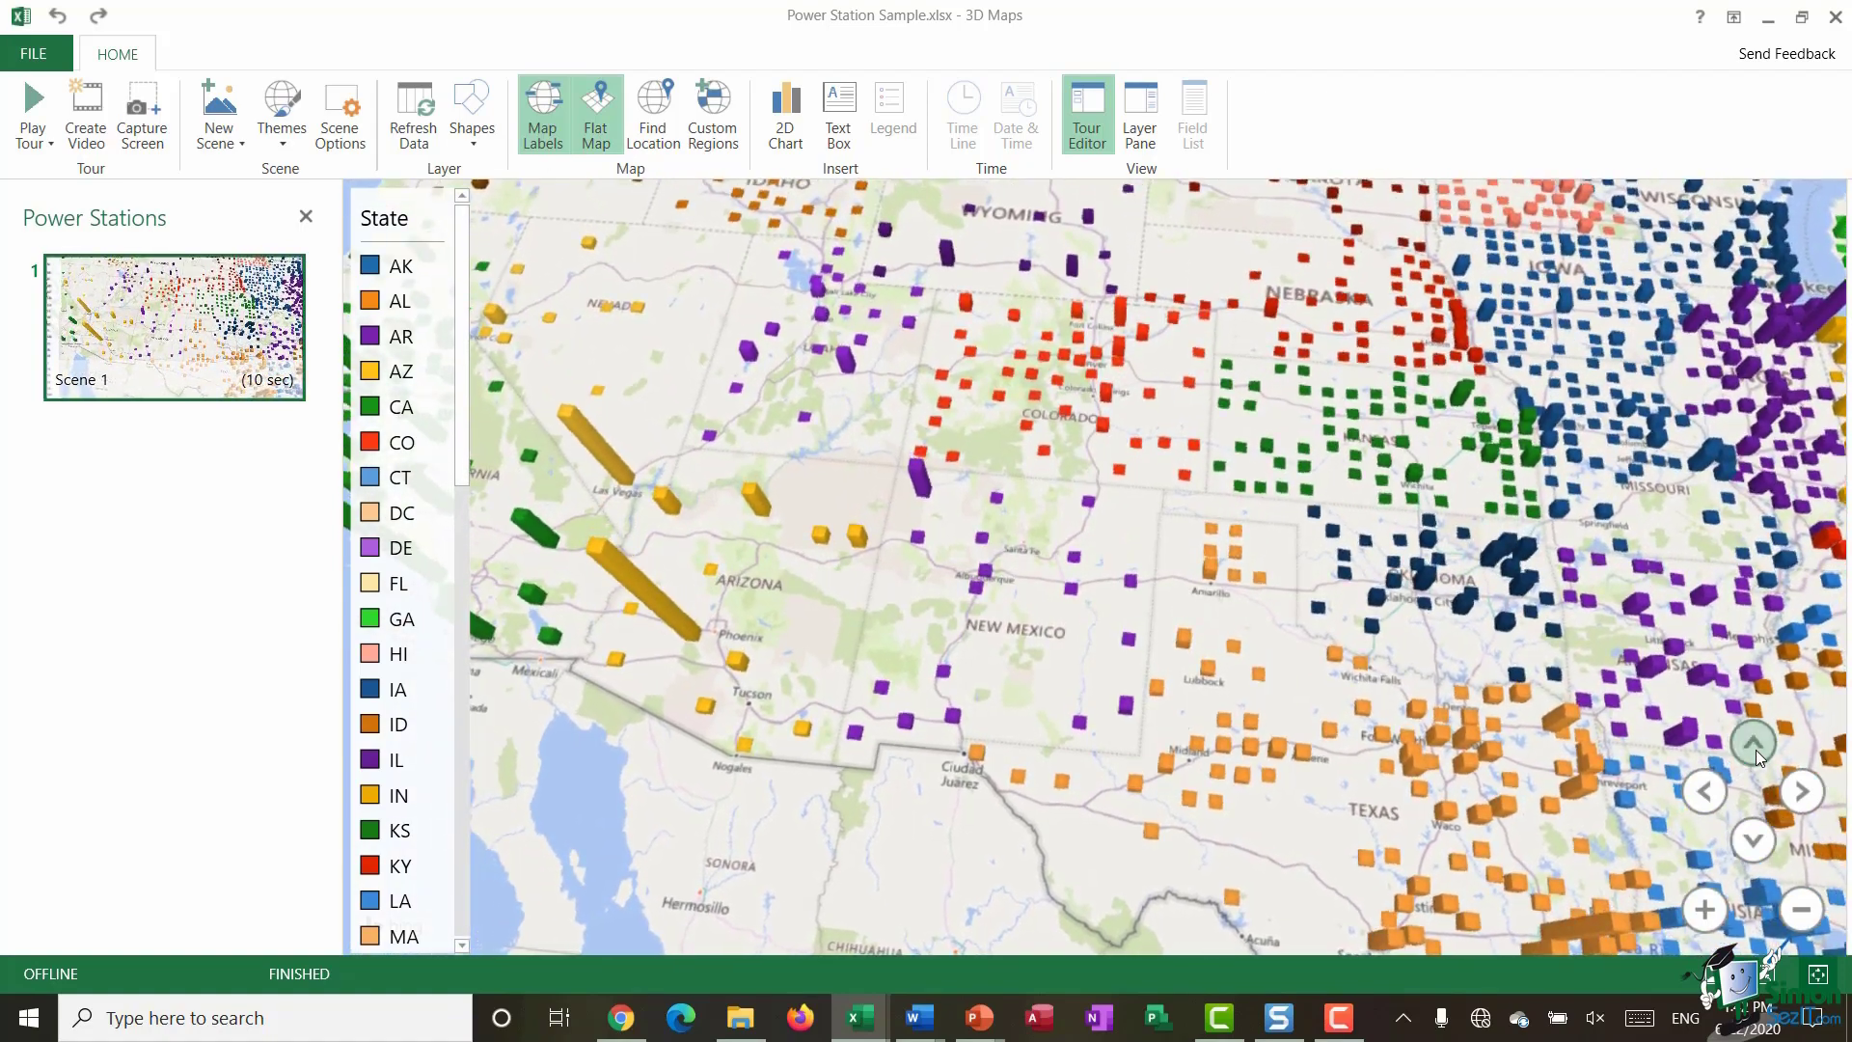
pyautogui.click(1756, 750)
pyautogui.click(1756, 750)
pyautogui.click(1802, 914)
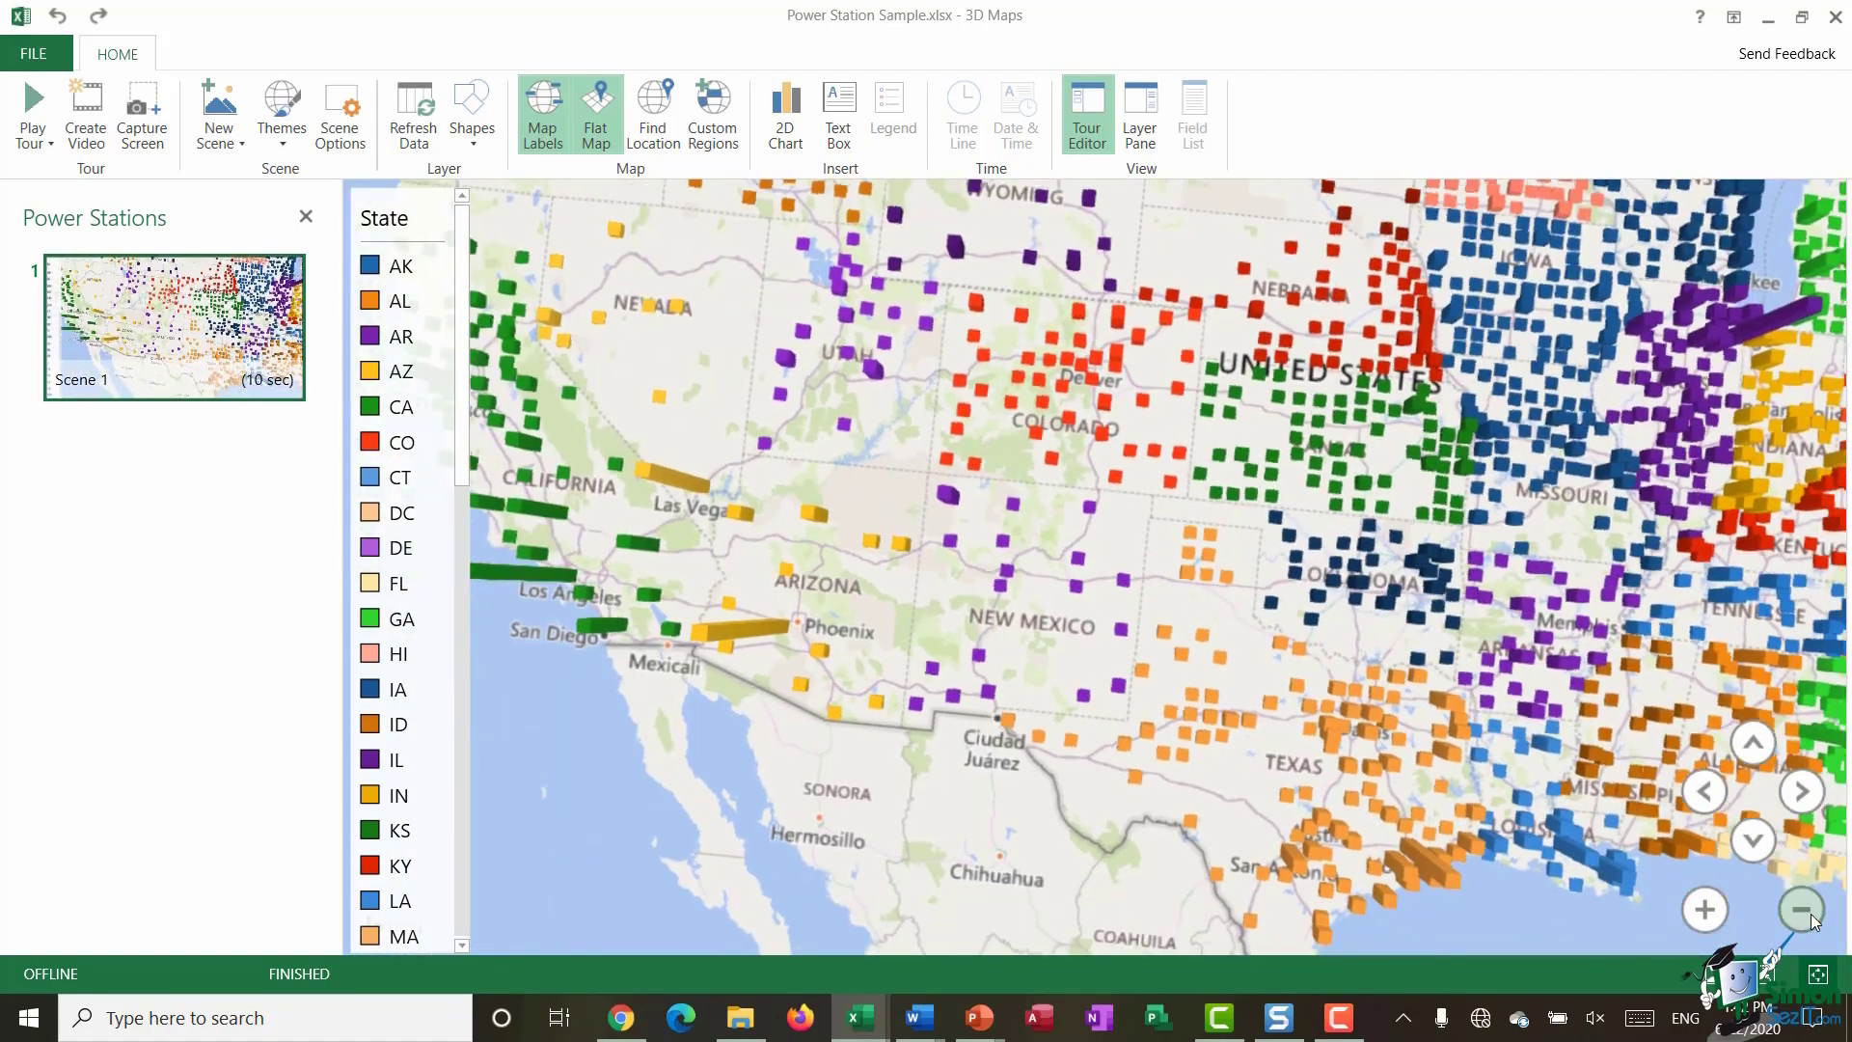
pyautogui.click(1802, 914)
pyautogui.click(1802, 915)
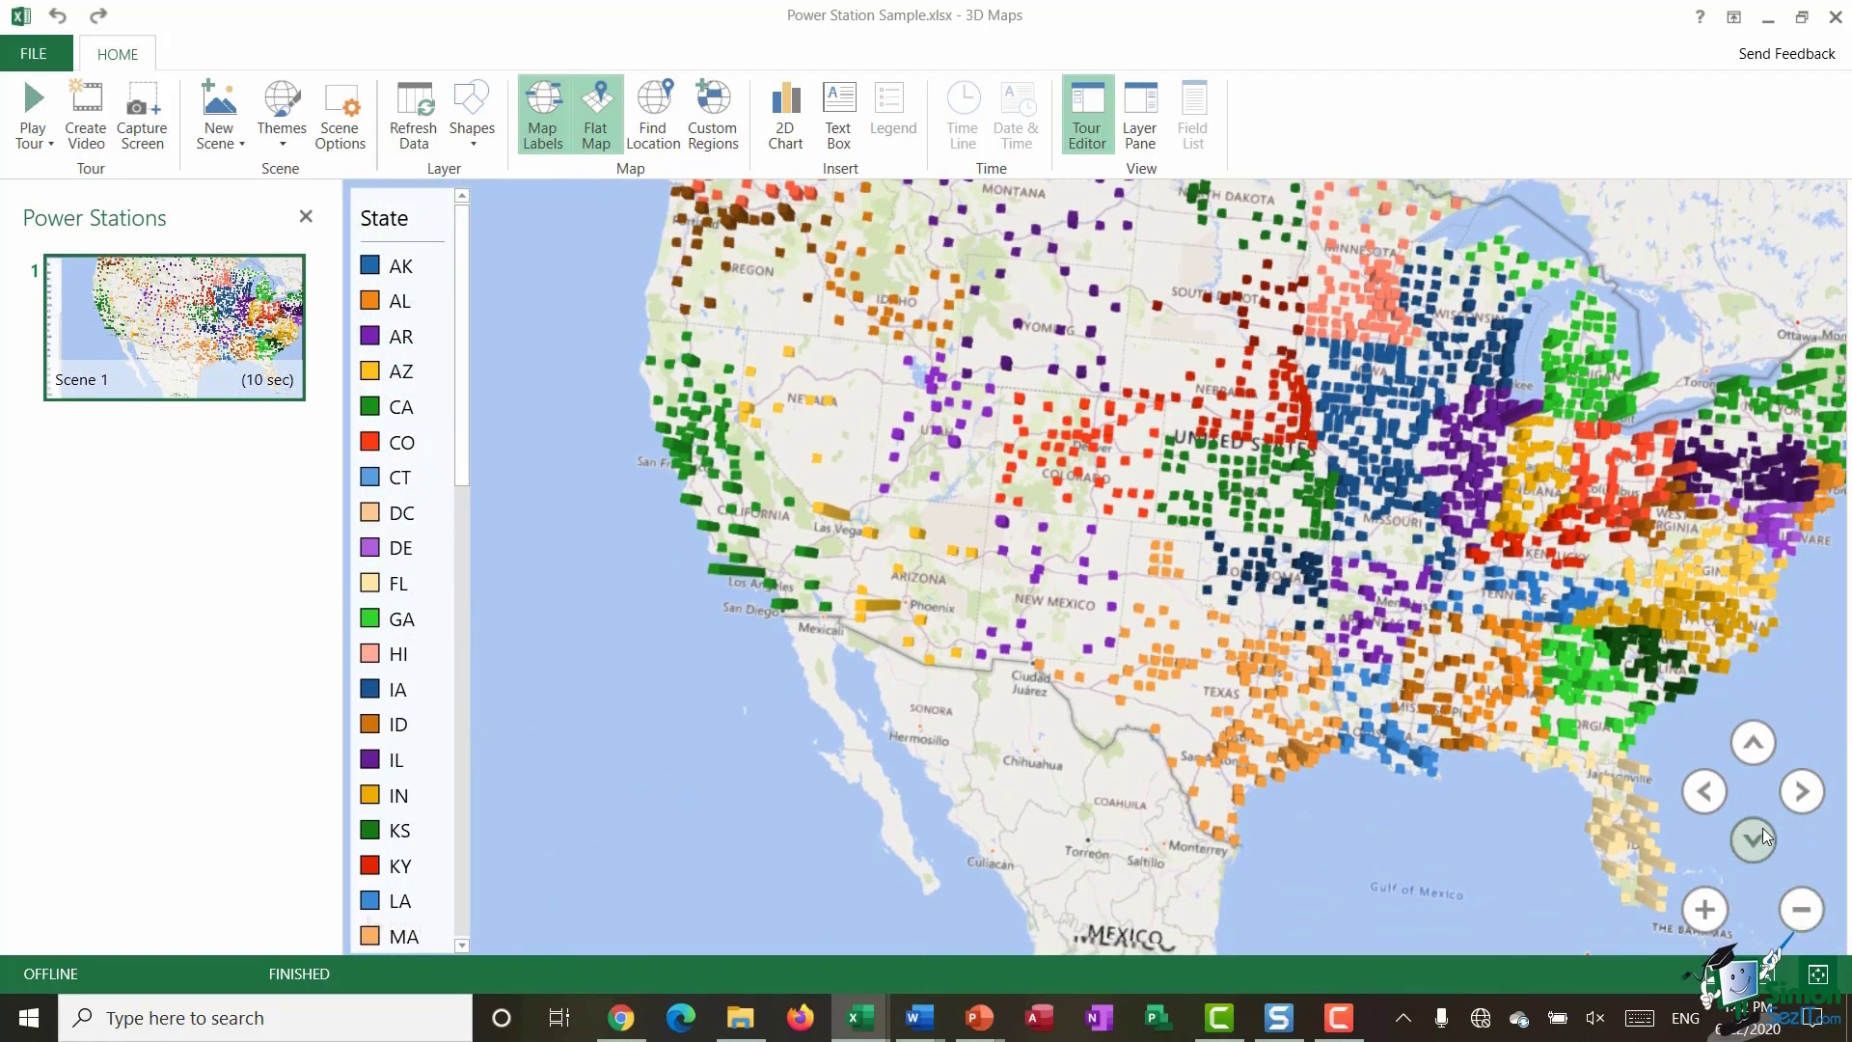
pyautogui.moveTo(1196, 600); pyautogui.dragTo(1130, 716)
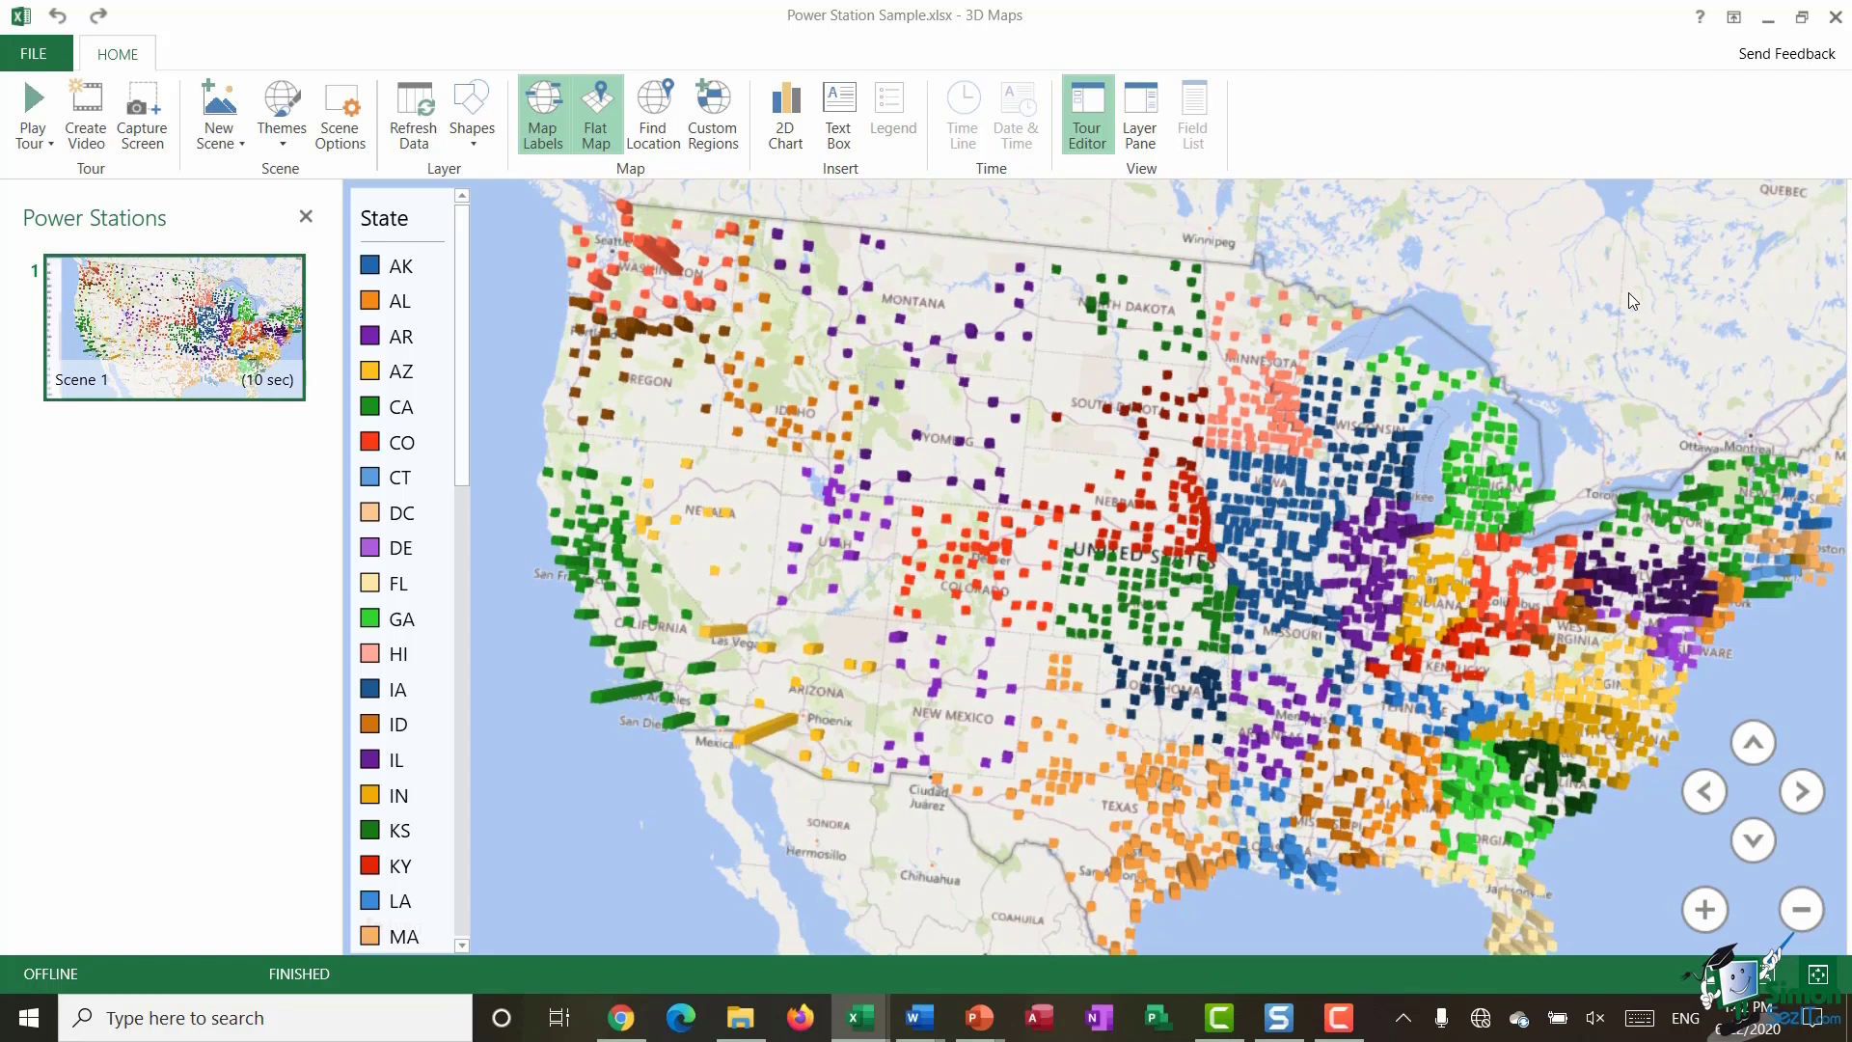
# Step: Add a second scene to the Power Stations tour
pyautogui.moveTo(198, 367)
pyautogui.click(223, 102)
pyautogui.moveTo(237, 513)
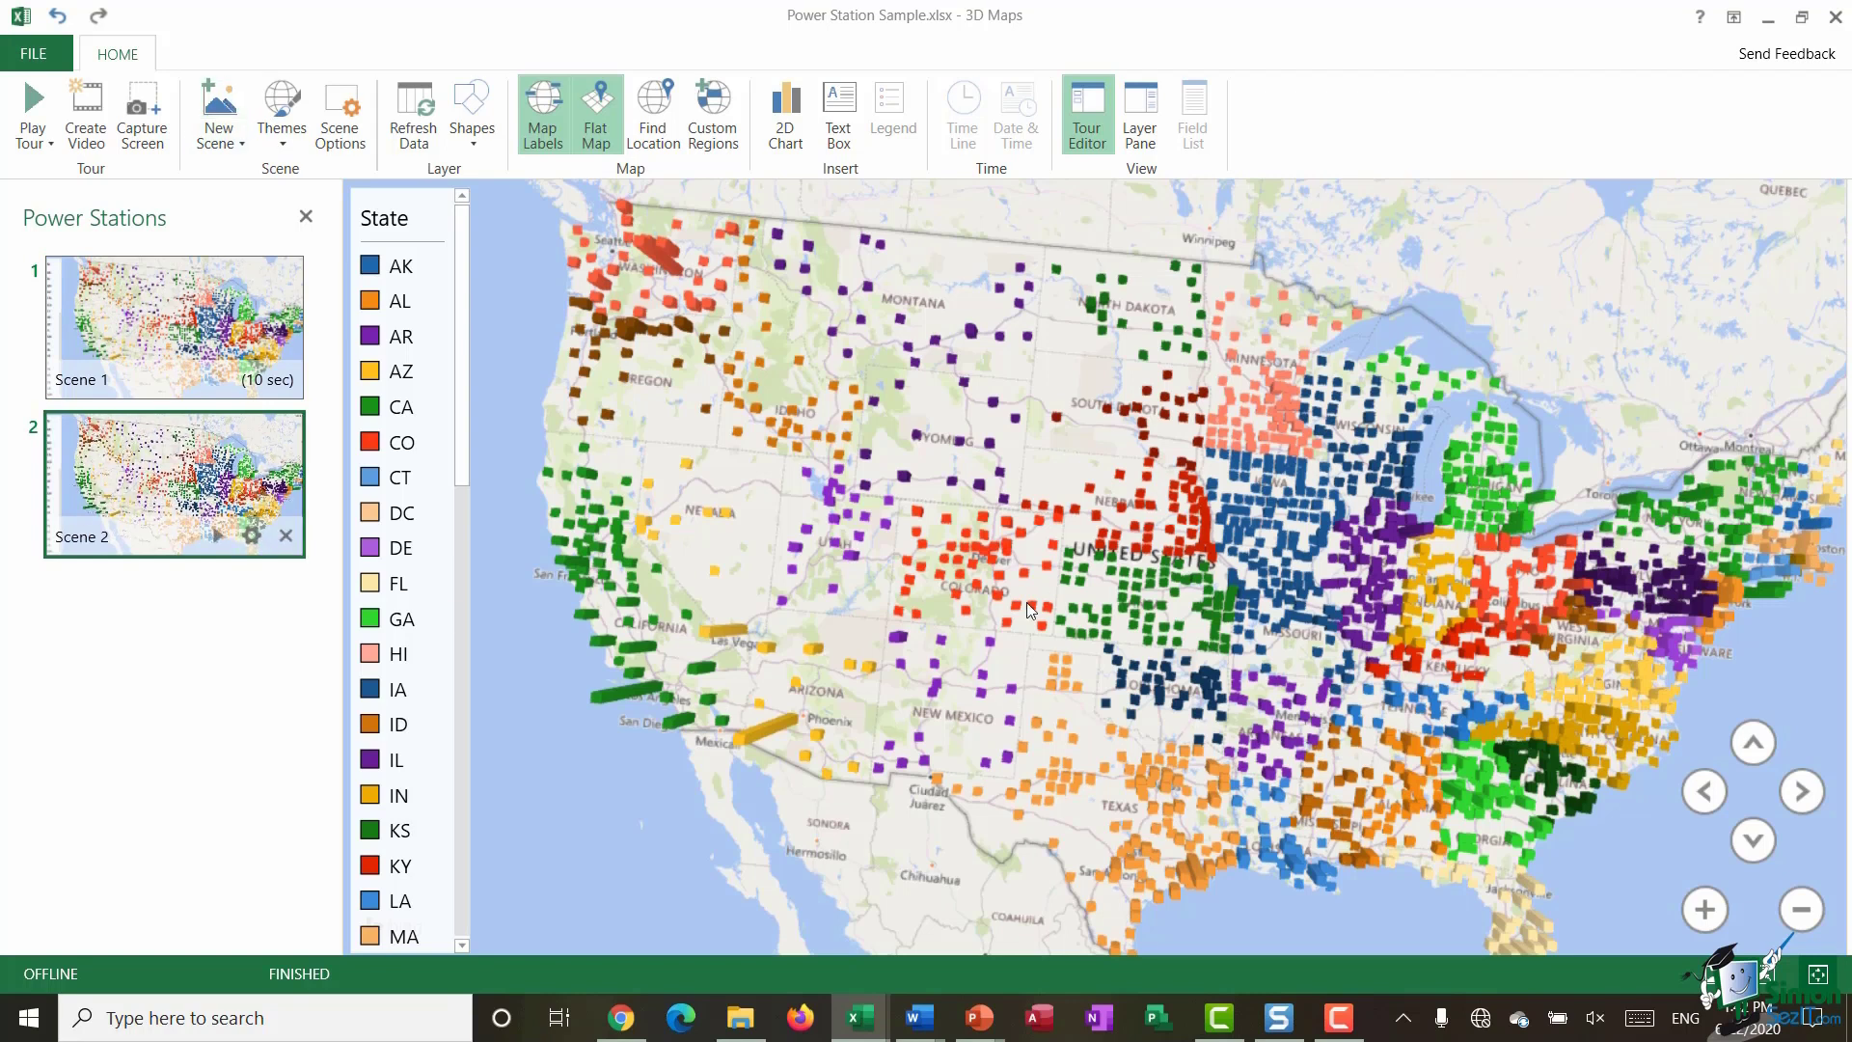
pyautogui.moveTo(1028, 604)
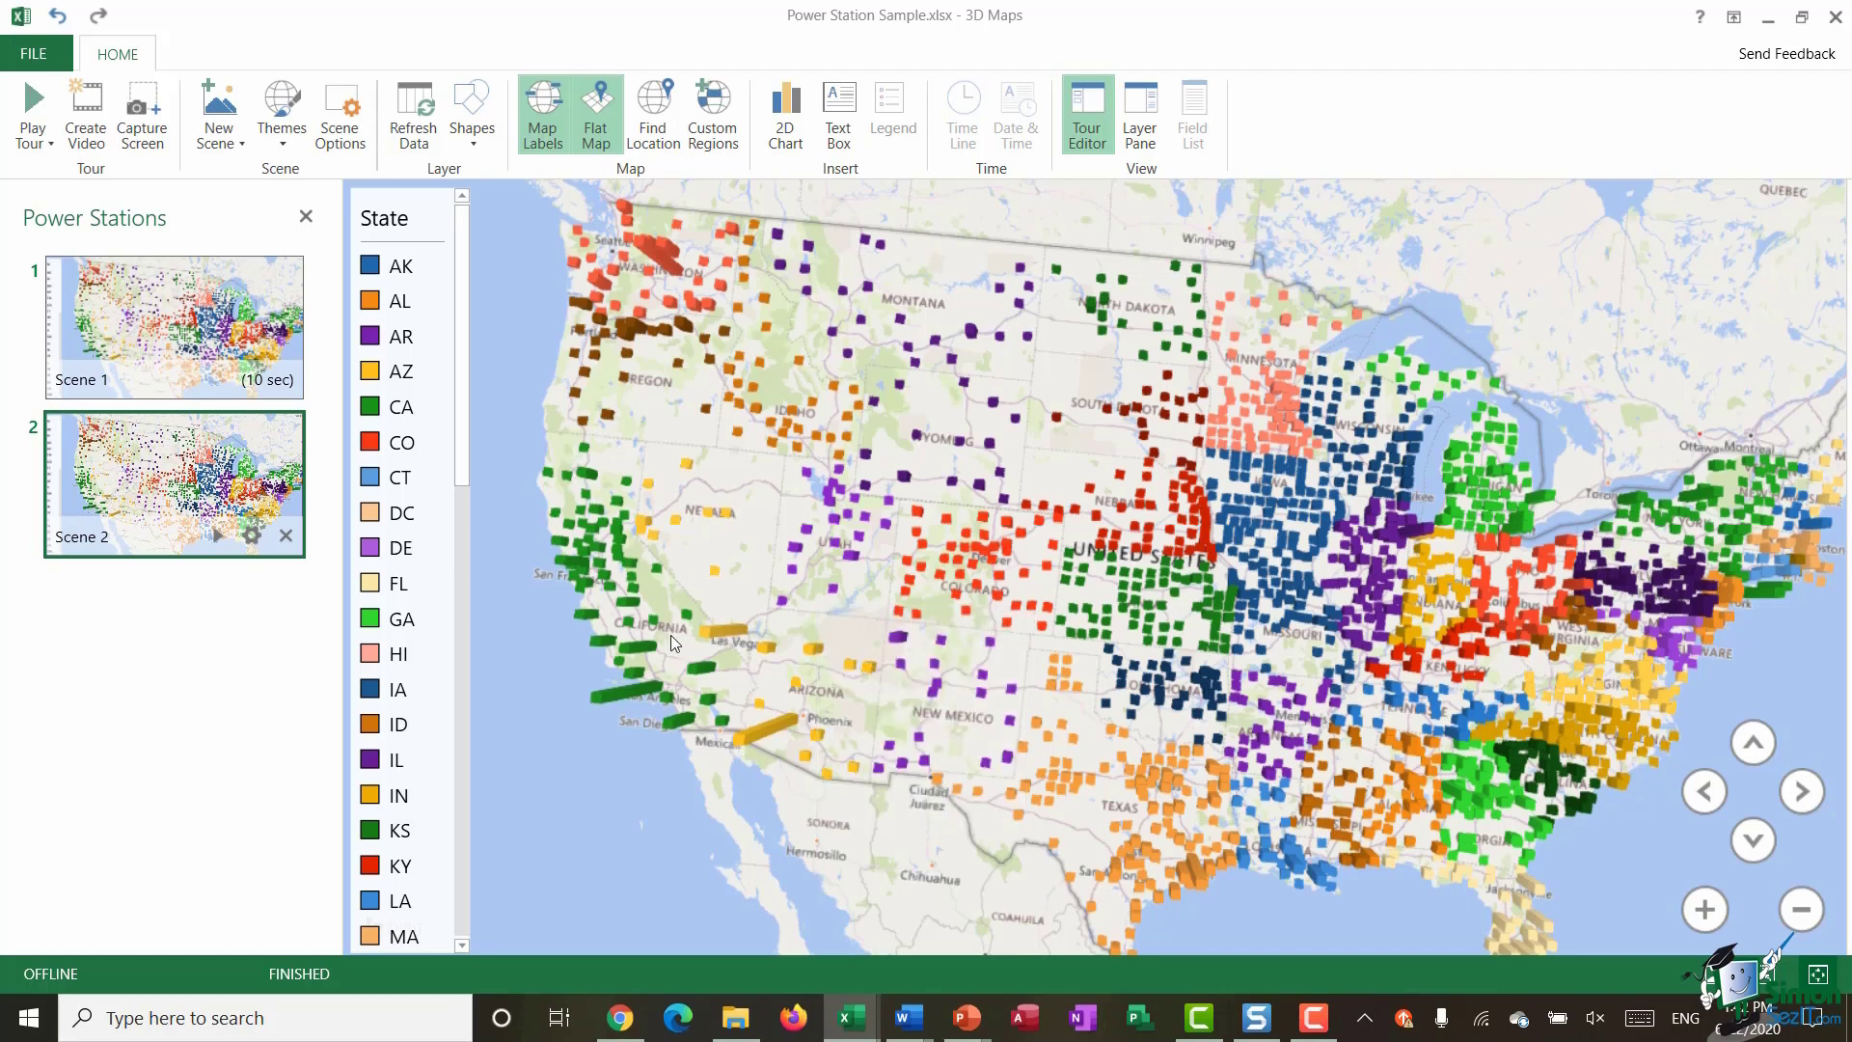
pyautogui.moveTo(718, 720)
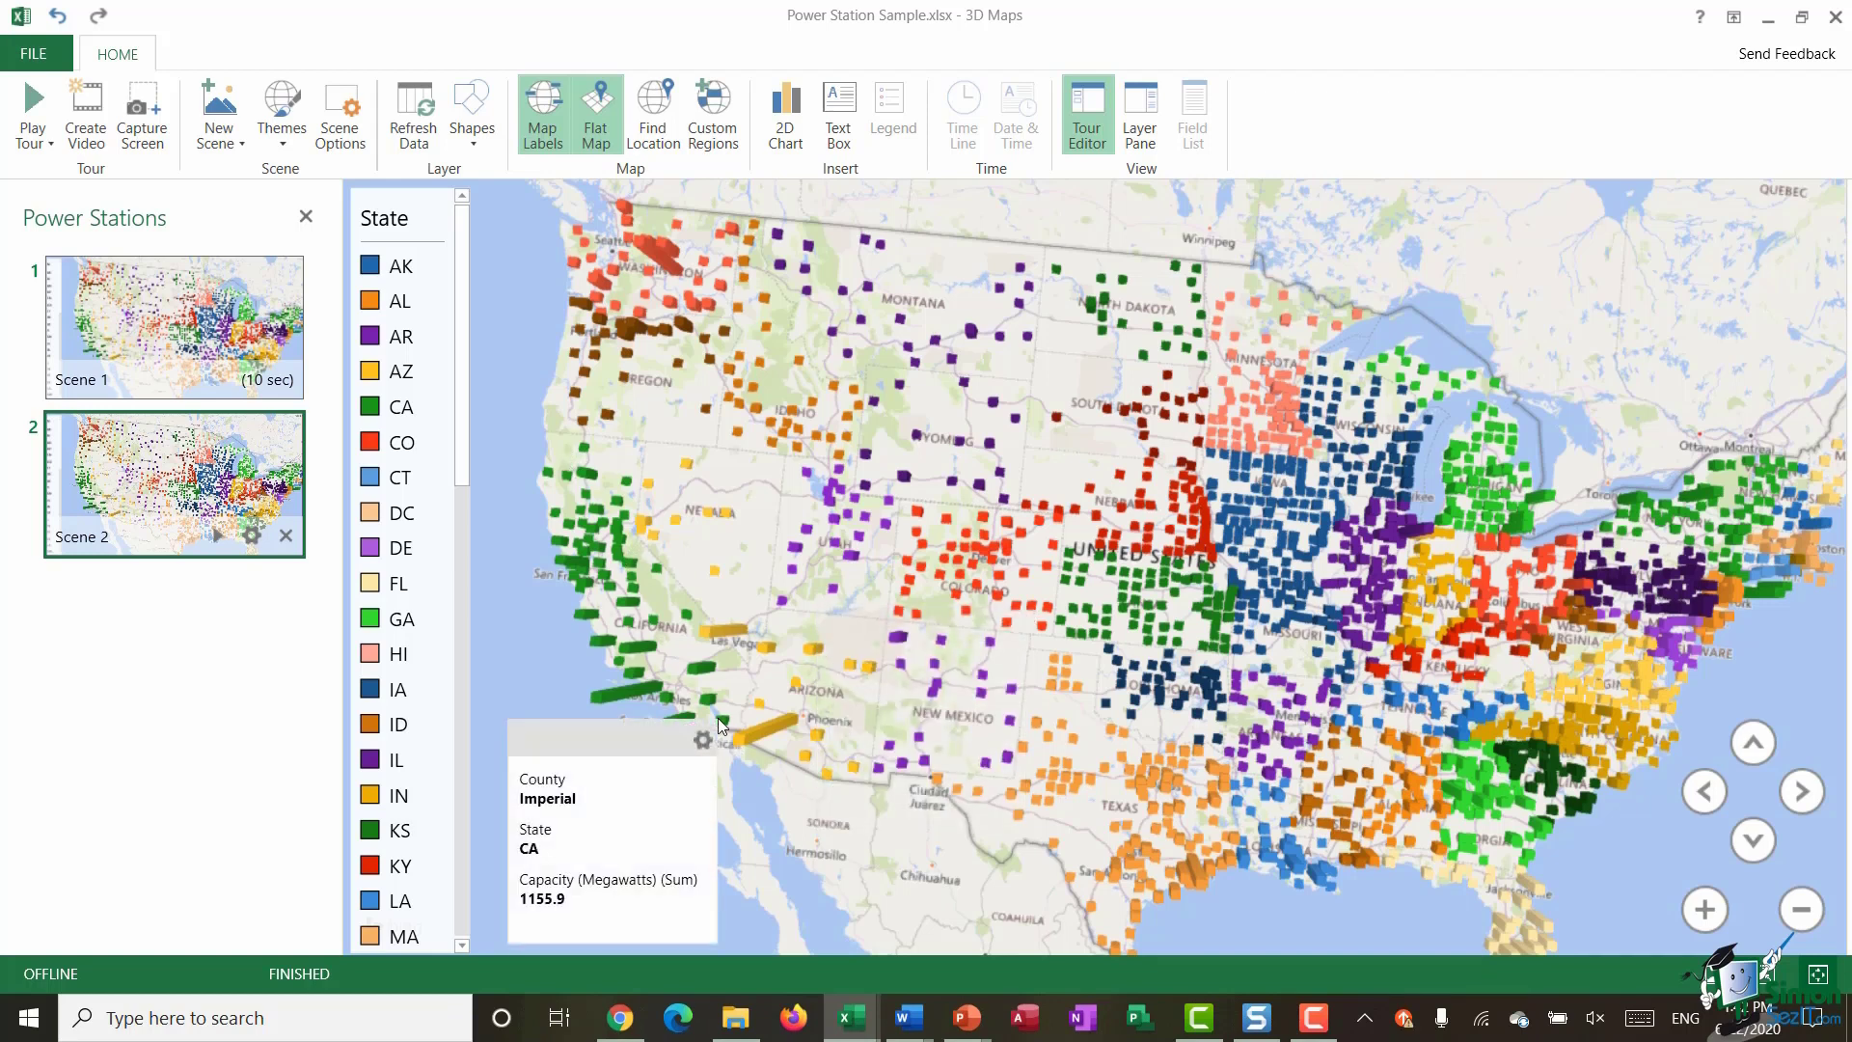
# Step: Find the location California for Scene 2 and frame the state close up, from San Francisco to San Diego
pyautogui.click(653, 115)
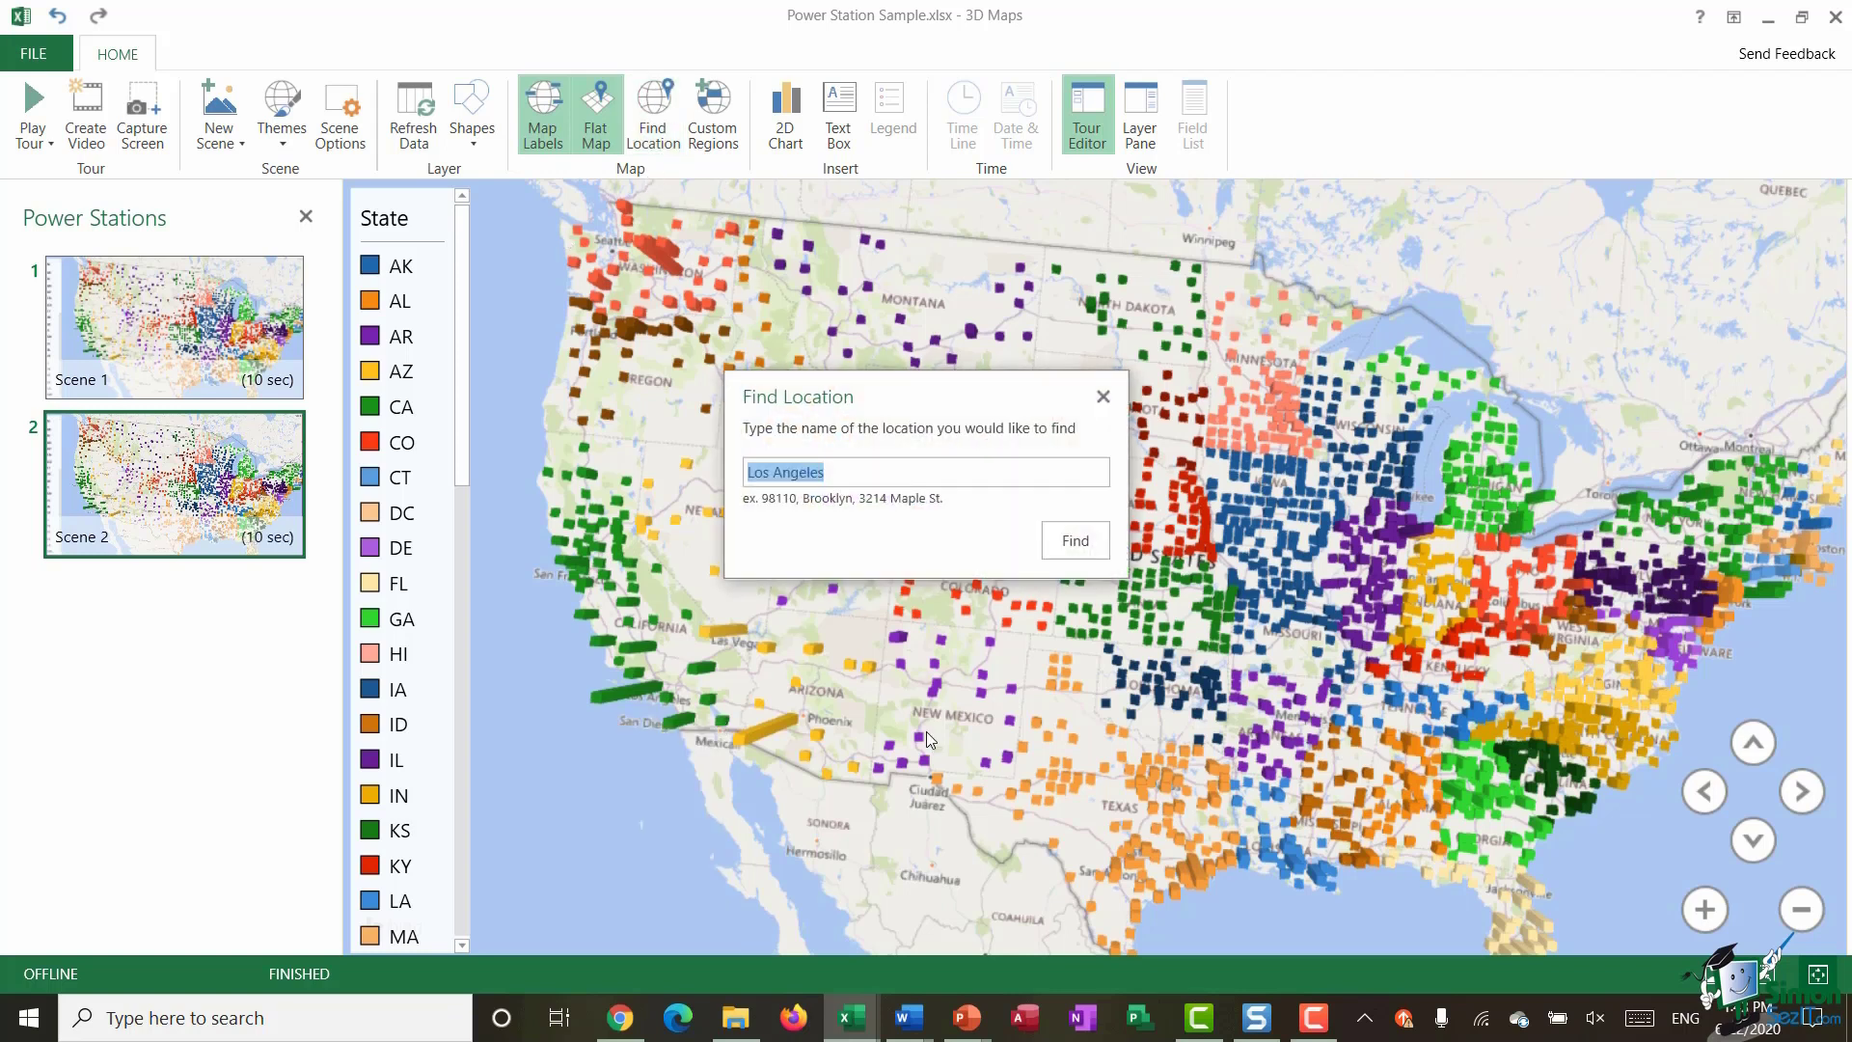
pyautogui.moveTo(933, 666)
pyautogui.write('California')
pyautogui.click(1072, 544)
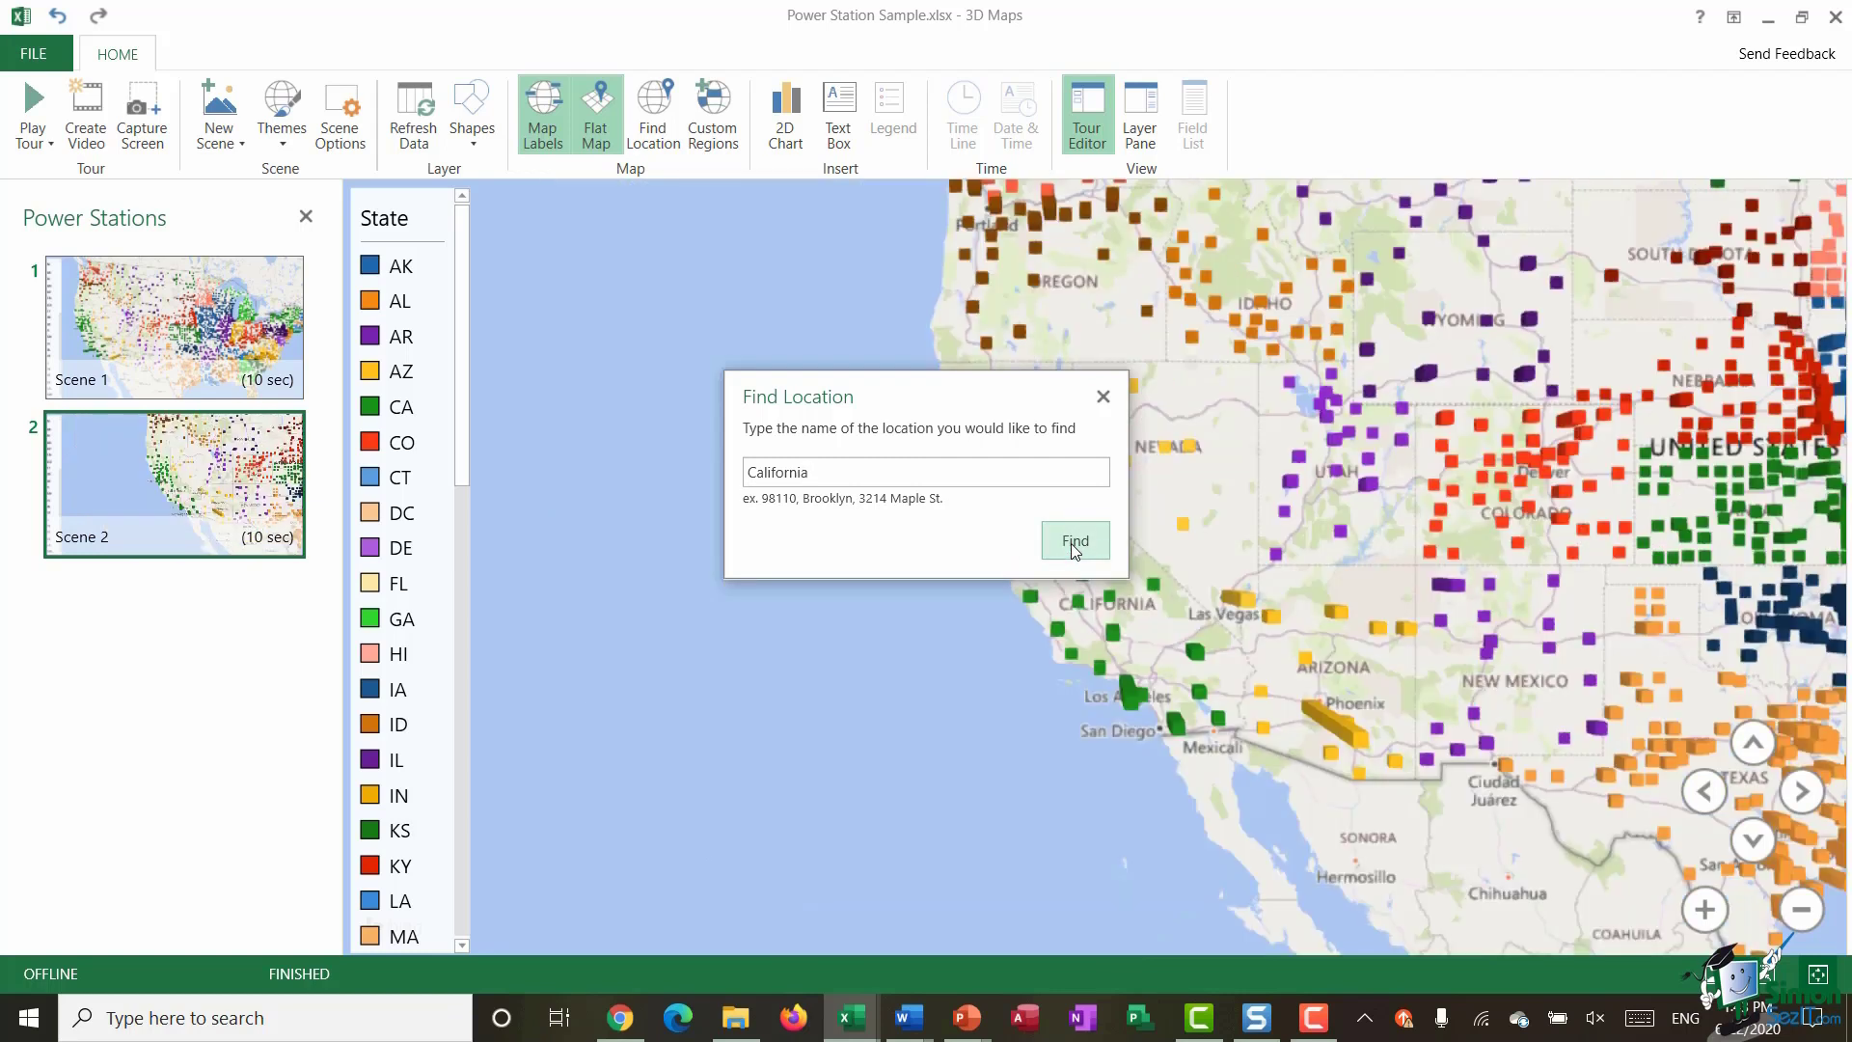
pyautogui.click(1103, 396)
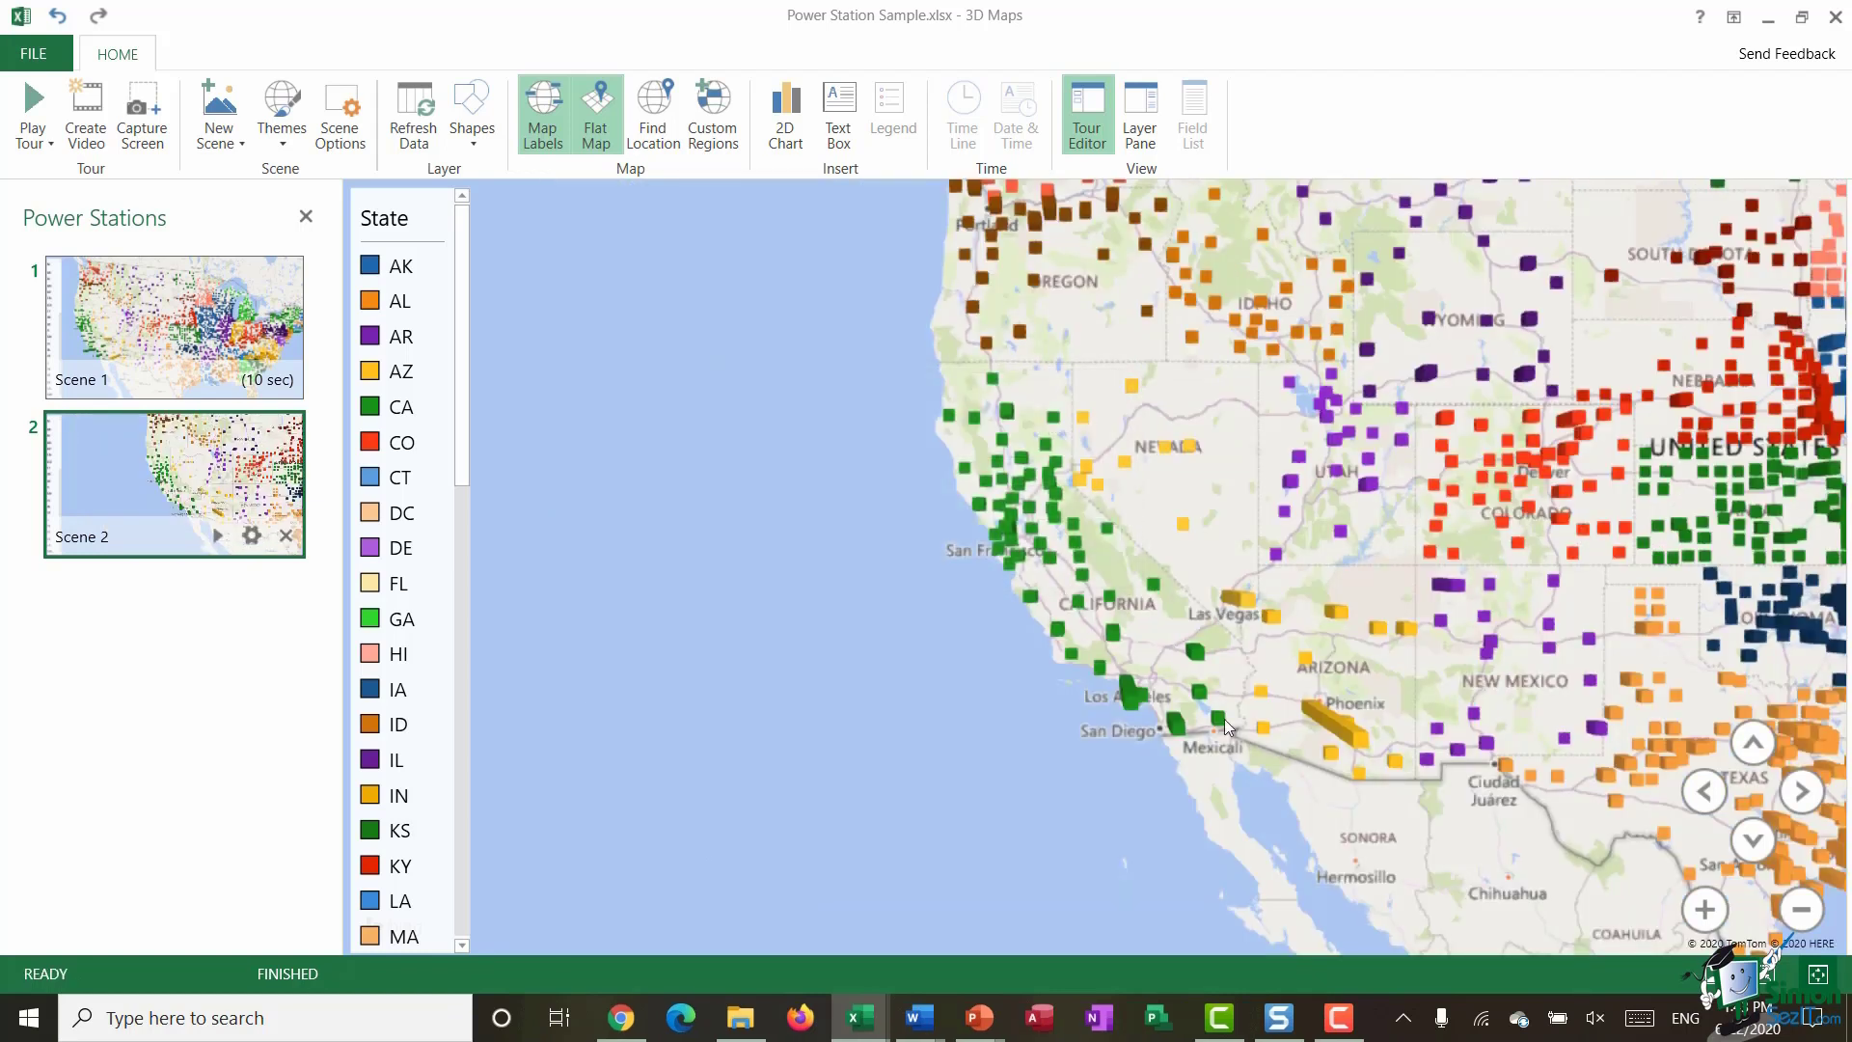
pyautogui.click(1706, 908)
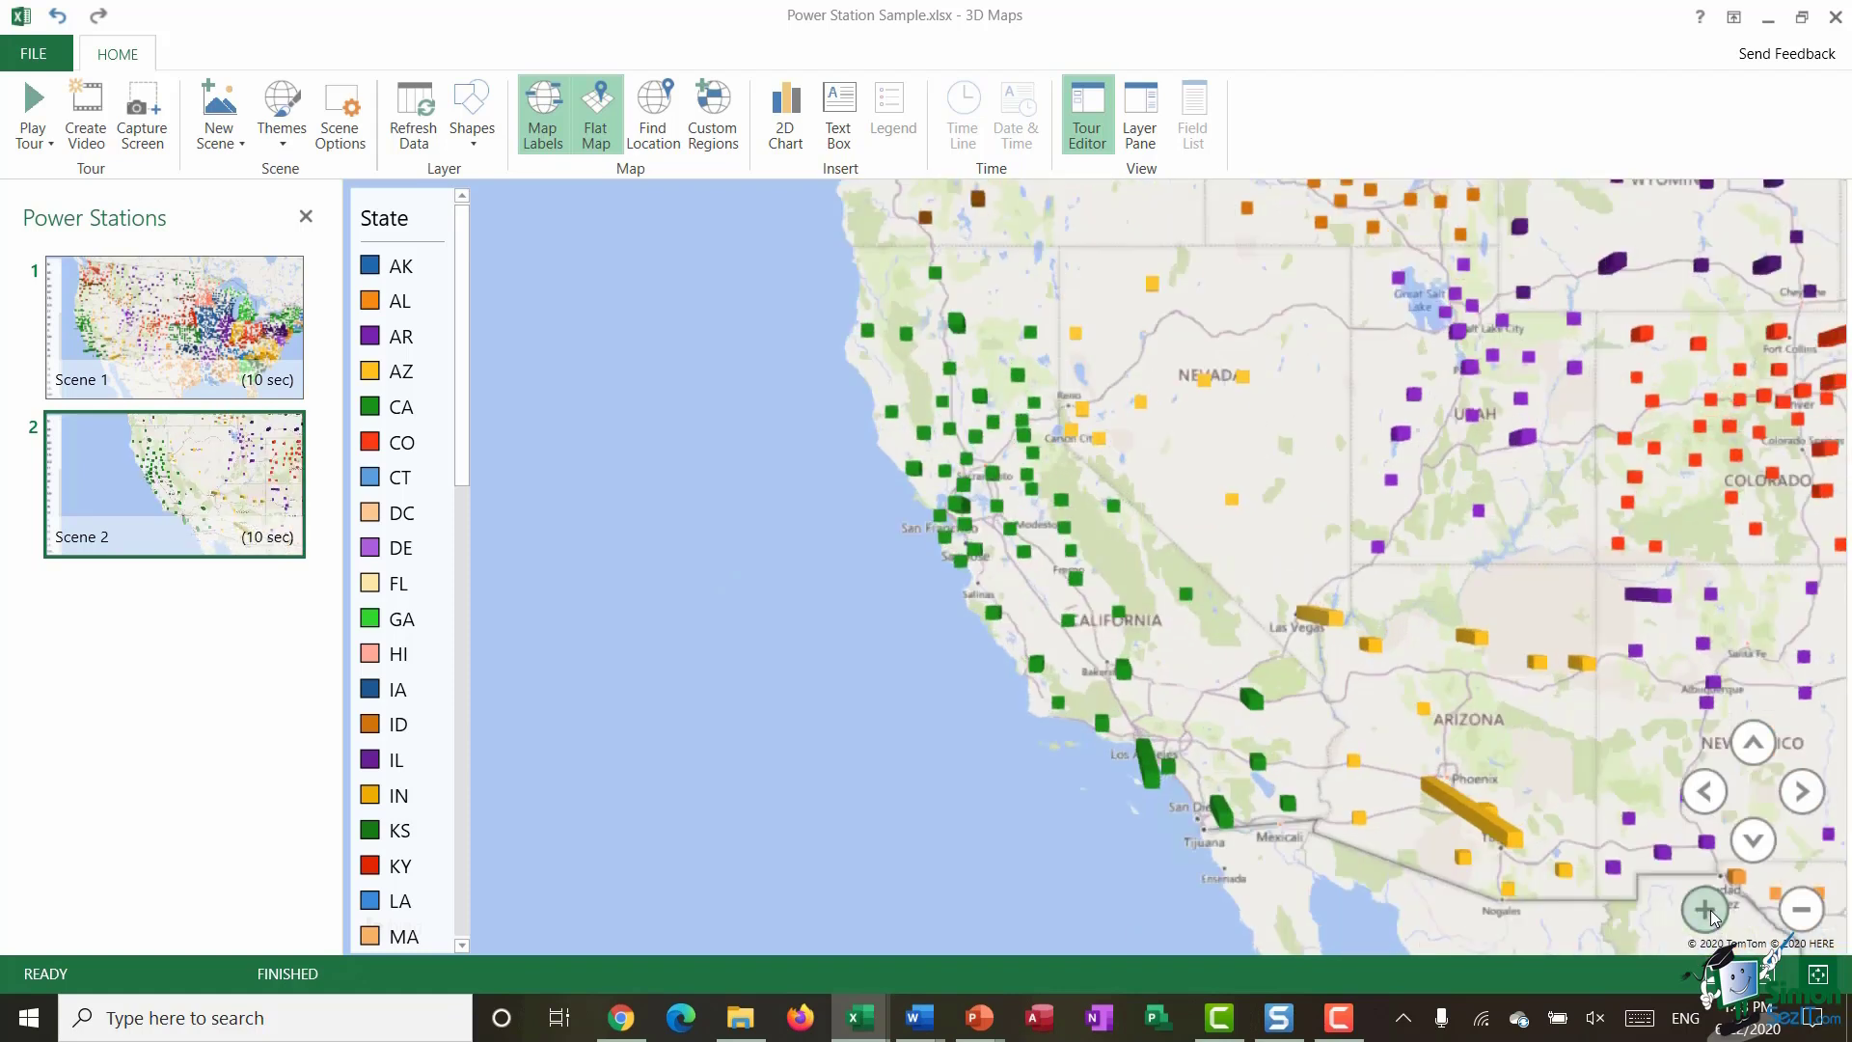
pyautogui.click(1713, 914)
pyautogui.click(1704, 908)
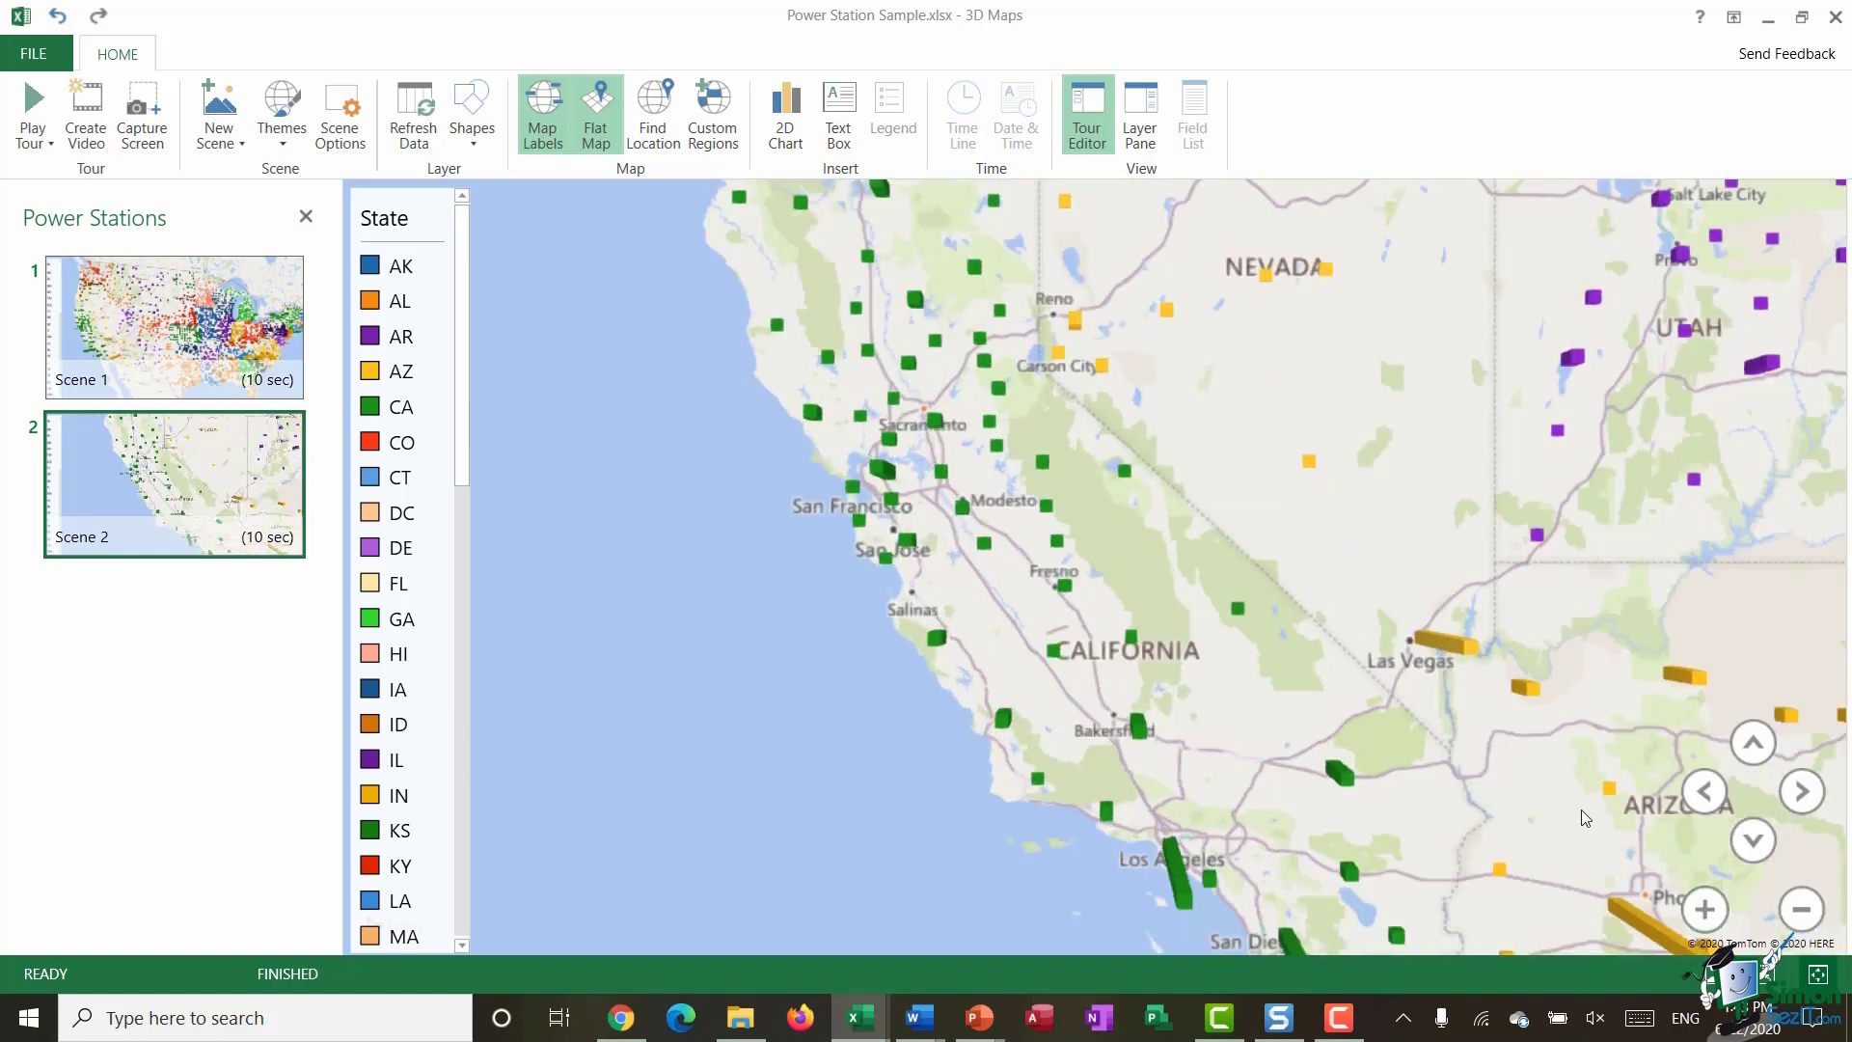
pyautogui.moveTo(1410, 756); pyautogui.dragTo(1403, 764)
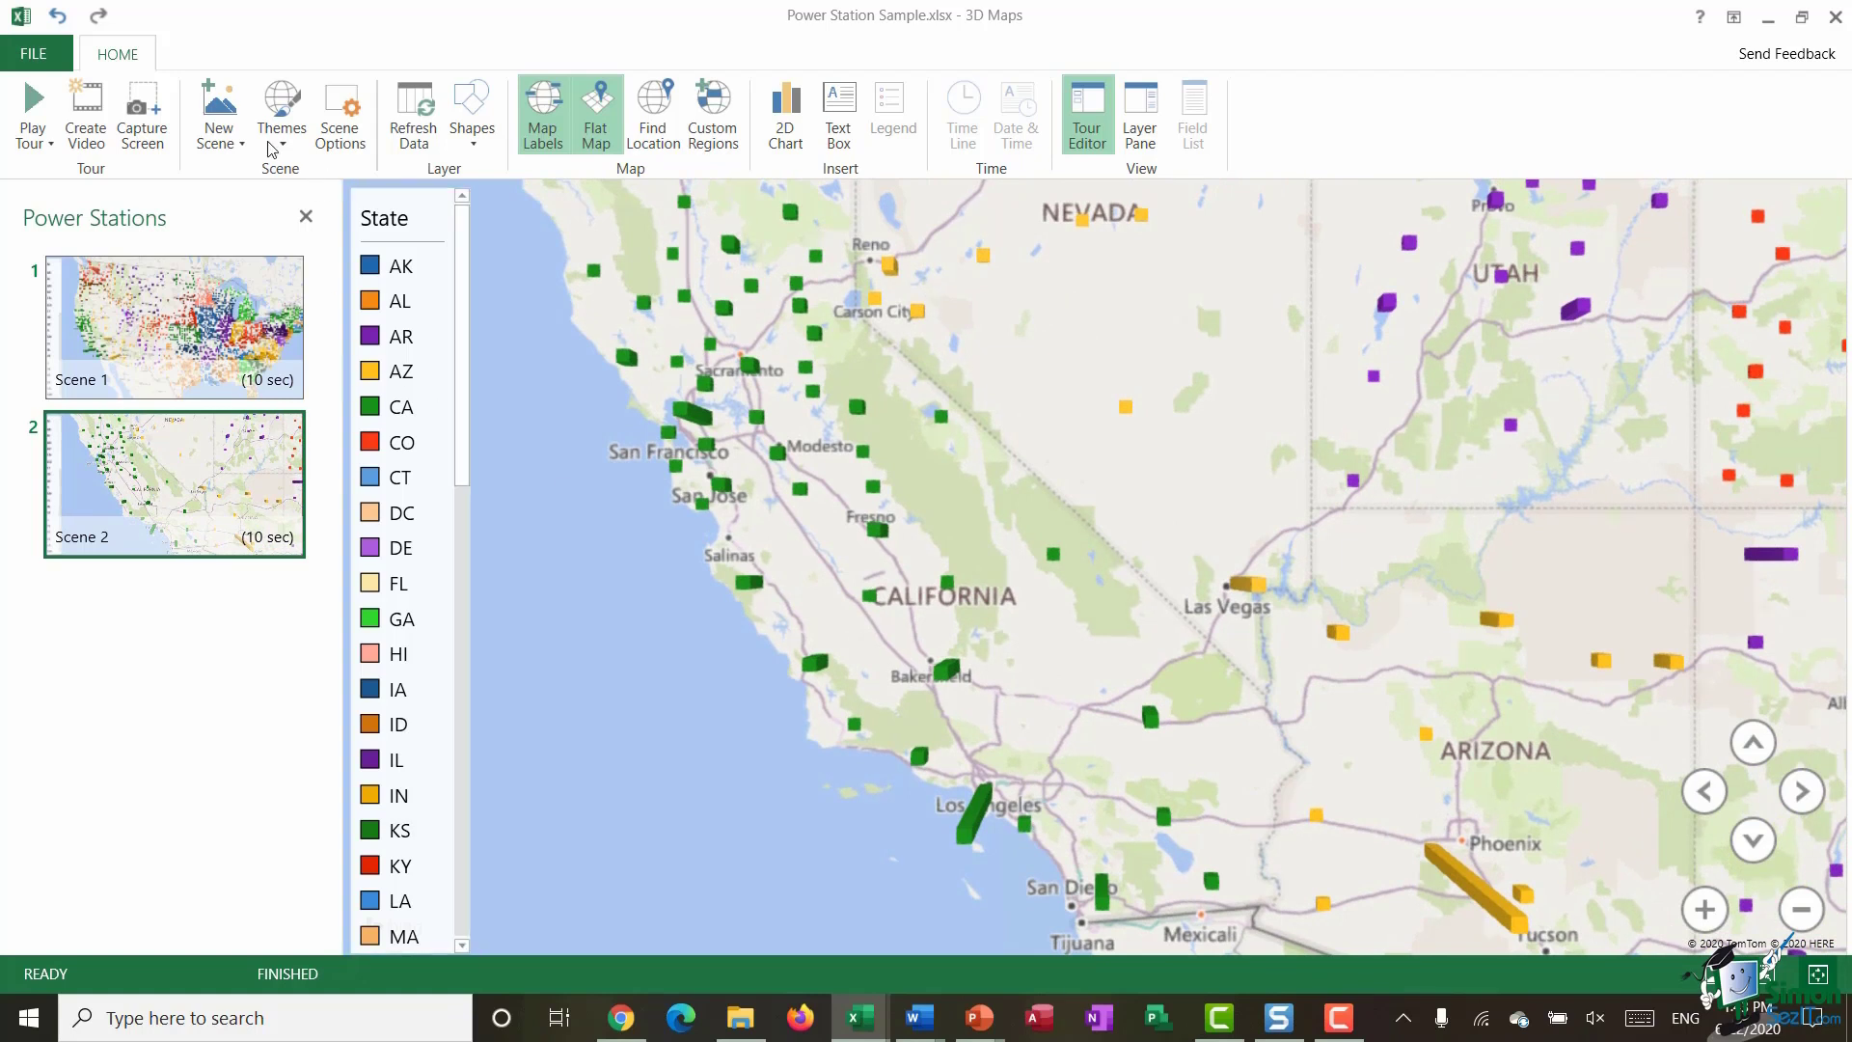
# Step: Add a third scene to the tour and move its map to the location Colorado
pyautogui.click(219, 99)
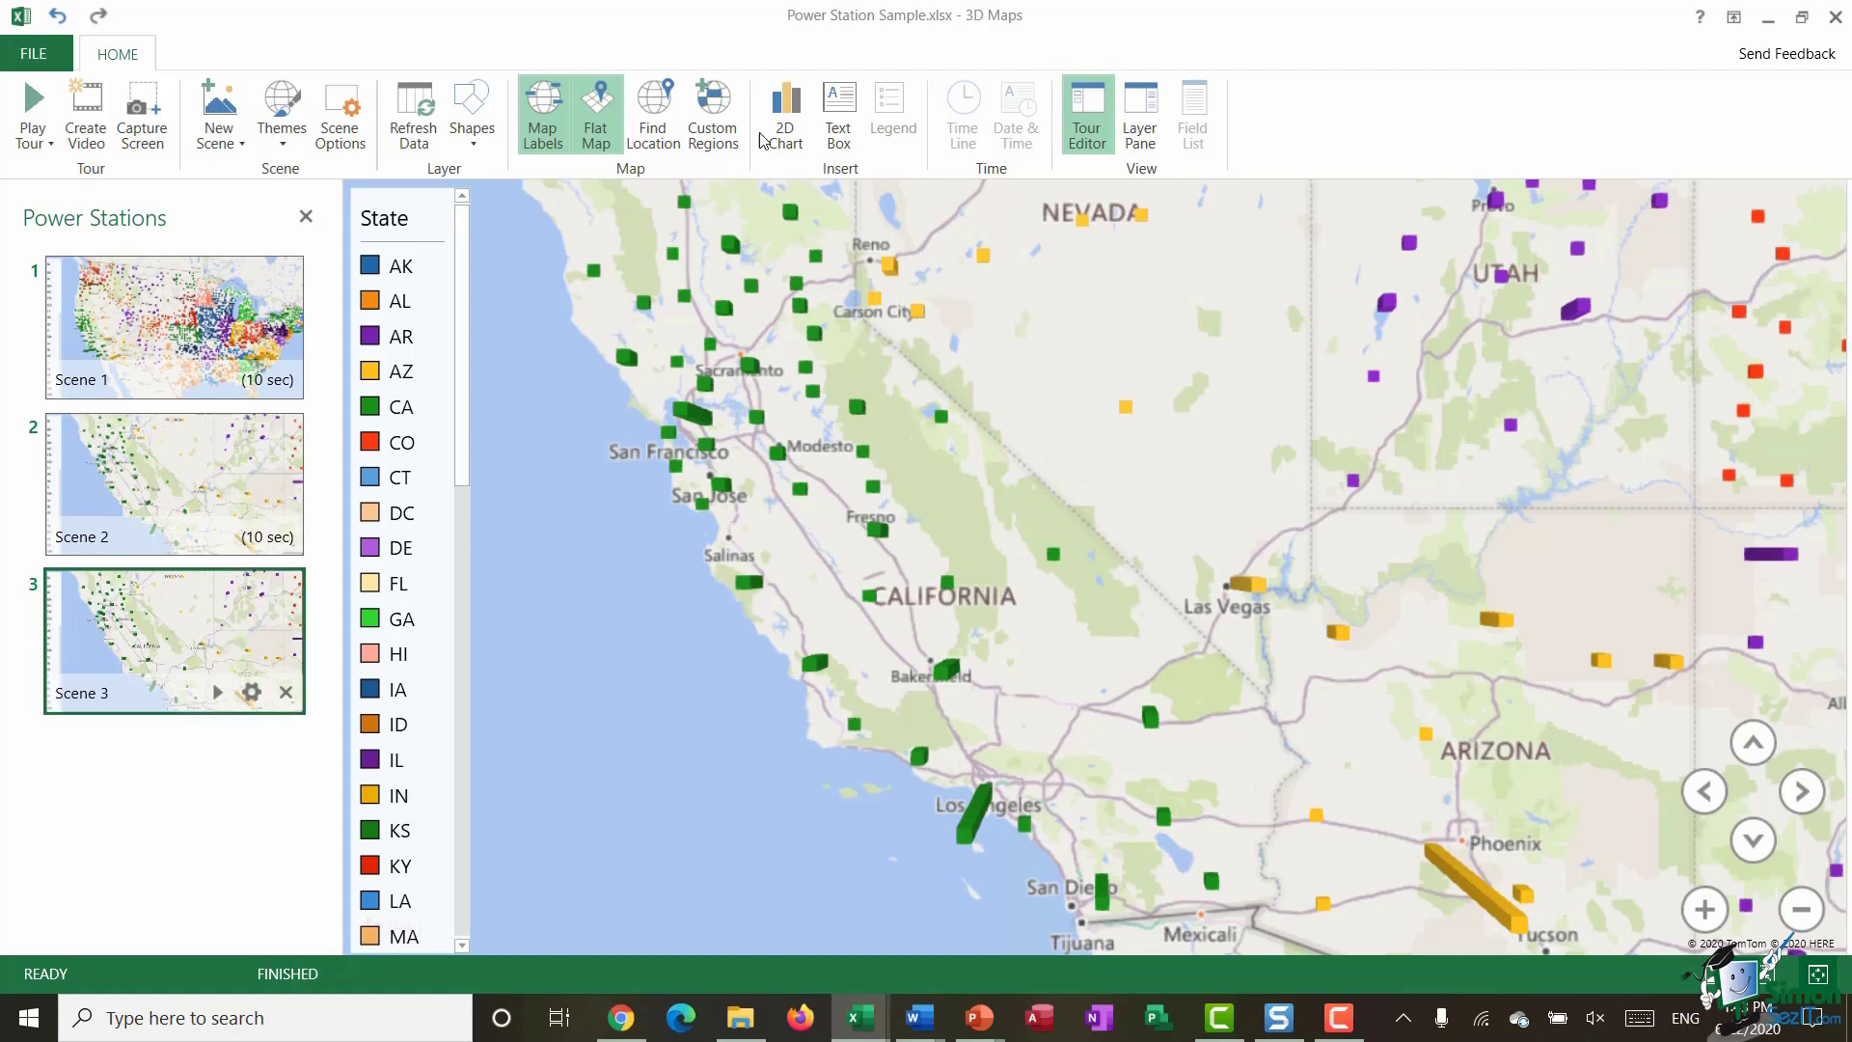
pyautogui.click(668, 116)
pyautogui.write('Colorado')
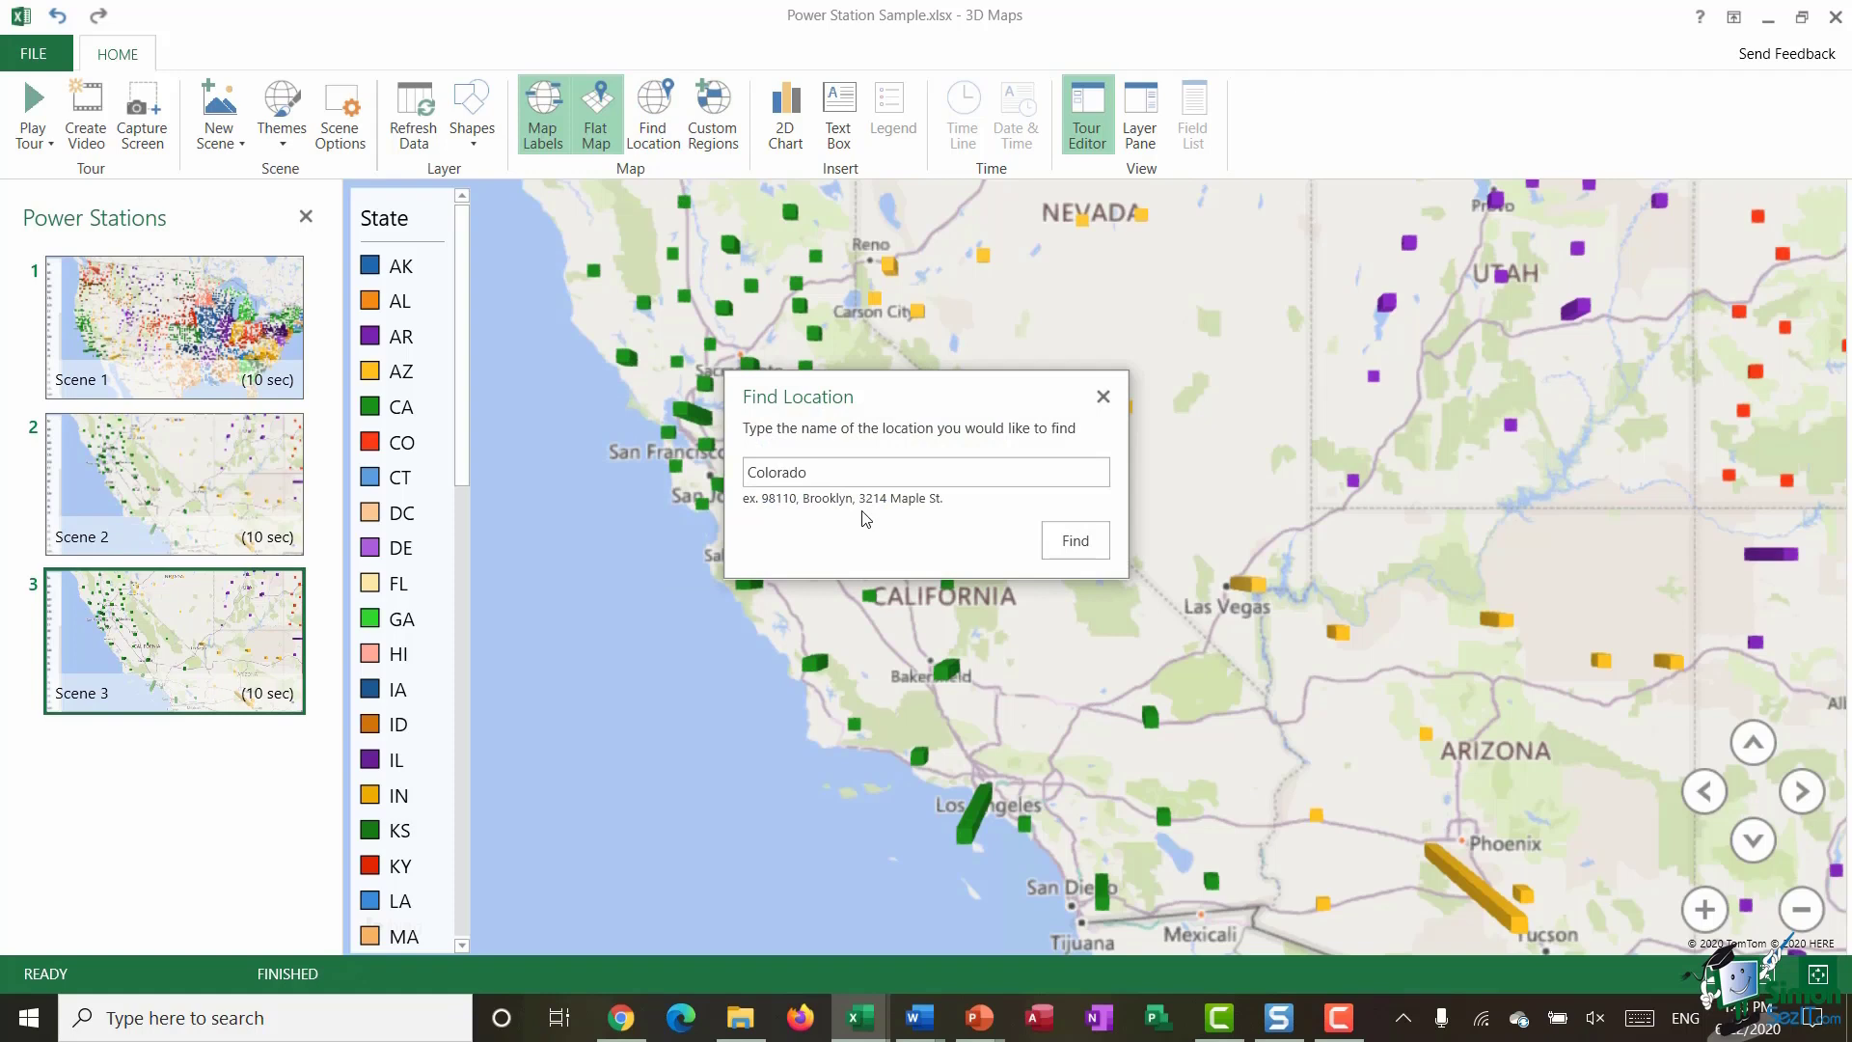
pyautogui.click(1100, 546)
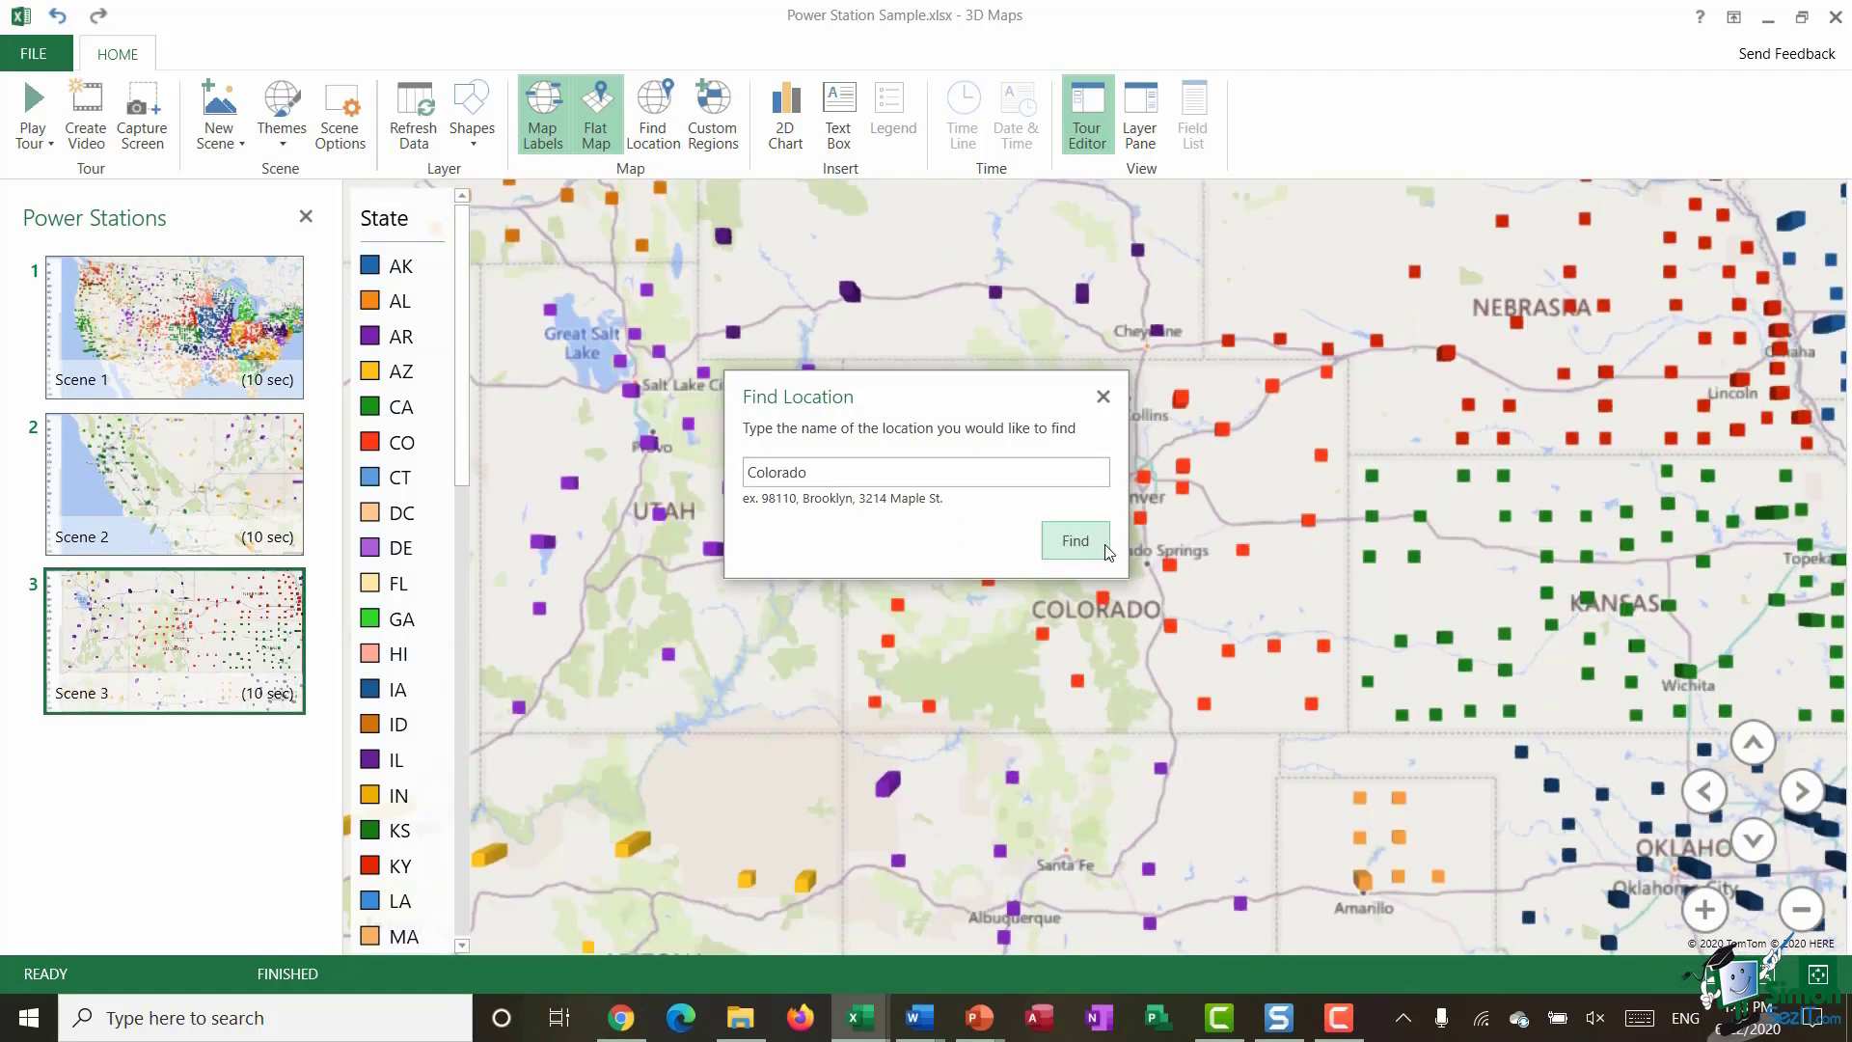
pyautogui.click(1104, 397)
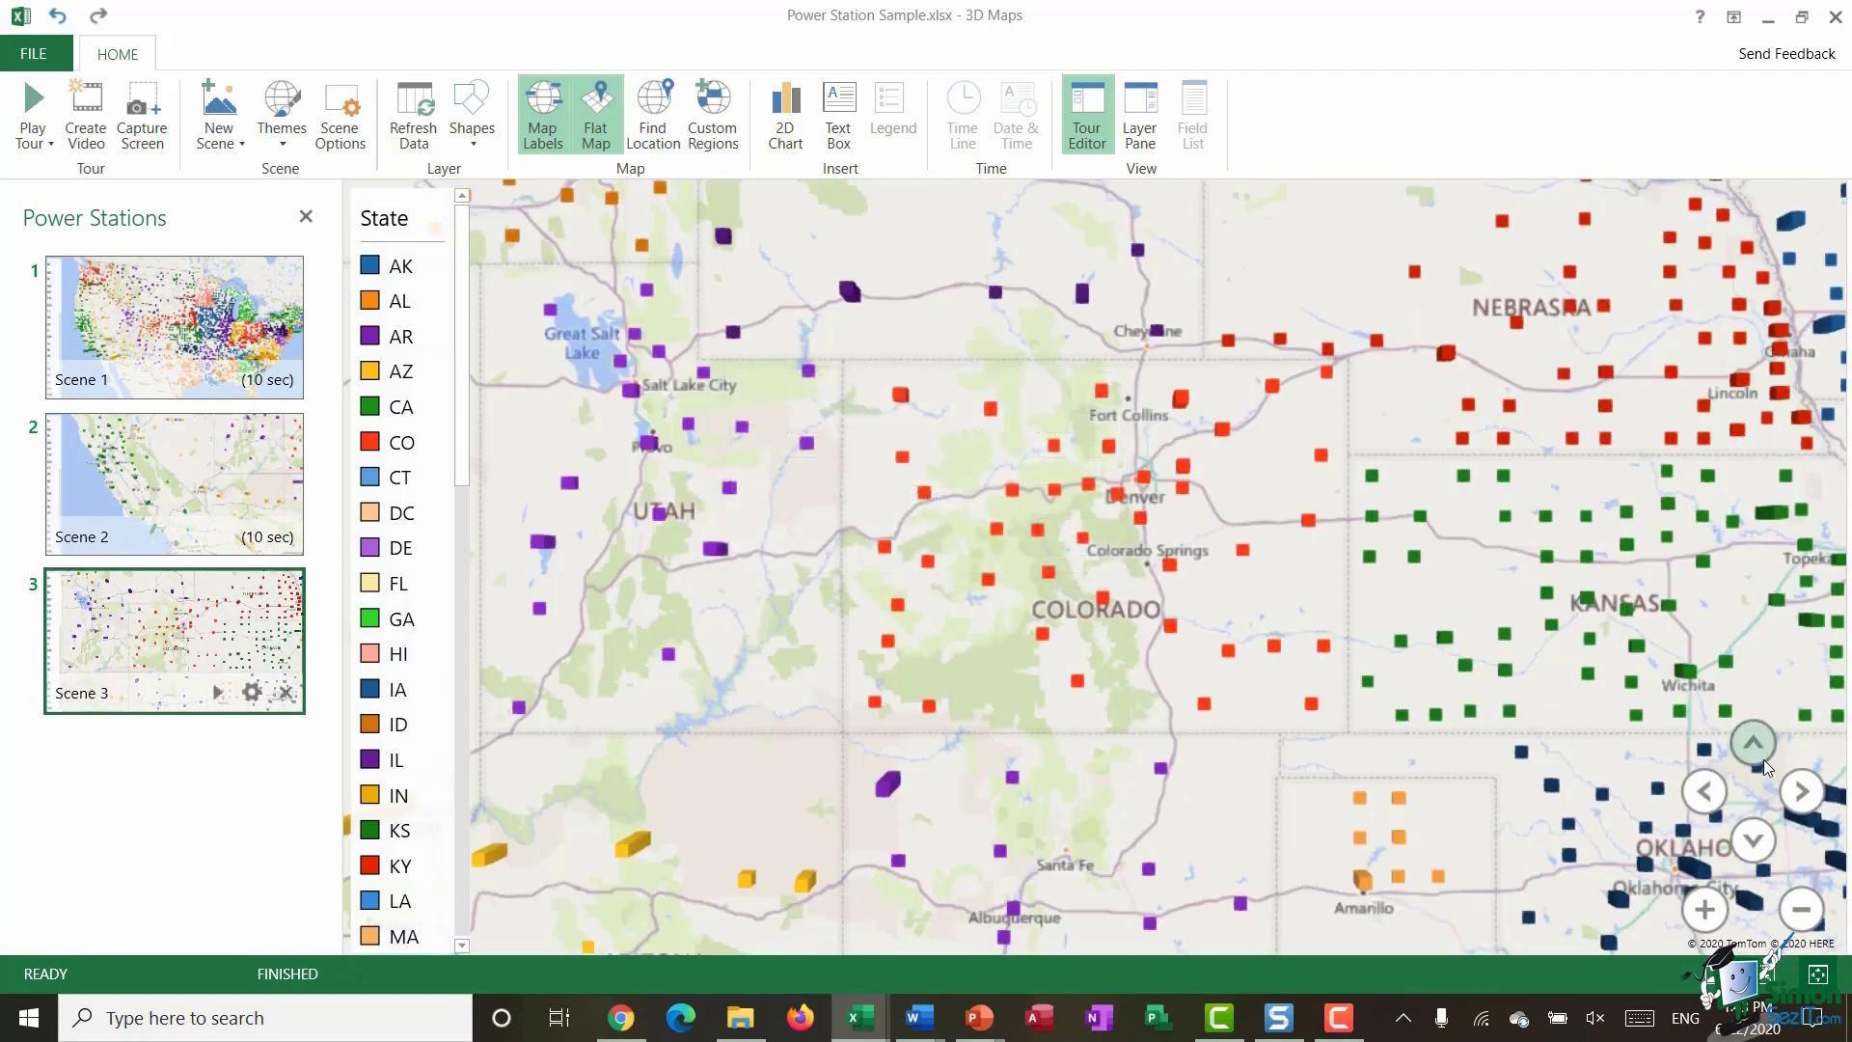
# Step: Frame Colorado close up in Scene 3 and tilt the map to an oblique angle that shows the column heights
pyautogui.click(1706, 910)
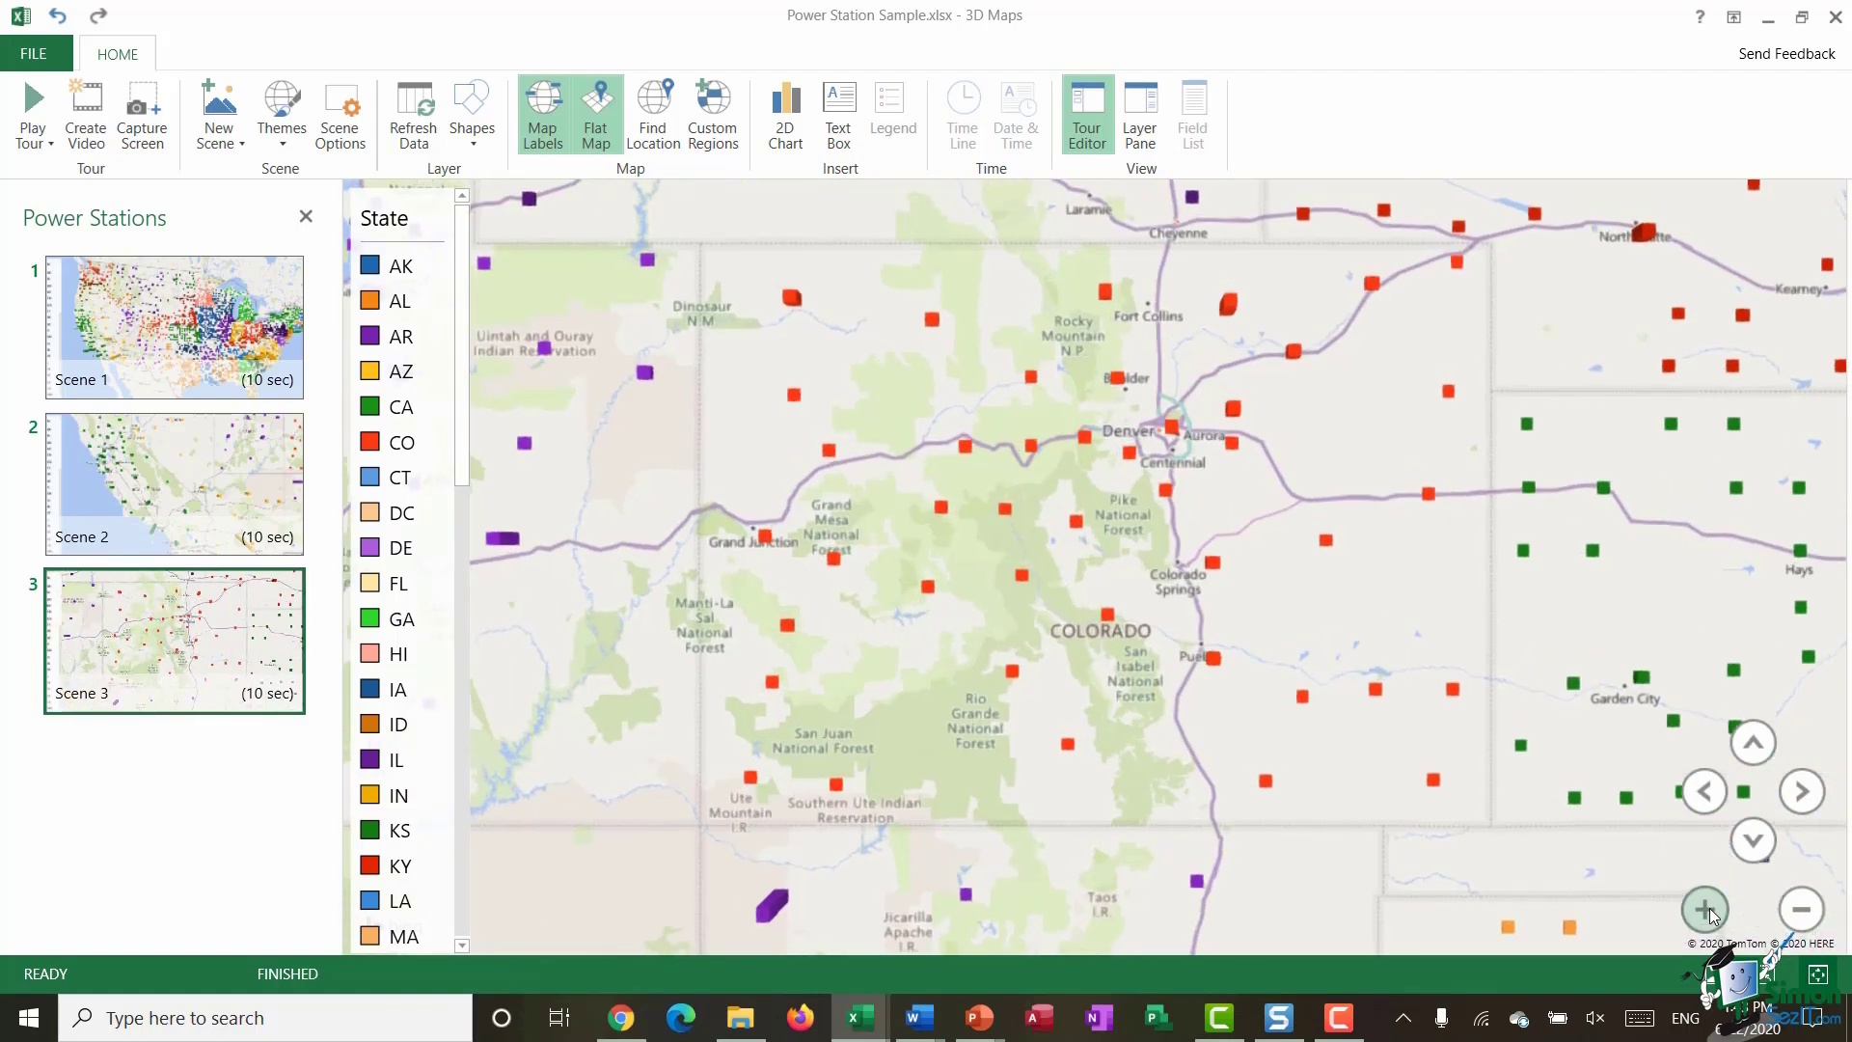
pyautogui.click(1706, 911)
pyautogui.moveTo(1553, 635); pyautogui.dragTo(1546, 667)
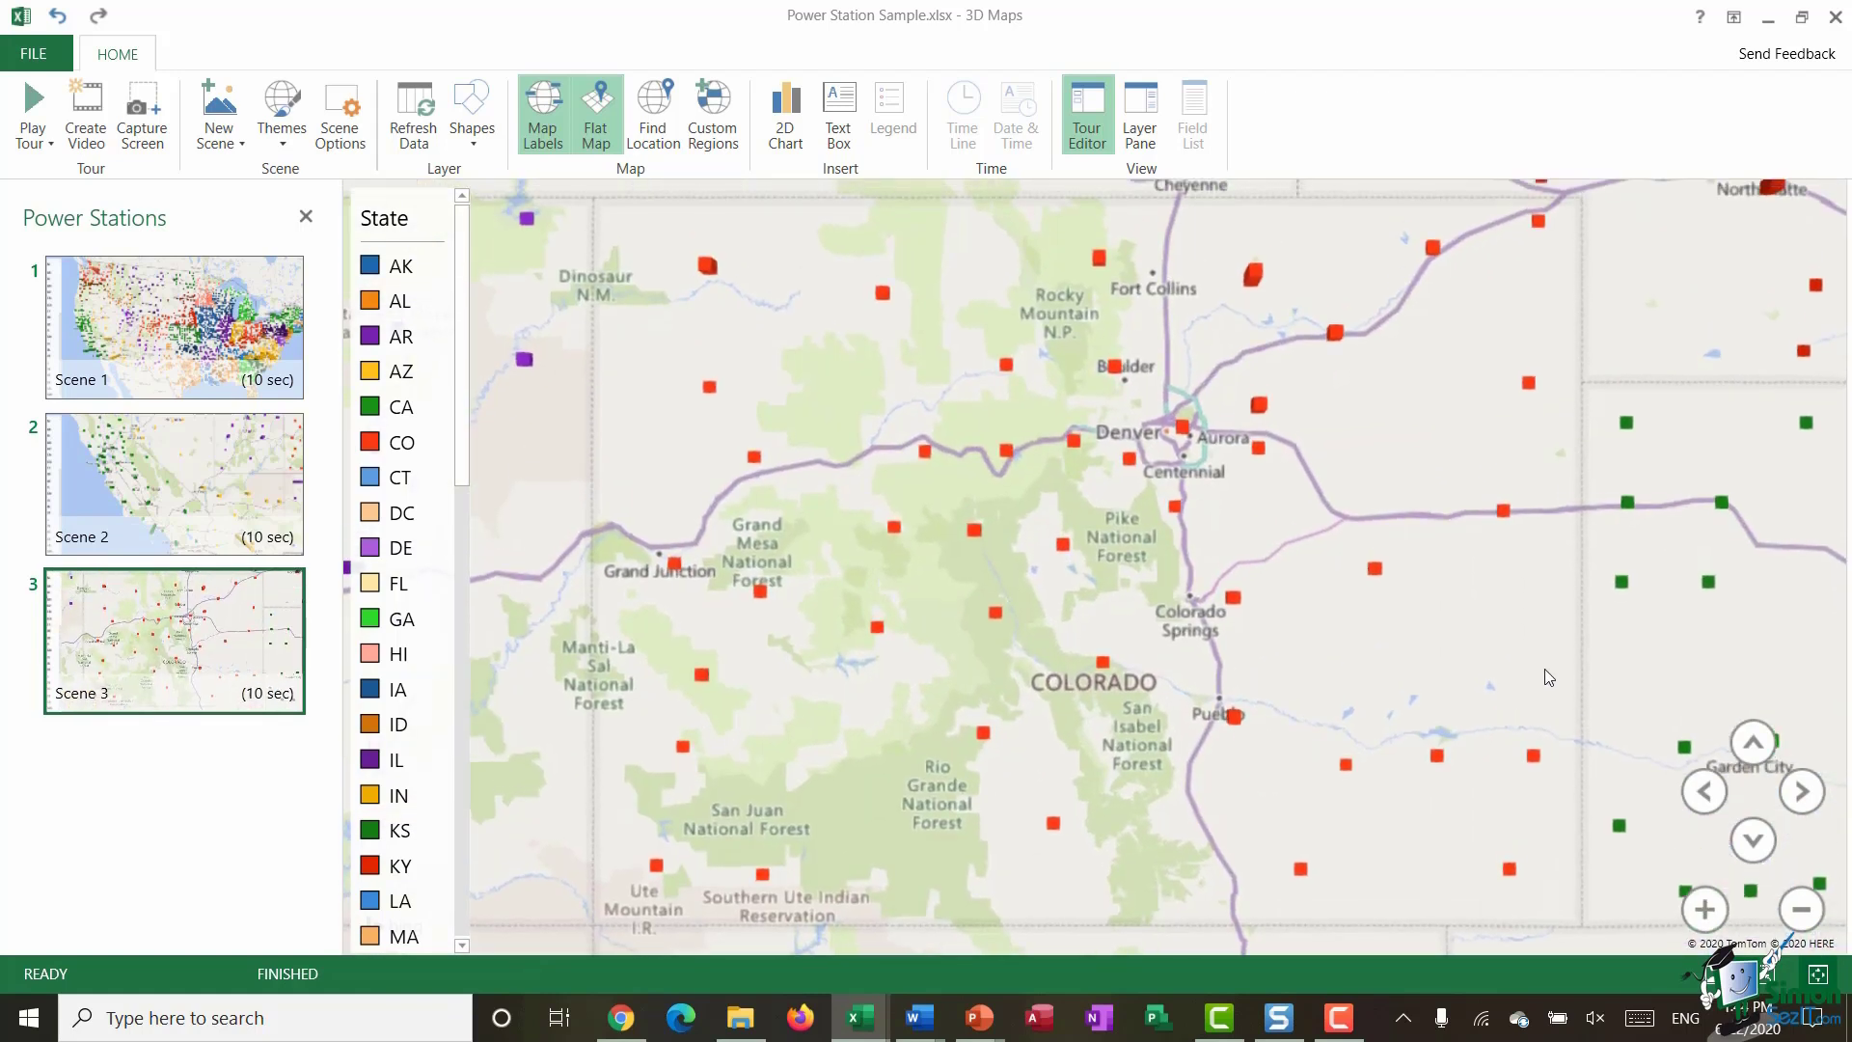
pyautogui.click(1758, 842)
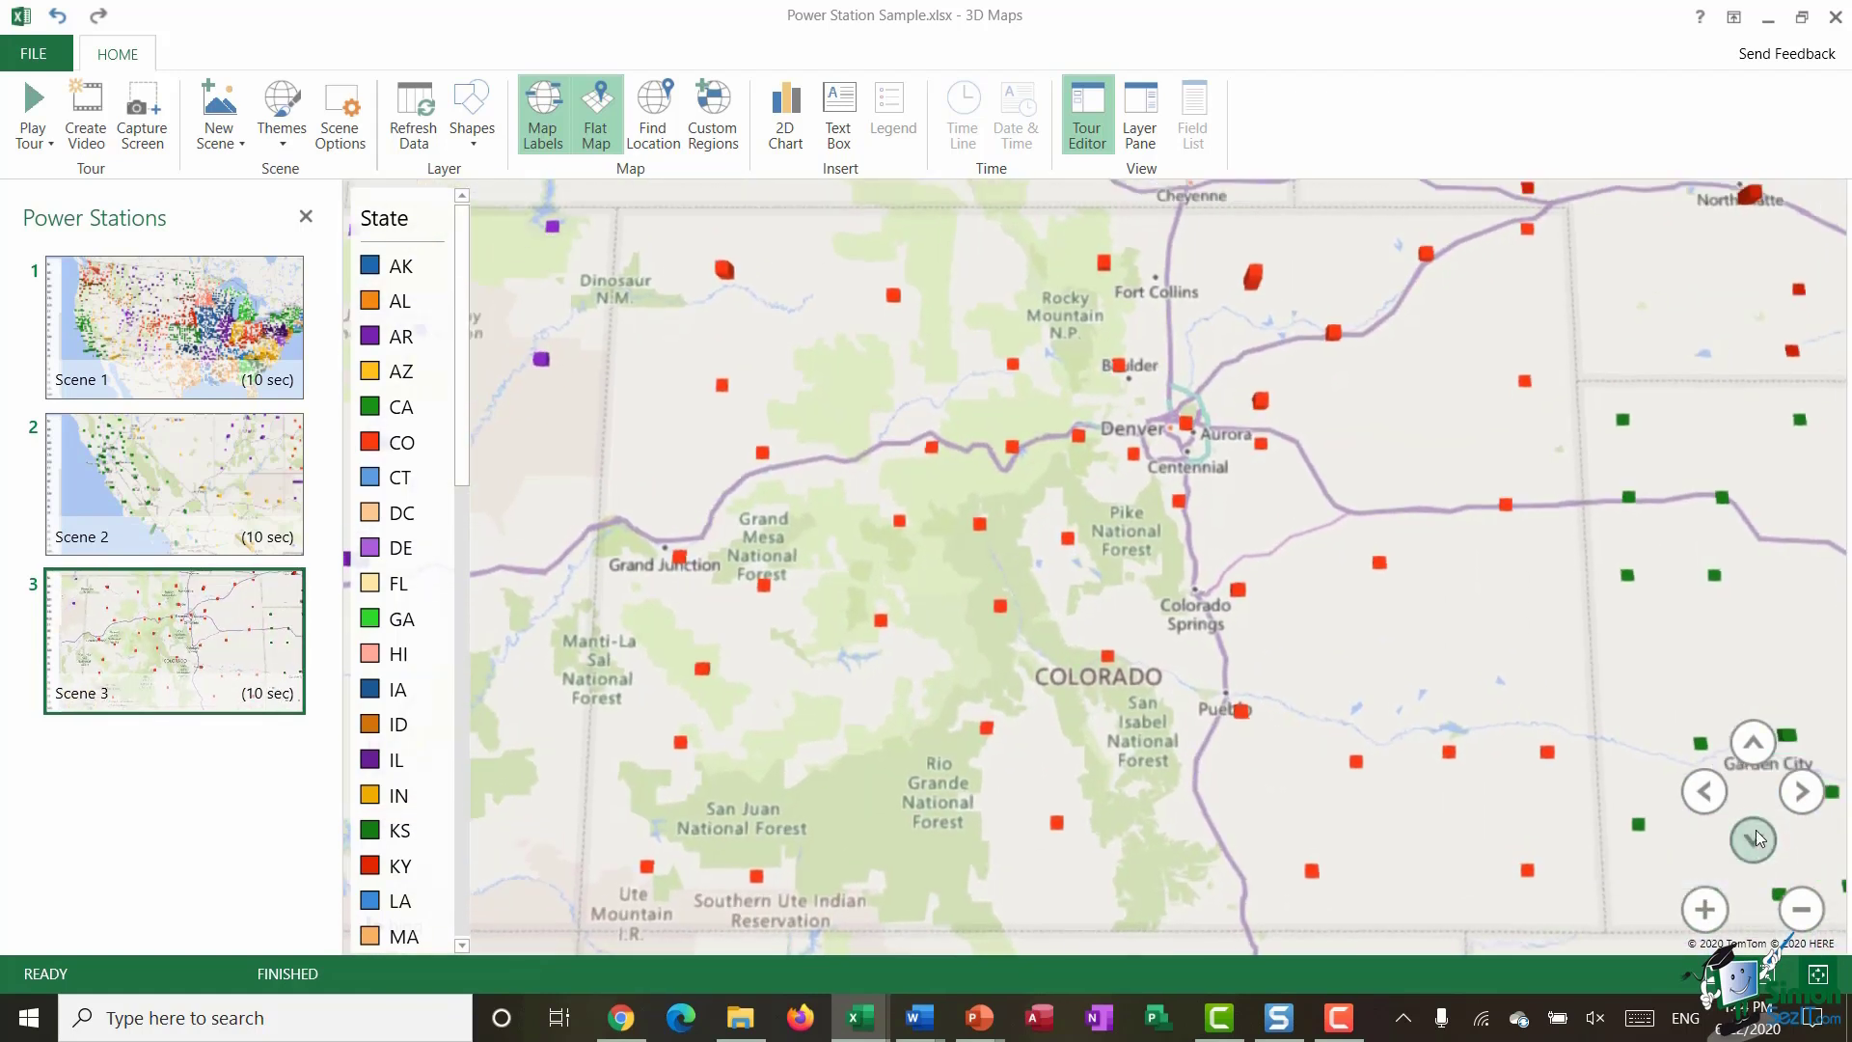
pyautogui.click(1765, 841)
pyautogui.click(1769, 845)
pyautogui.click(1769, 845)
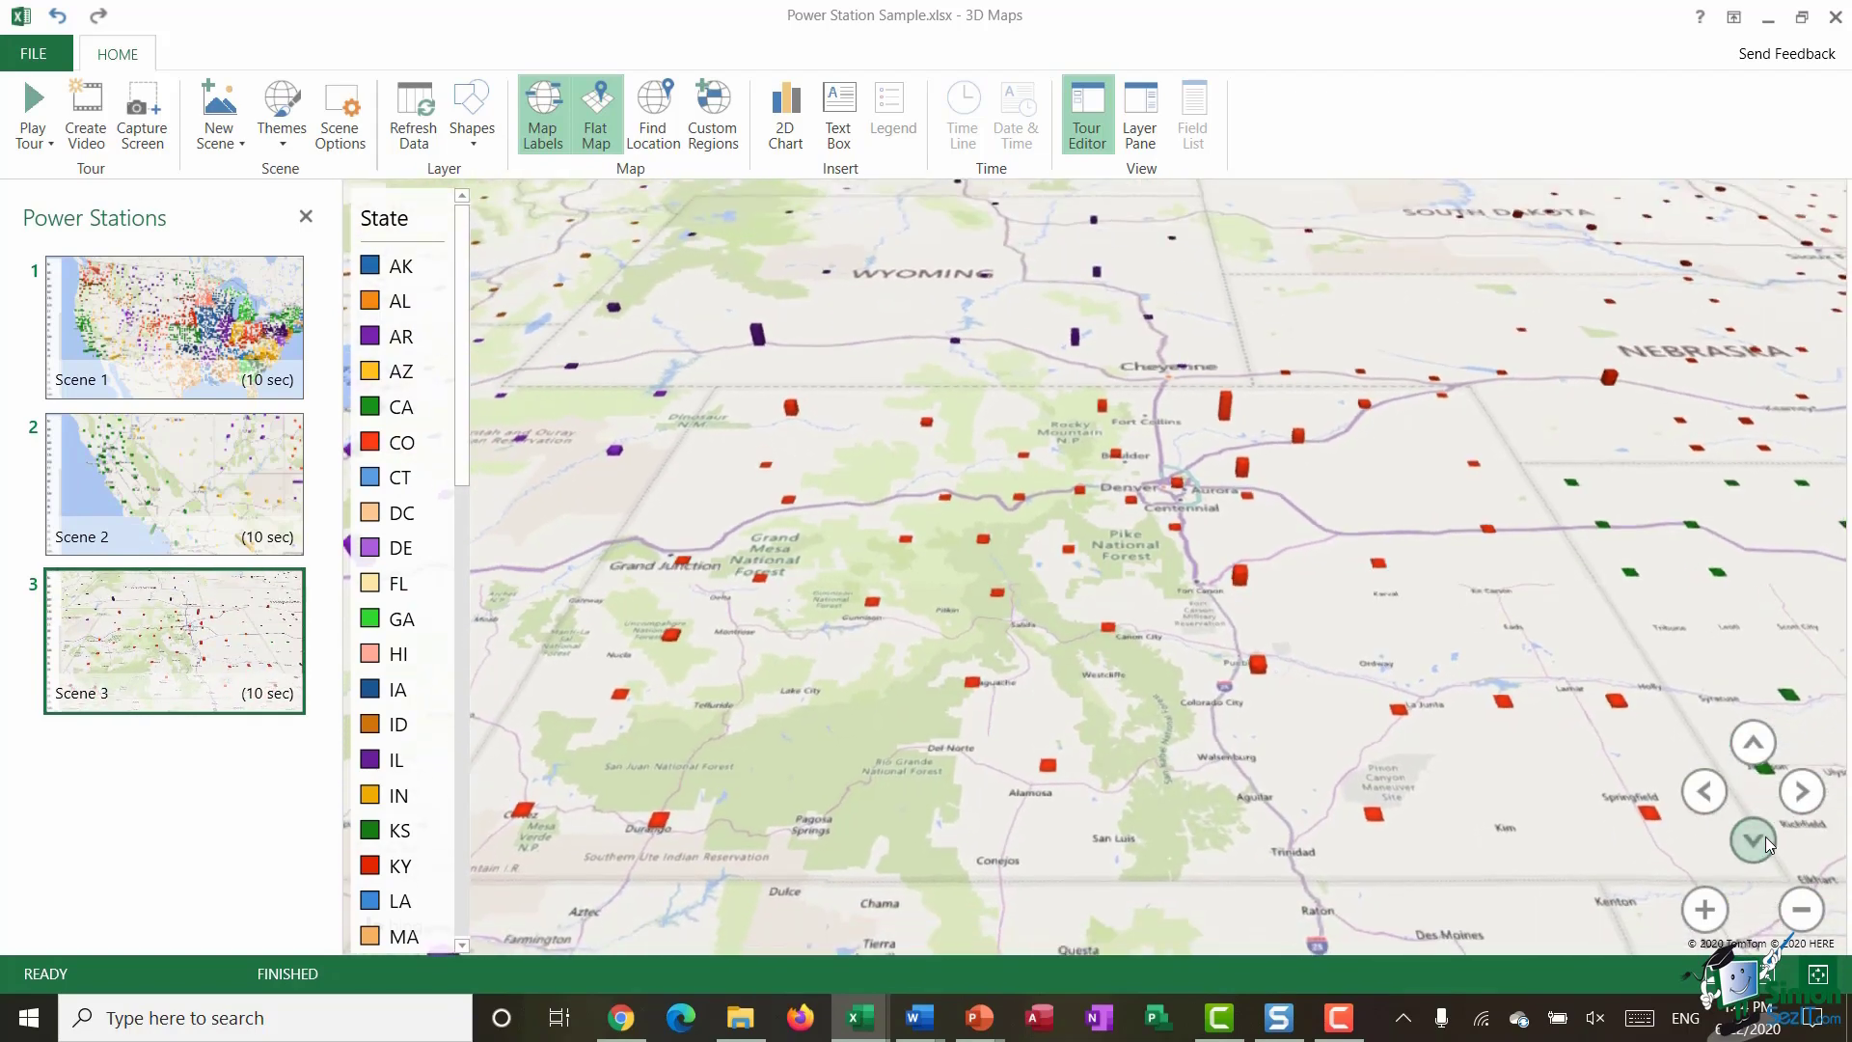
pyautogui.click(1770, 845)
pyautogui.moveTo(1328, 878); pyautogui.dragTo(1324, 727)
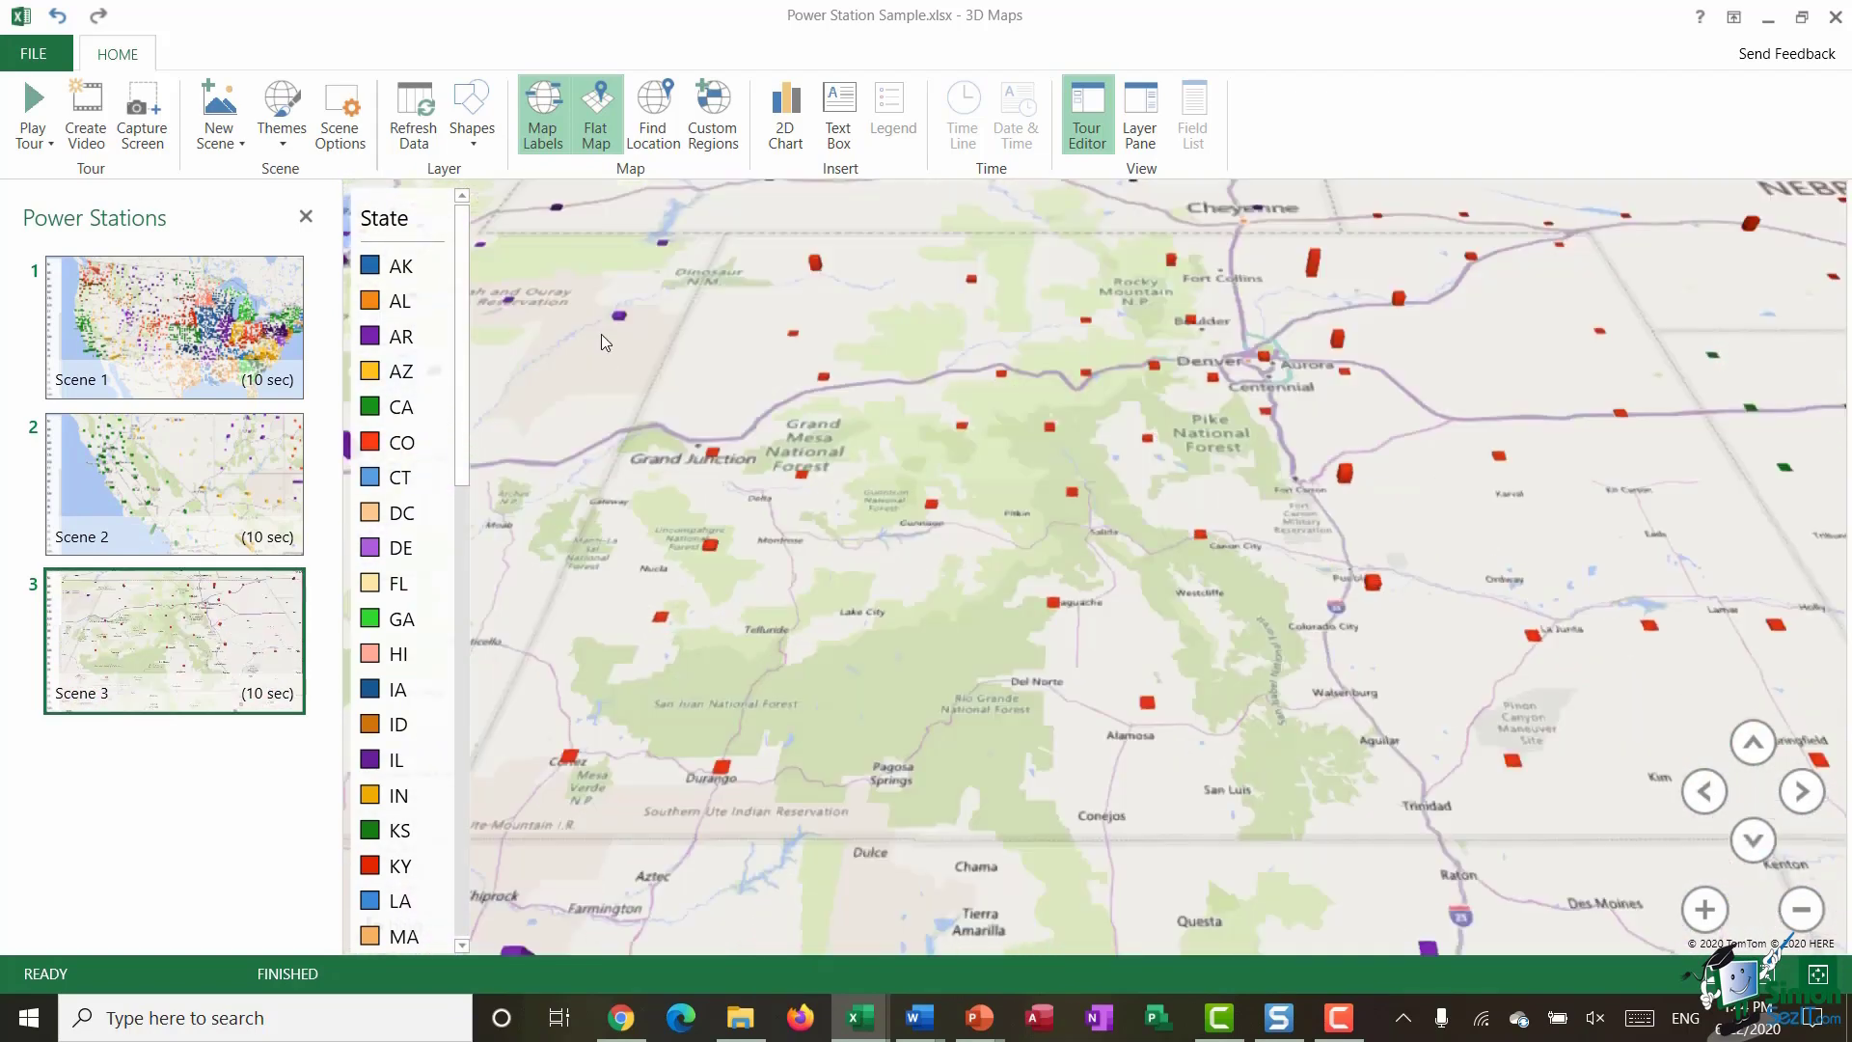
# Step: Add a fourth scene that frames the whole United States from almost straight above
pyautogui.click(219, 104)
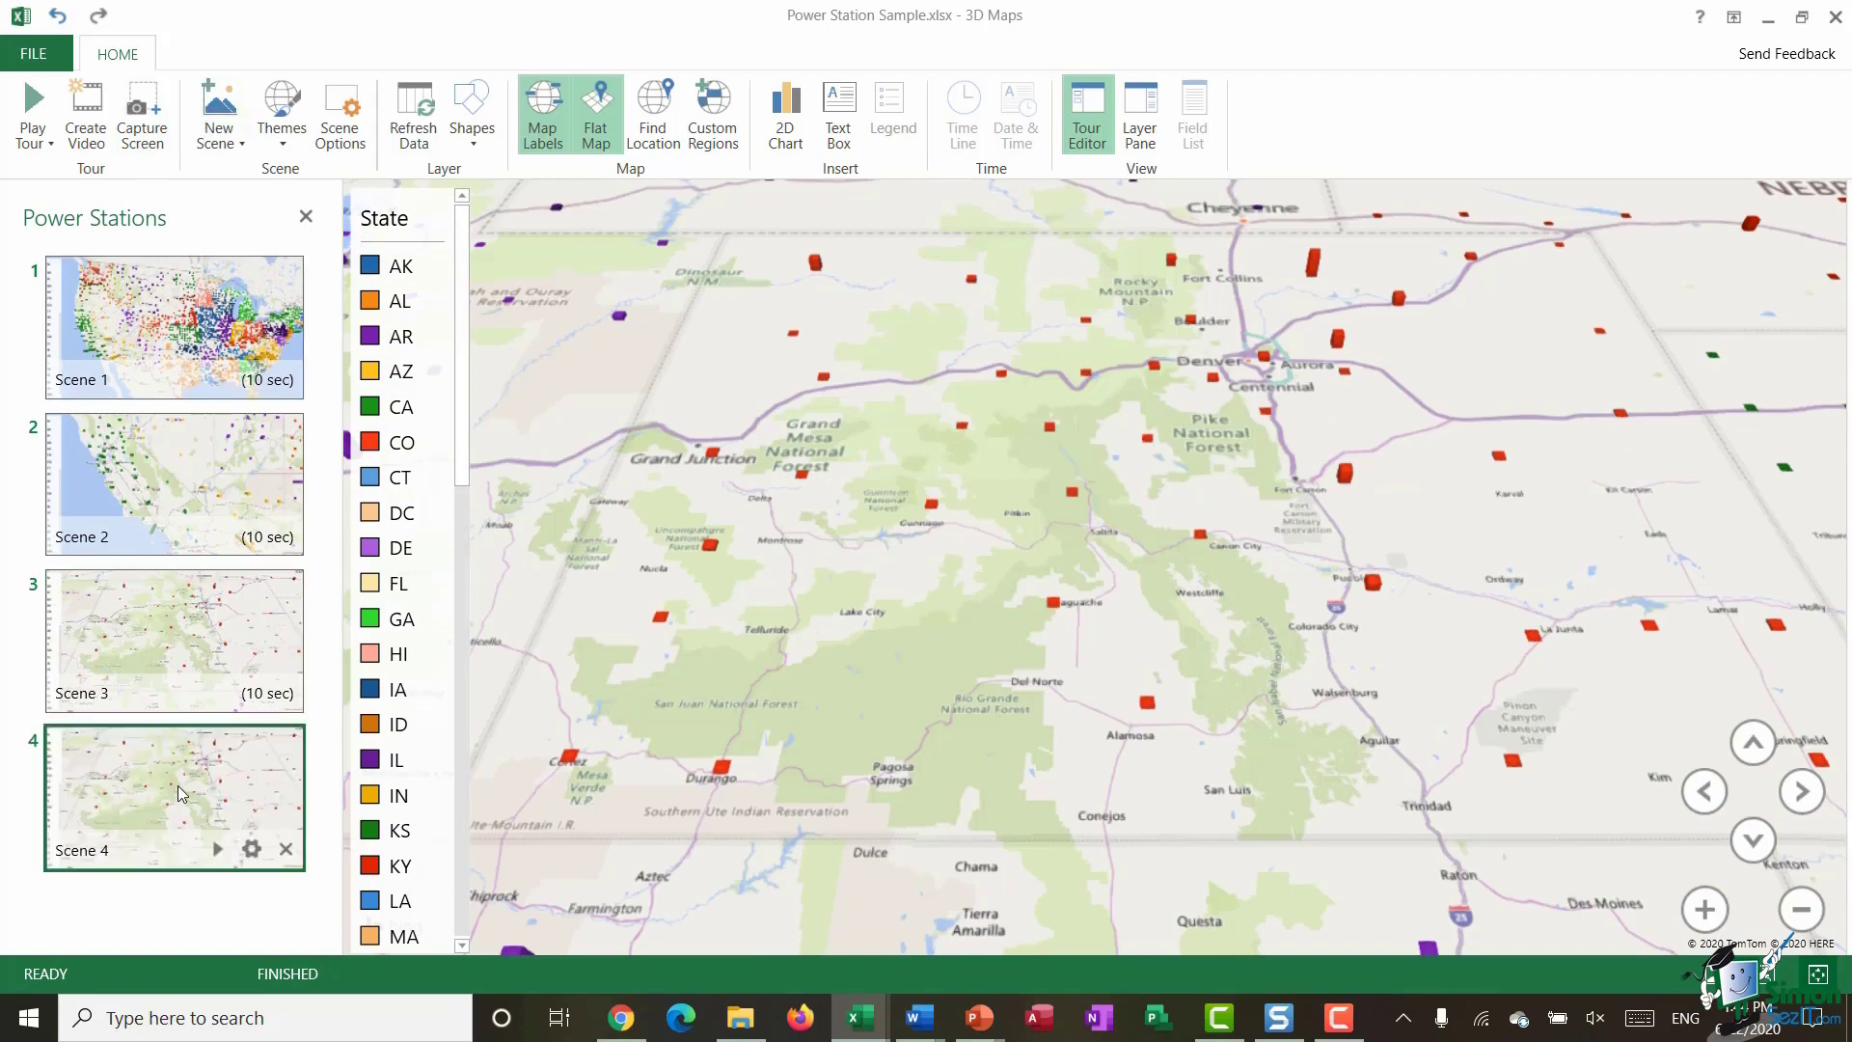
pyautogui.click(1803, 917)
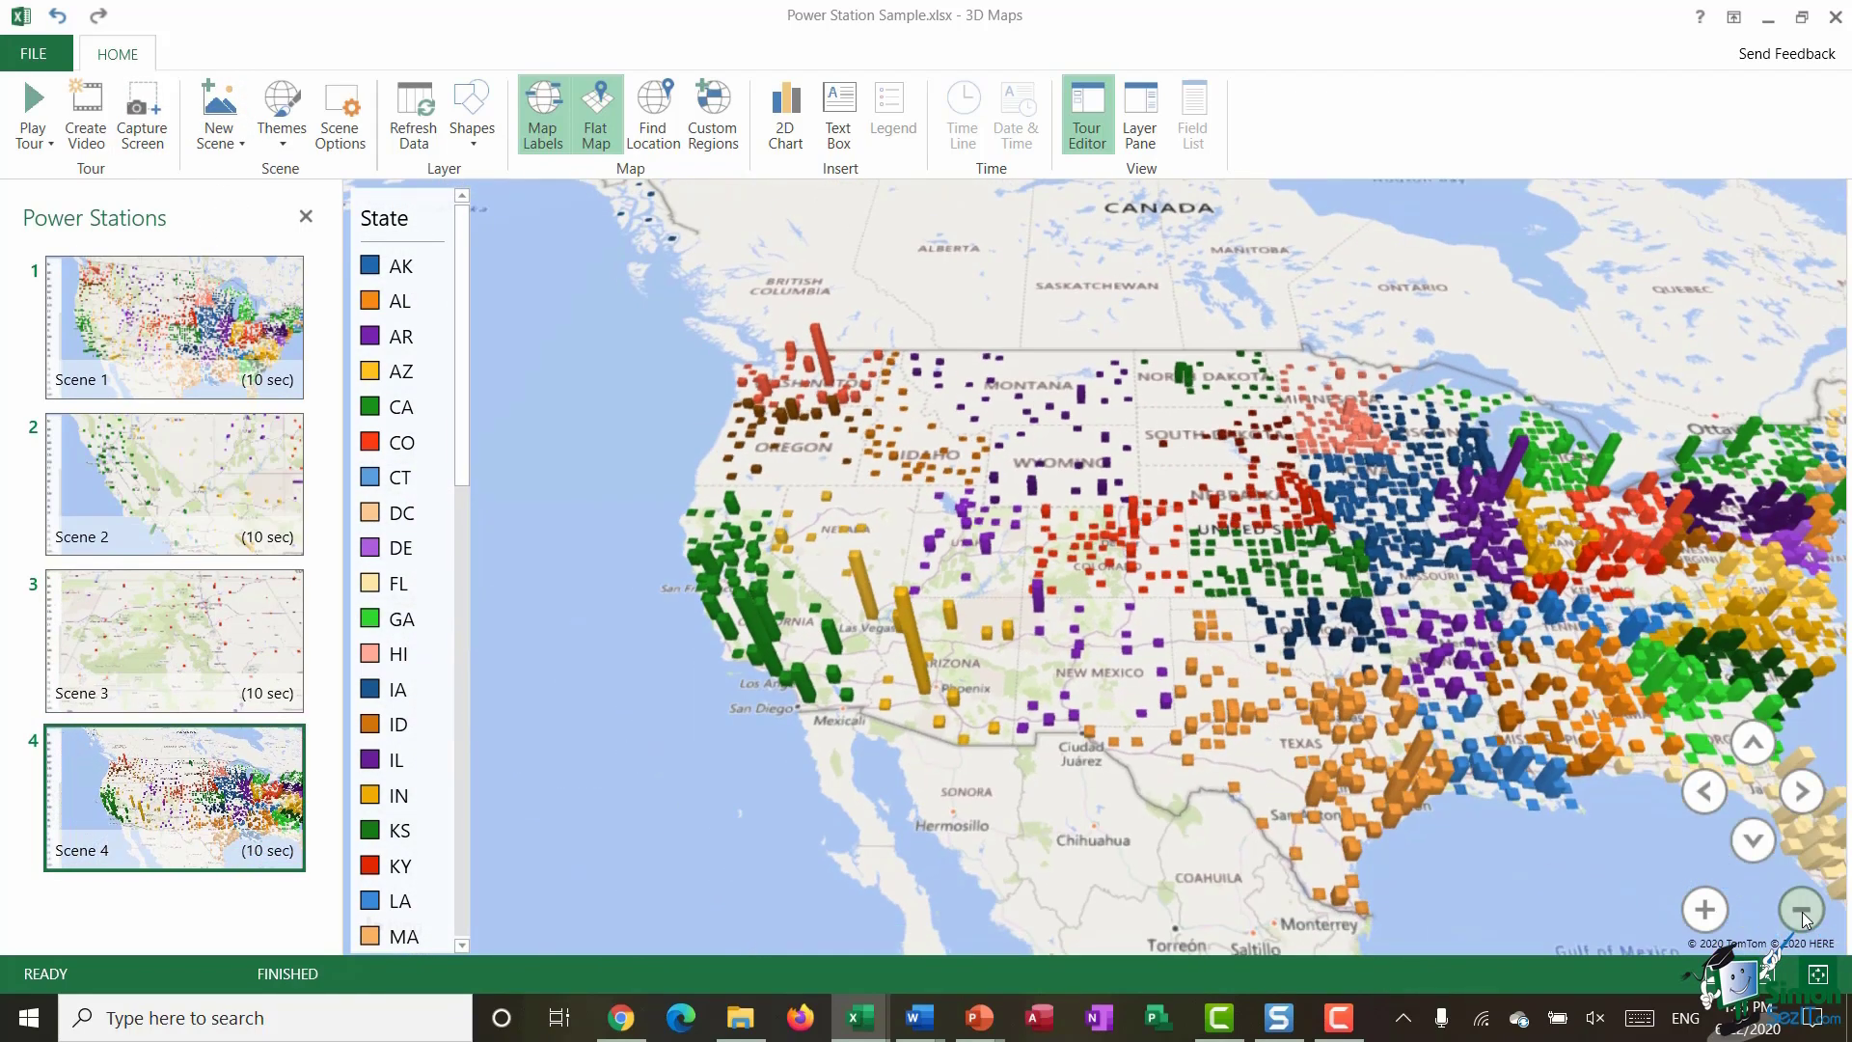
pyautogui.moveTo(1464, 664); pyautogui.dragTo(1305, 639)
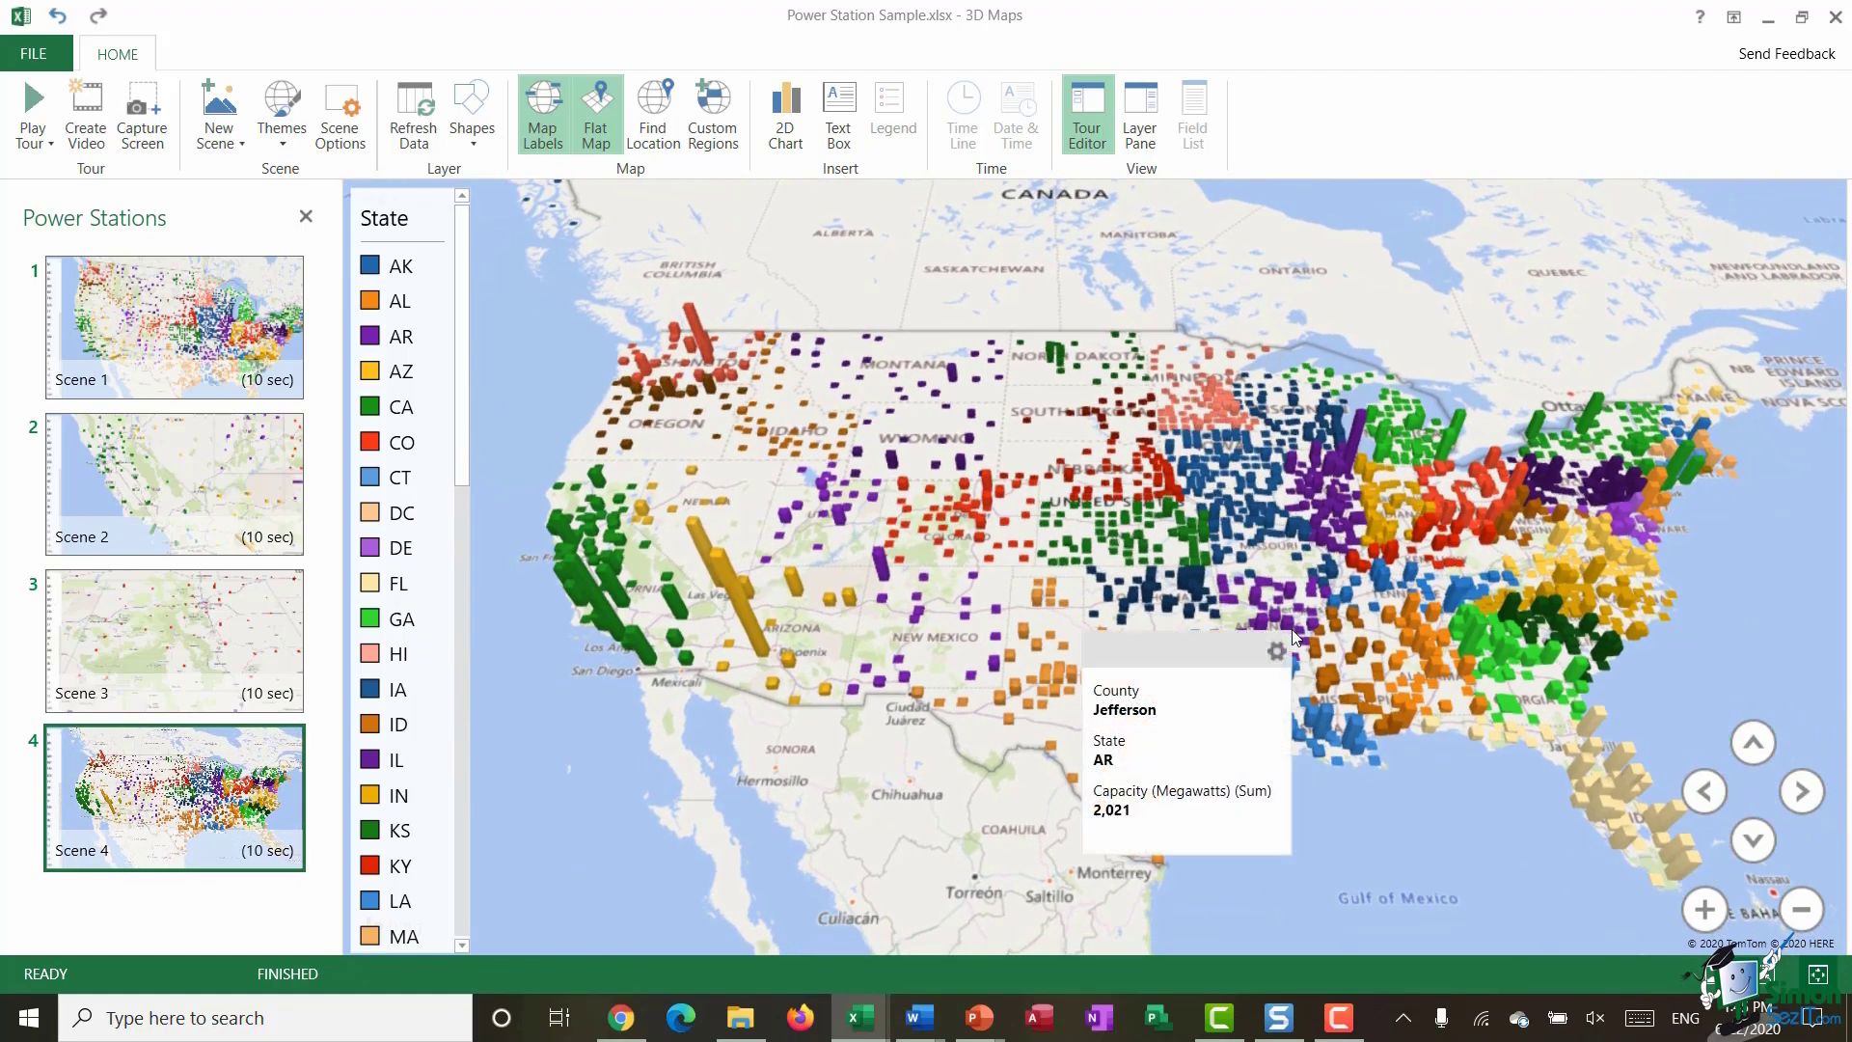
pyautogui.click(577, 133)
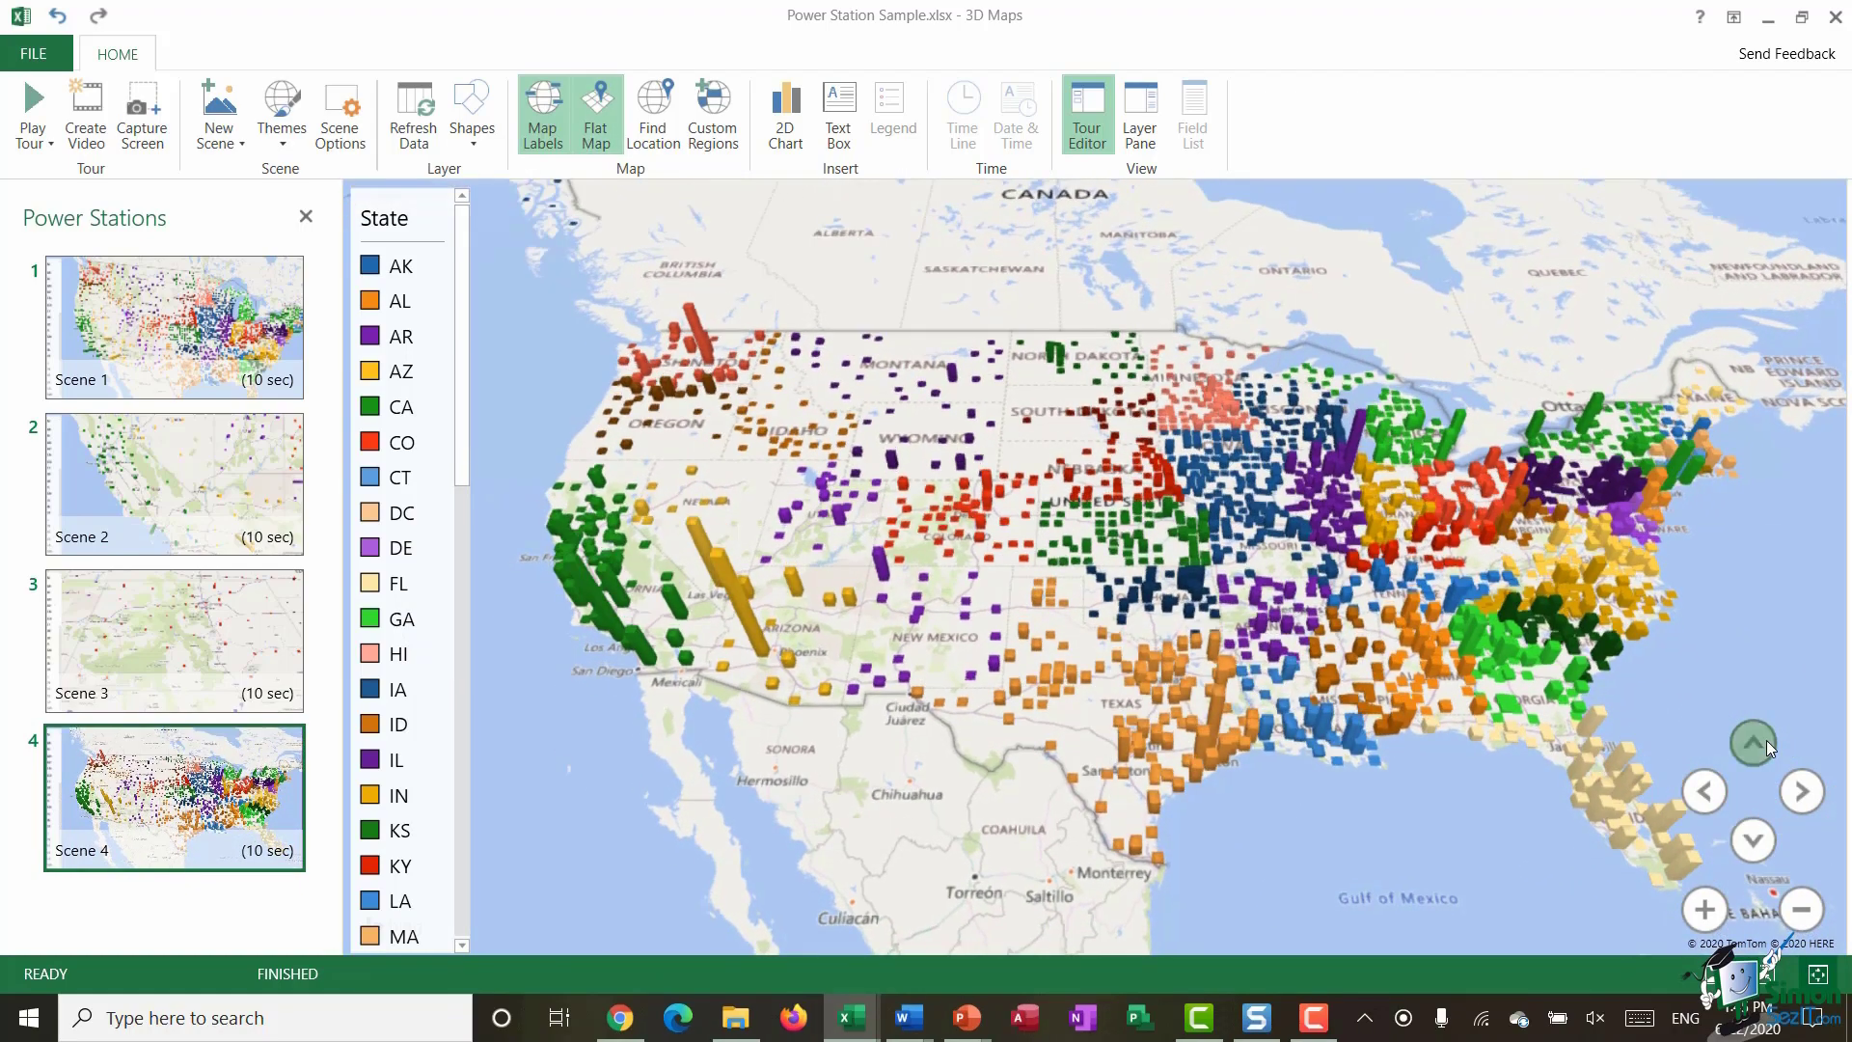
pyautogui.click(1767, 739)
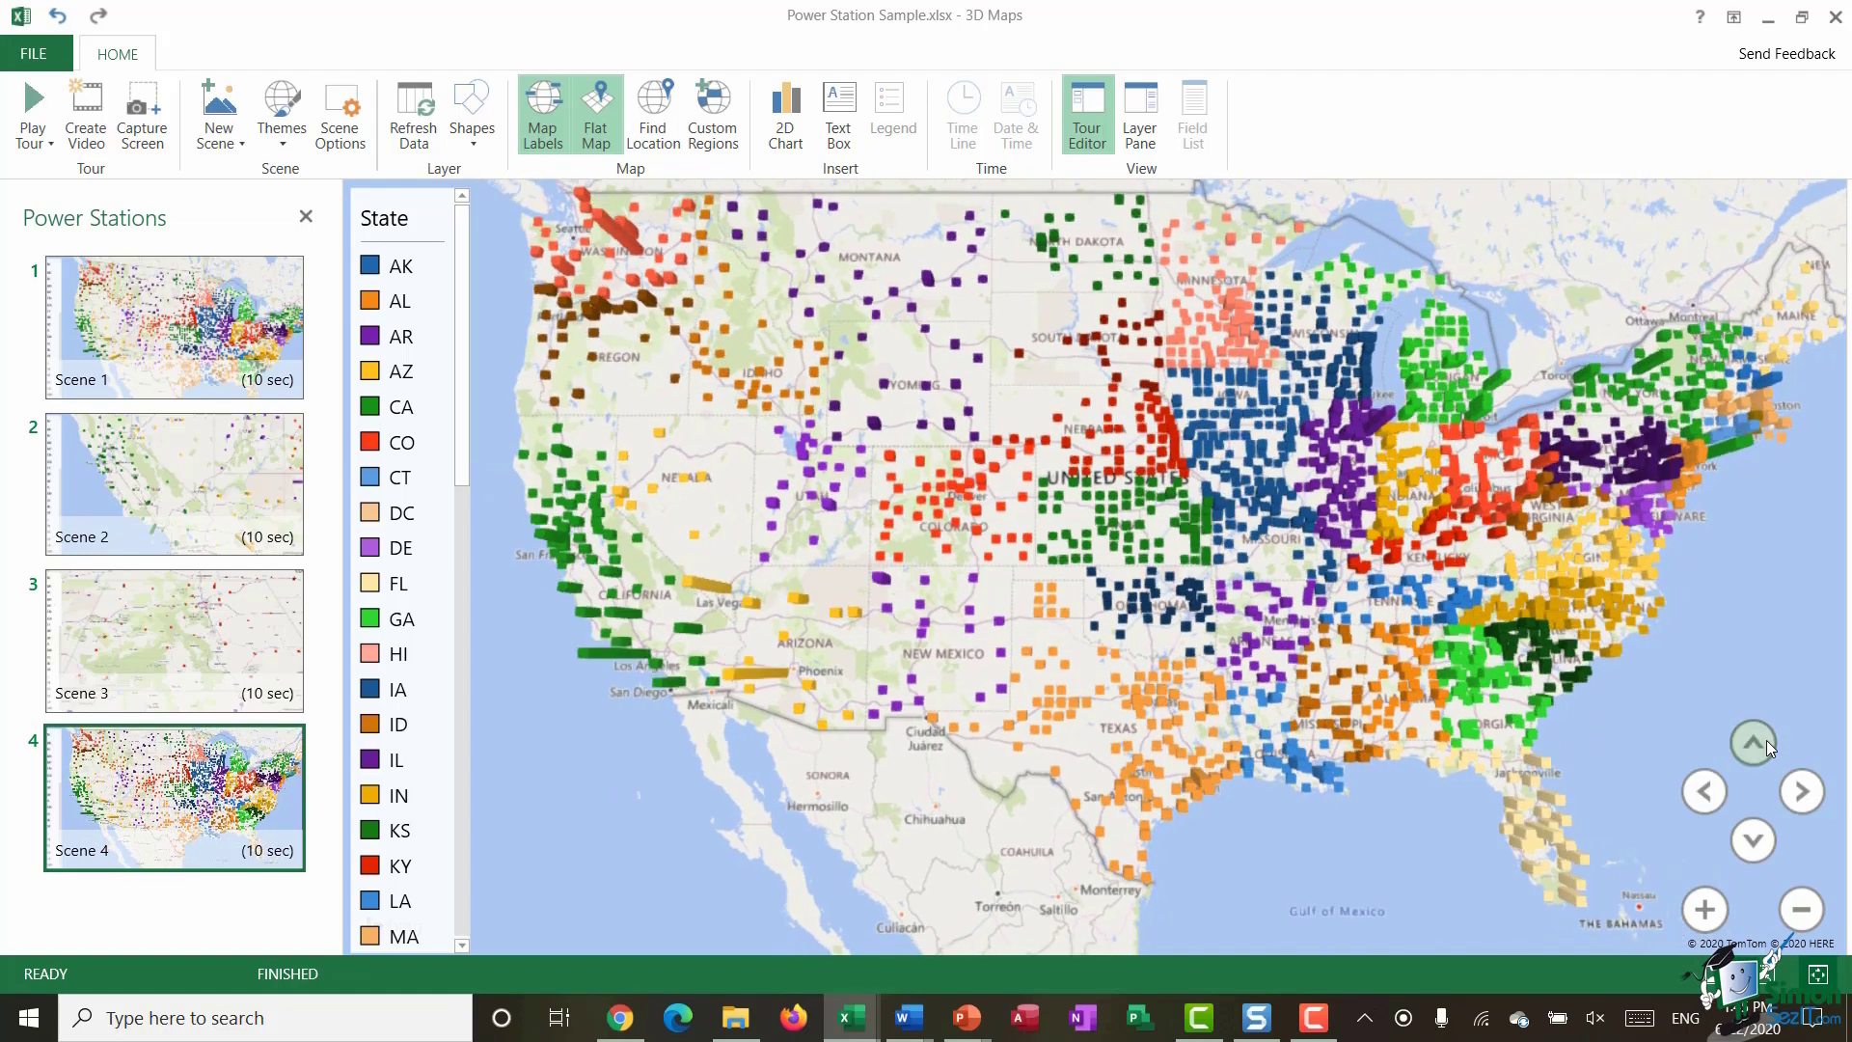
pyautogui.moveTo(1453, 600); pyautogui.dragTo(1455, 640)
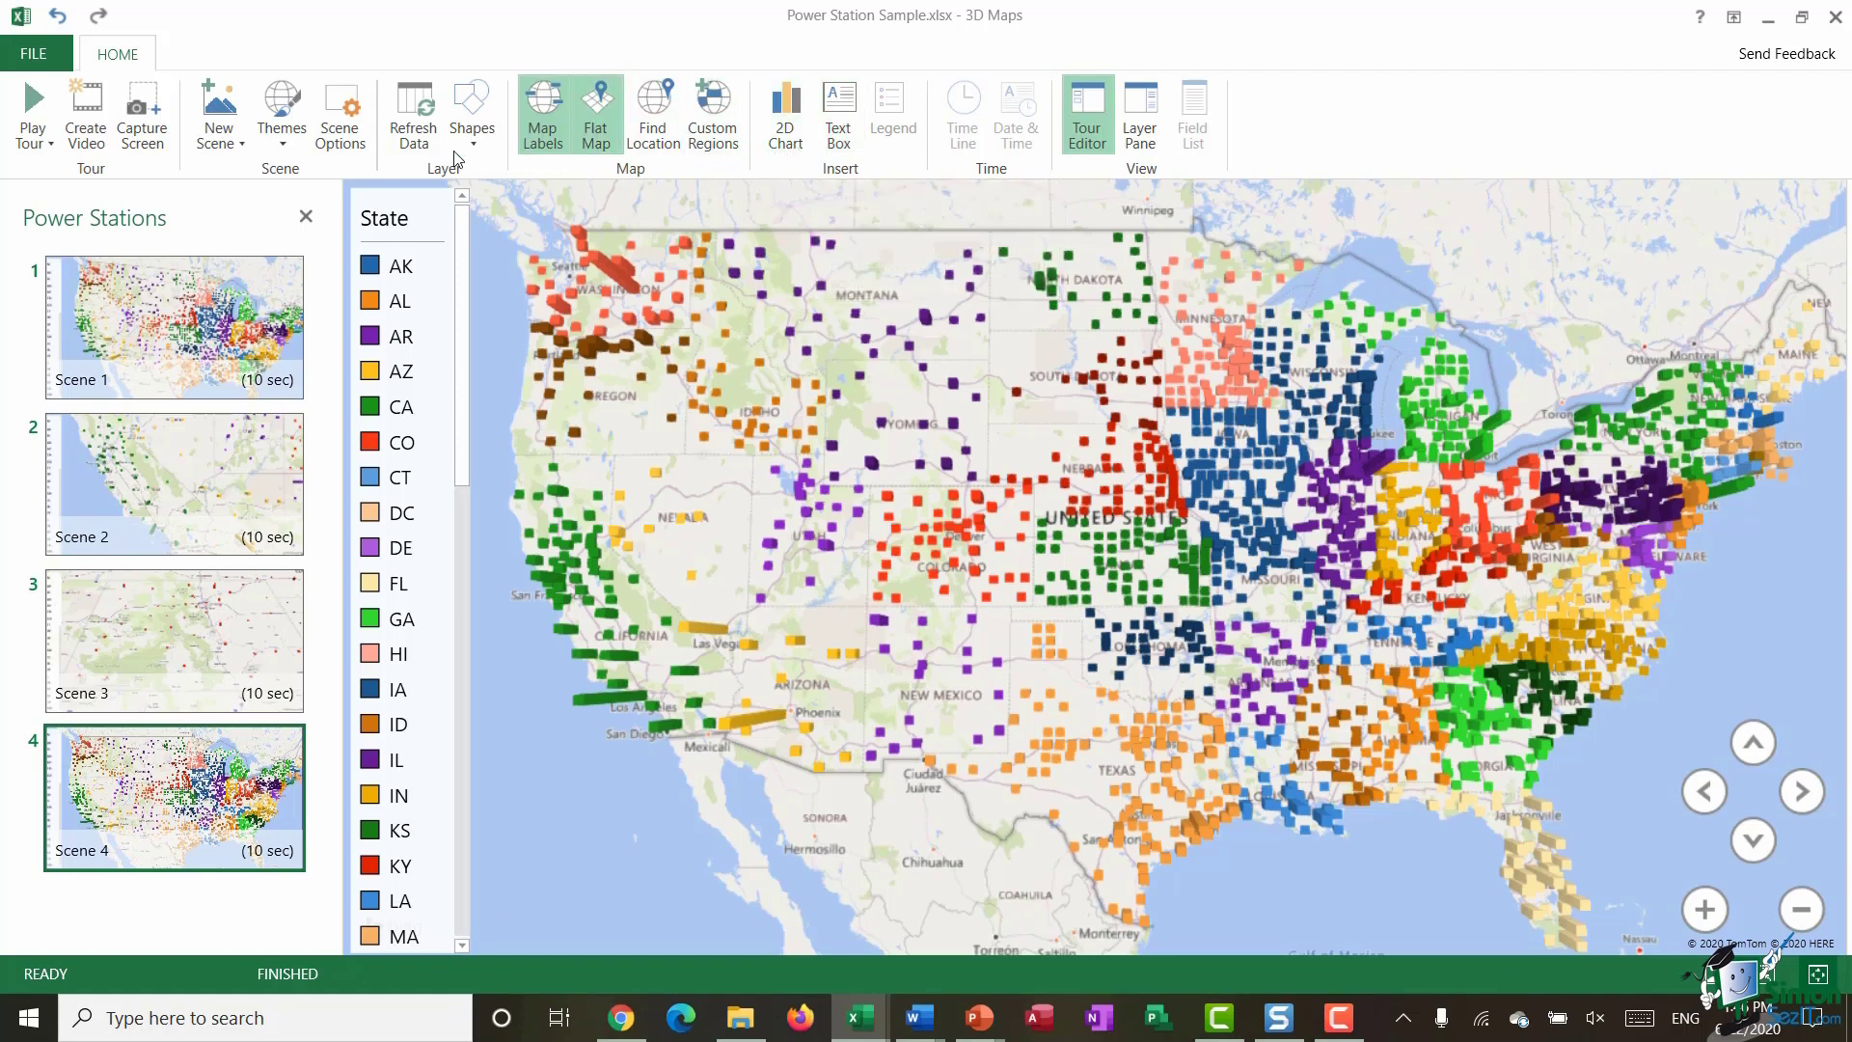
# Step: Name the first scene "Overview of the US" and set its duration to 5 seconds
pyautogui.moveTo(980, 535)
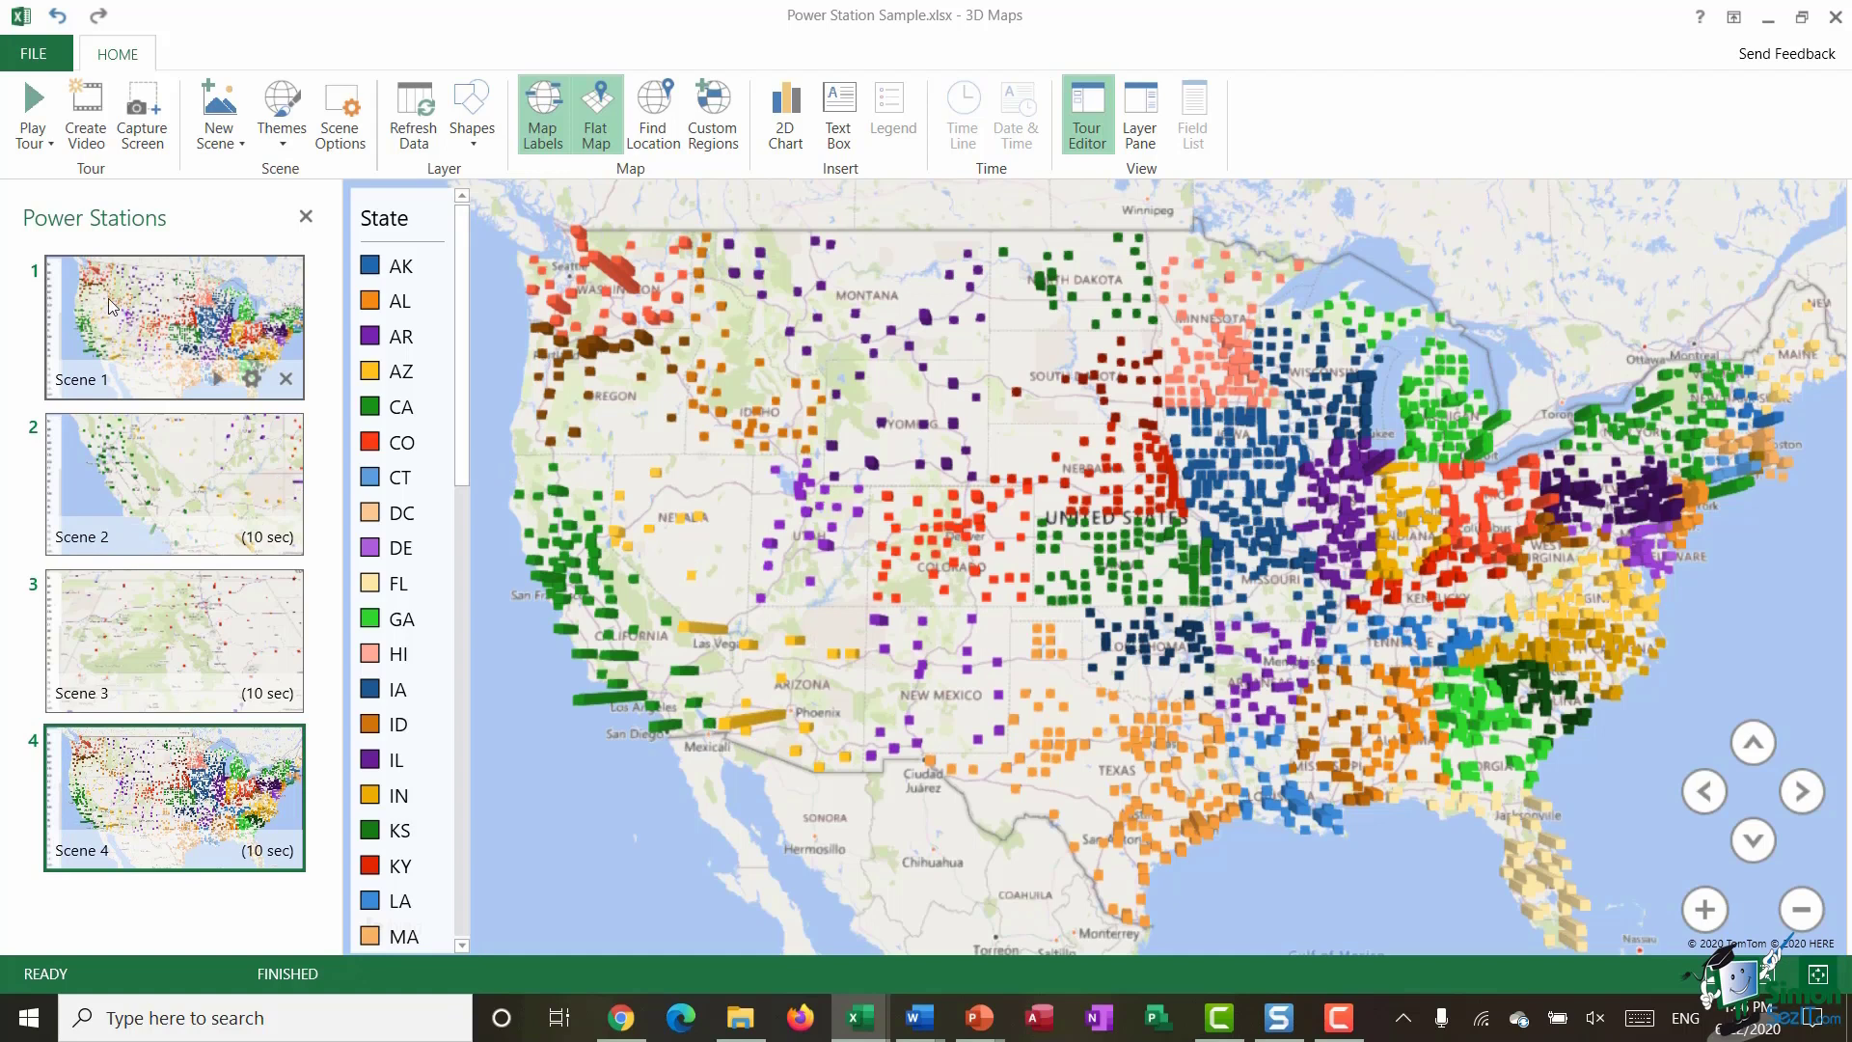
pyautogui.click(391, 507)
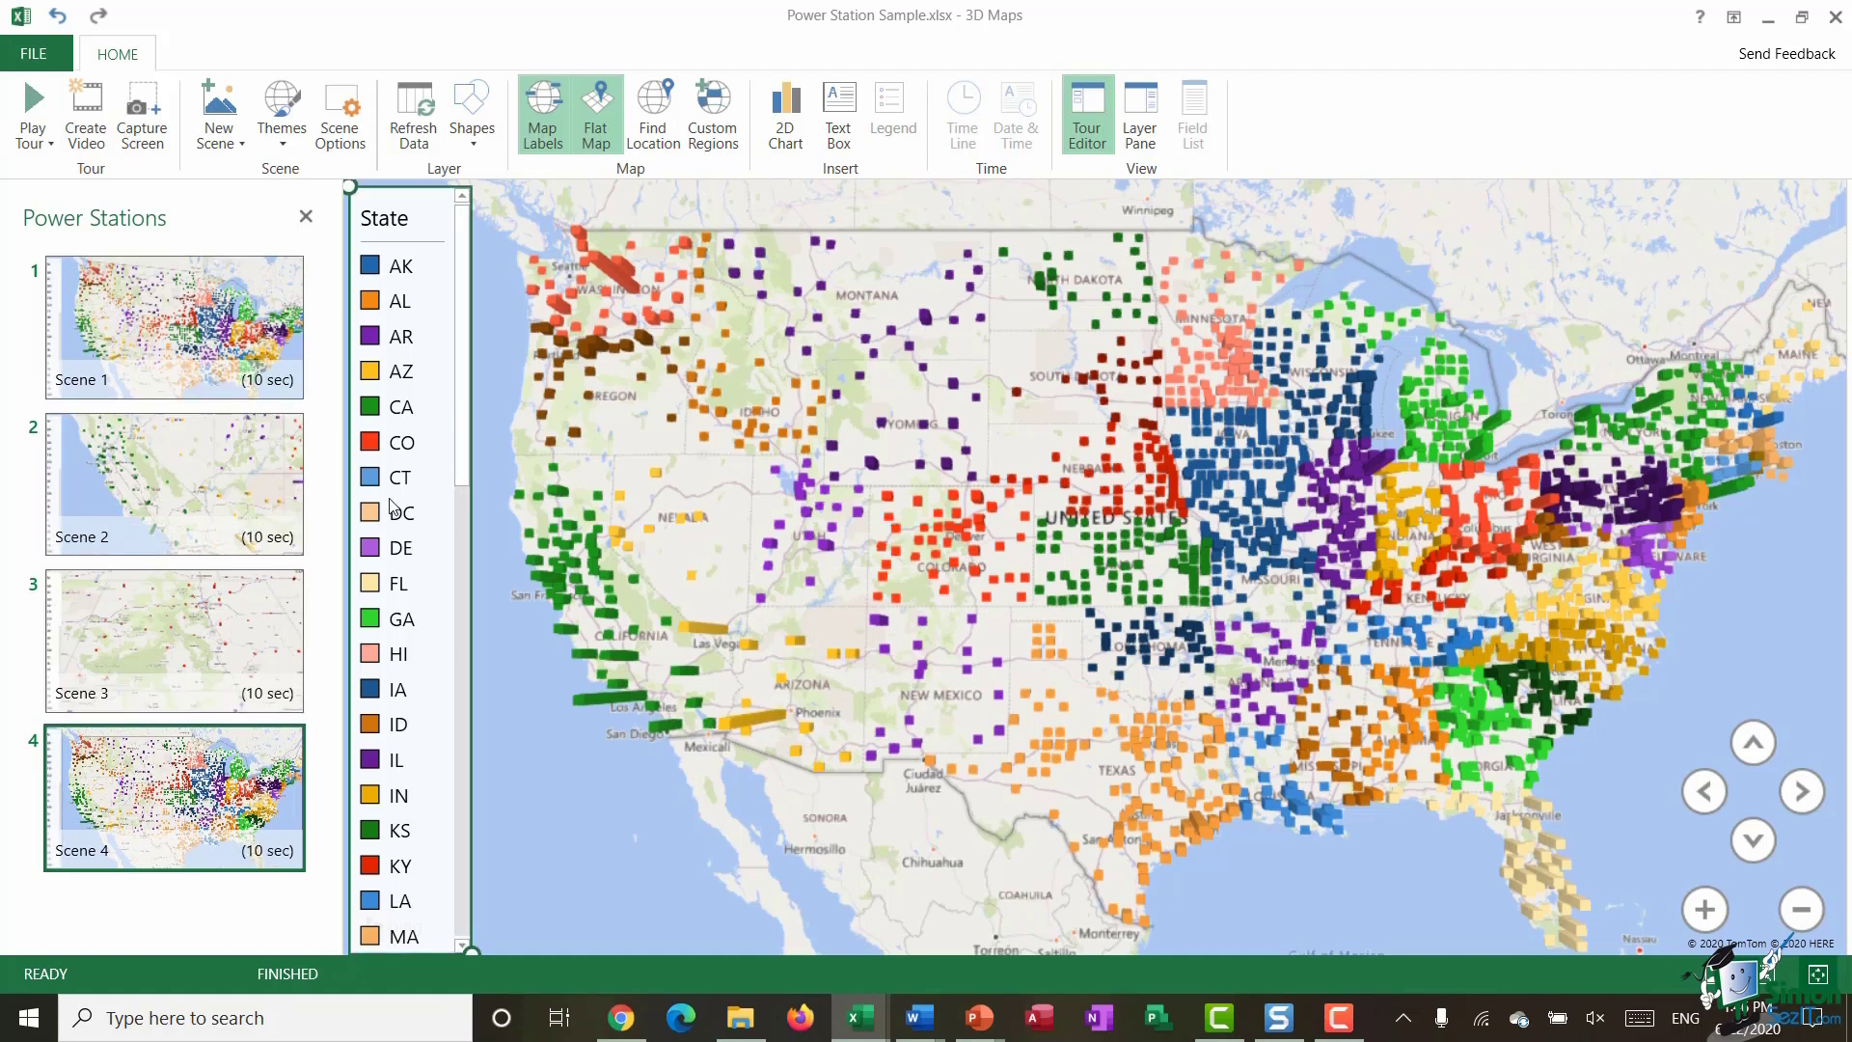
pyautogui.click(197, 335)
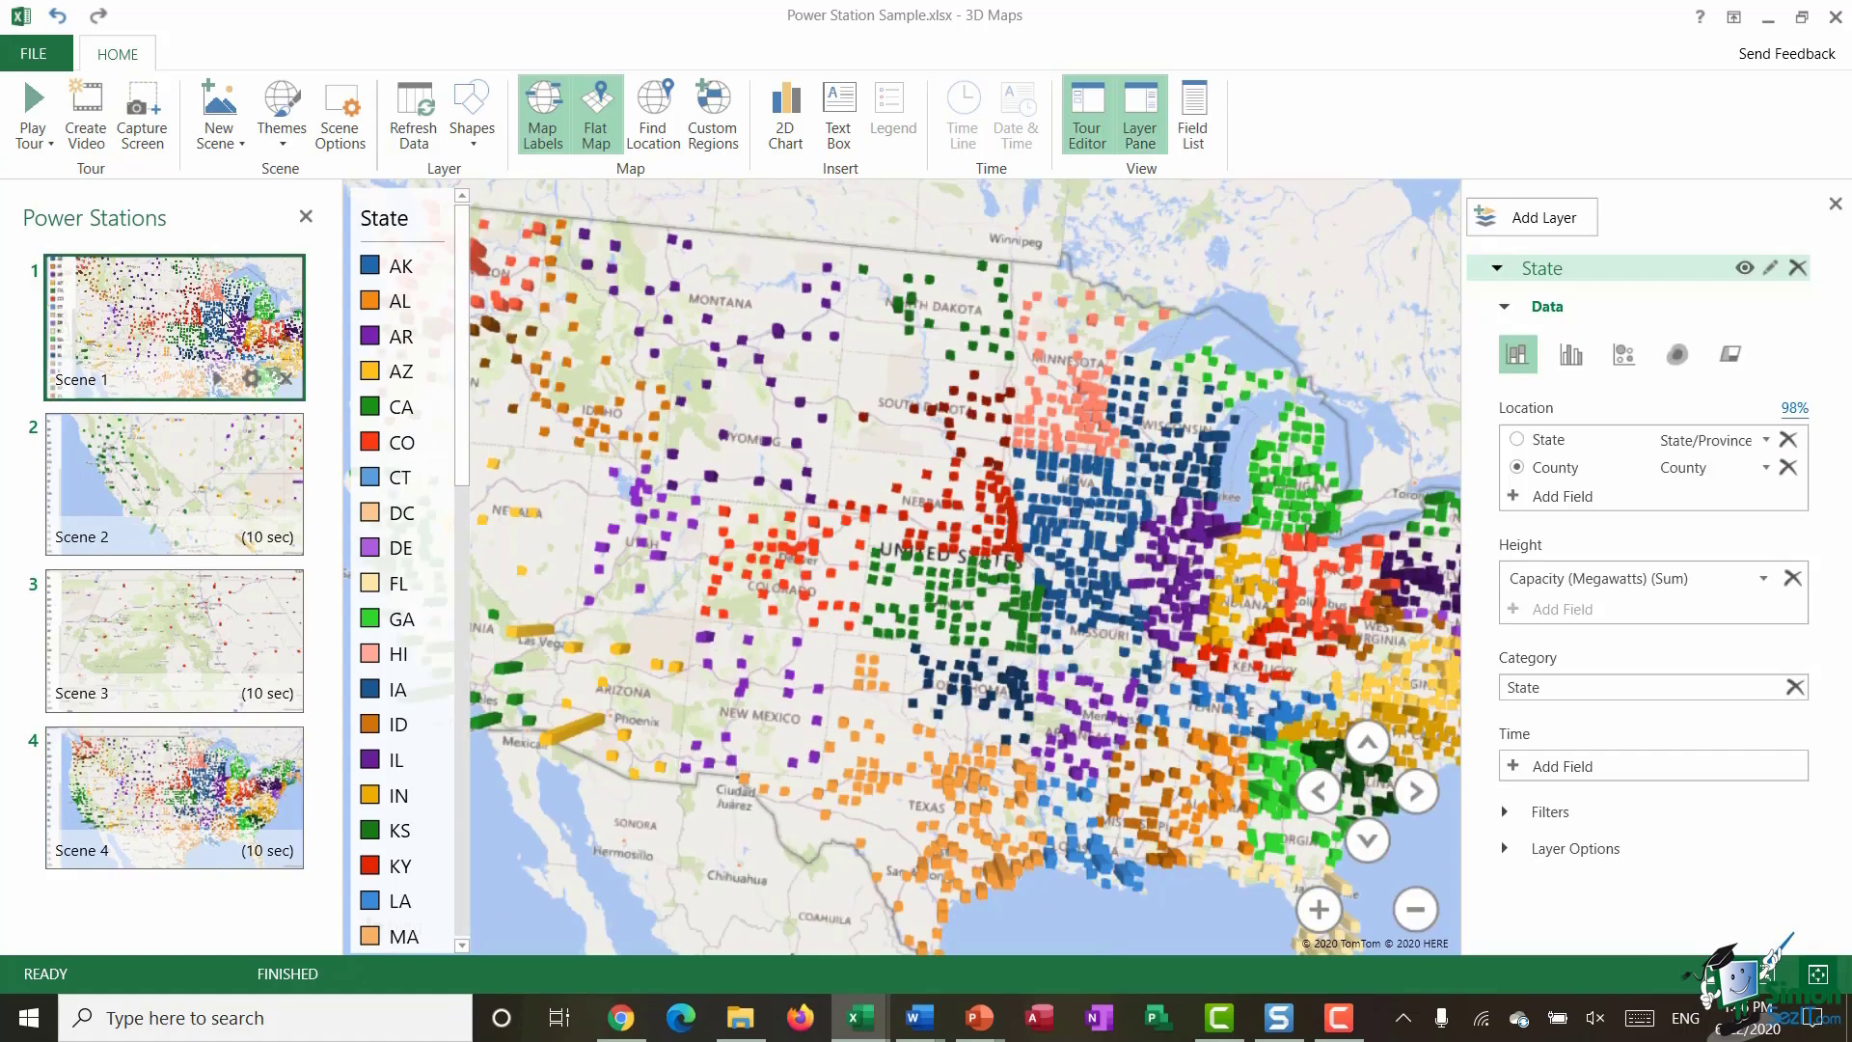
pyautogui.click(342, 133)
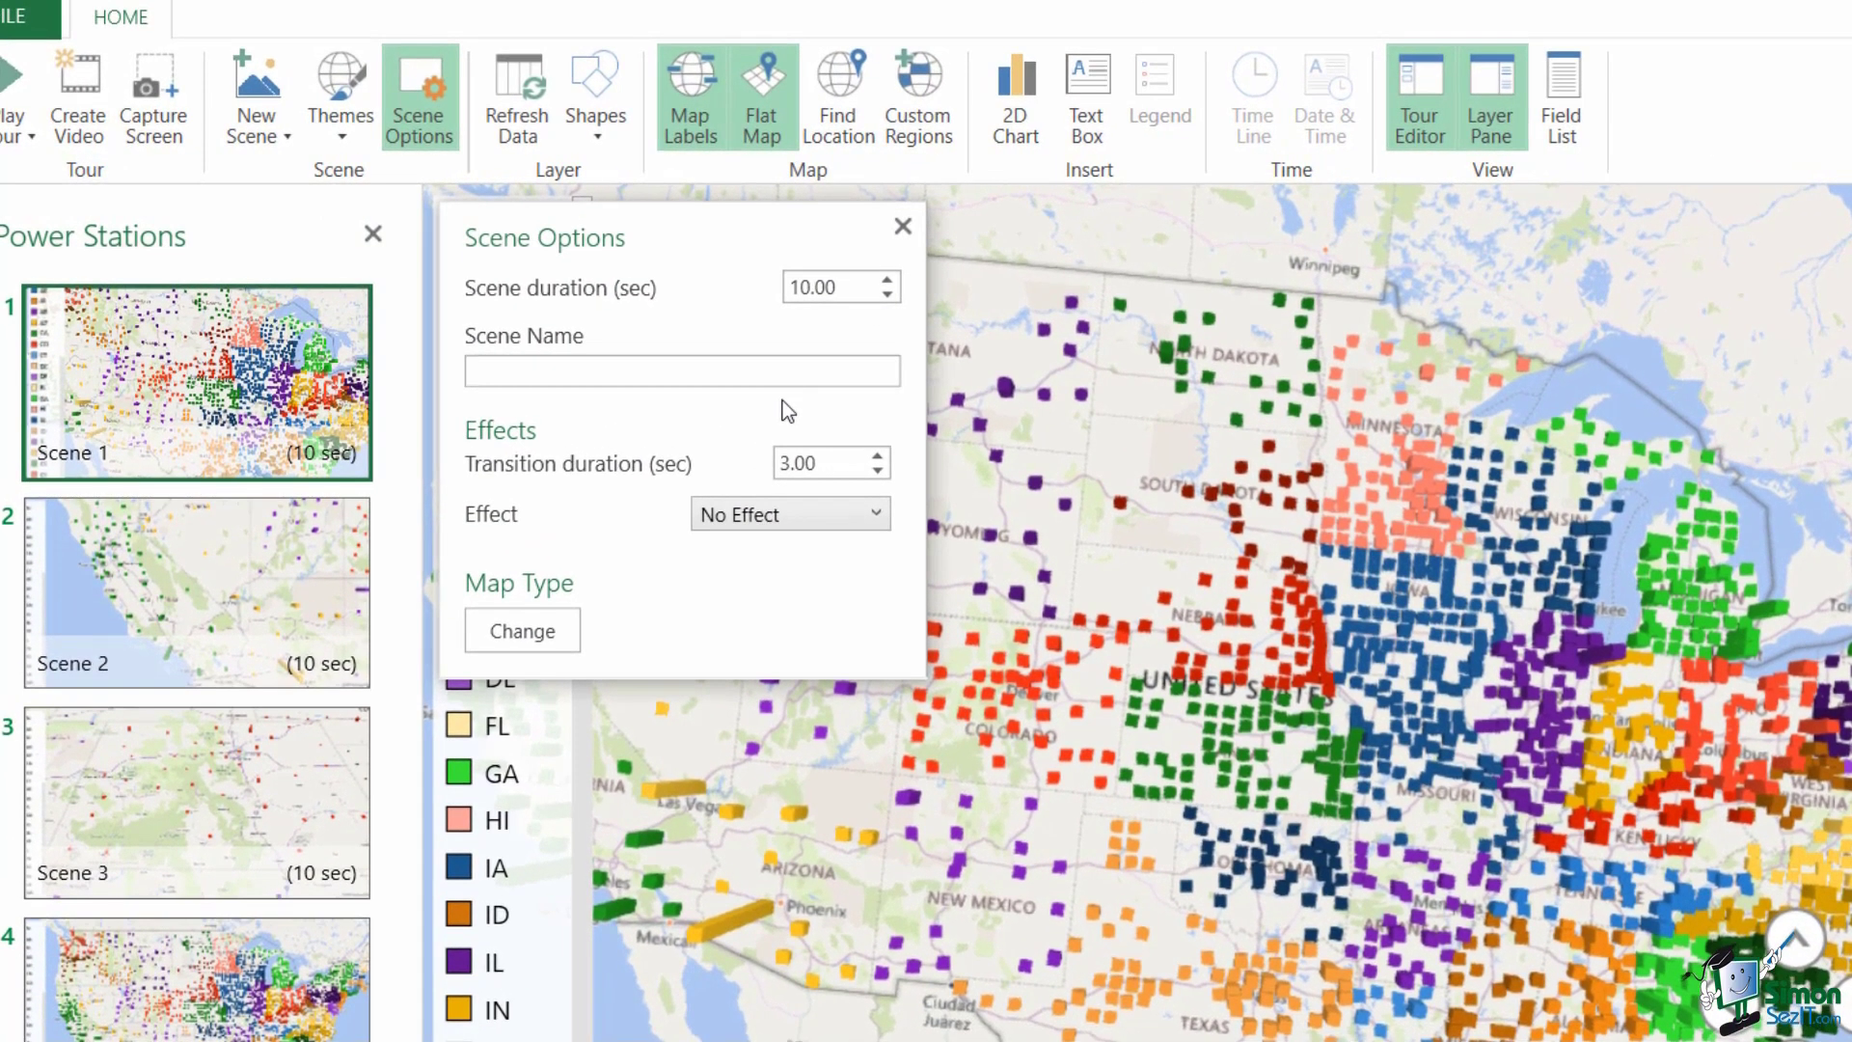
pyautogui.write('Overview of the US')
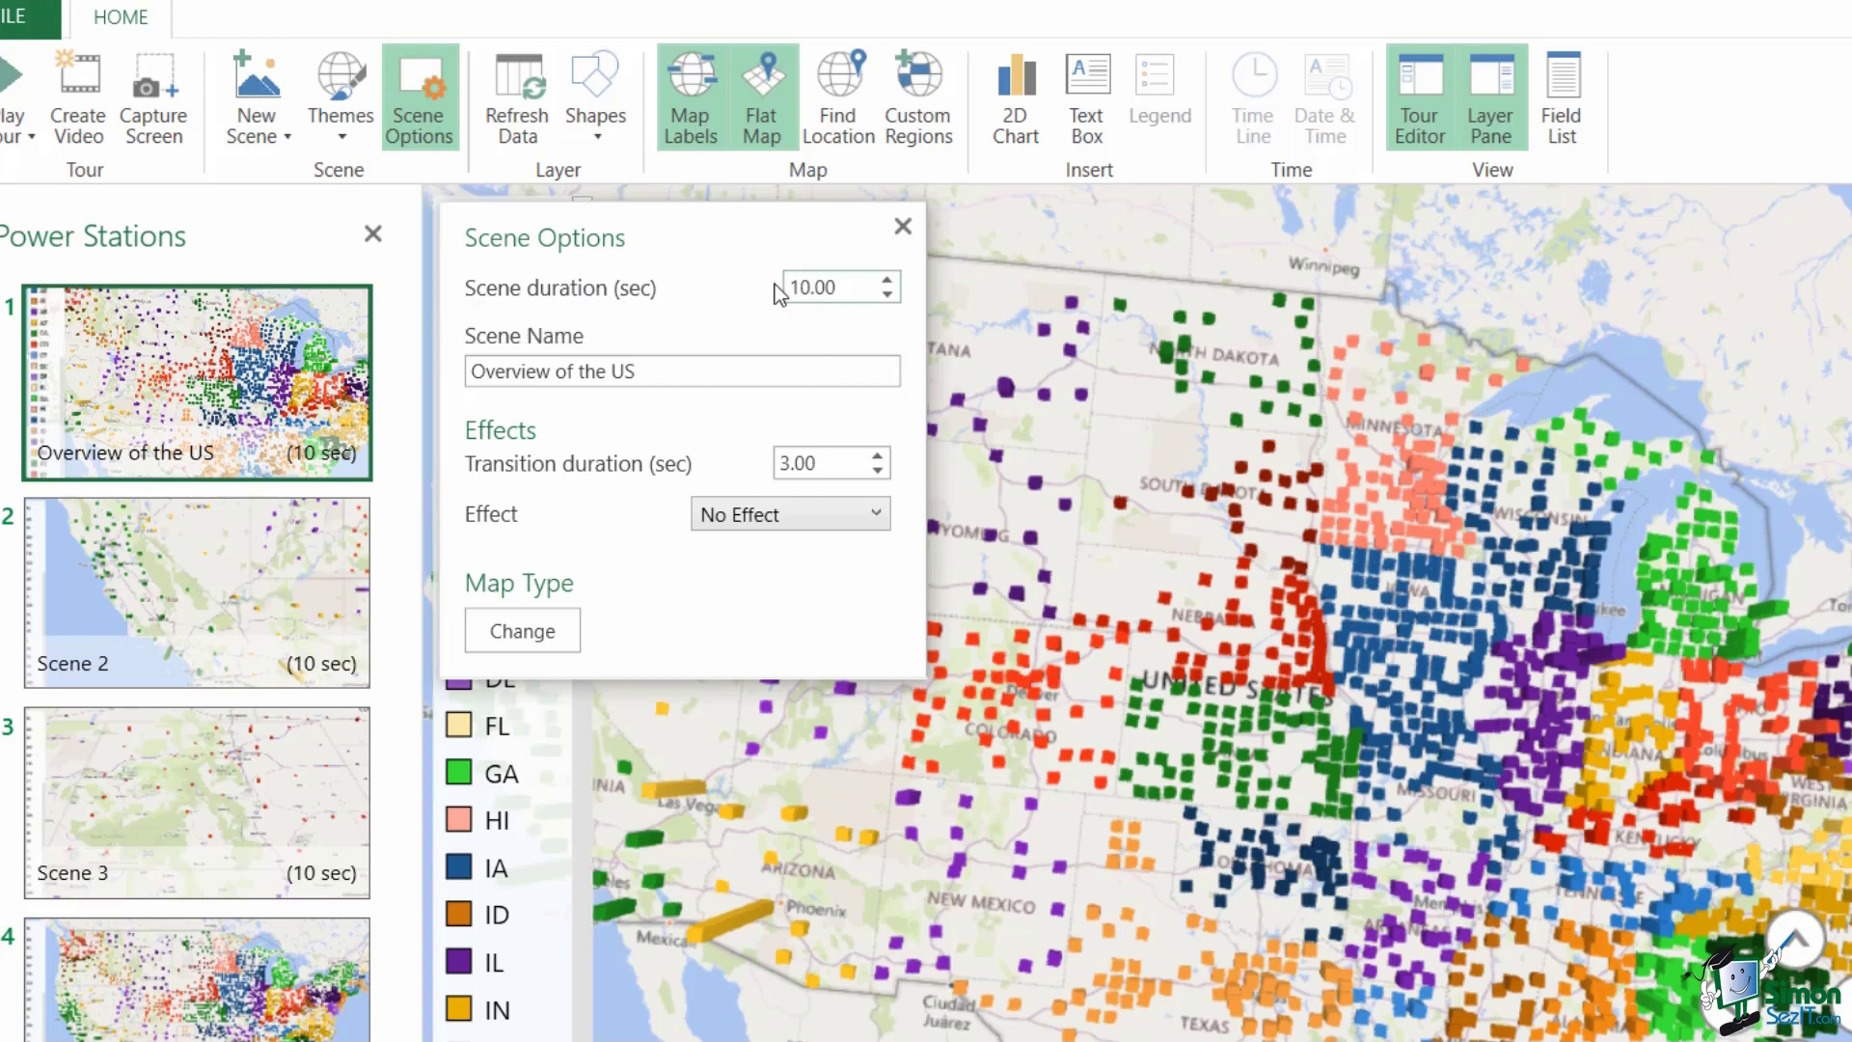
pyautogui.moveTo(831, 286); pyautogui.dragTo(745, 288)
pyautogui.write('5')
# Step: Give the Overview of the US scene the Fly Over effect and close its scene options
pyautogui.click(880, 512)
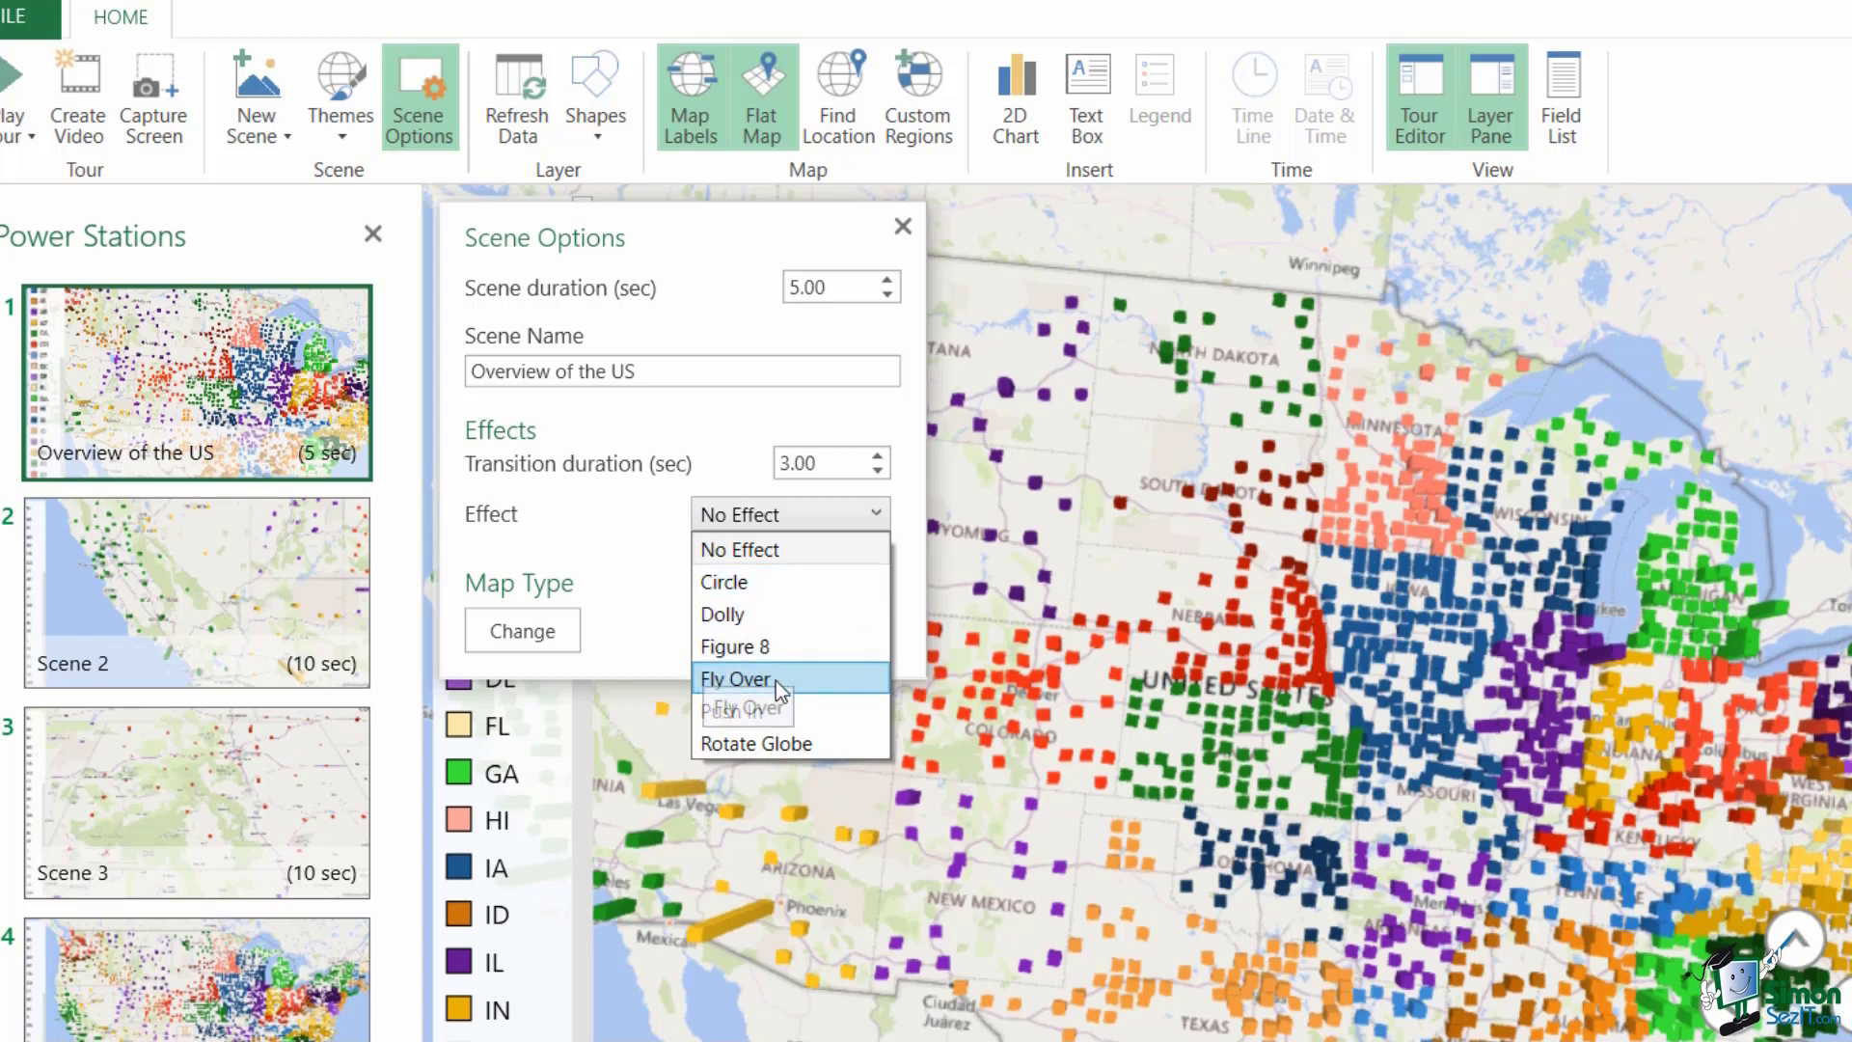
pyautogui.click(830, 680)
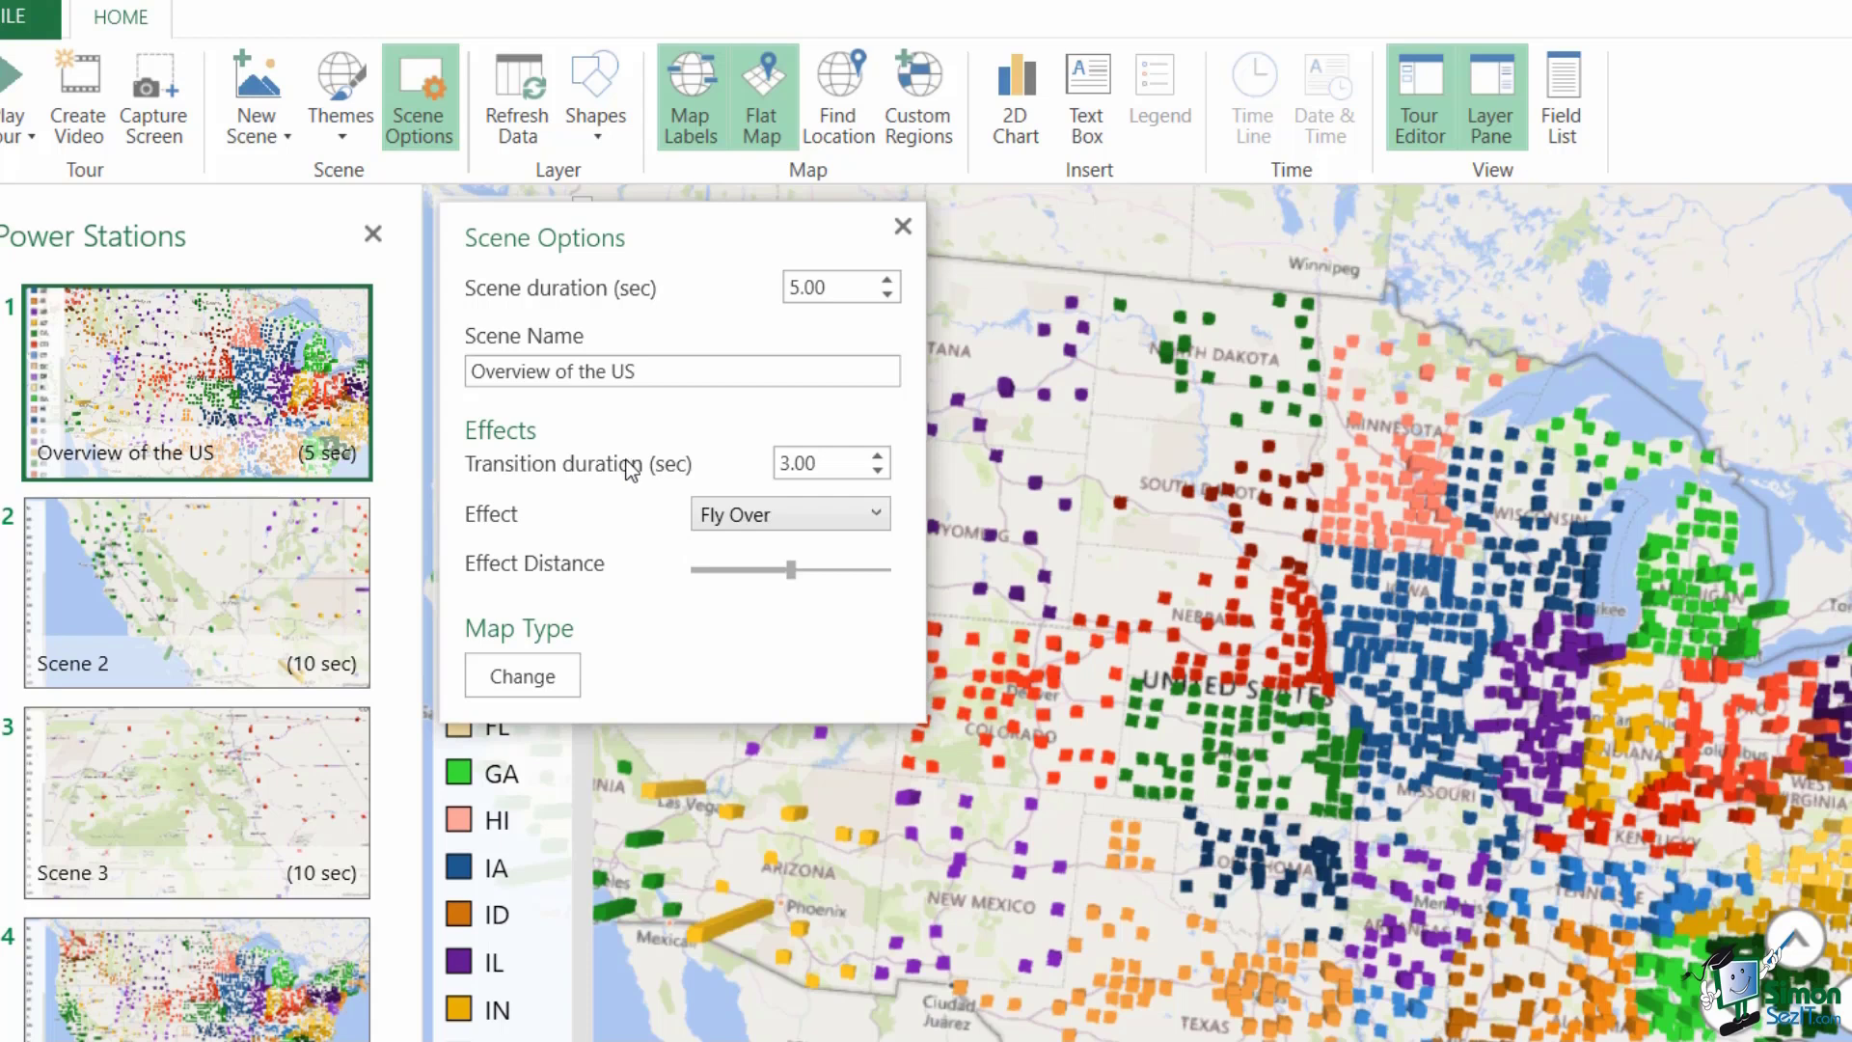
pyautogui.click(903, 227)
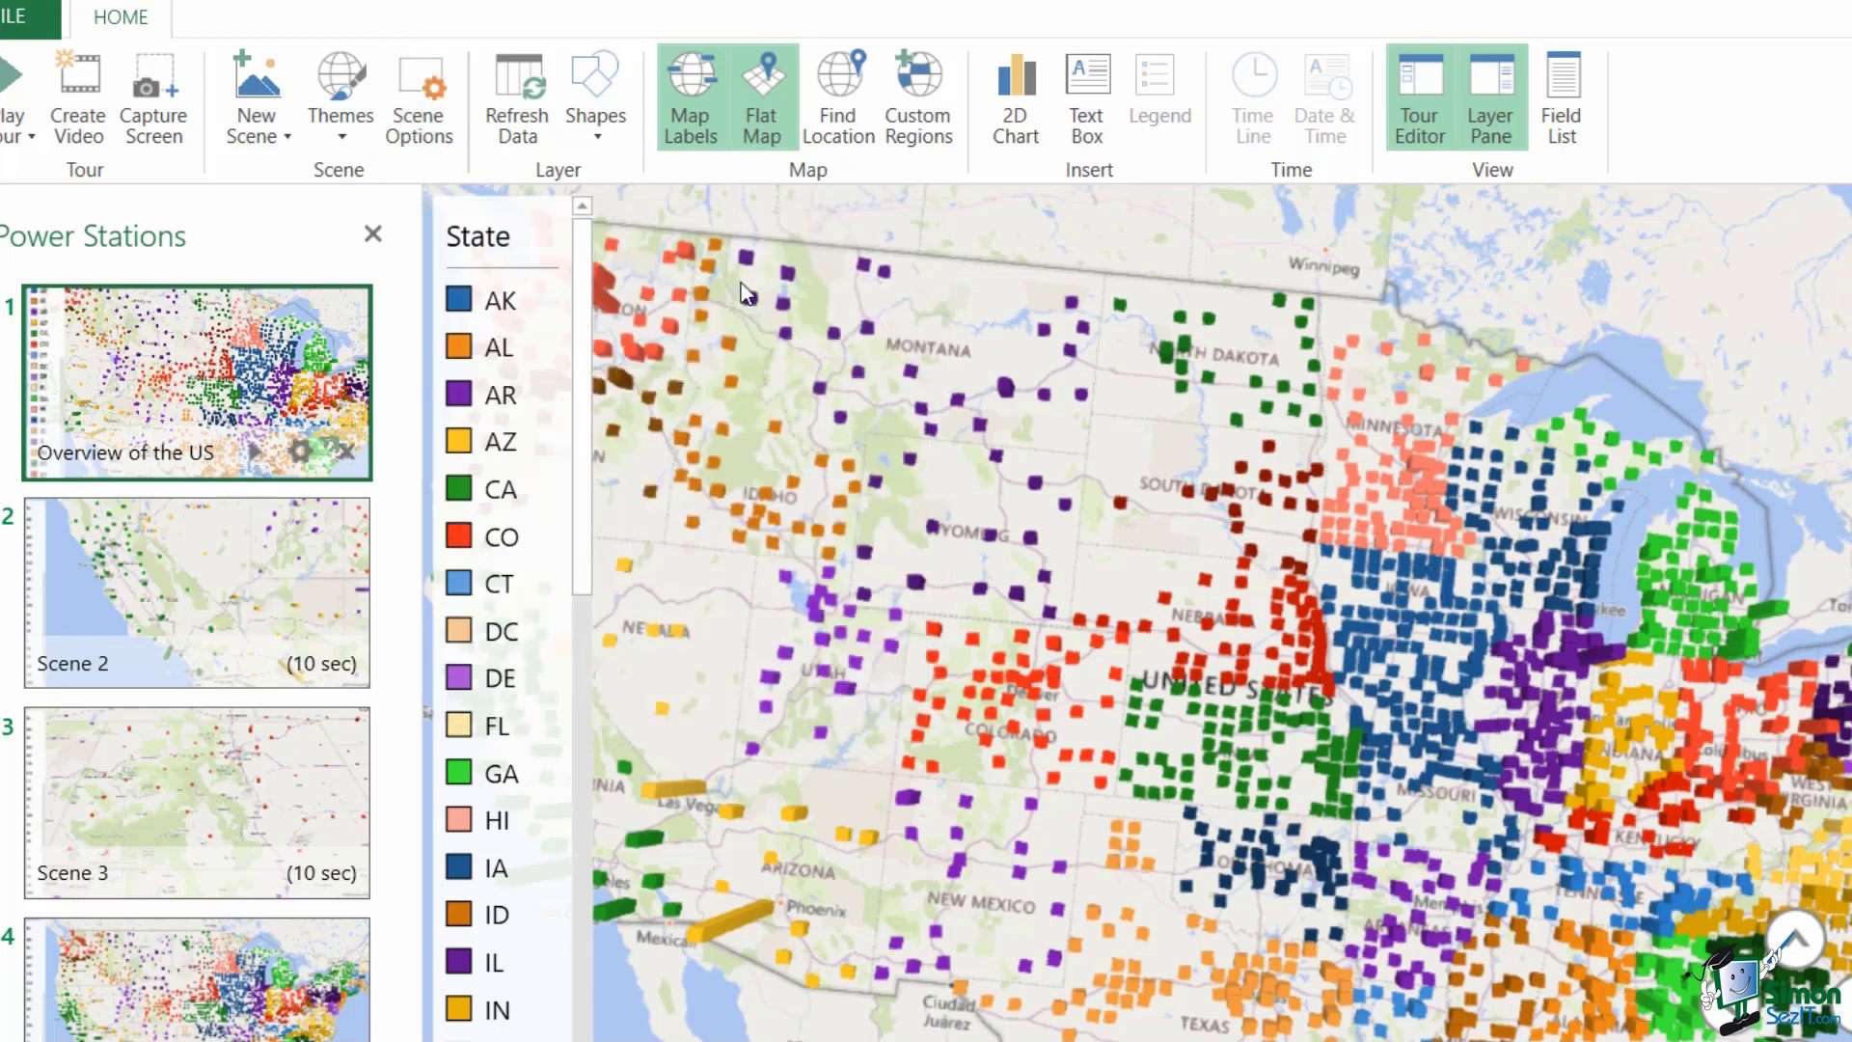
# Step: Name the second scene "Los Angeles" and apply the Dolly effect to it
pyautogui.click(220, 609)
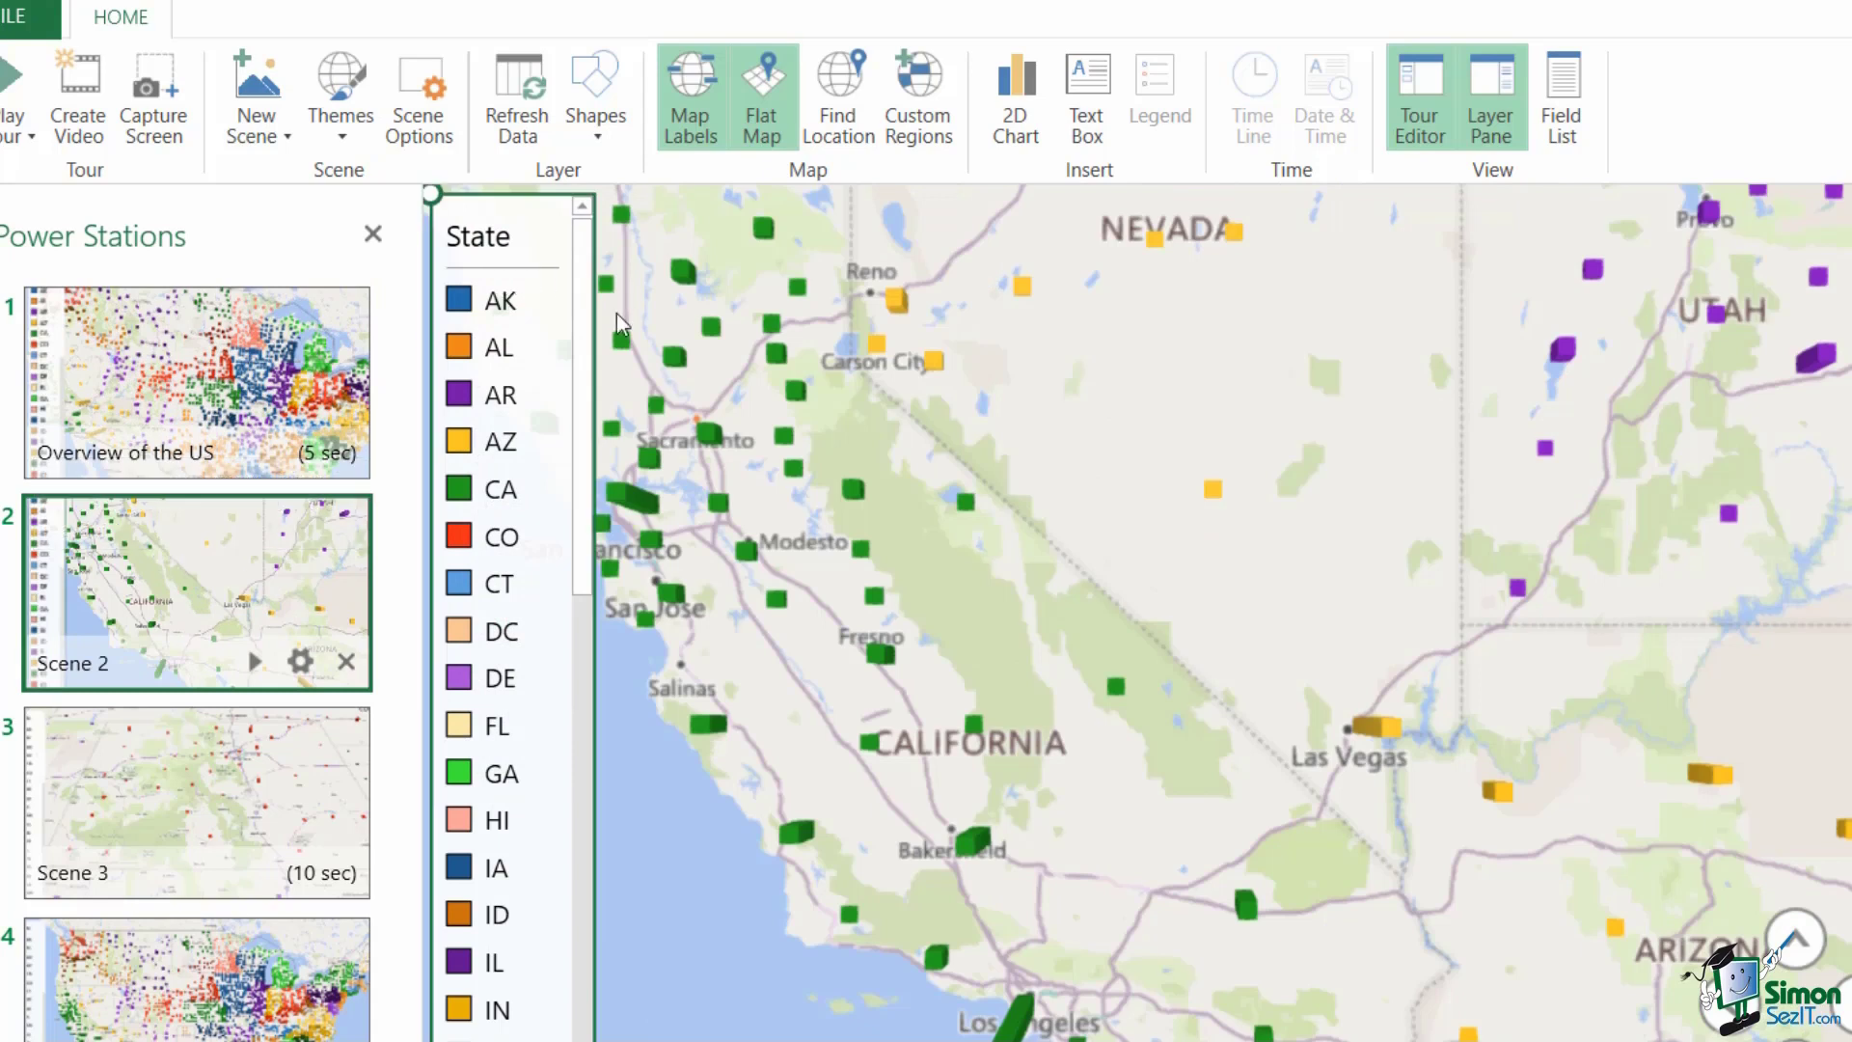
pyautogui.click(417, 97)
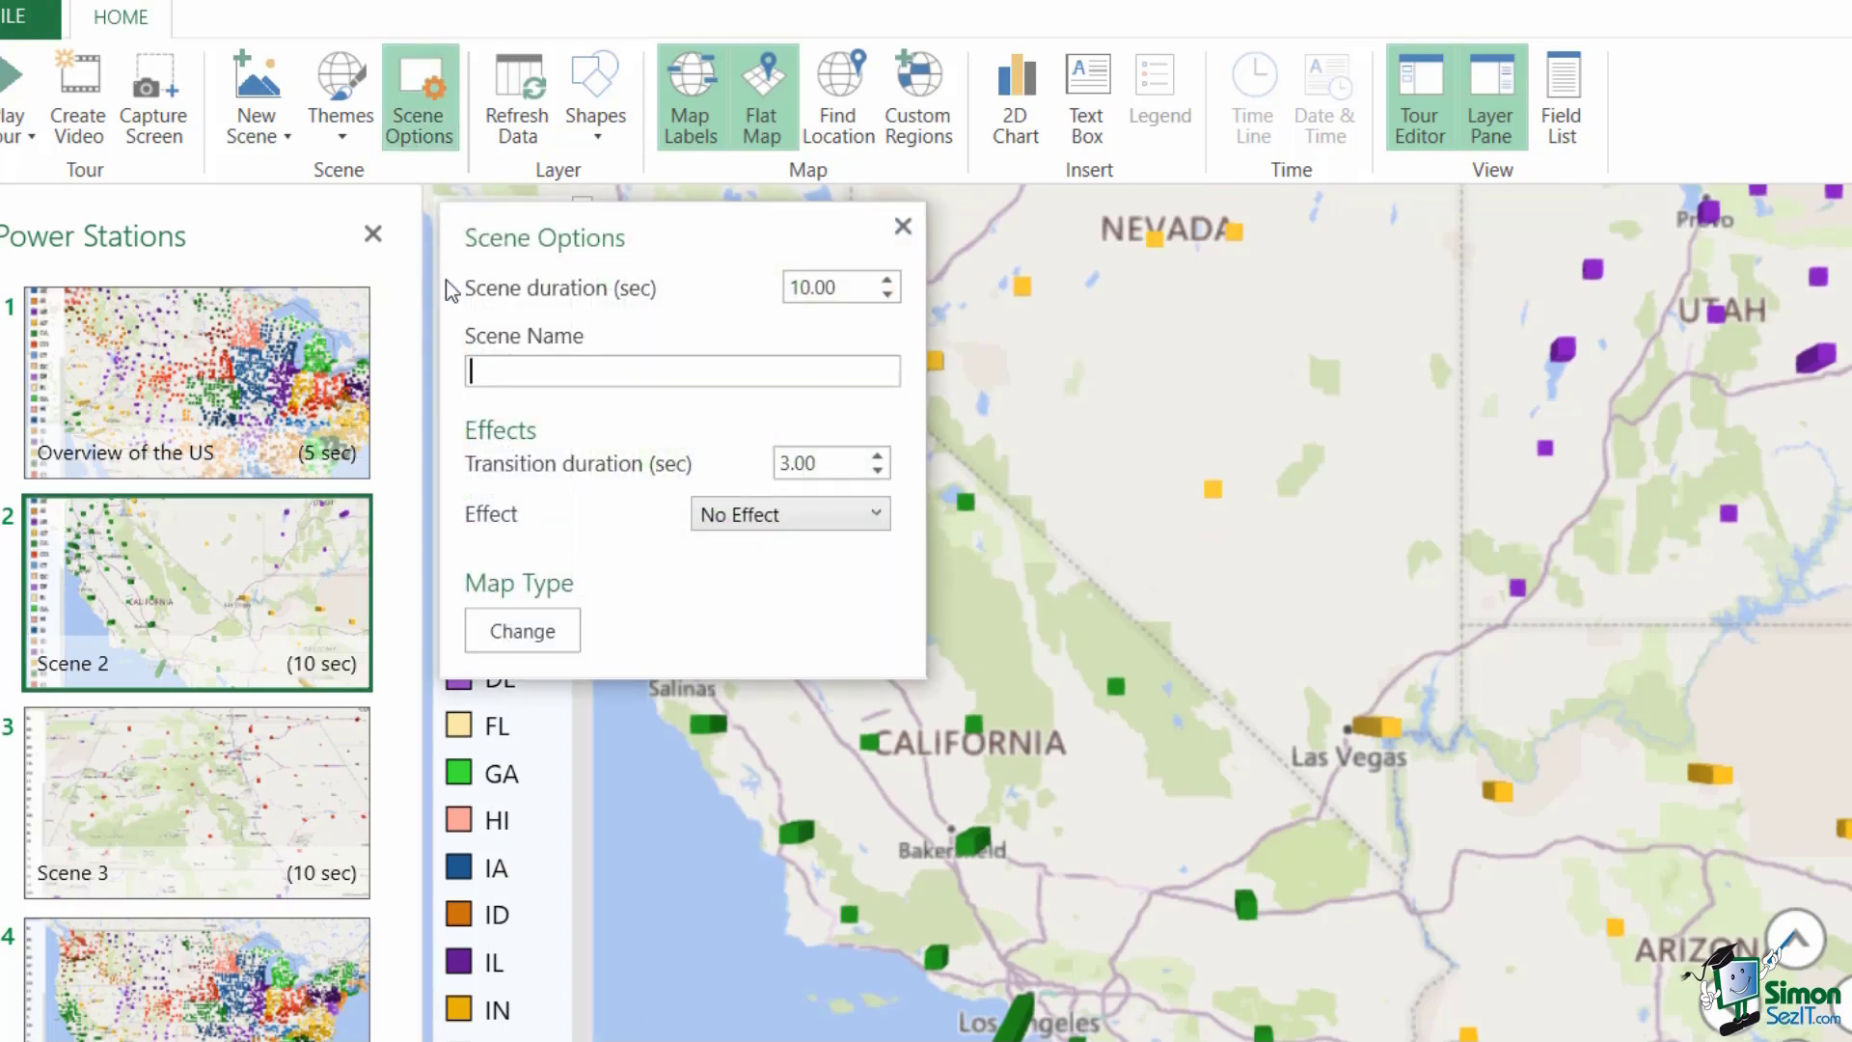
pyautogui.click(560, 371)
pyautogui.write('Los')
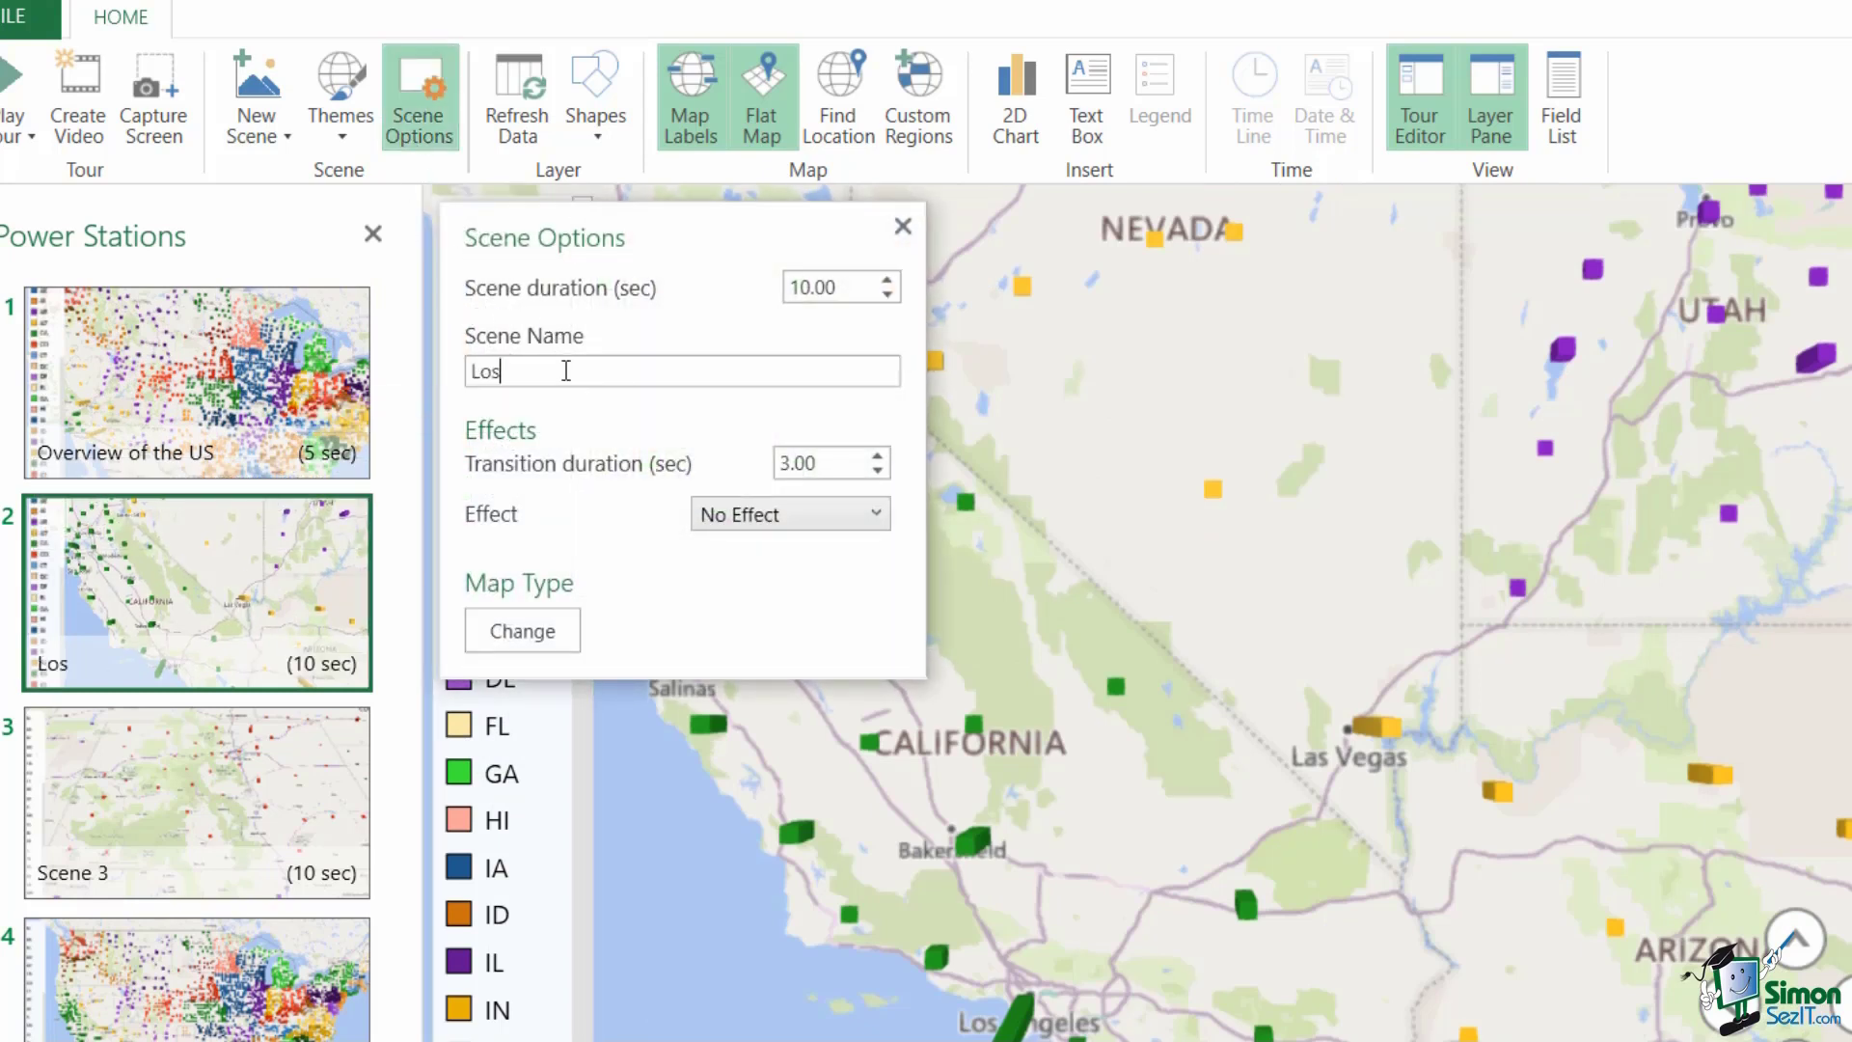
pyautogui.write(' Angeles')
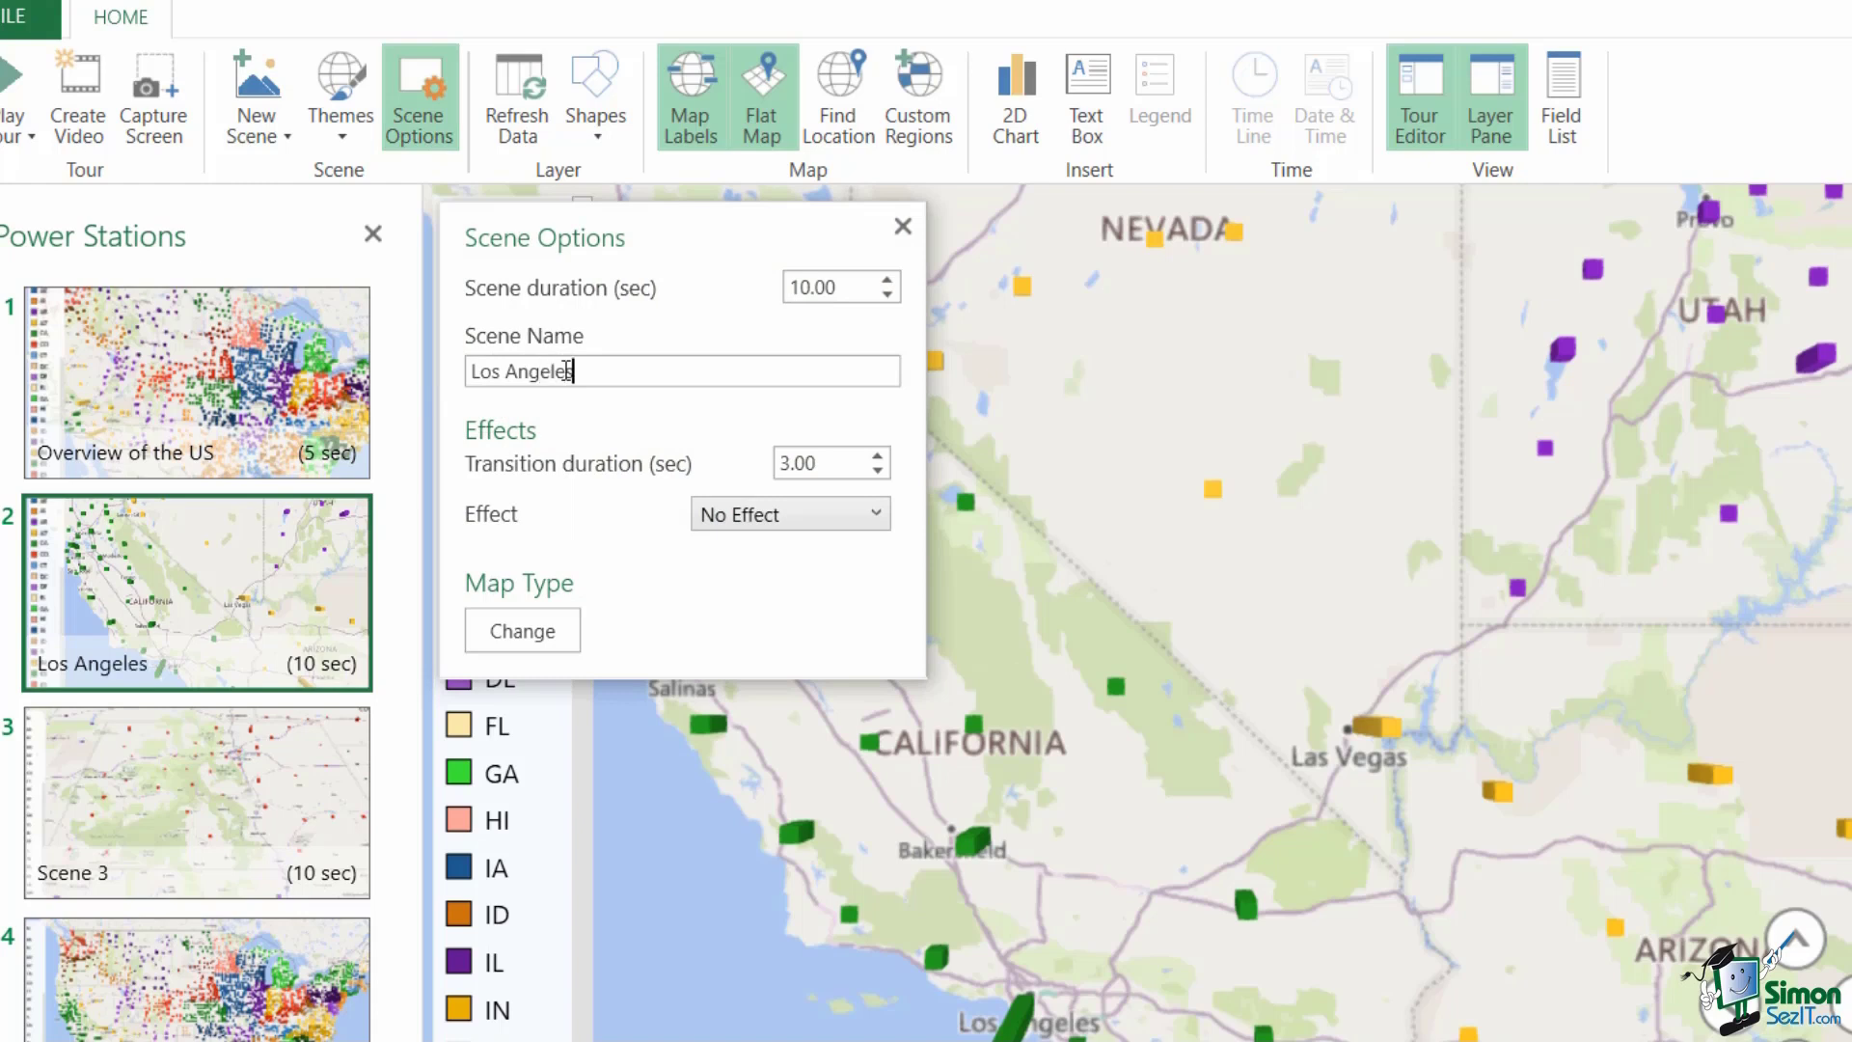
pyautogui.click(872, 513)
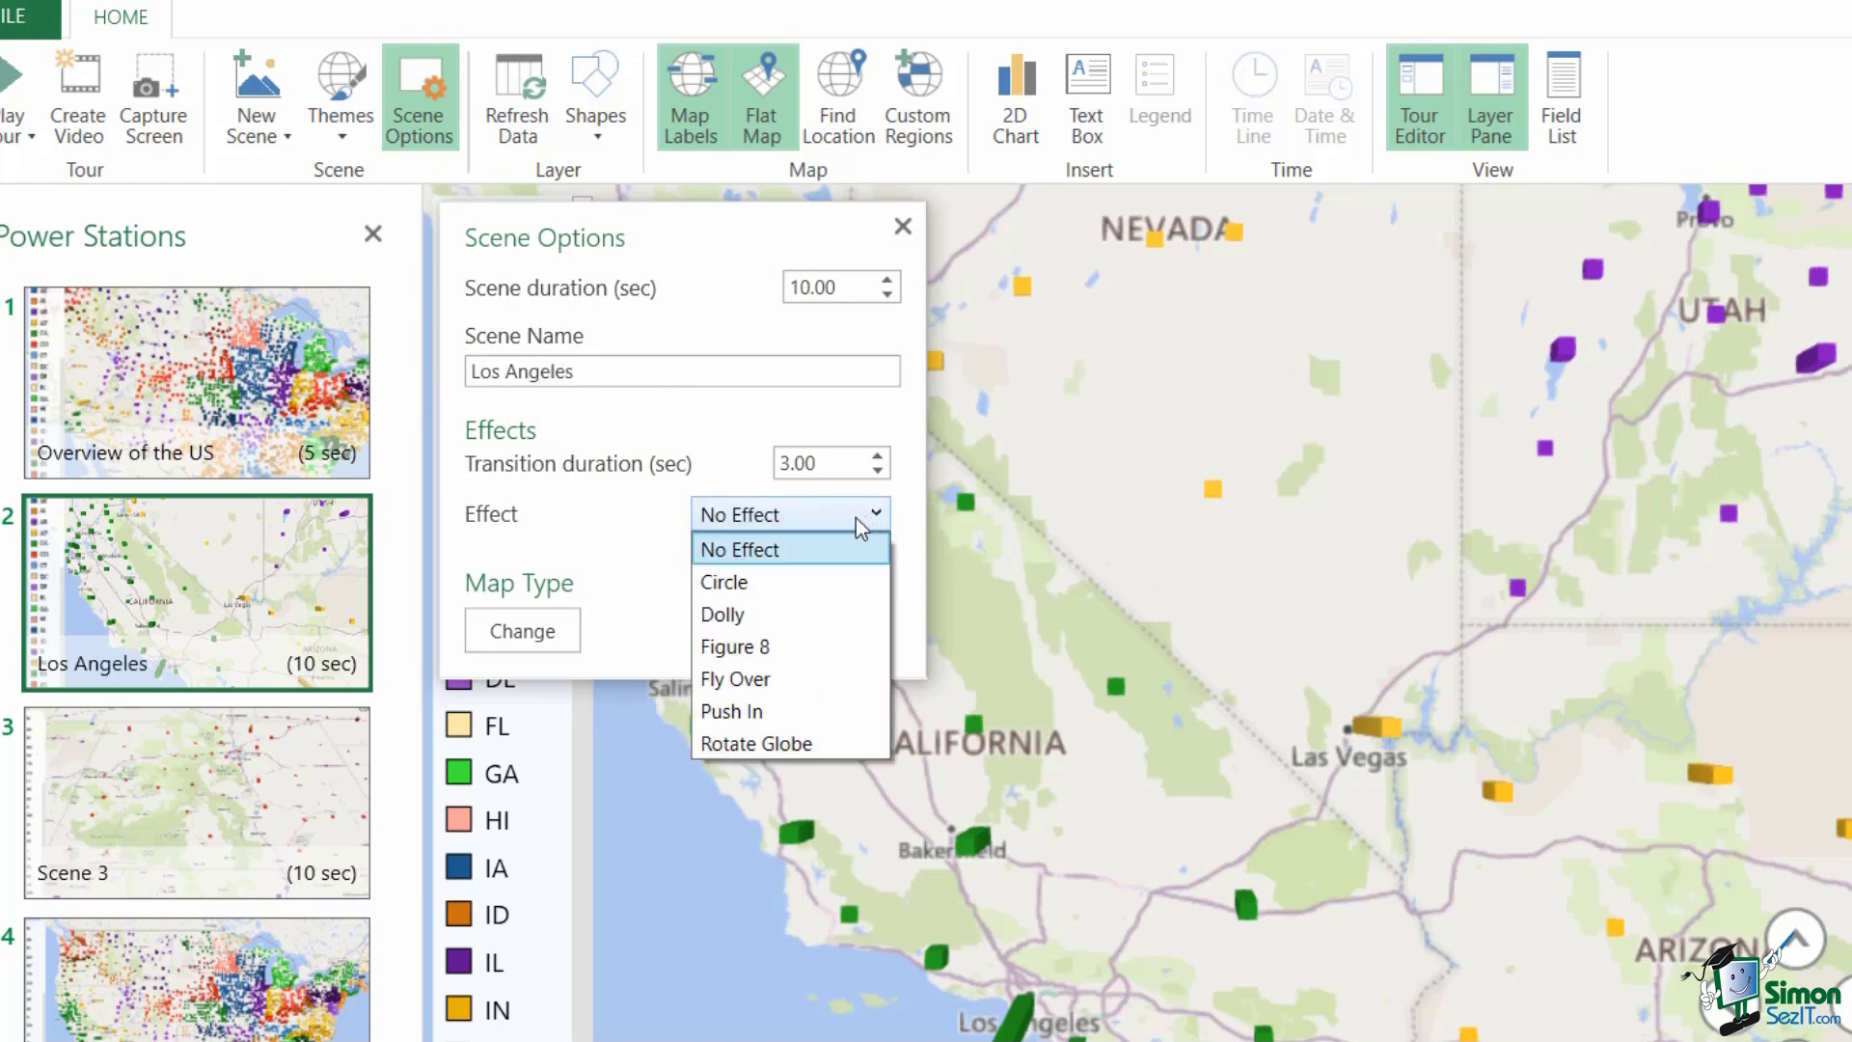
pyautogui.click(741, 617)
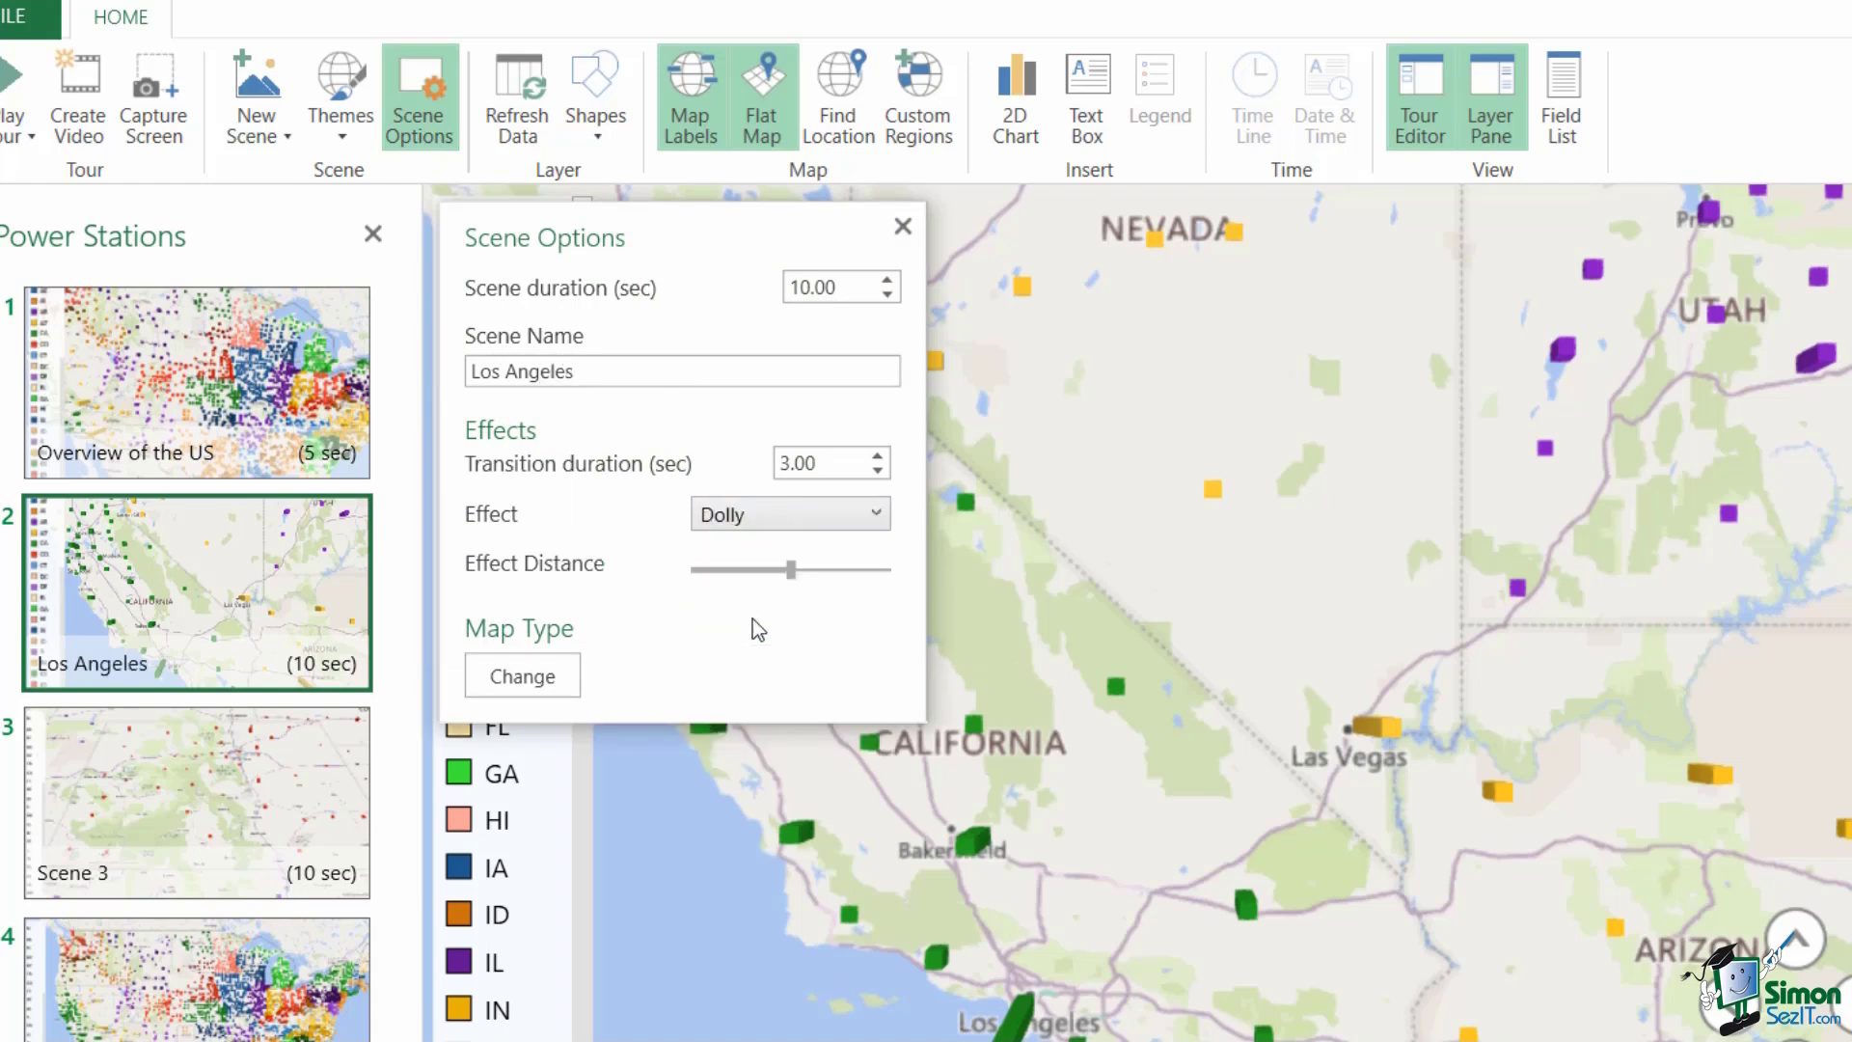
pyautogui.click(903, 226)
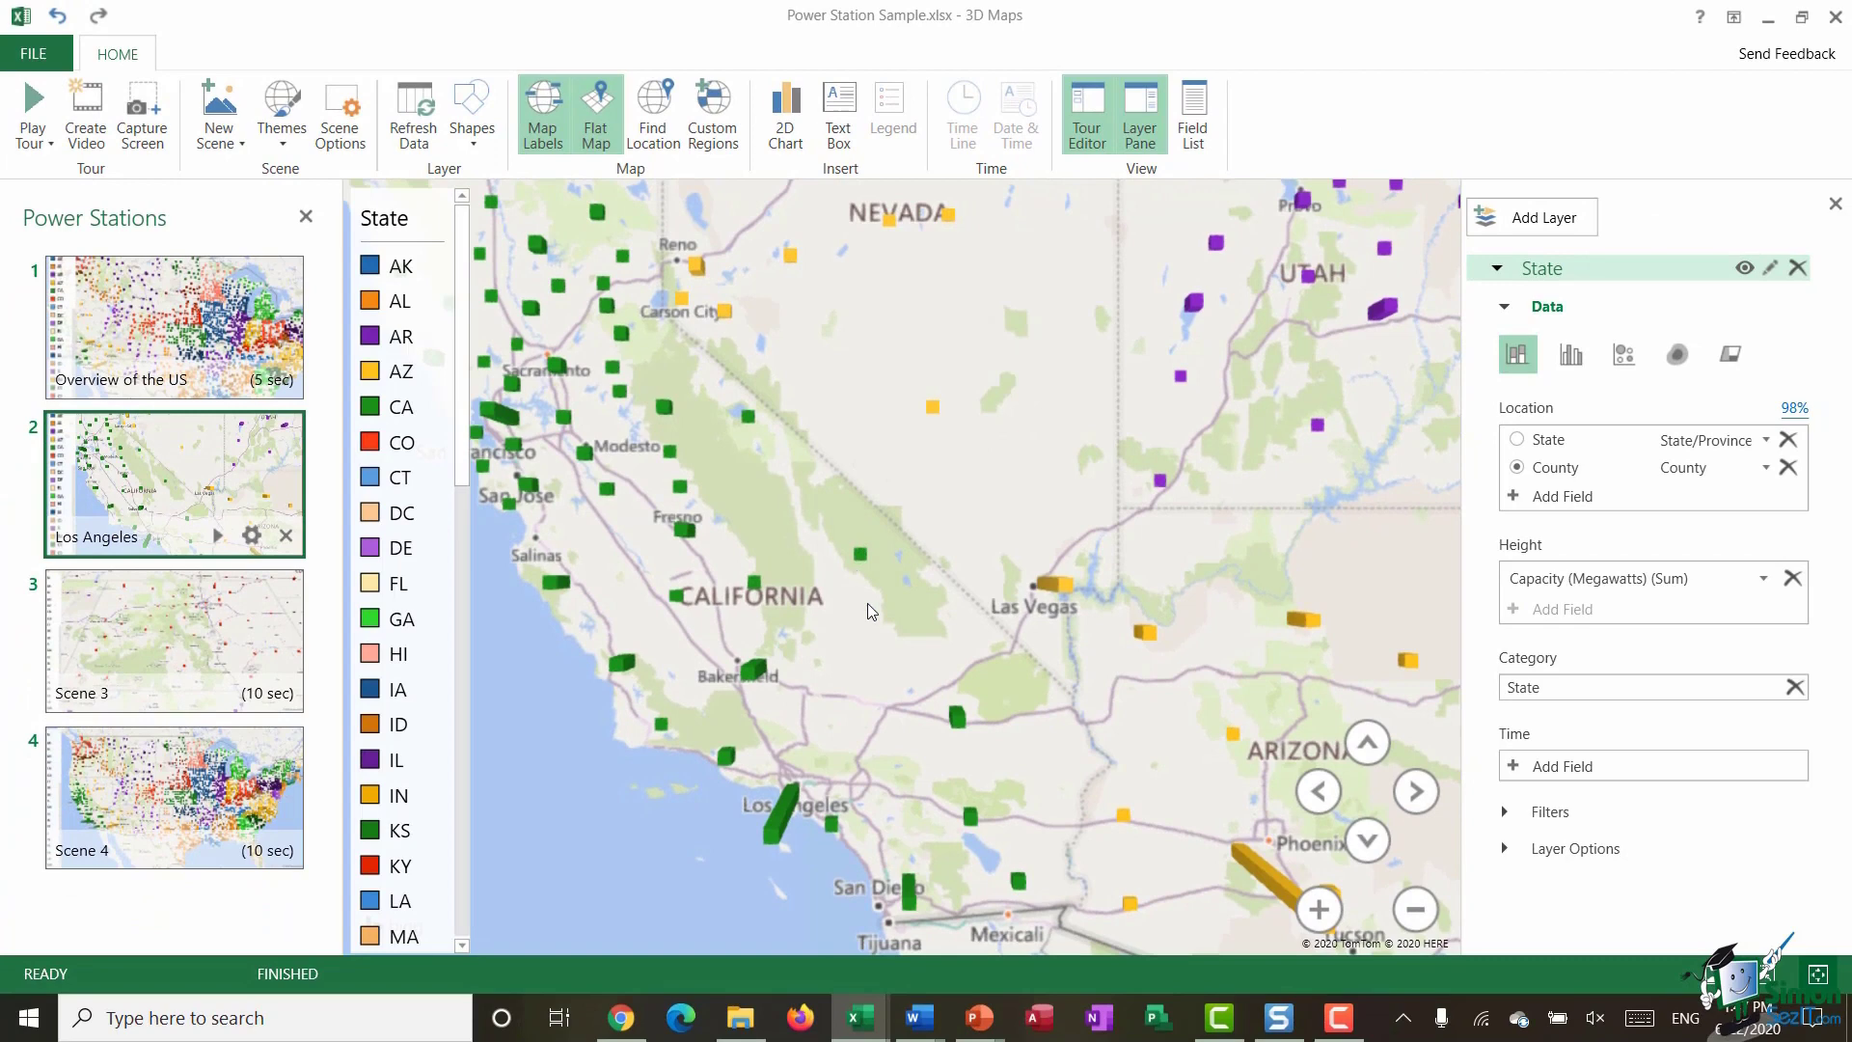
# Step: Open Scene 4 and hide the layer pane so its map fills the window
pyautogui.click(184, 801)
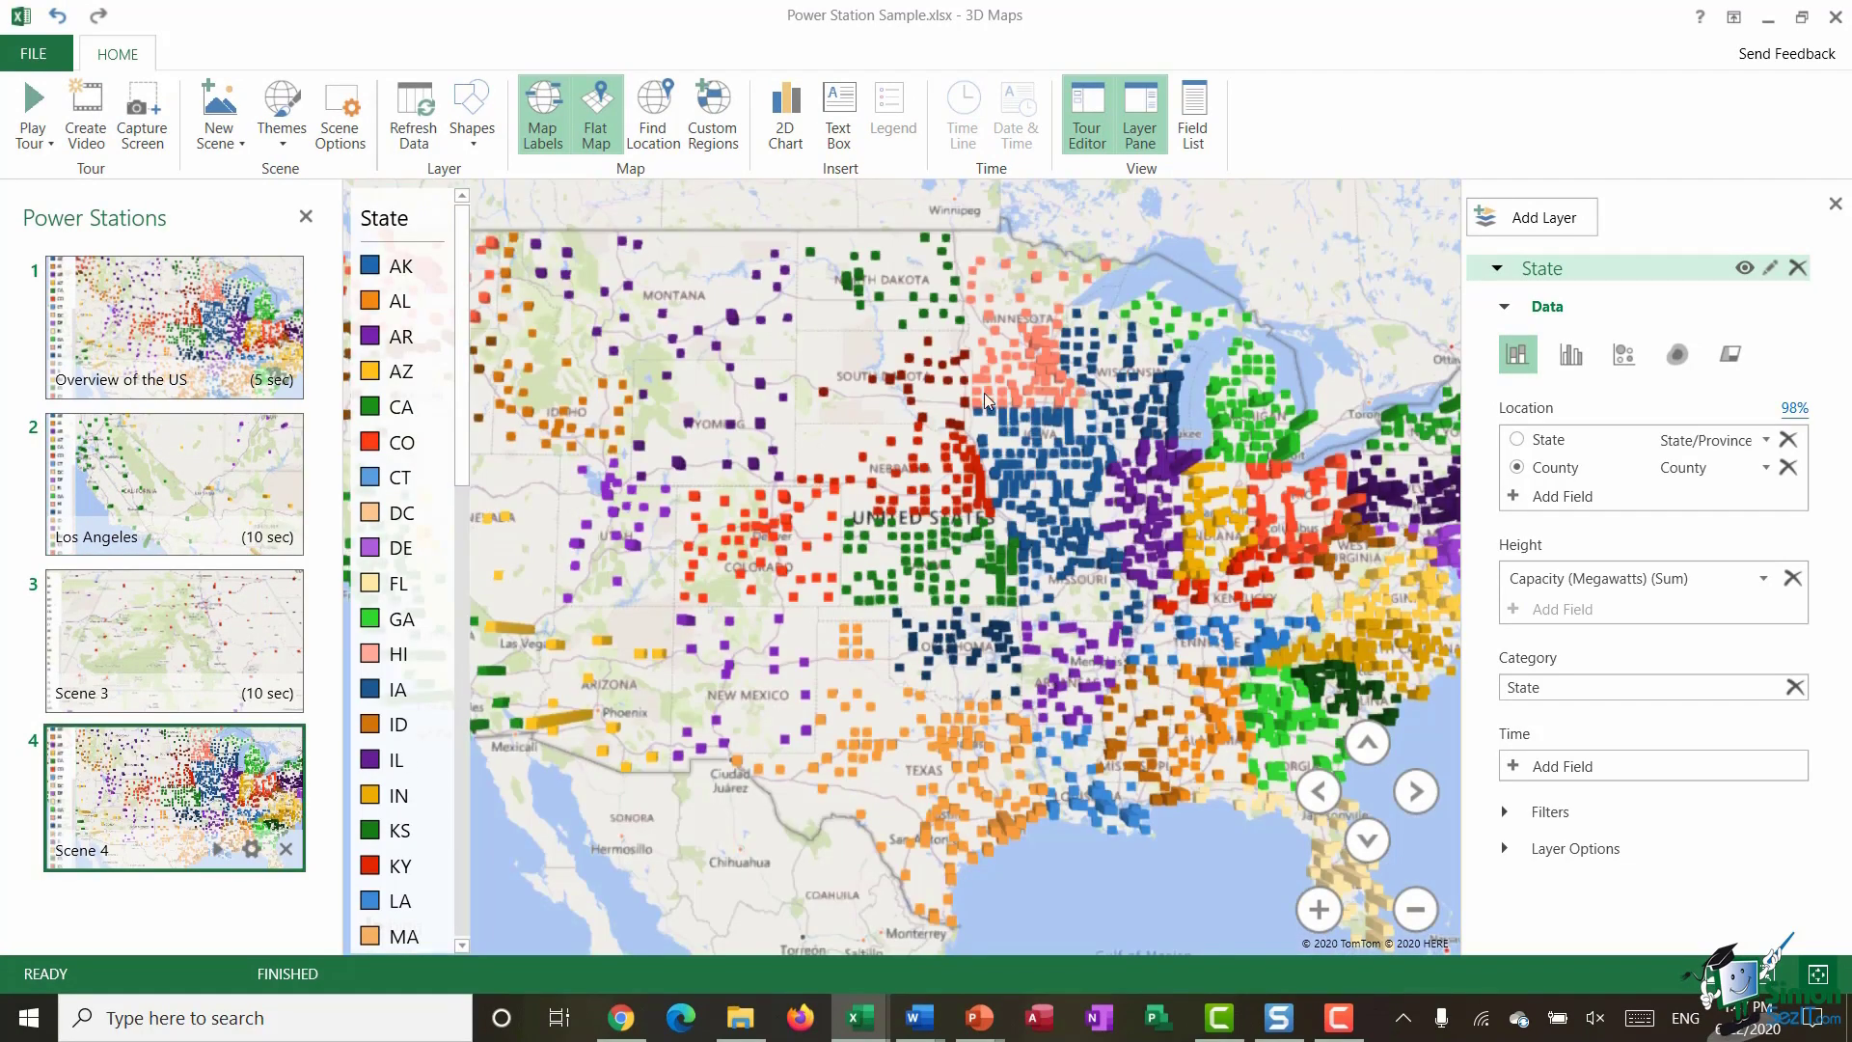
pyautogui.click(1132, 108)
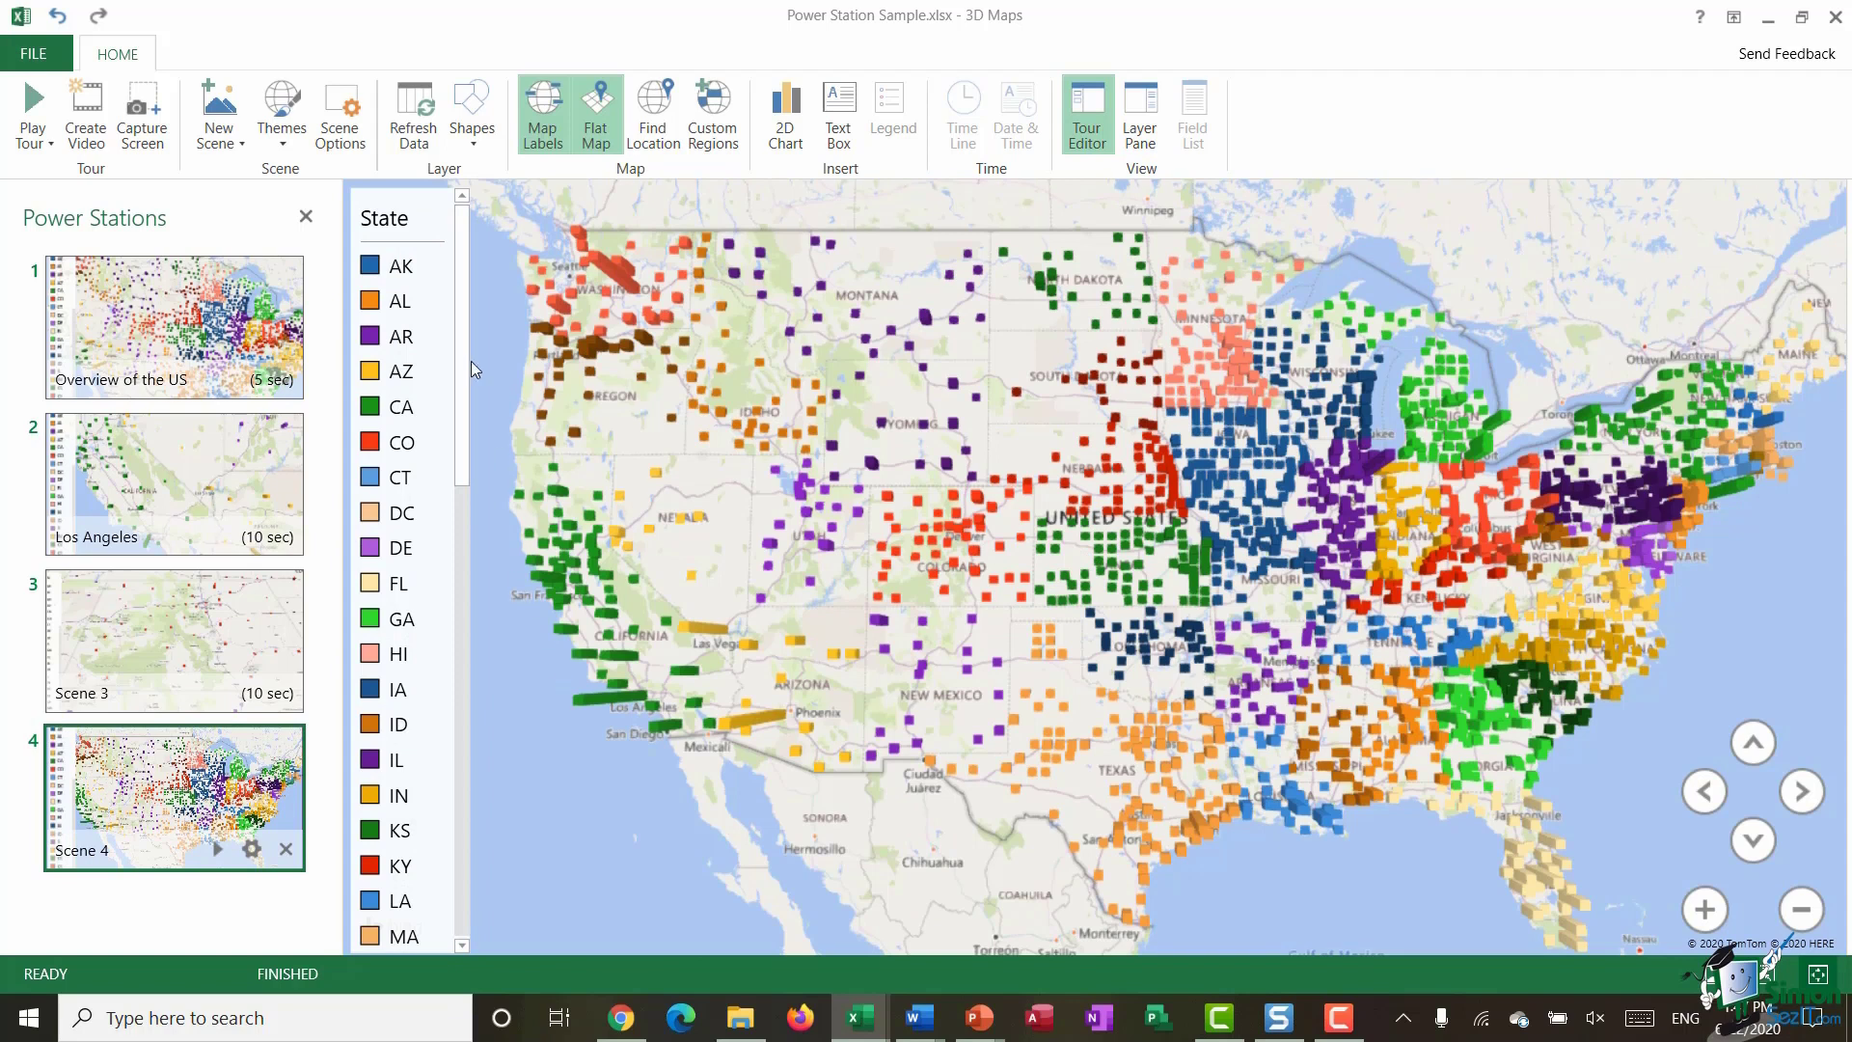
# Step: Try the Aerial Dark and grayscale themes on Scene 4, and settle on the near-black map theme with multicoloured columns
pyautogui.click(282, 144)
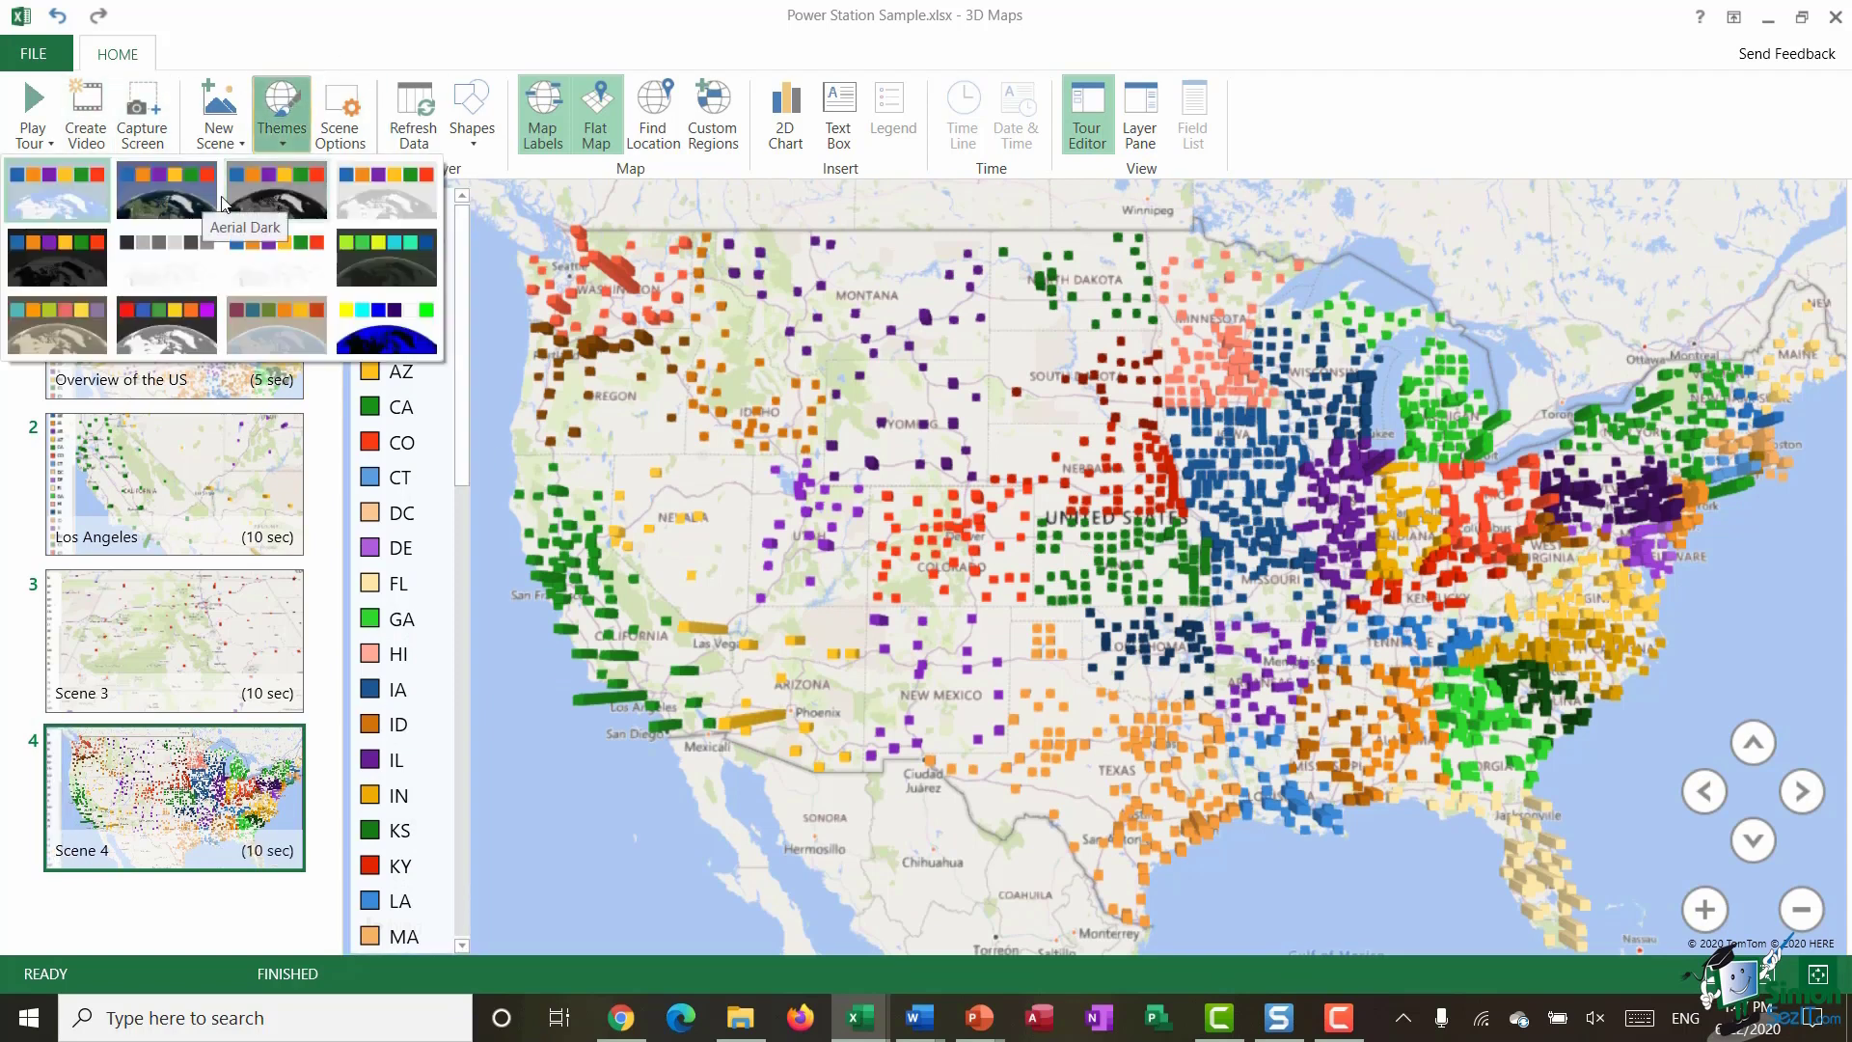
pyautogui.click(280, 209)
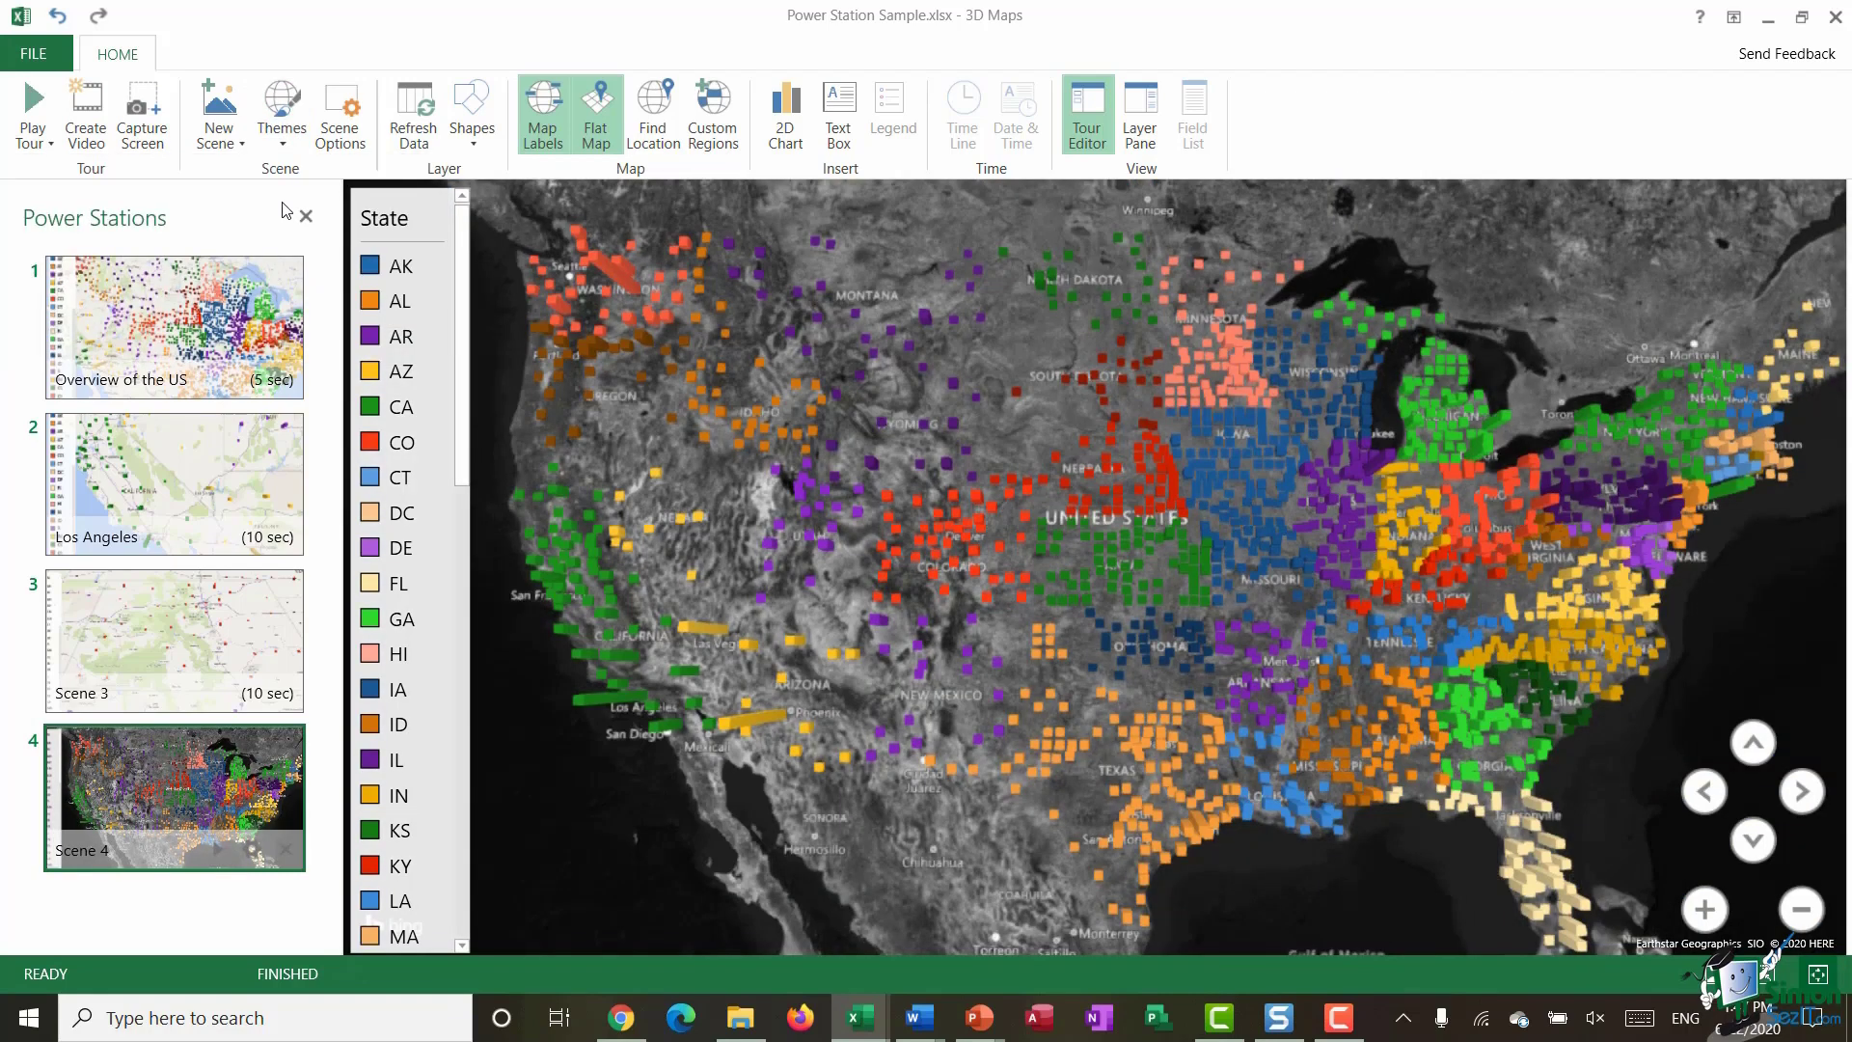
pyautogui.click(283, 142)
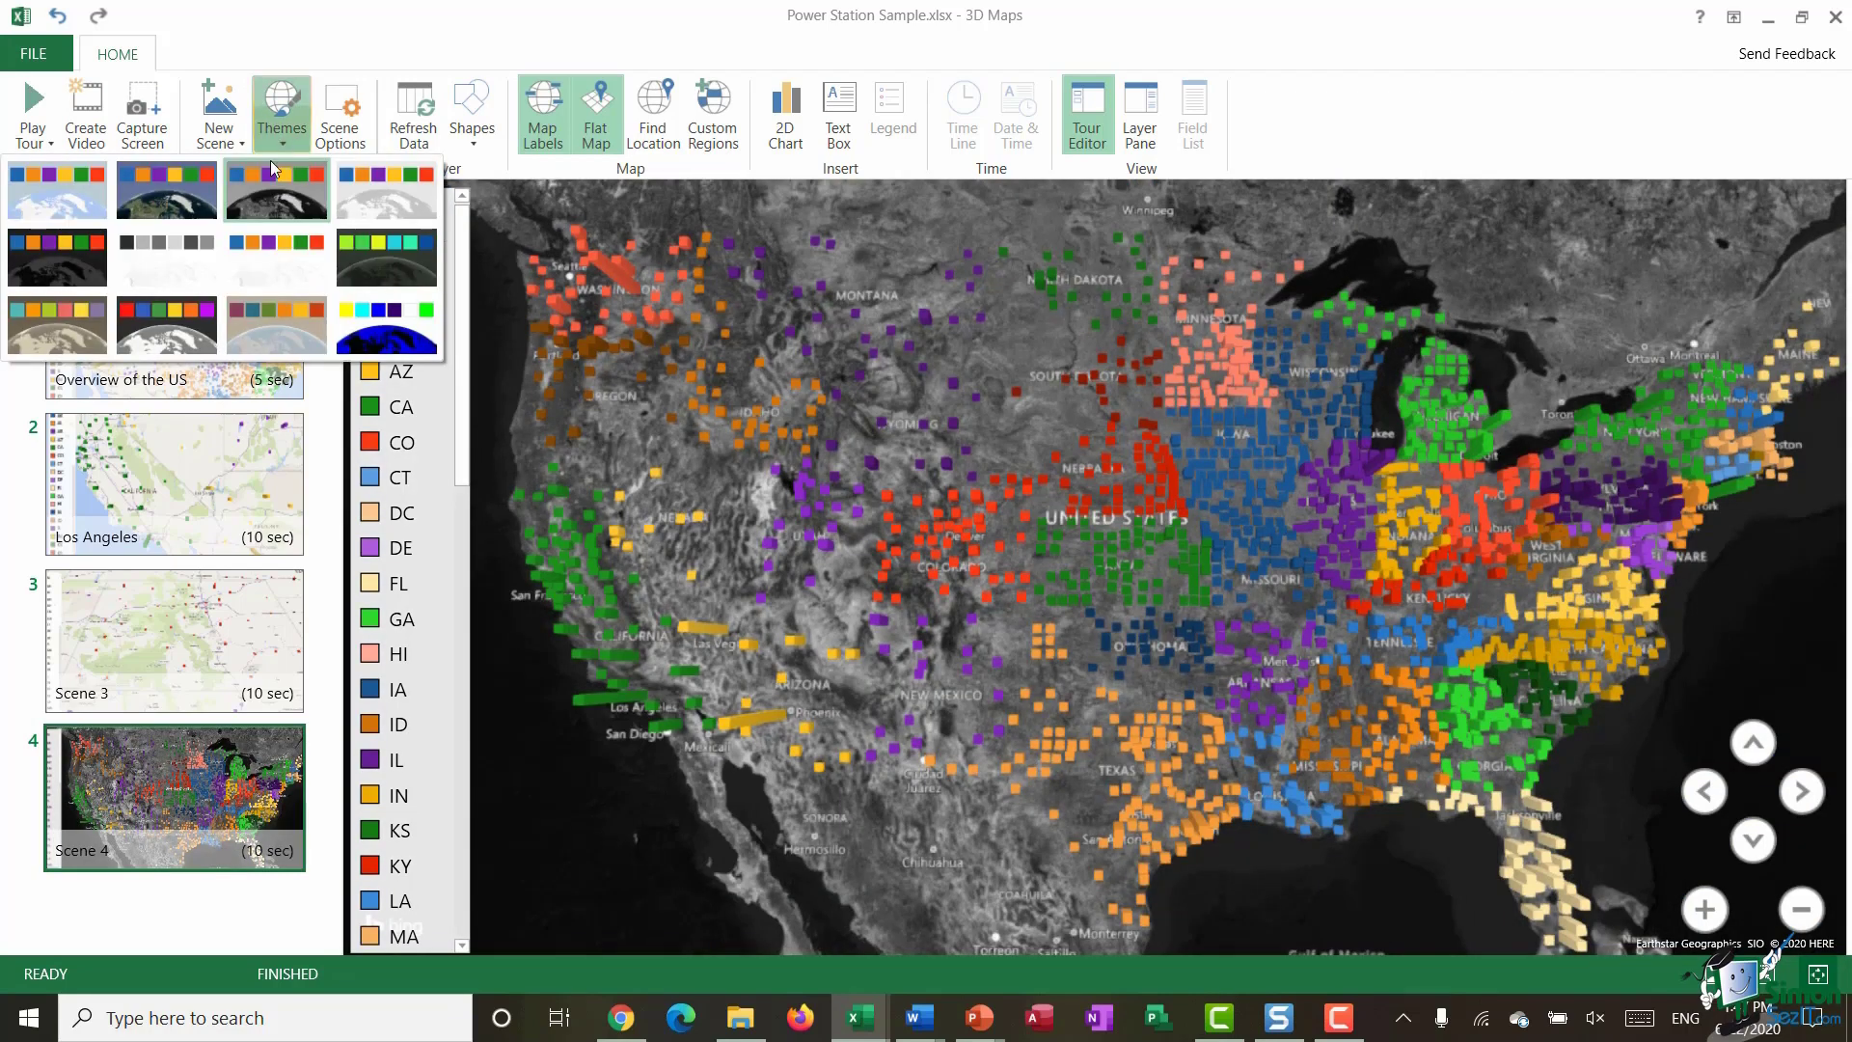
pyautogui.click(179, 267)
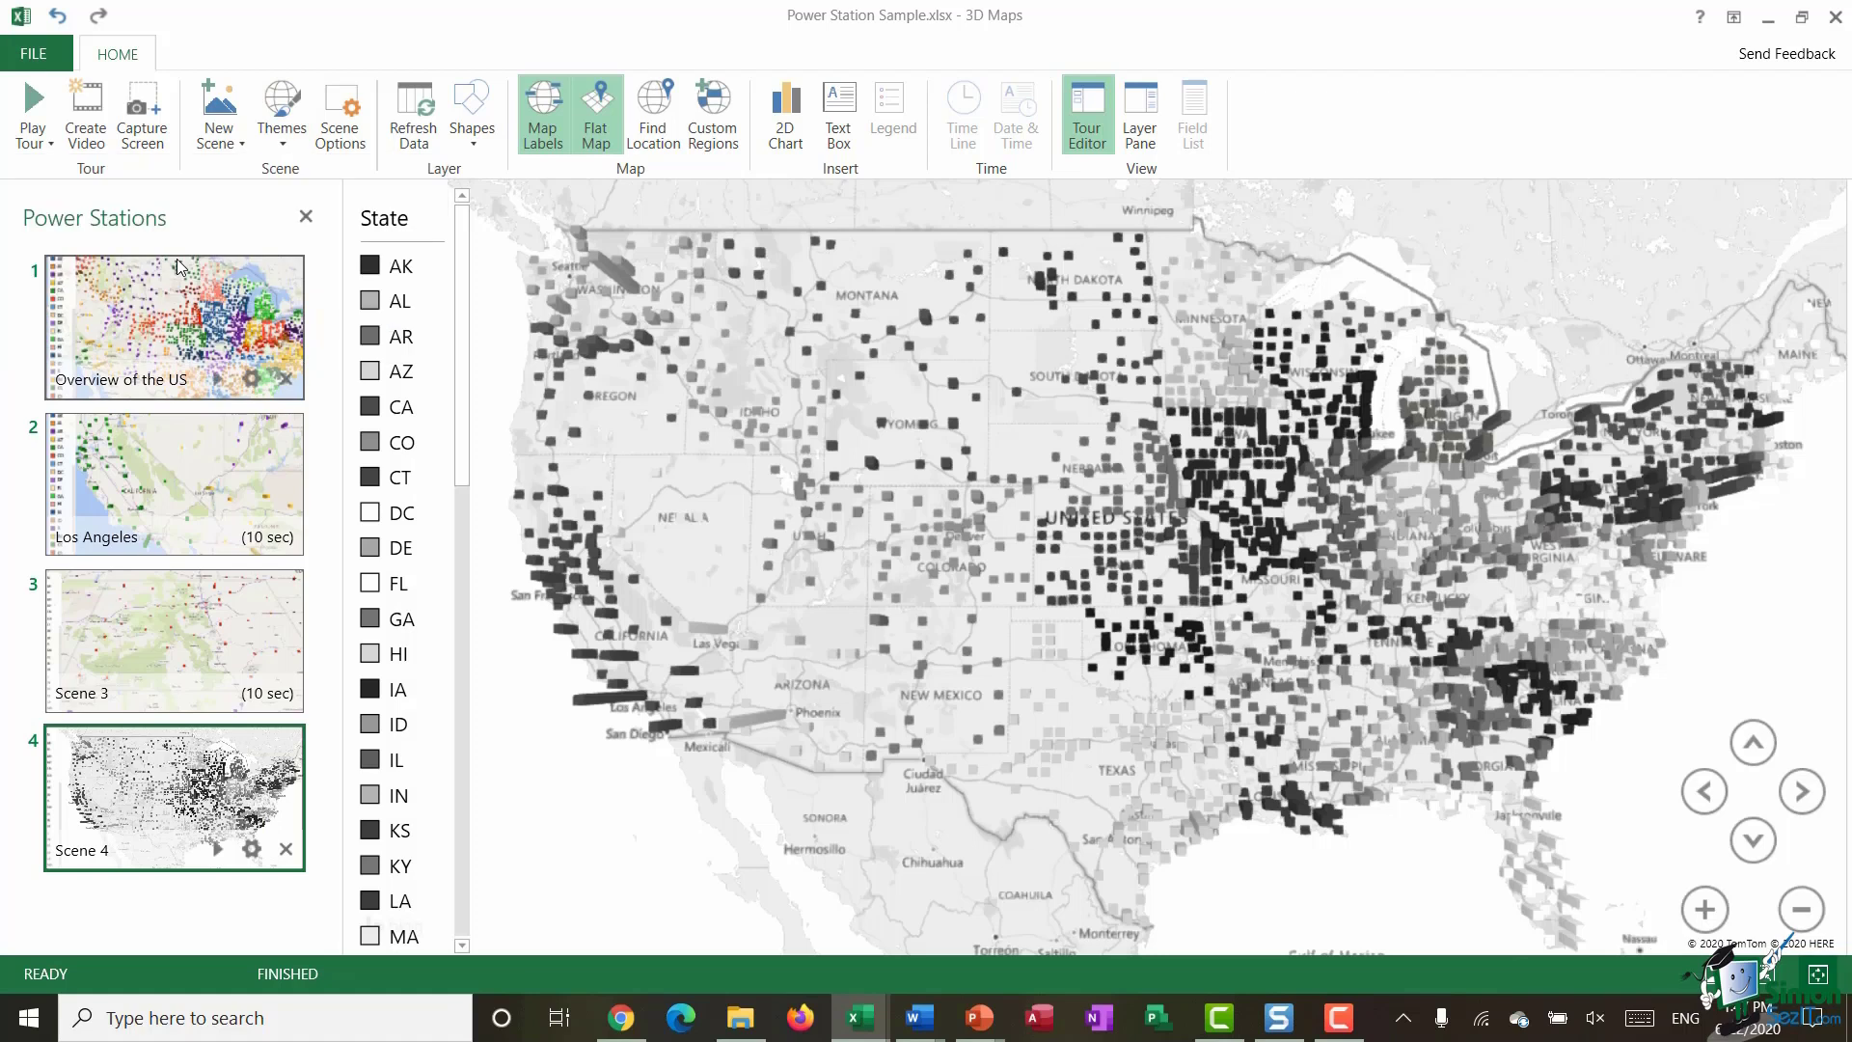
pyautogui.click(292, 147)
pyautogui.click(55, 260)
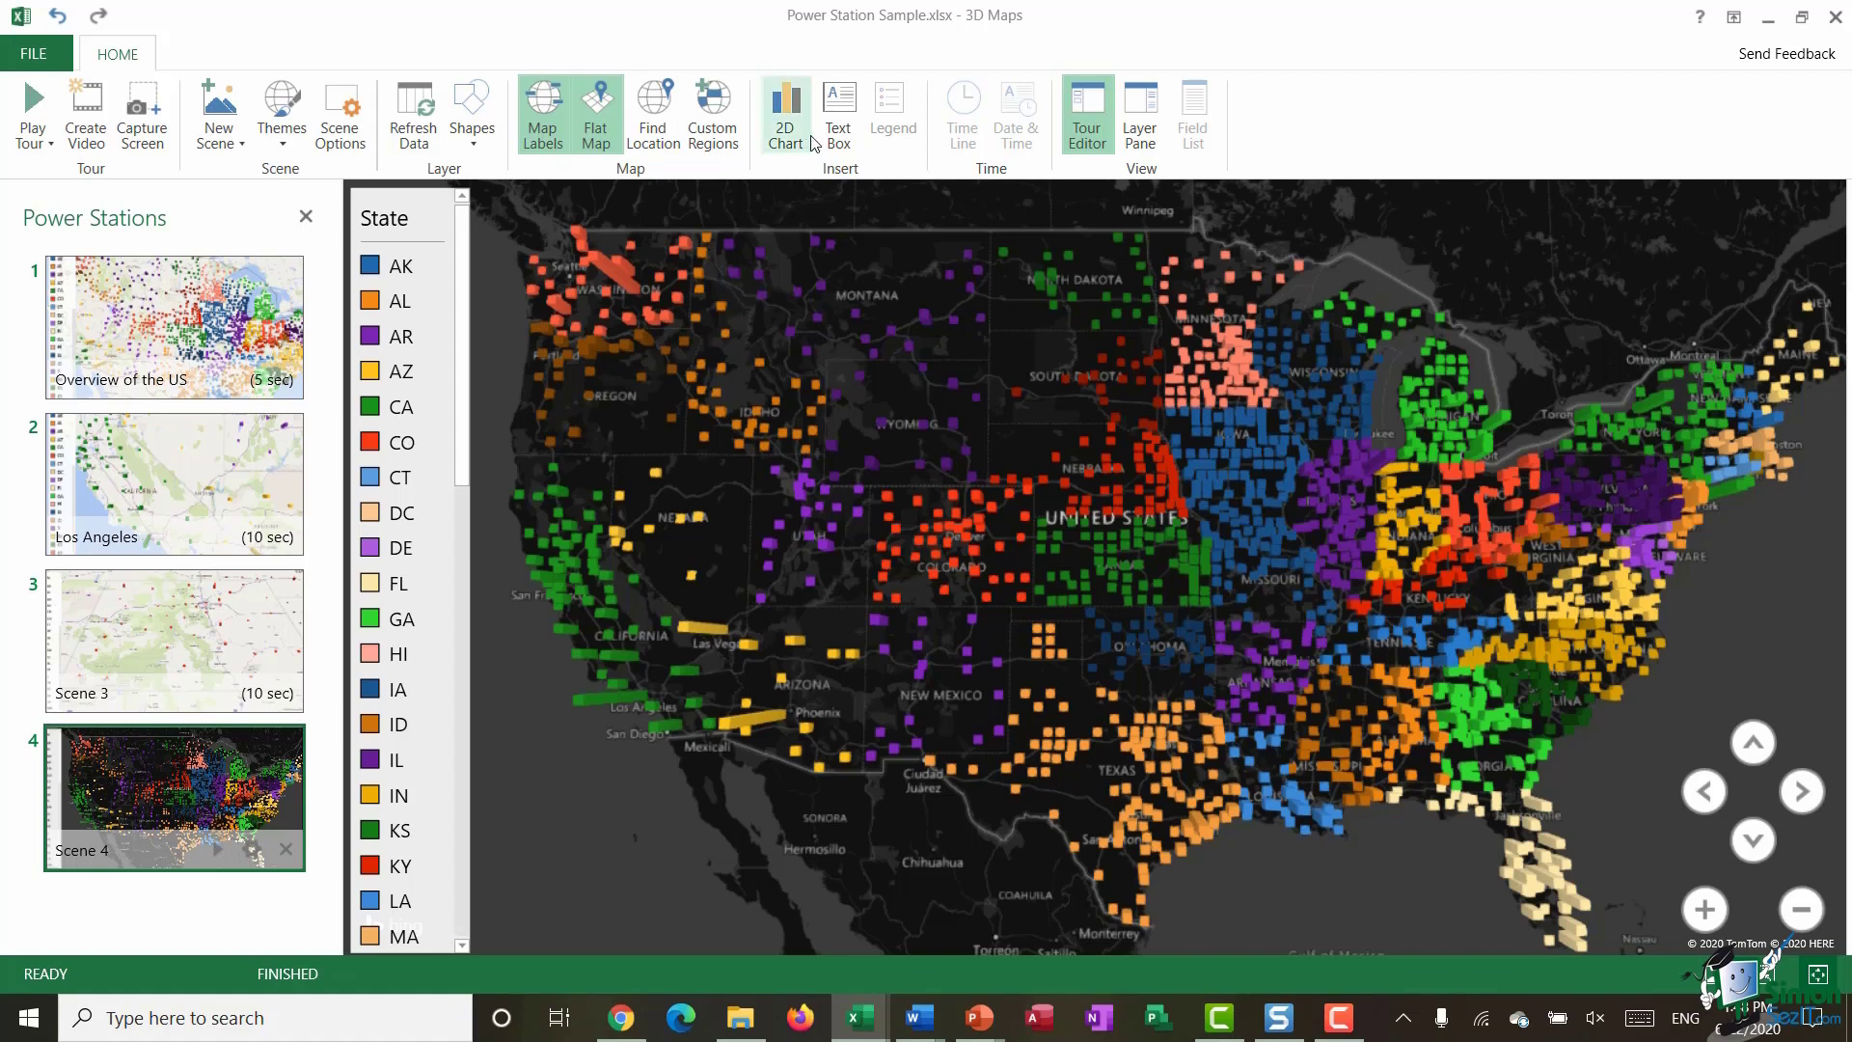
# Step: Add a text box to Scene 4 with the title "All Power Stations in the US"
pyautogui.click(835, 112)
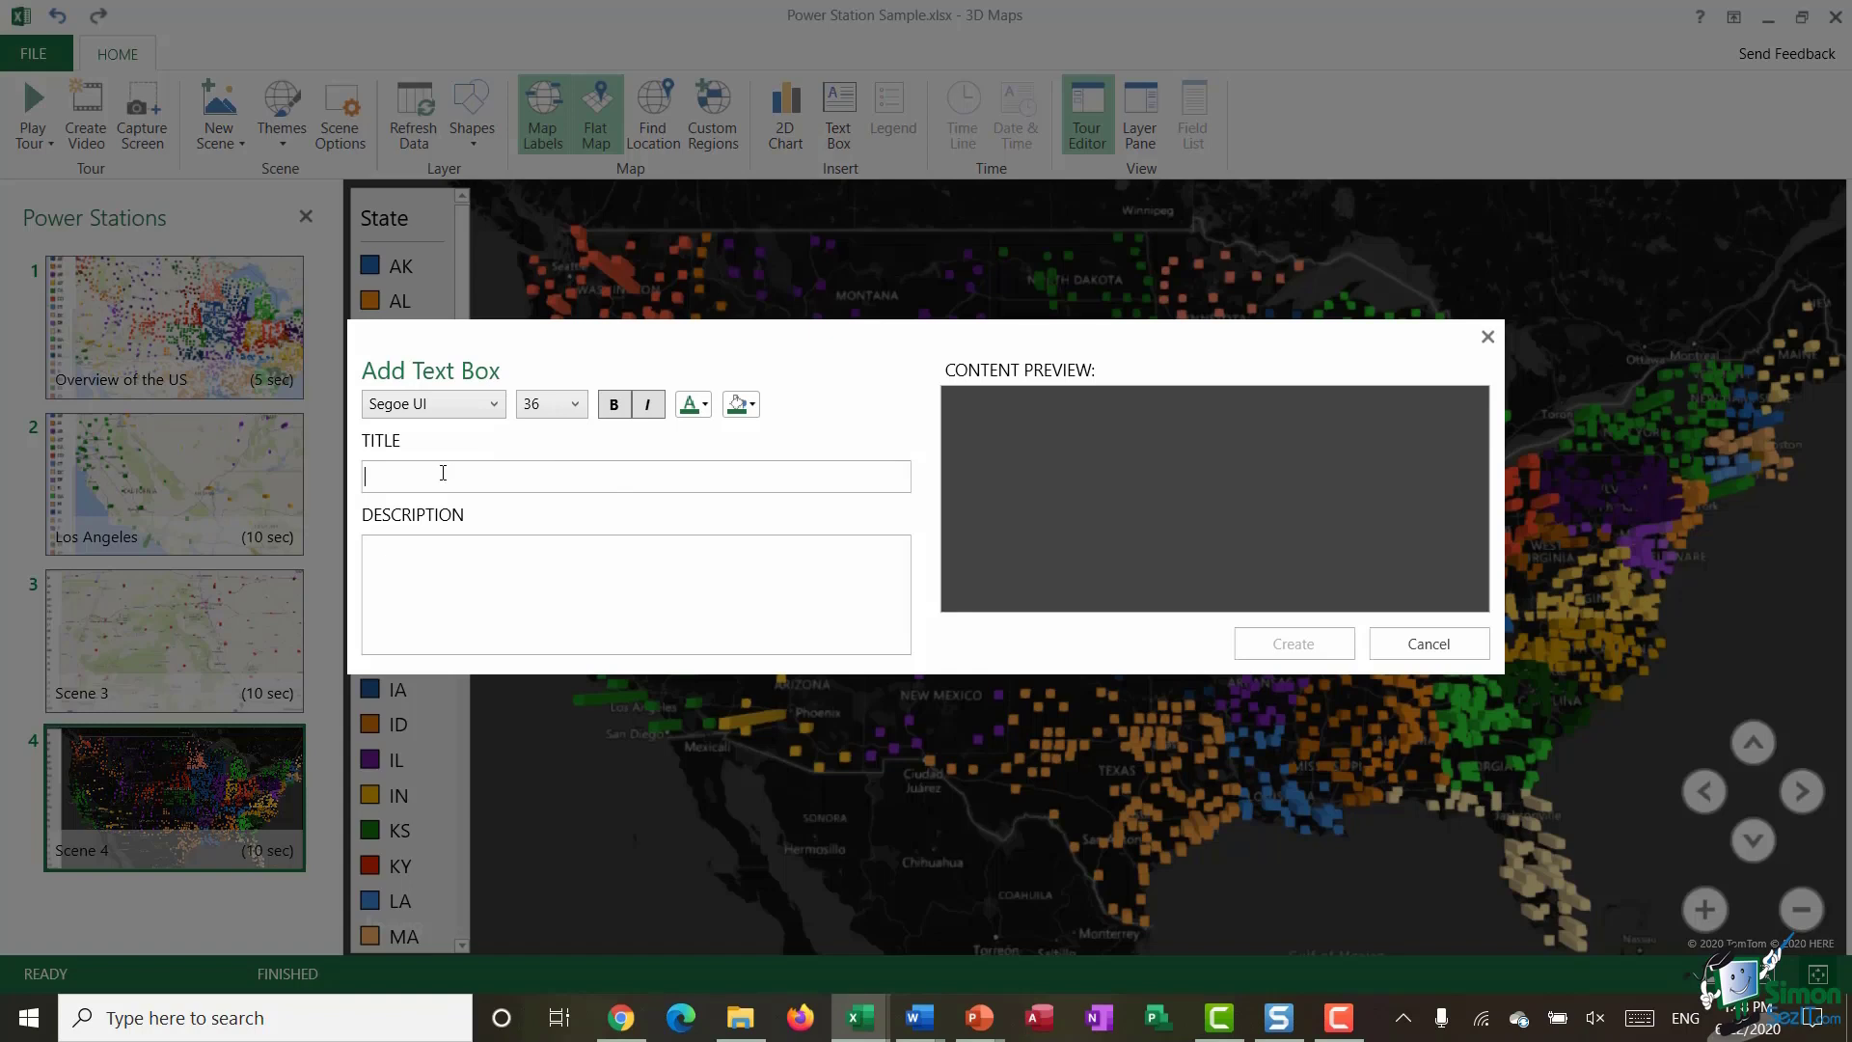
pyautogui.write('All Power Statuo')
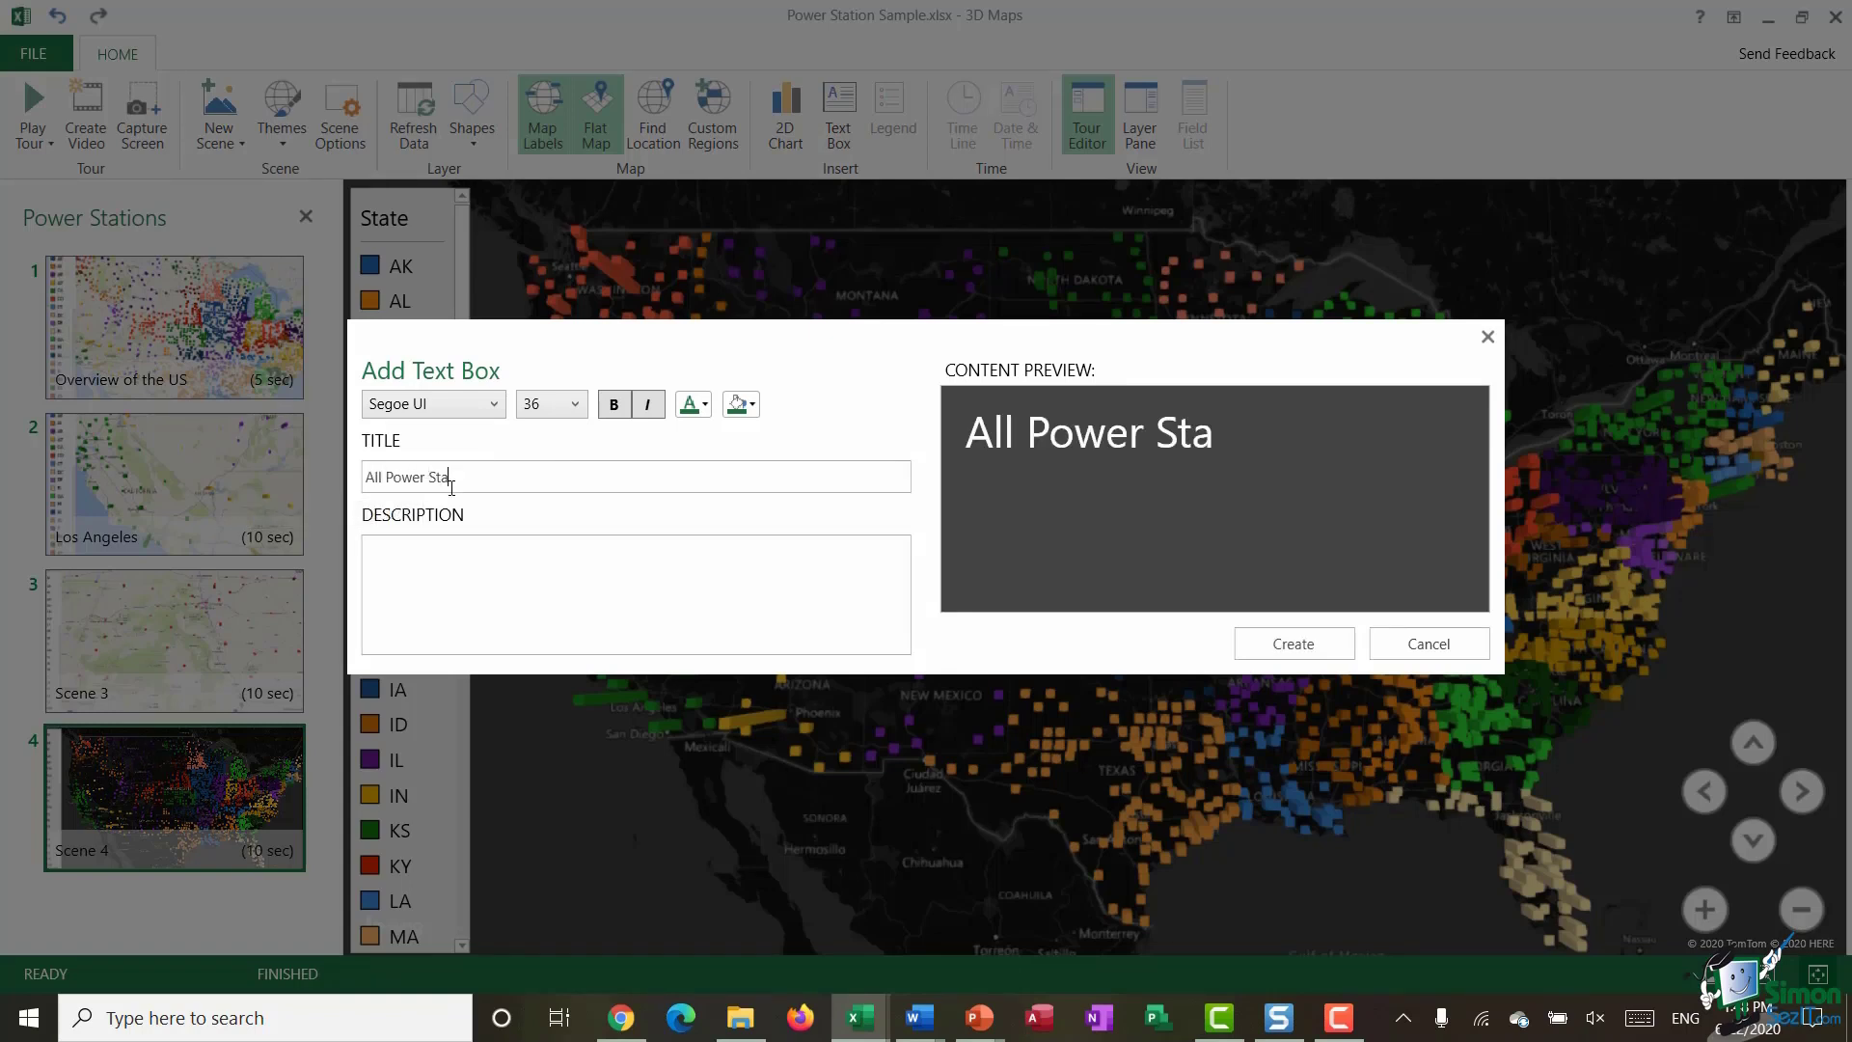
pyautogui.press('BackSpace')
pyautogui.press('BackSpace')
pyautogui.write('ions in the US')
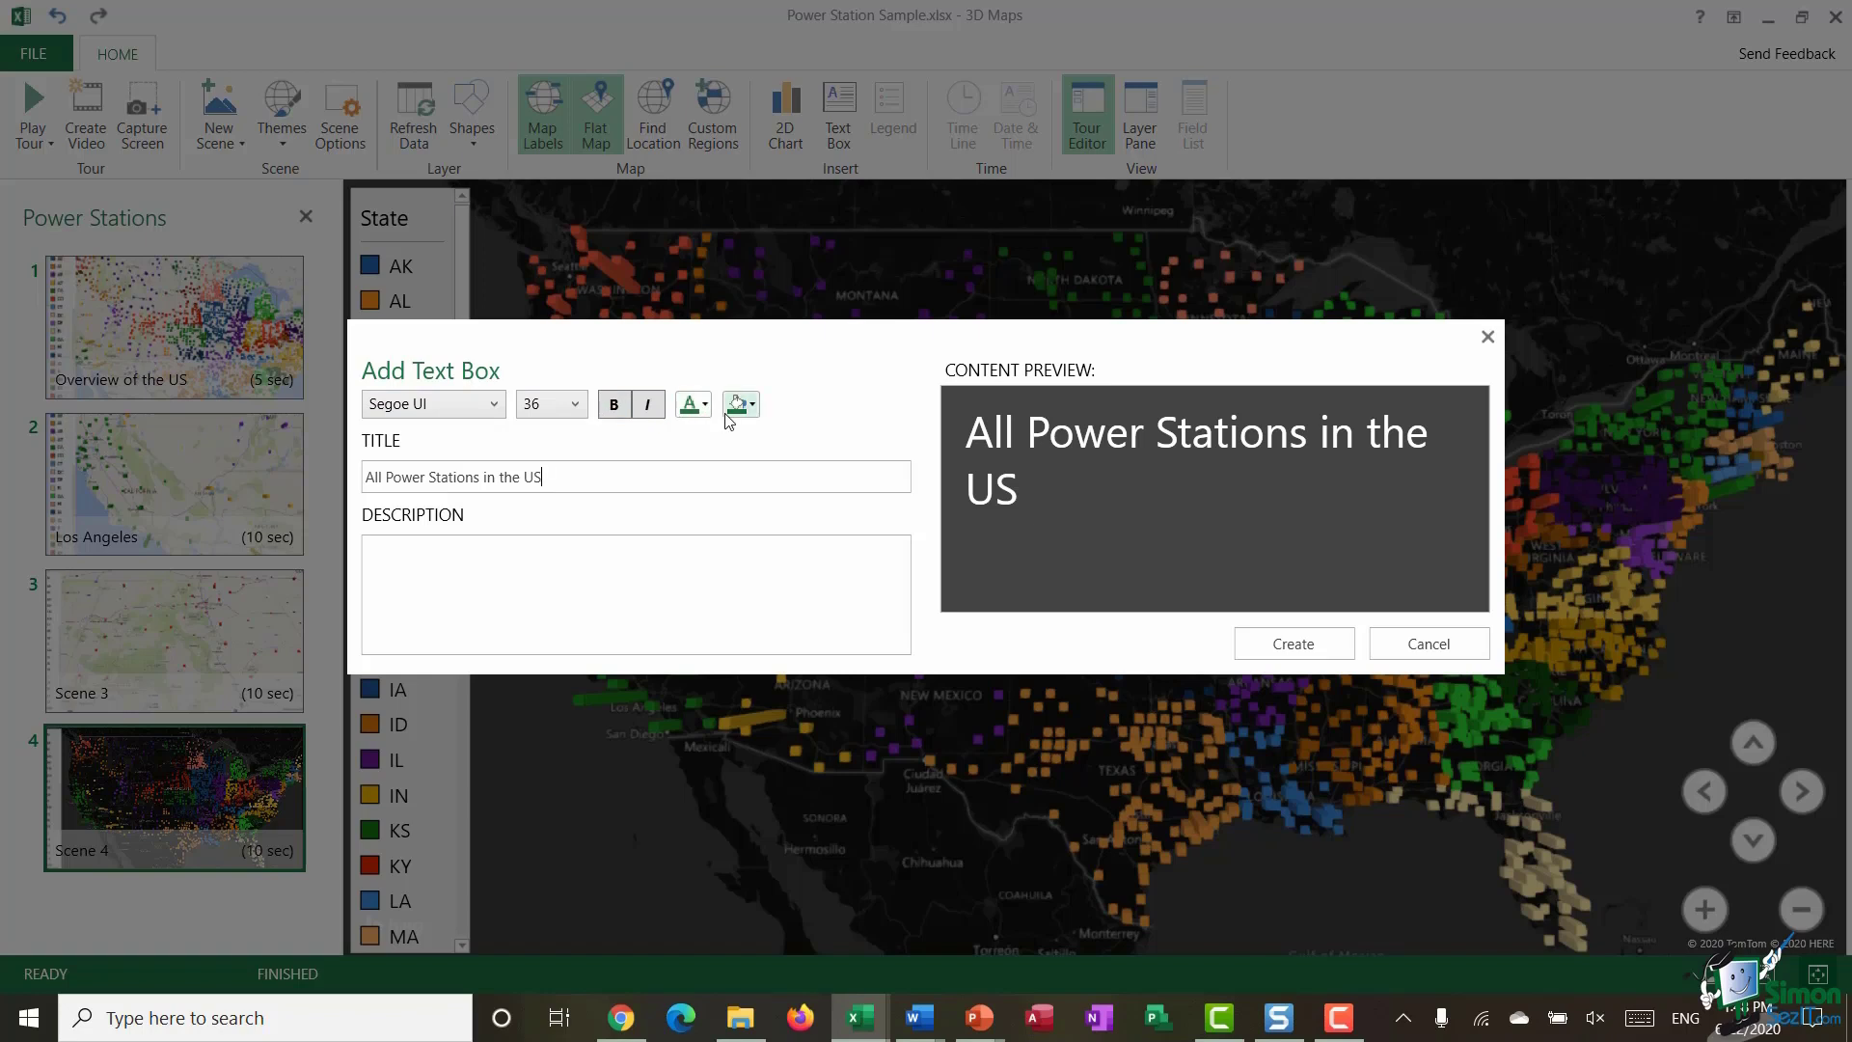
pyautogui.click(1294, 645)
# Step: Resize the title text box to fit on one line and place it in the map's upper-right corner
pyautogui.moveTo(1327, 707); pyautogui.dragTo(1438, 500)
pyautogui.moveTo(1116, 475); pyautogui.dragTo(1510, 247)
pyautogui.click(1424, 382)
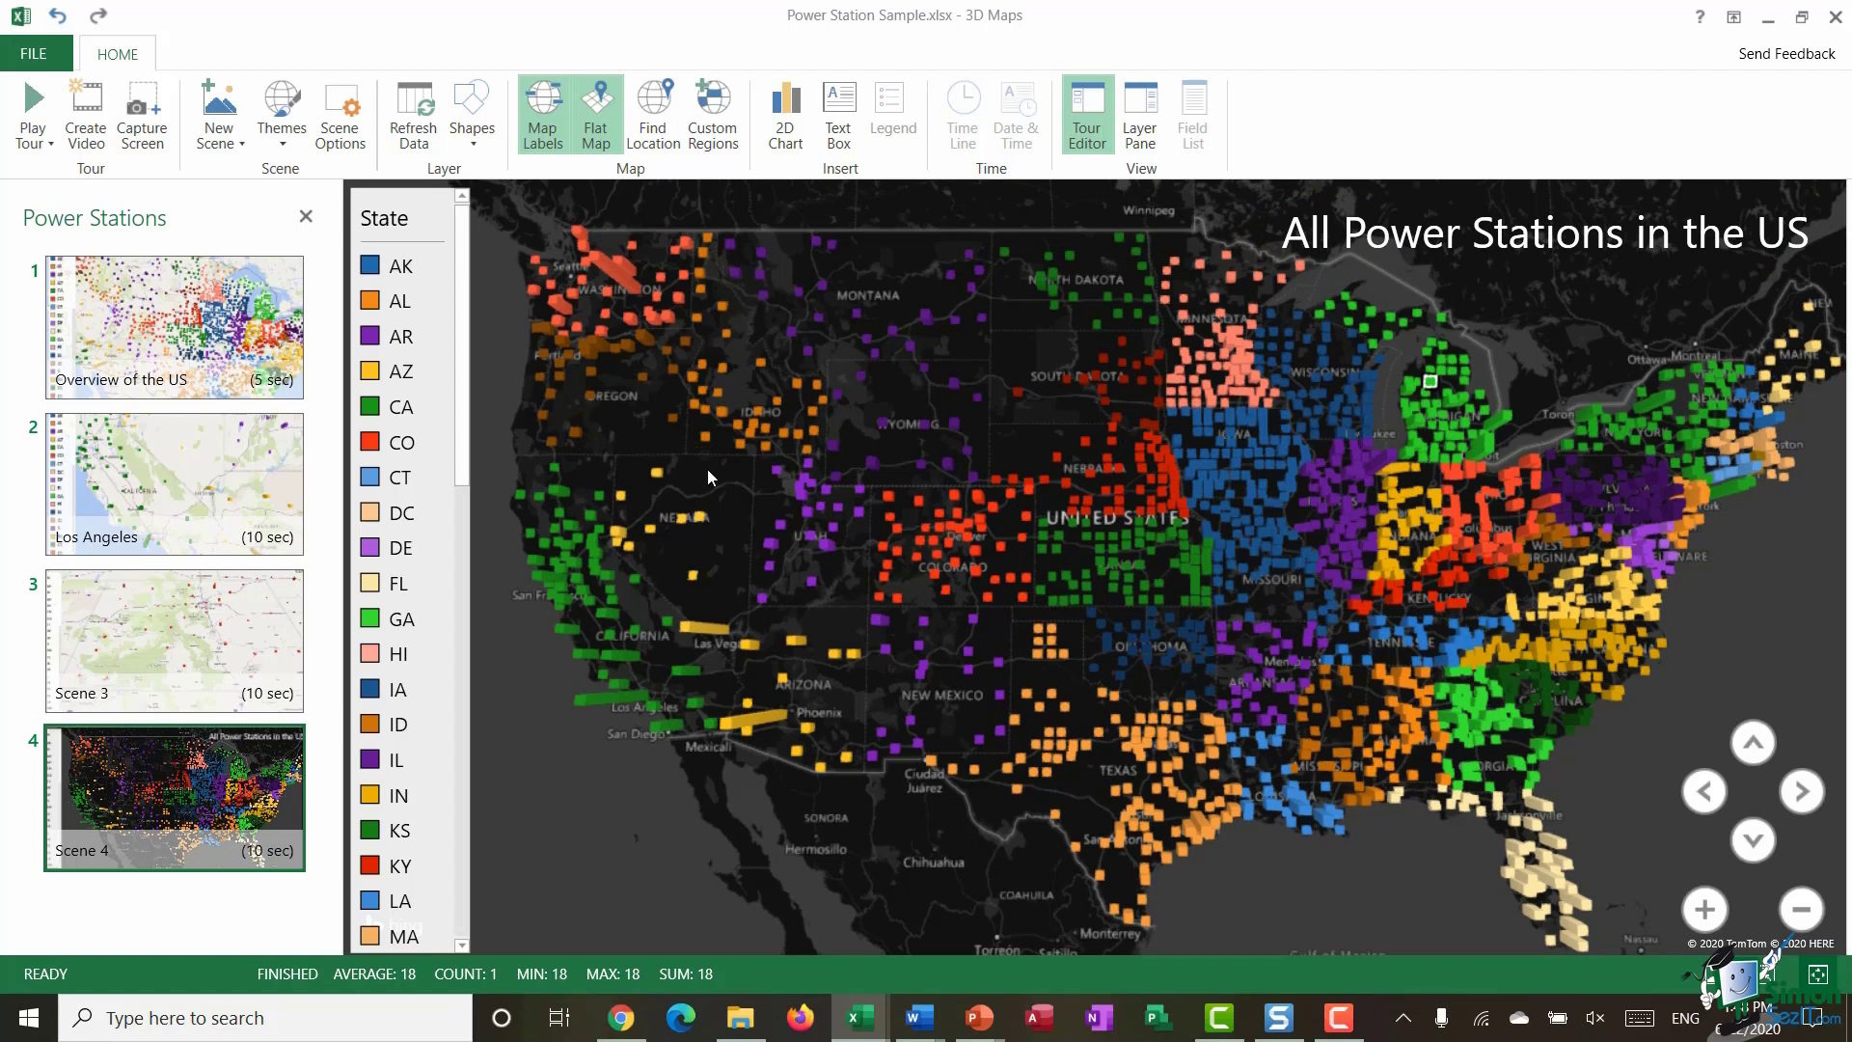
# Step: Return to the Overview of the US scene and play the whole tour through Scene 4
pyautogui.moveTo(212, 706)
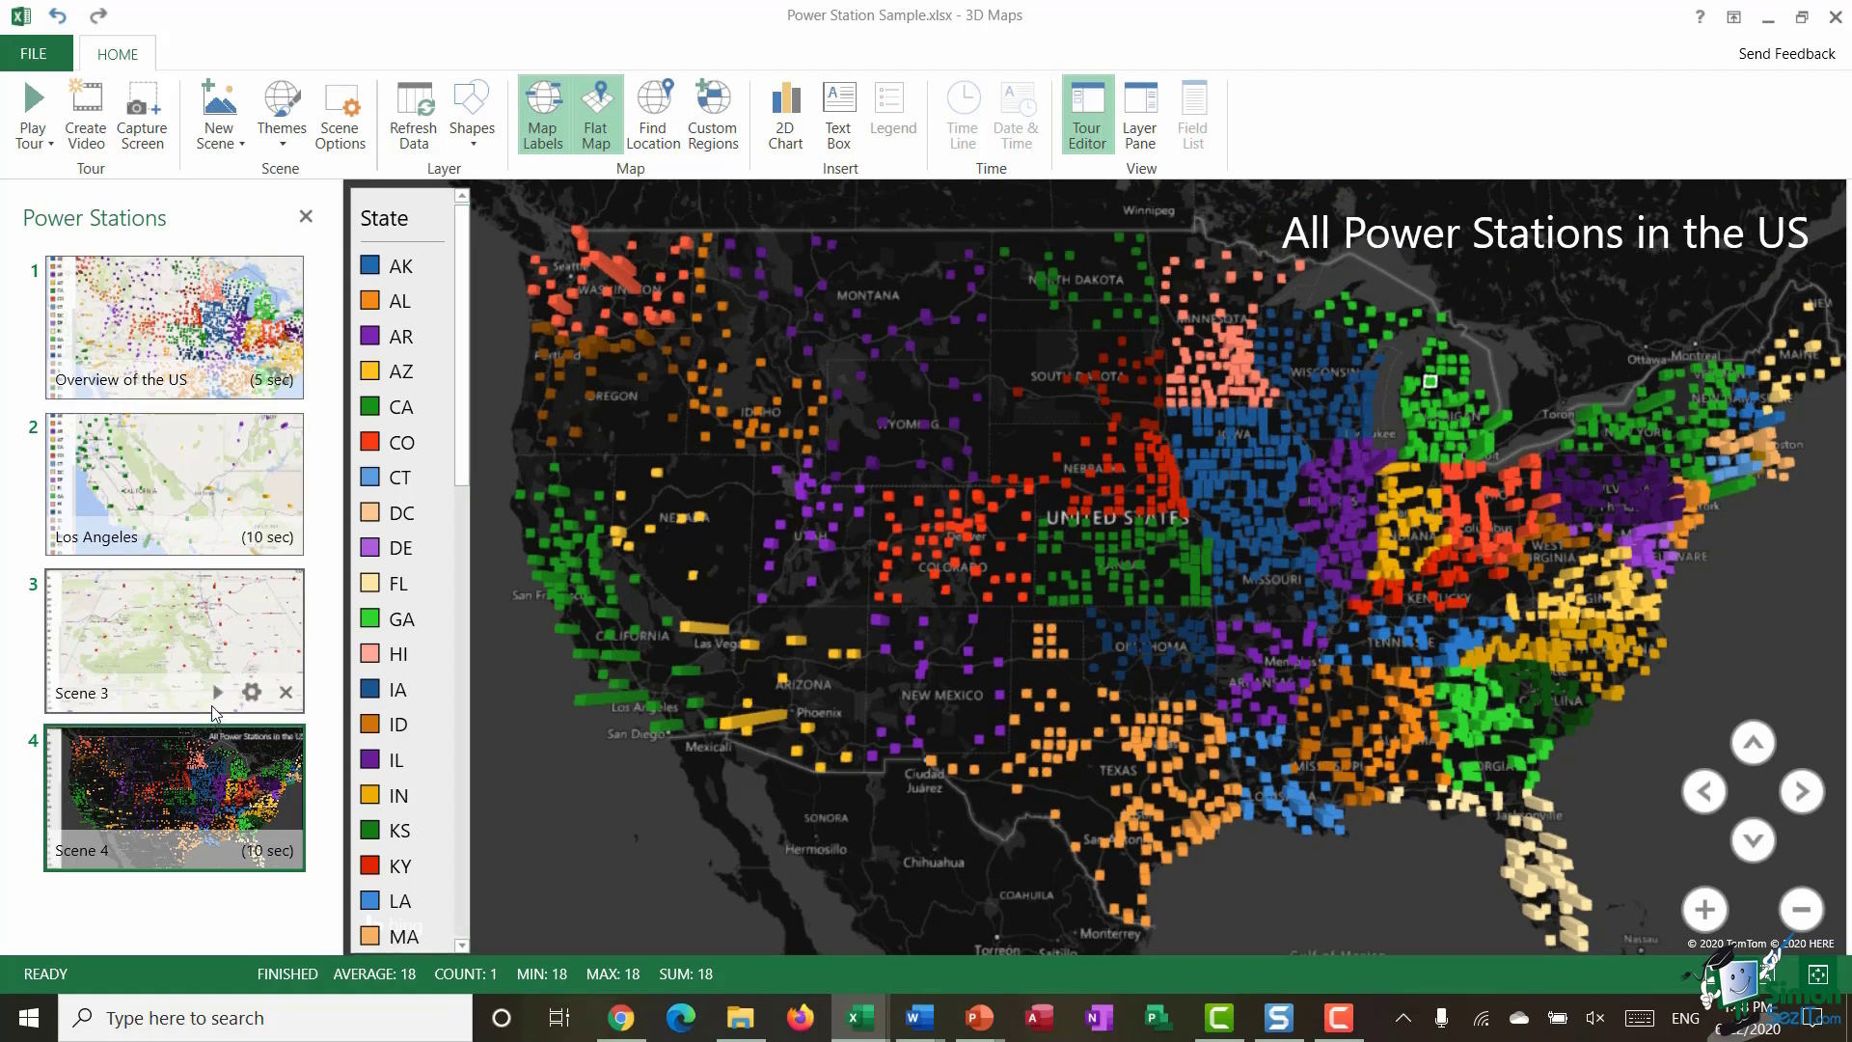
pyautogui.moveTo(194, 496)
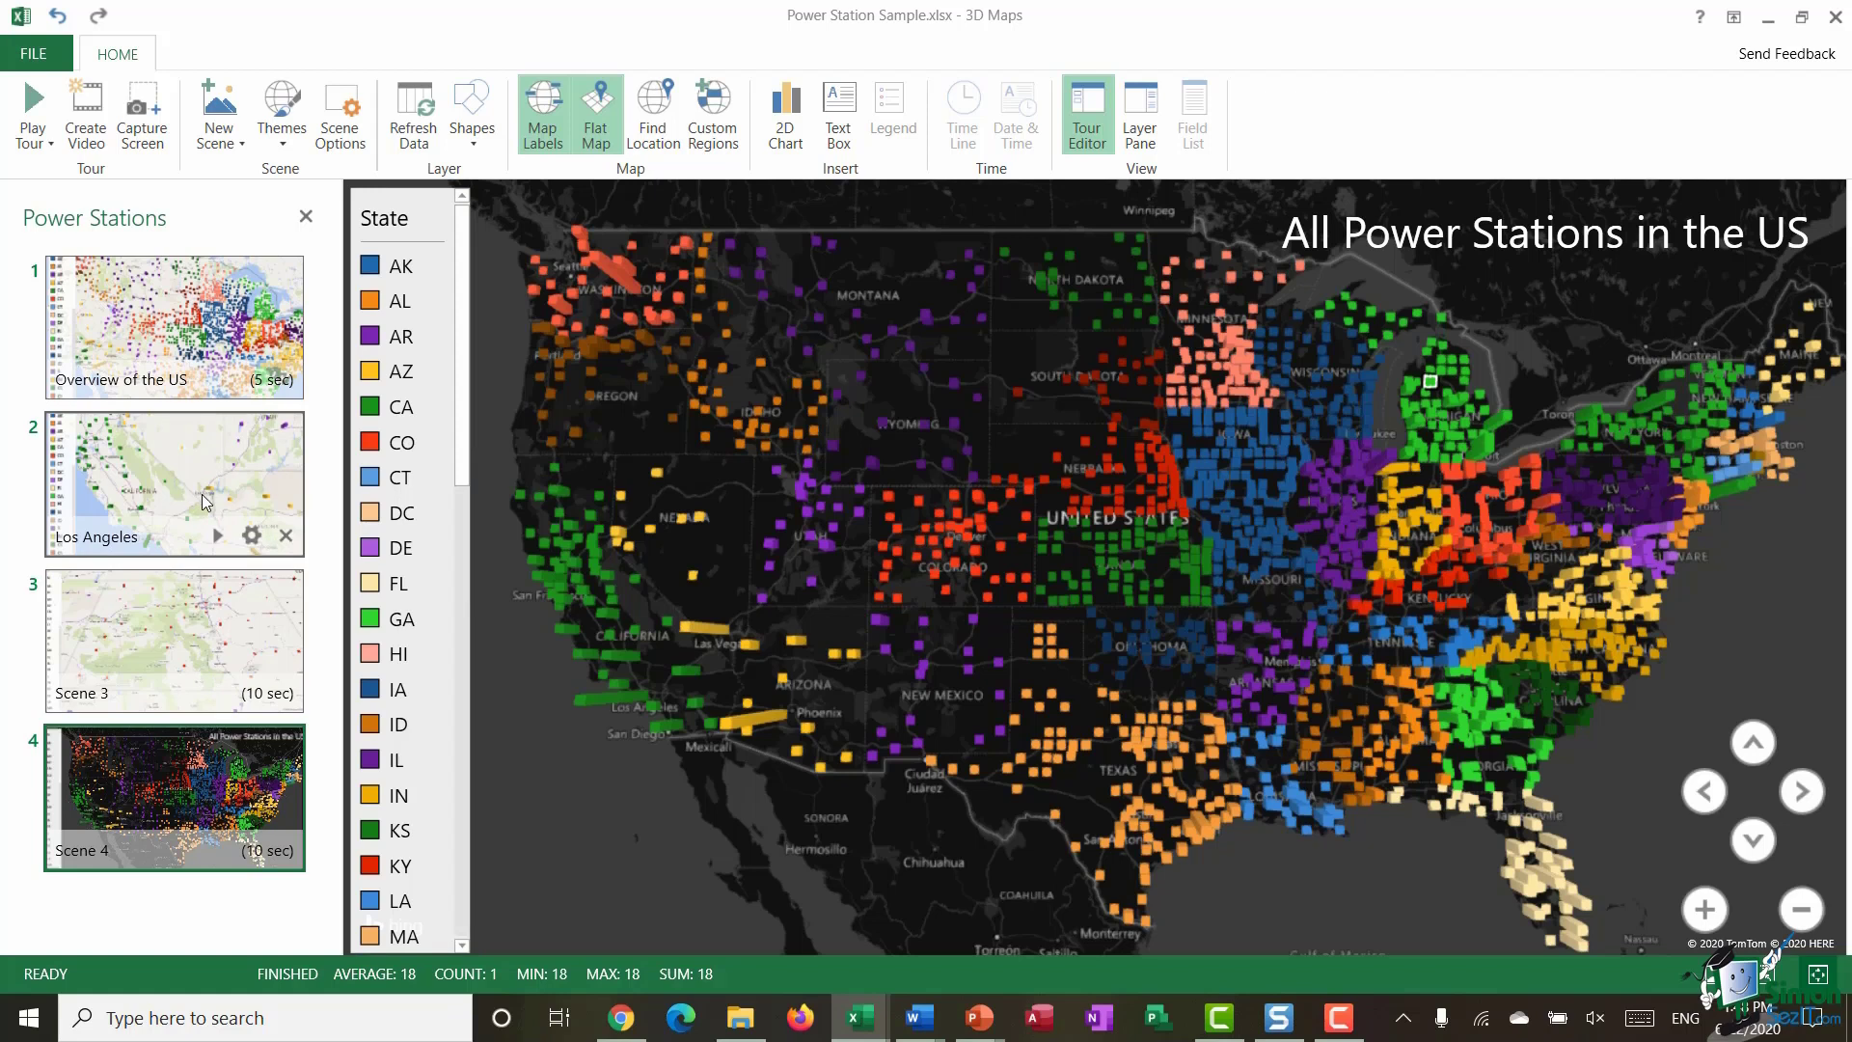
pyautogui.moveTo(186, 320)
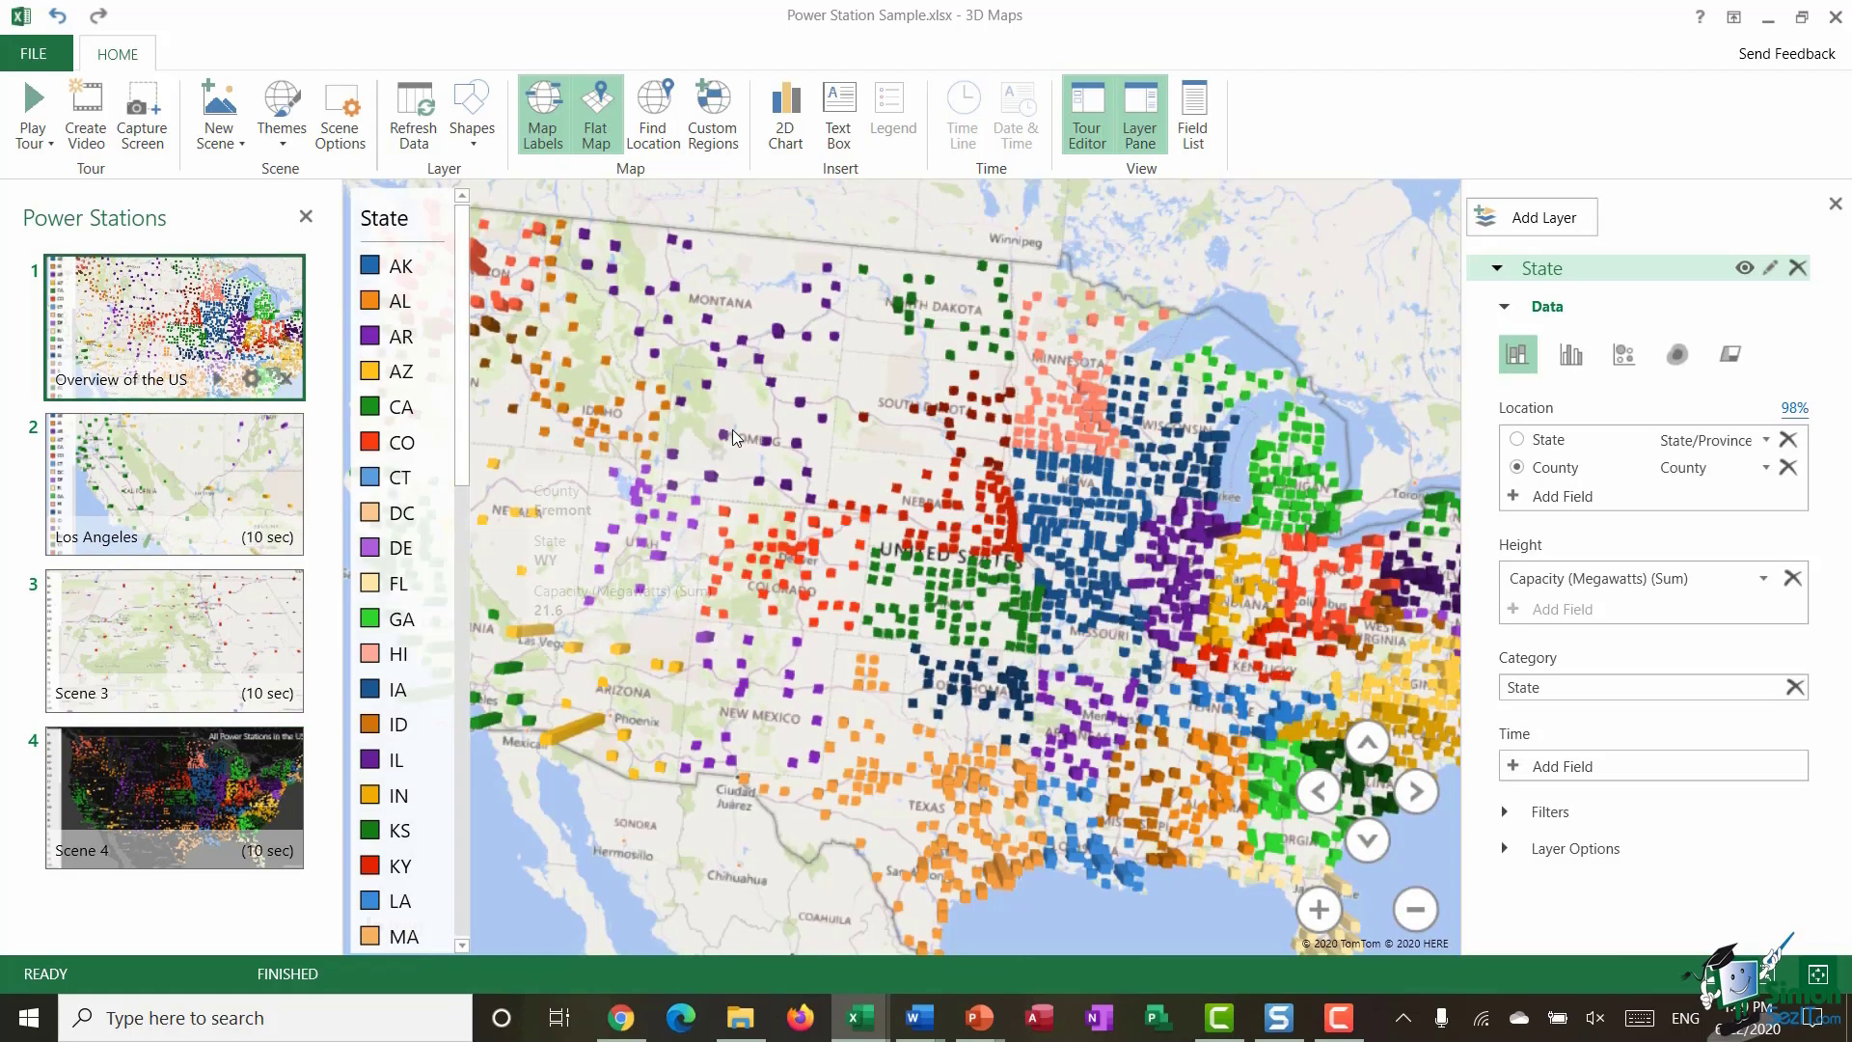
pyautogui.click(33, 109)
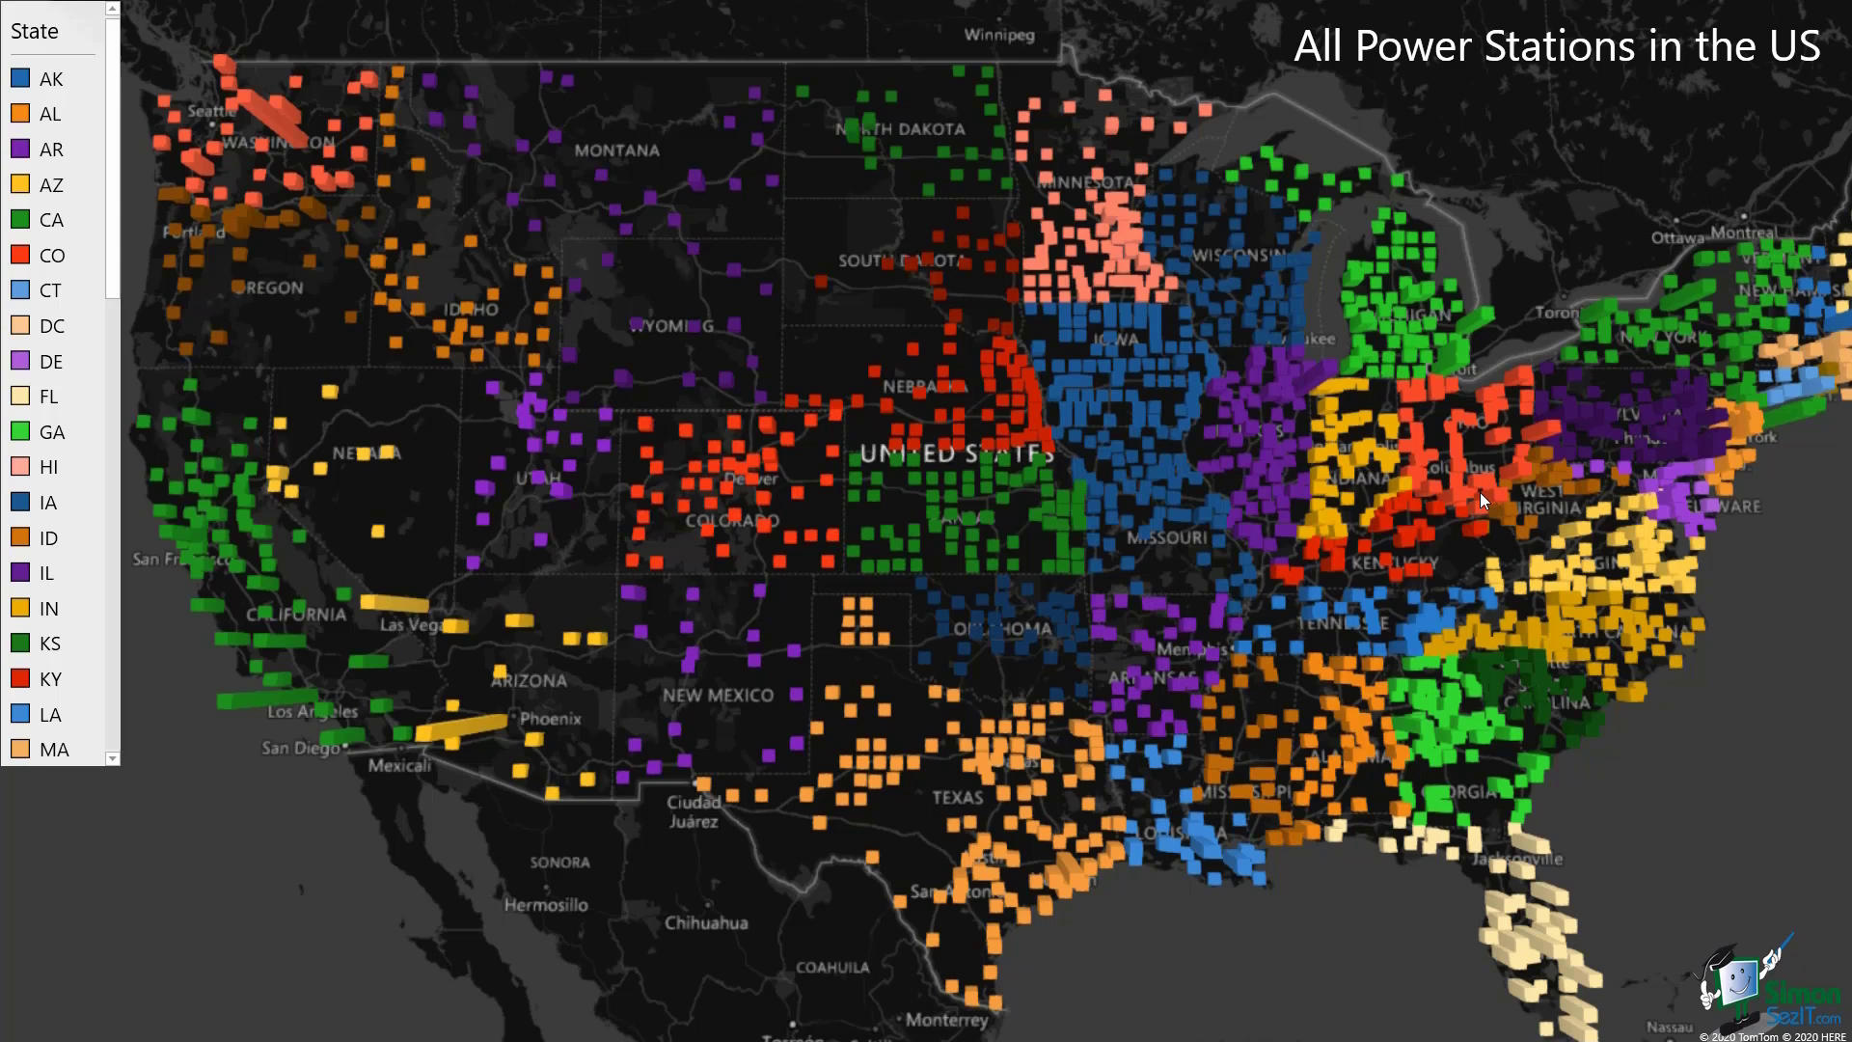
pyautogui.moveTo(1480, 492)
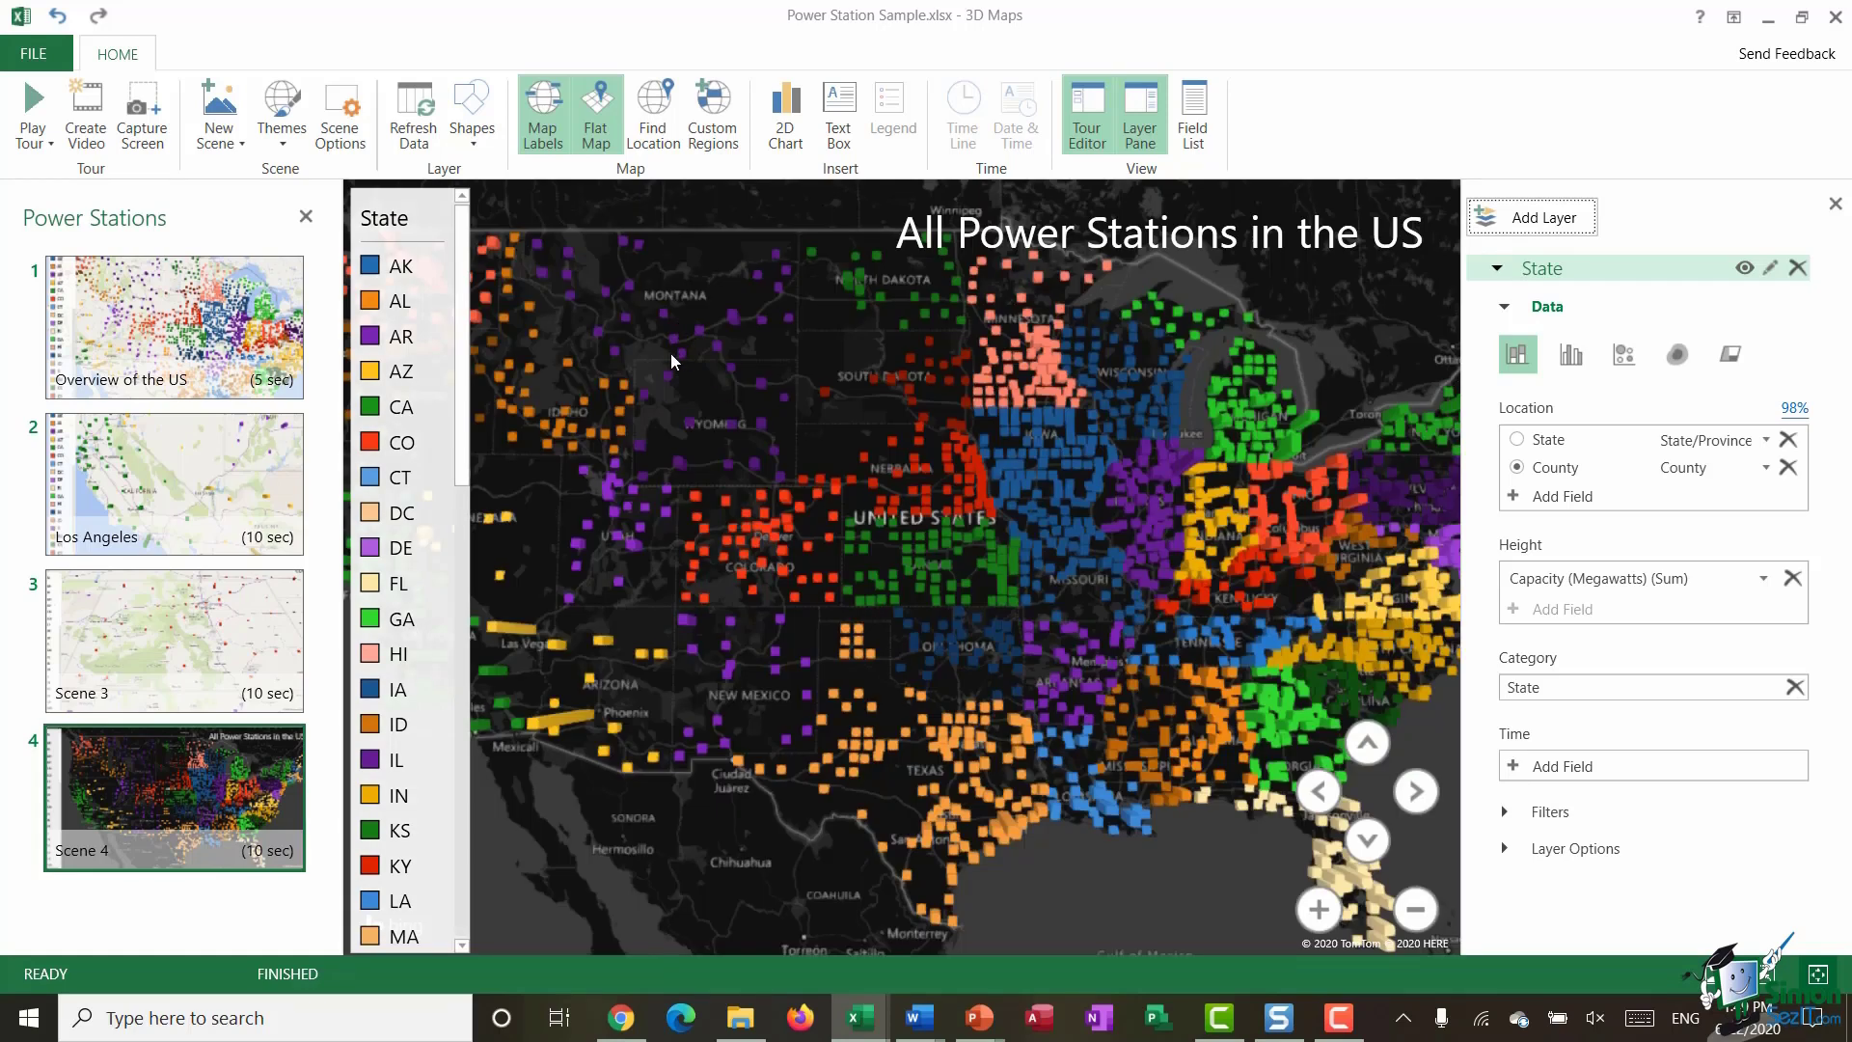
# Step: Review the quality and soundtrack options for creating a video of the tour, without exporting one
pyautogui.click(87, 118)
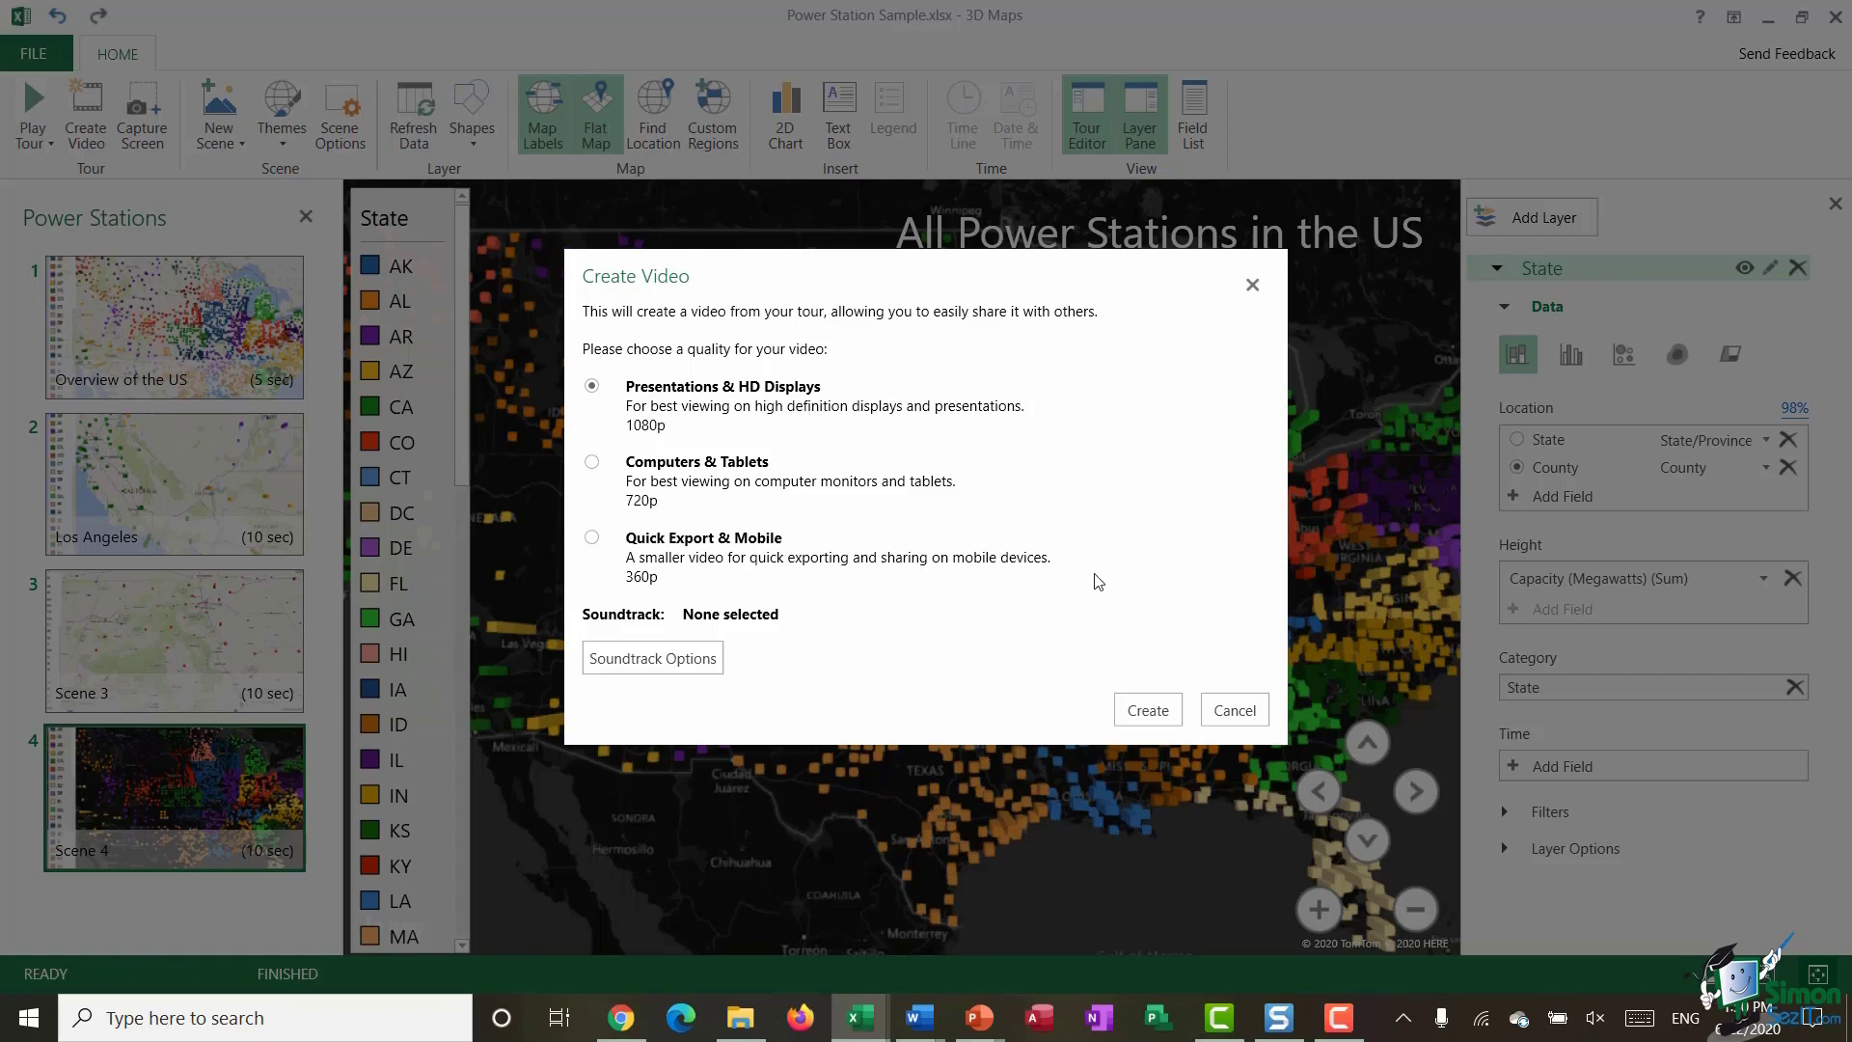
pyautogui.click(1235, 710)
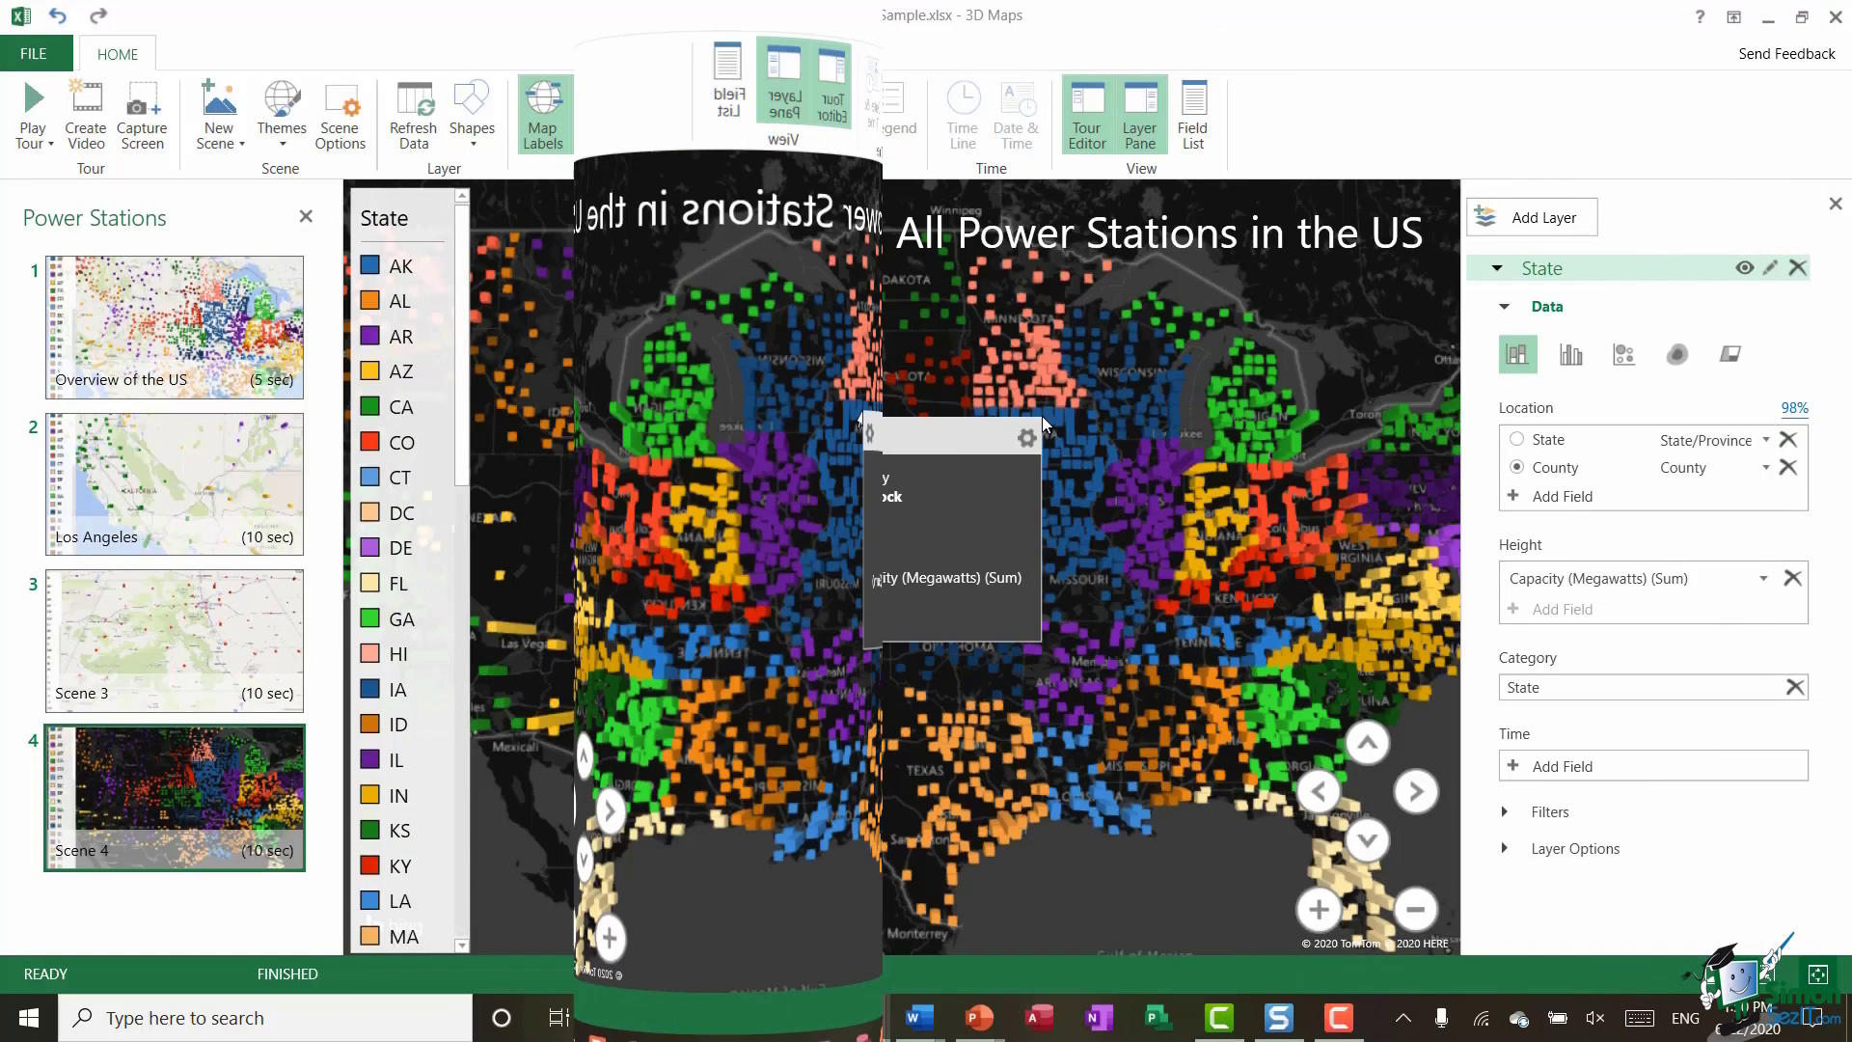